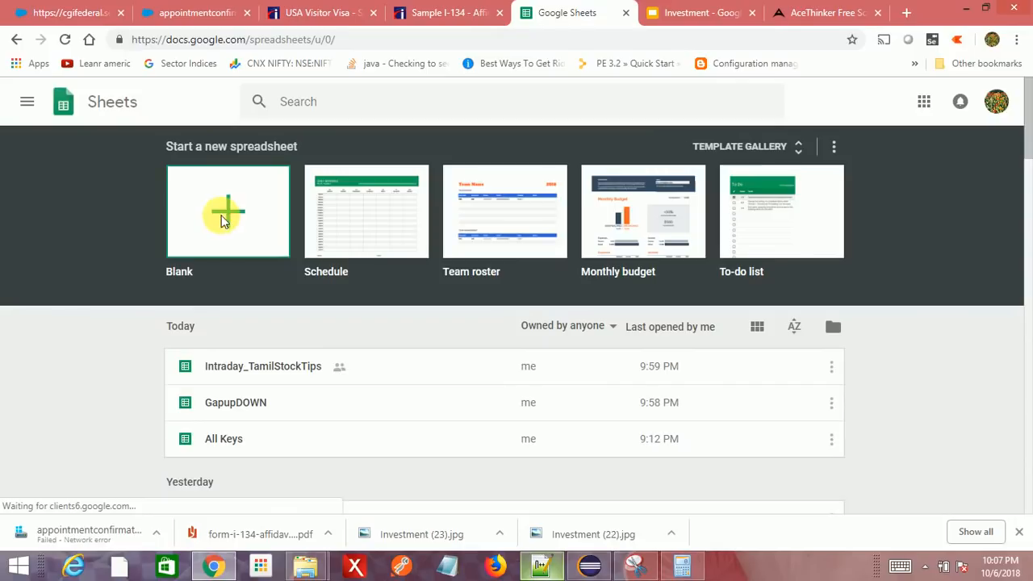
- Create a new blank spreadsheet and name it "Training"
click(224, 213)
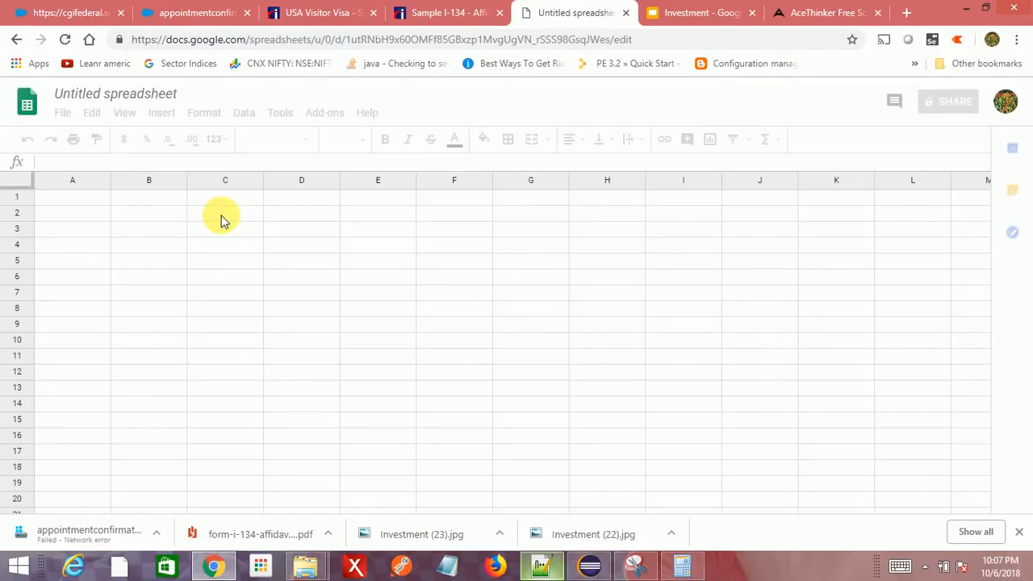
click(118, 98)
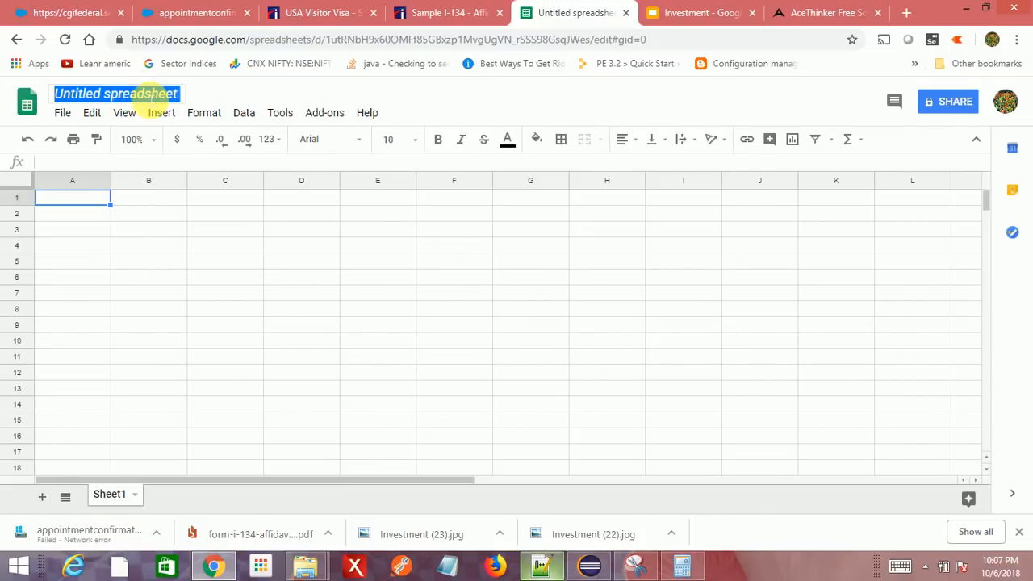
click(159, 94)
text(Training)
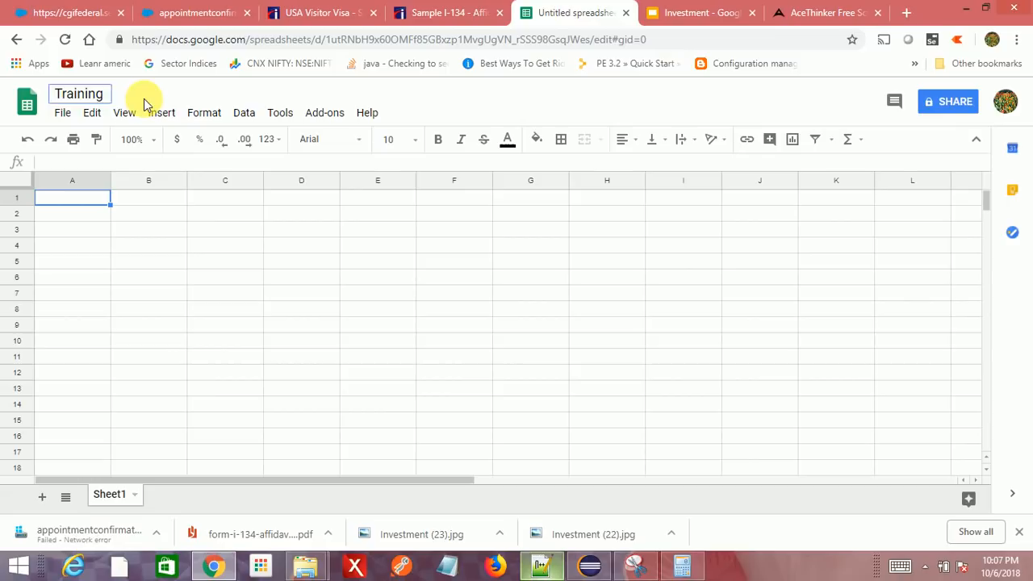
key(Return)
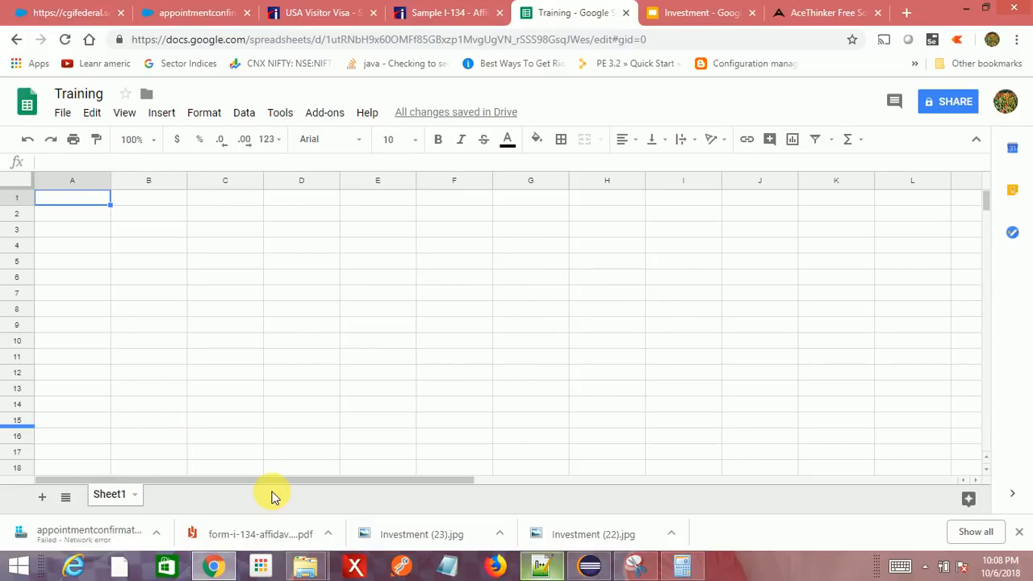
- Enter the help example =GOOGLEFINANCE("GOOG", "price", "1/1/2014", "12/31/2014", "DAILY") in cell A2
key(Down)
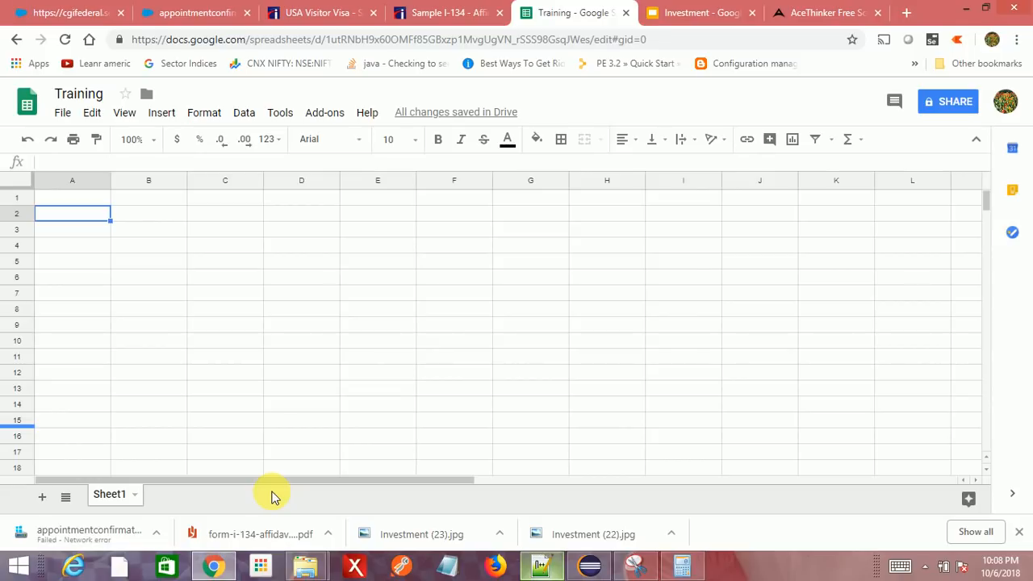
text(=Goo)
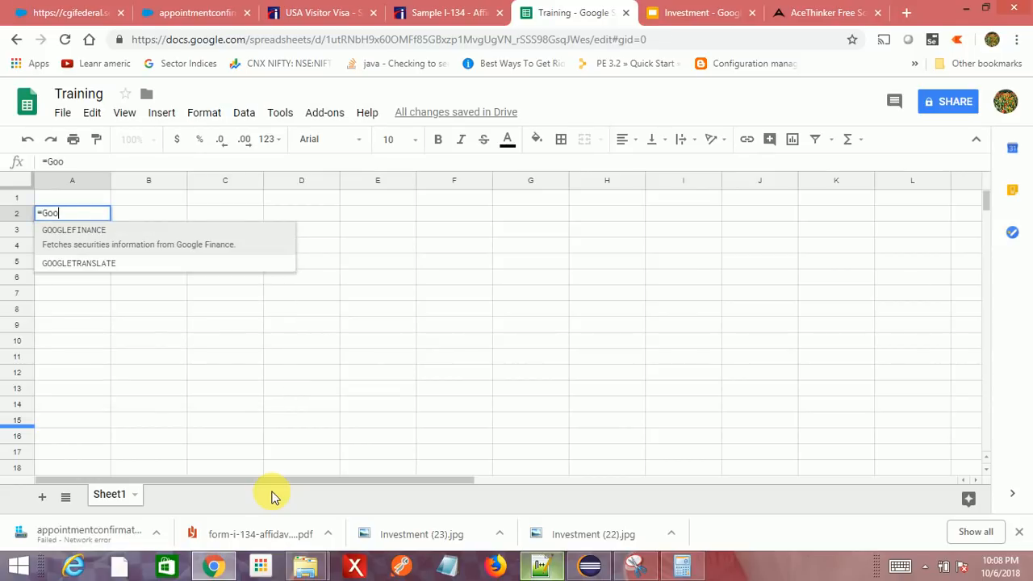
click(87, 244)
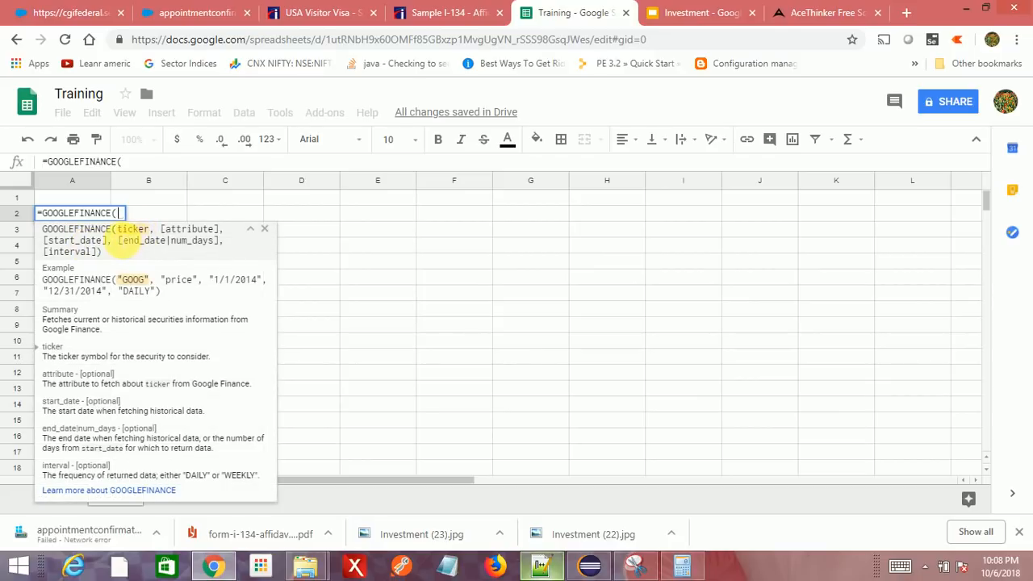
drag(118, 229, 152, 230)
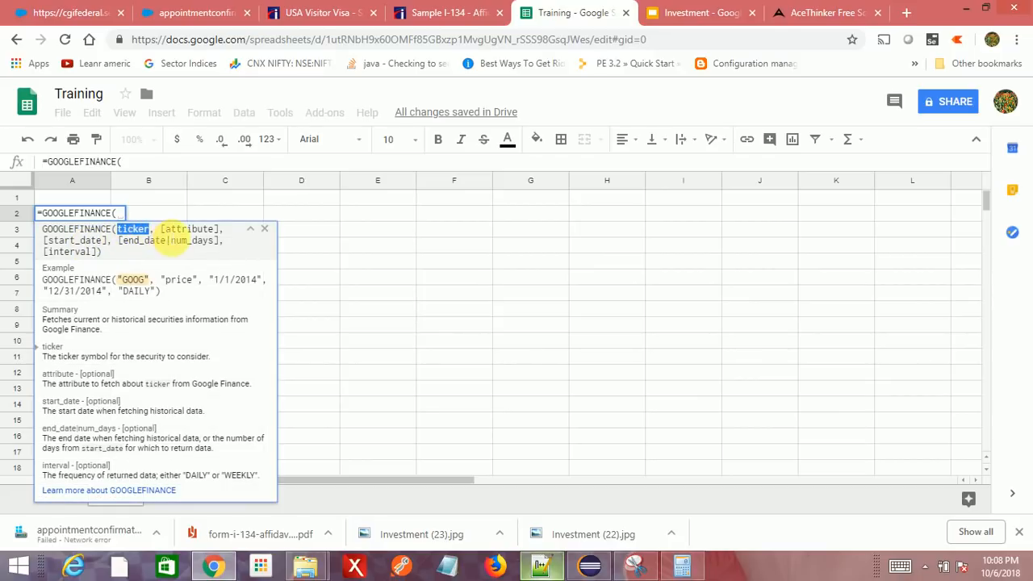
drag(160, 229, 184, 230)
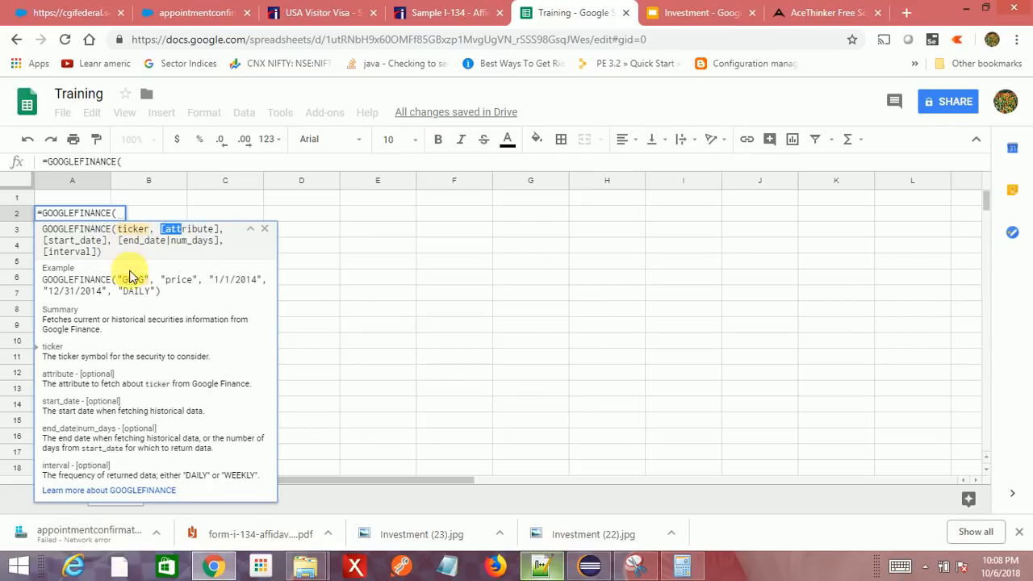
drag(119, 280, 240, 281)
drag(161, 291, 11, 159)
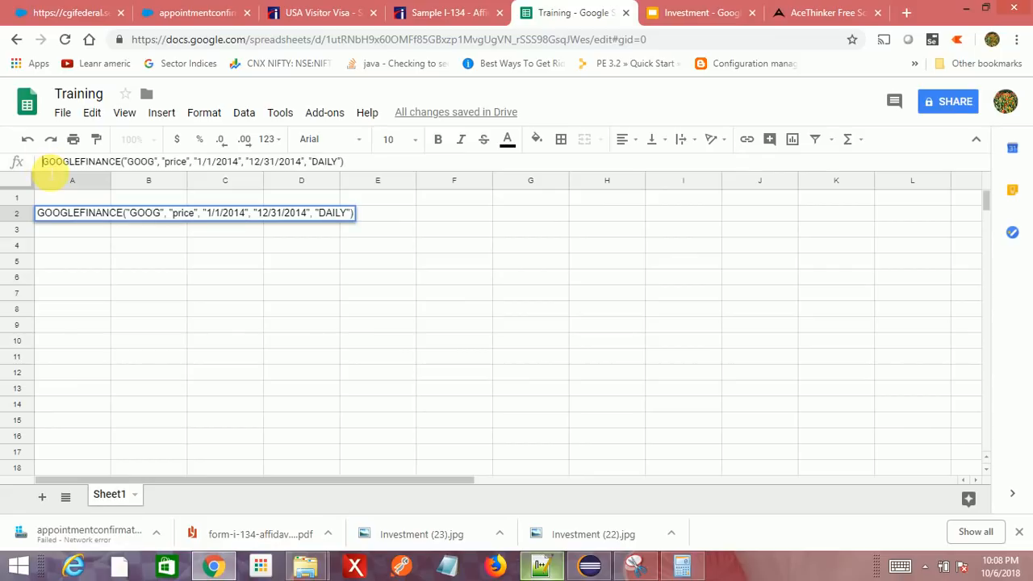
key(Return)
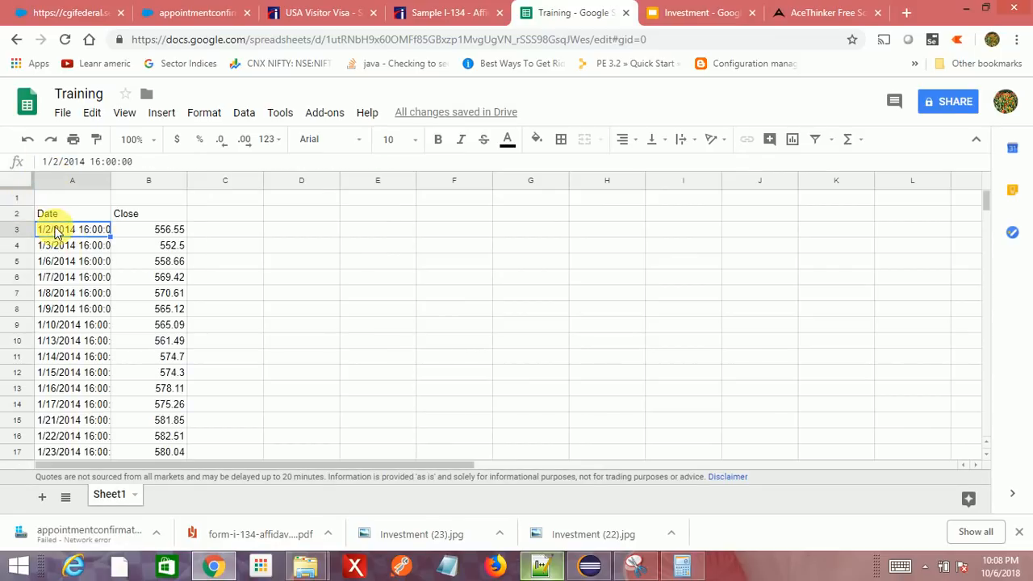
- Look through the daily GOOG prices, and change the attribute in the A2 formula to "volume"
click(55, 211)
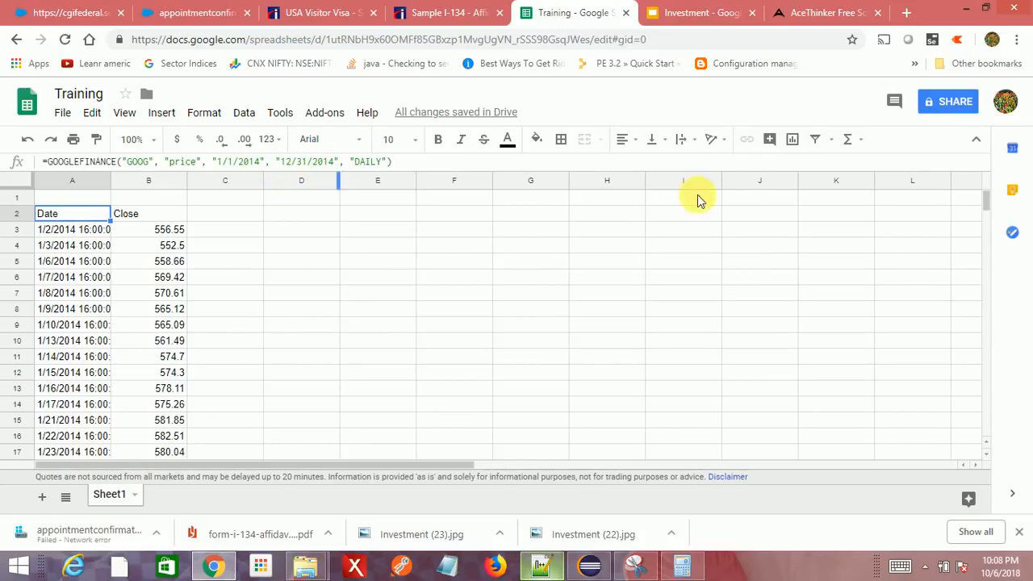
drag(986, 203, 977, 258)
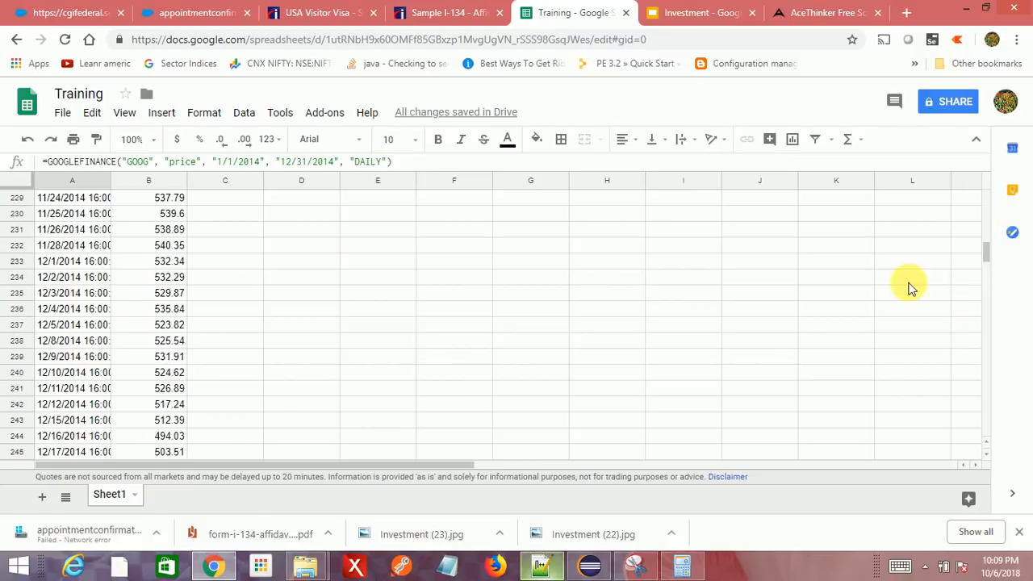
scroll(132, 420, up, 15)
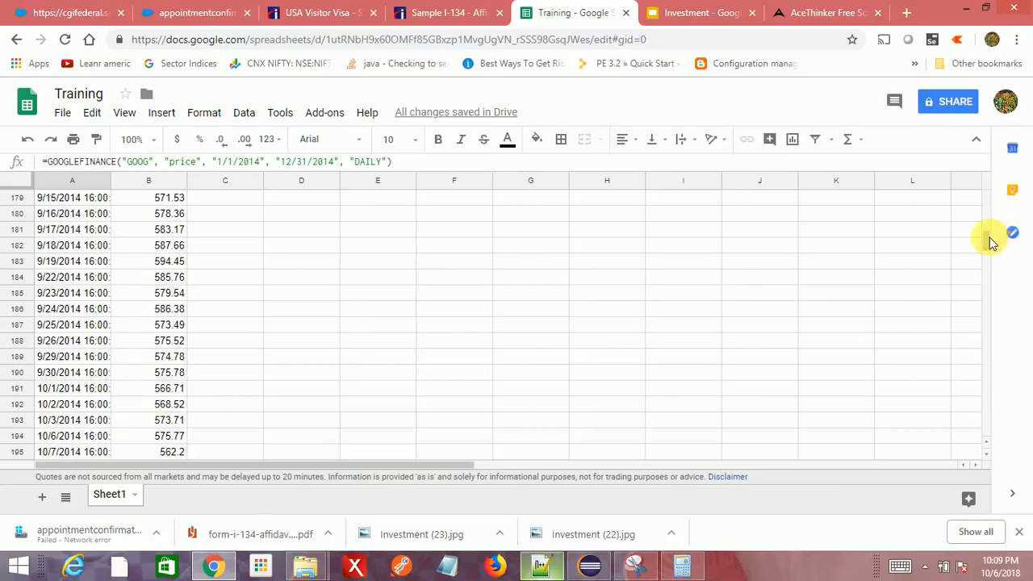
drag(986, 237, 983, 186)
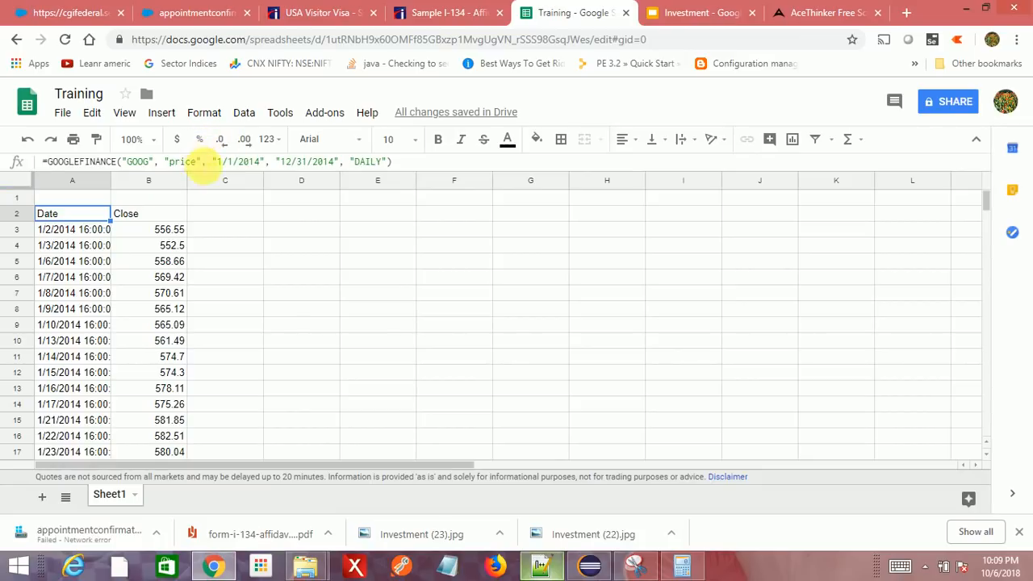
click(203, 162)
key(BackSpace)
key(BackSpace)
key(BackSpace)
key(BackSpace)
key(BackSpace)
text(volum)
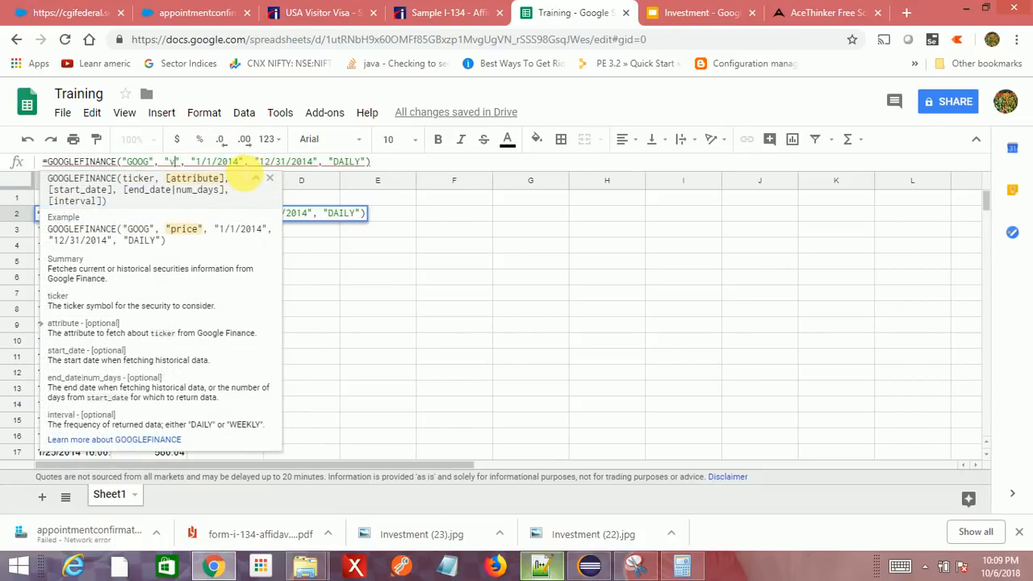
text(e)
key(Return)
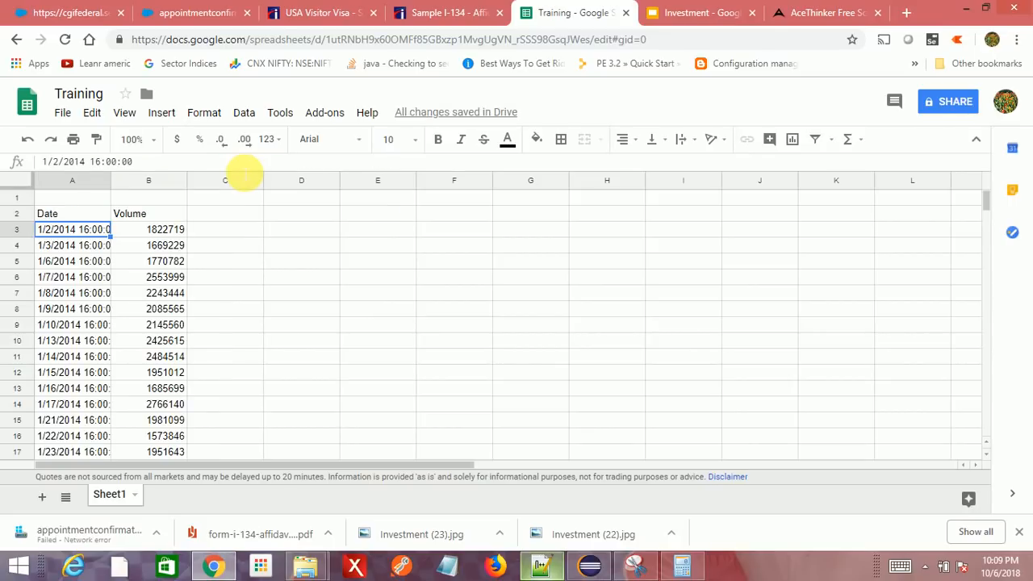
- Delete the GOOGLEFINANCE formula in A2 together with all its output
click(52, 214)
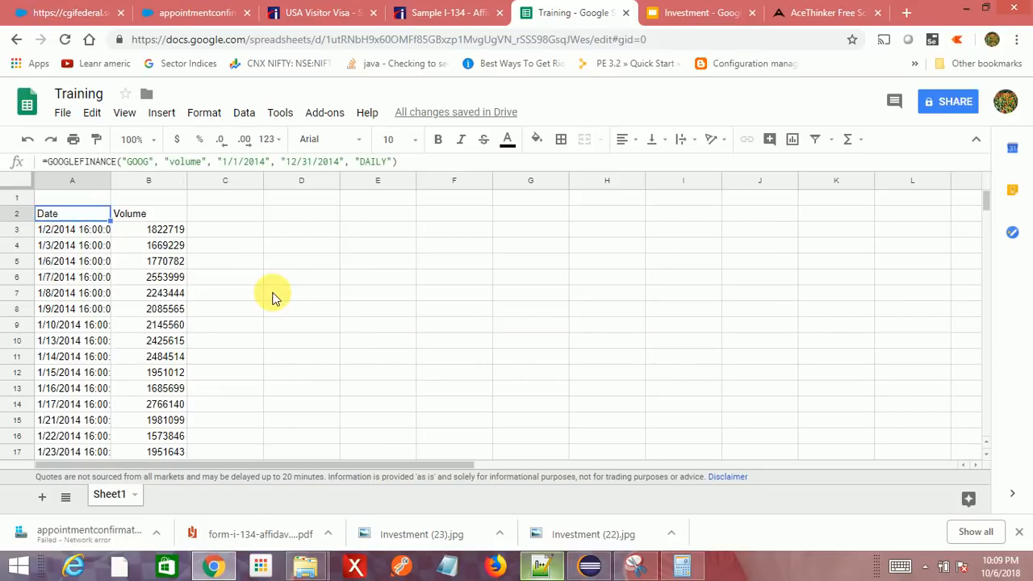
key(ctrl+a)
key(Delete)
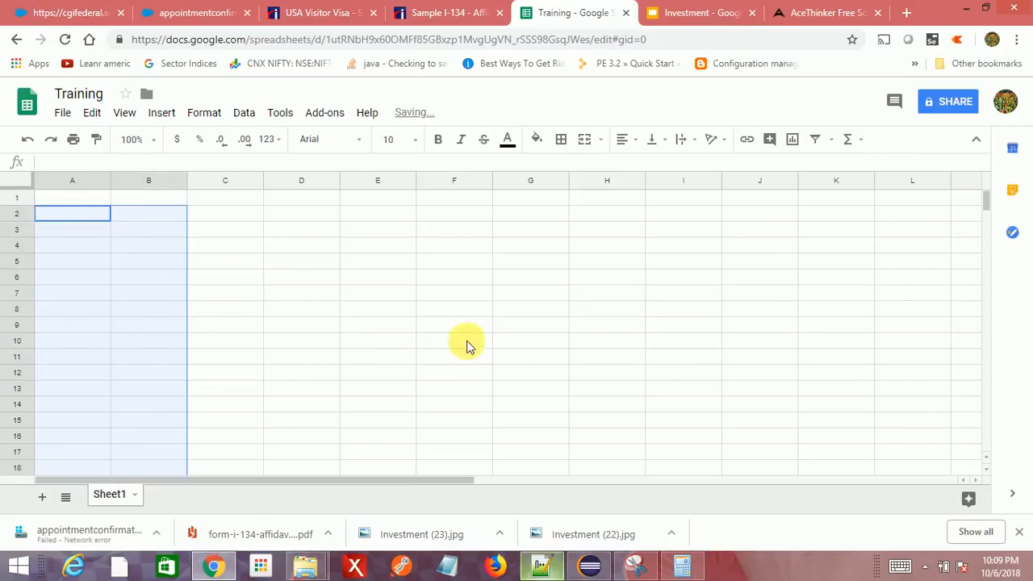
- Switch to Notepad++ and copy the entire list of NSE stock symbols from the "new 4" file
click(543, 567)
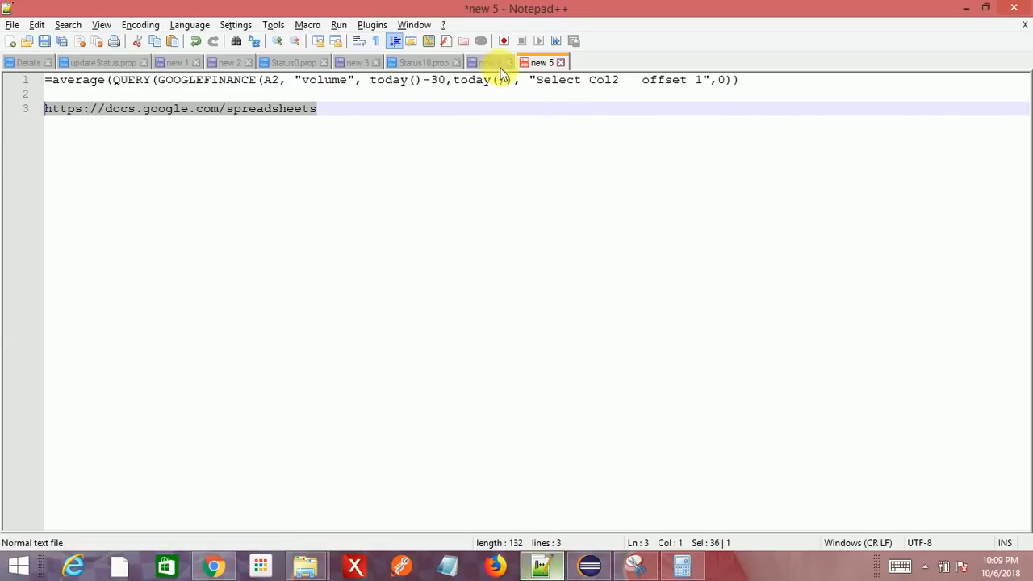
click(489, 62)
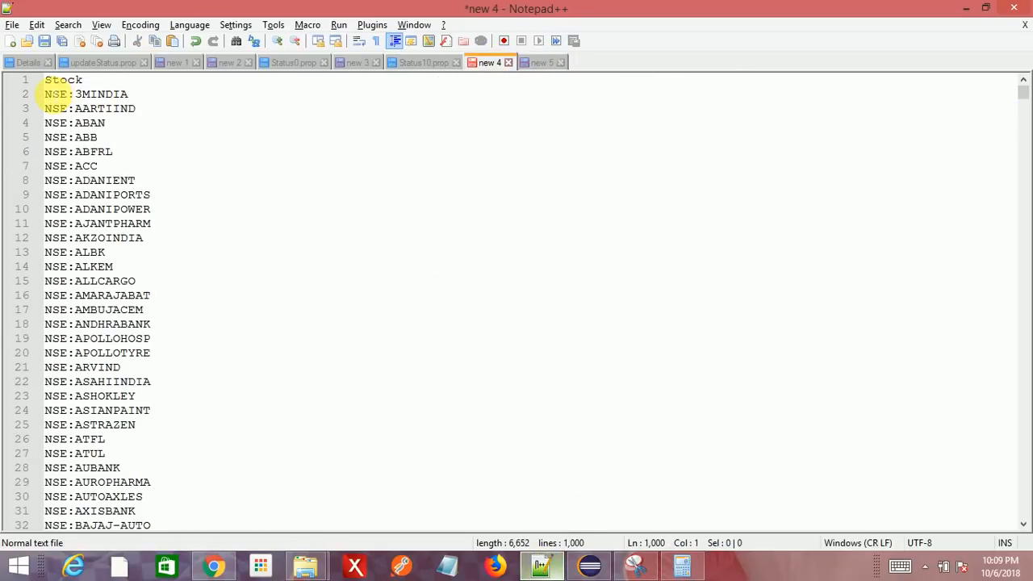
scroll(183, 306, down, 17)
key(ctrl+a)
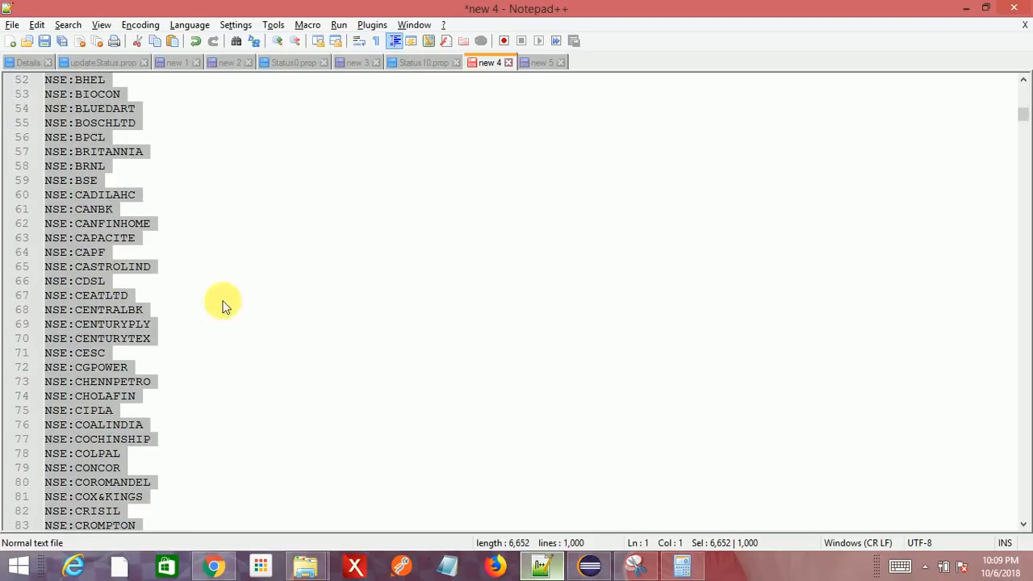
- Back in the Training spreadsheet in Chrome, paste the stock list starting at A1 and fit column A to its contents
click(213, 566)
click(117, 228)
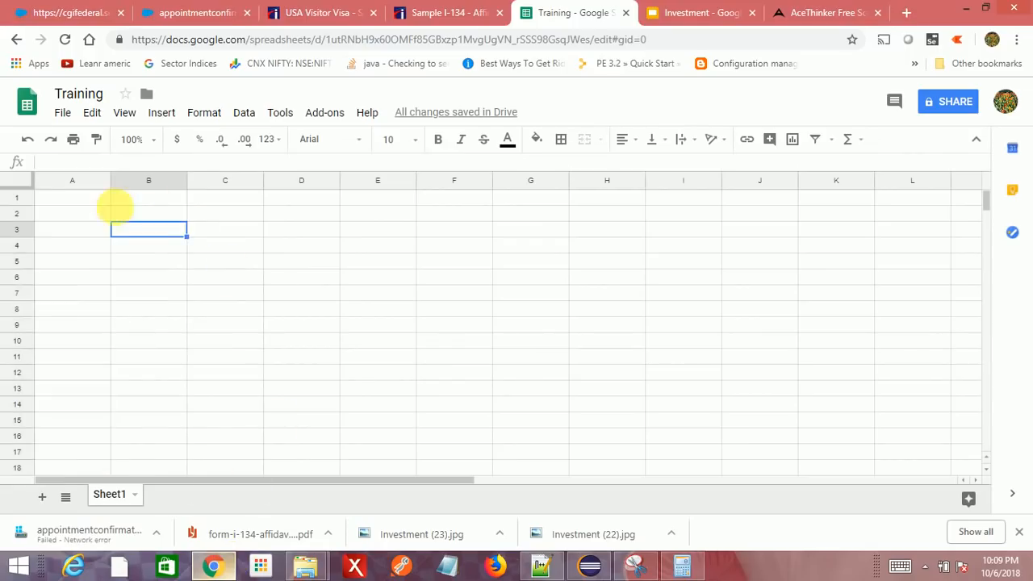
click(84, 200)
key(ctrl+v)
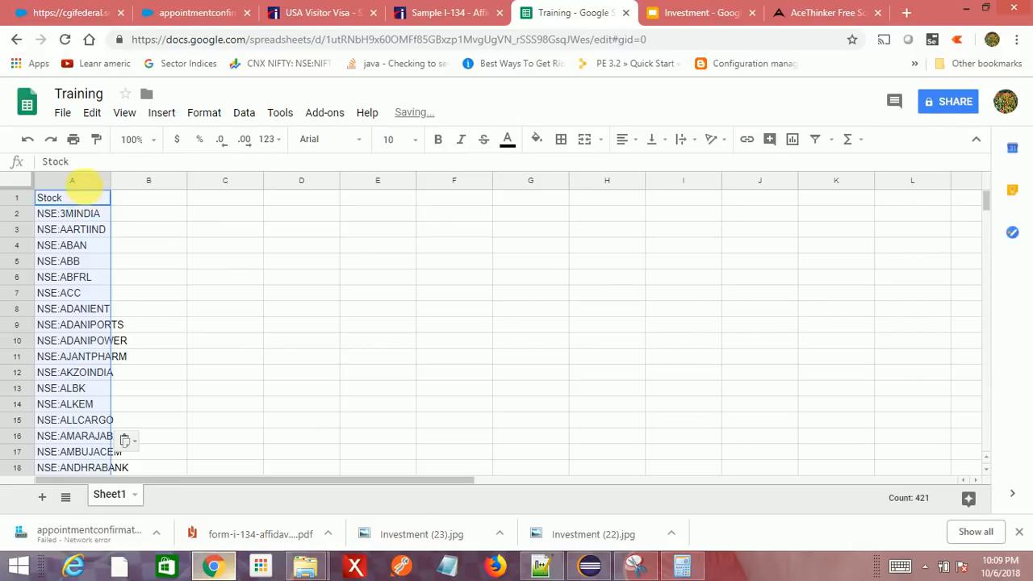
double_click(118, 182)
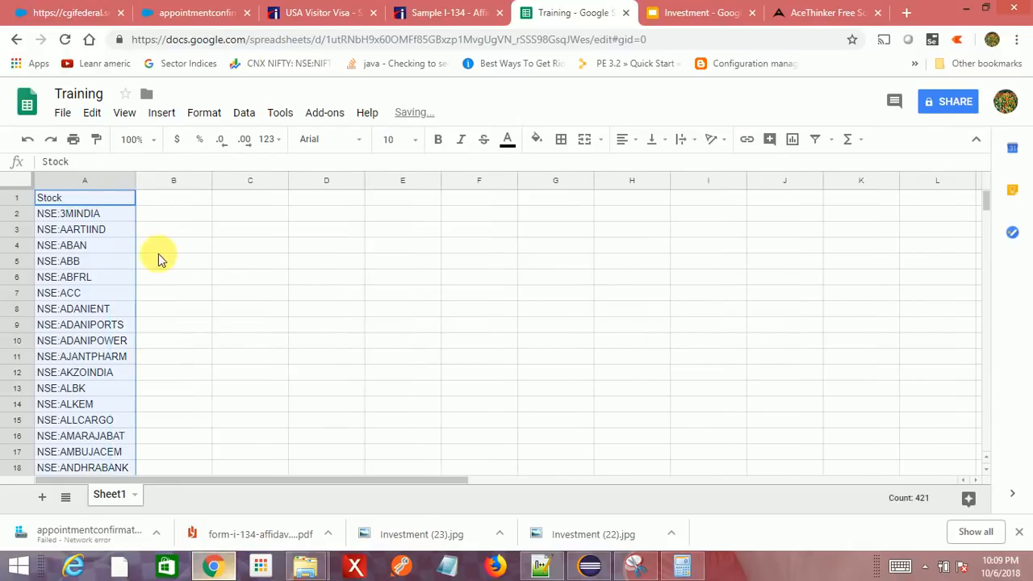
- Look through the pasted stock symbols in column A and return to the start of the list
click(139, 245)
drag(92, 229, 90, 380)
scroll(97, 386, down, 16)
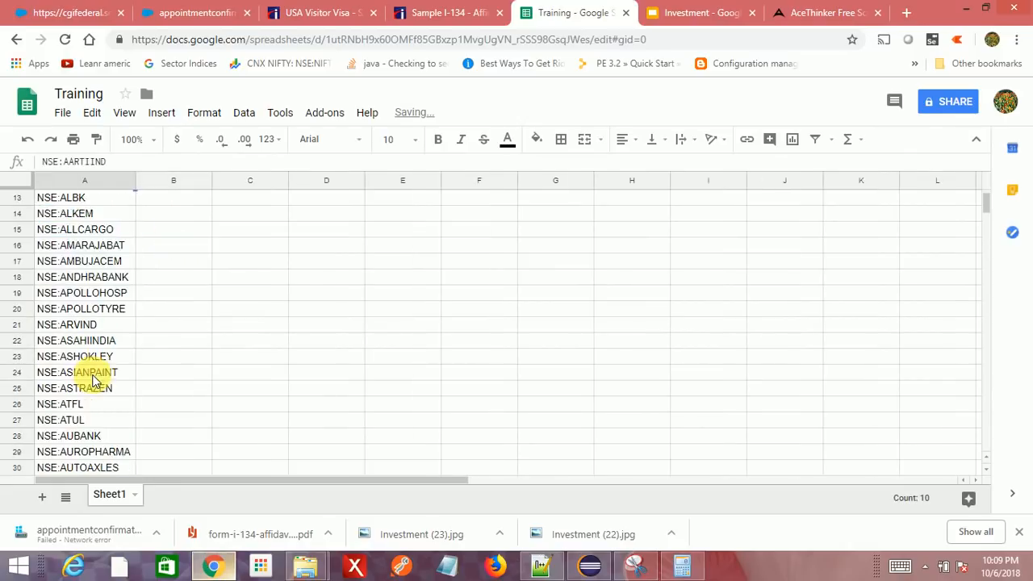
scroll(103, 390, down, 11)
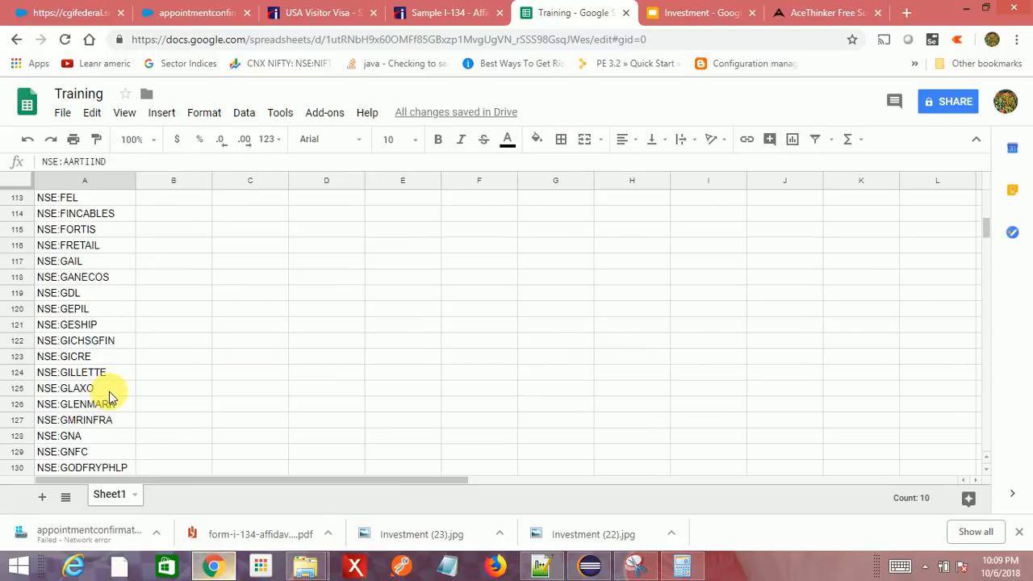
scroll(122, 391, up, 8)
scroll(127, 392, up, 20)
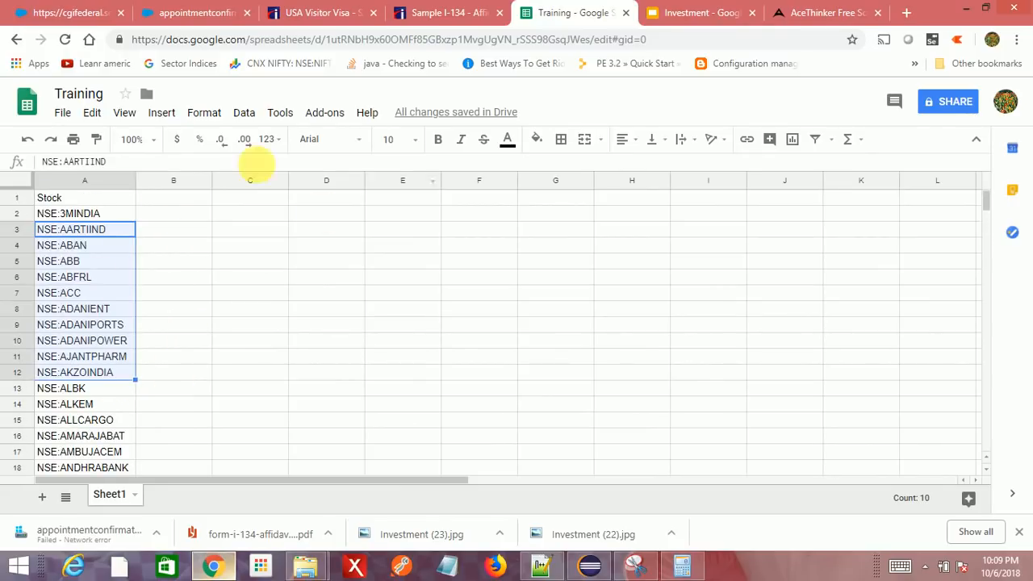
- Enter the heading "Price" in cell B1
click(156, 201)
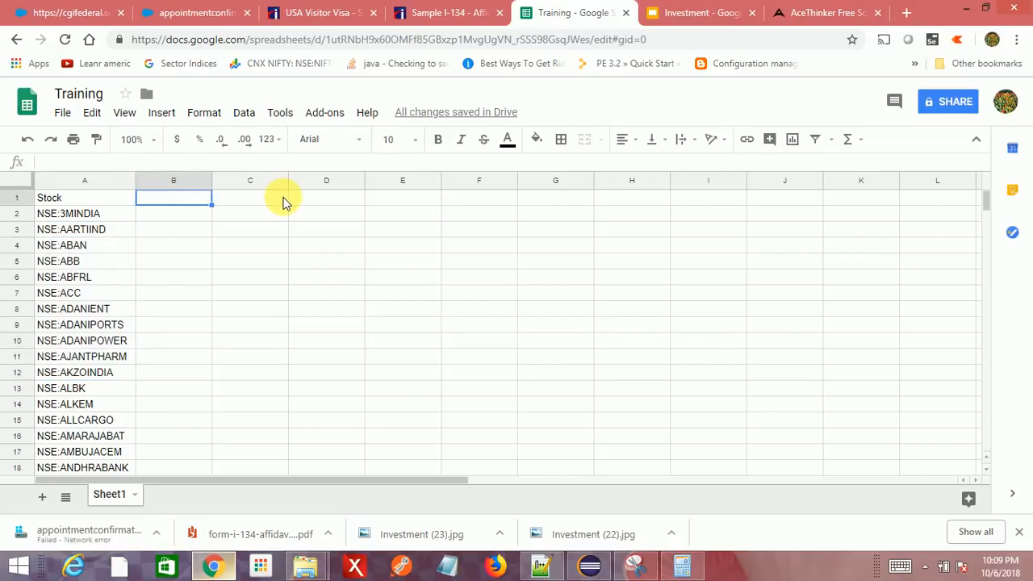
text(Price)
key(Return)
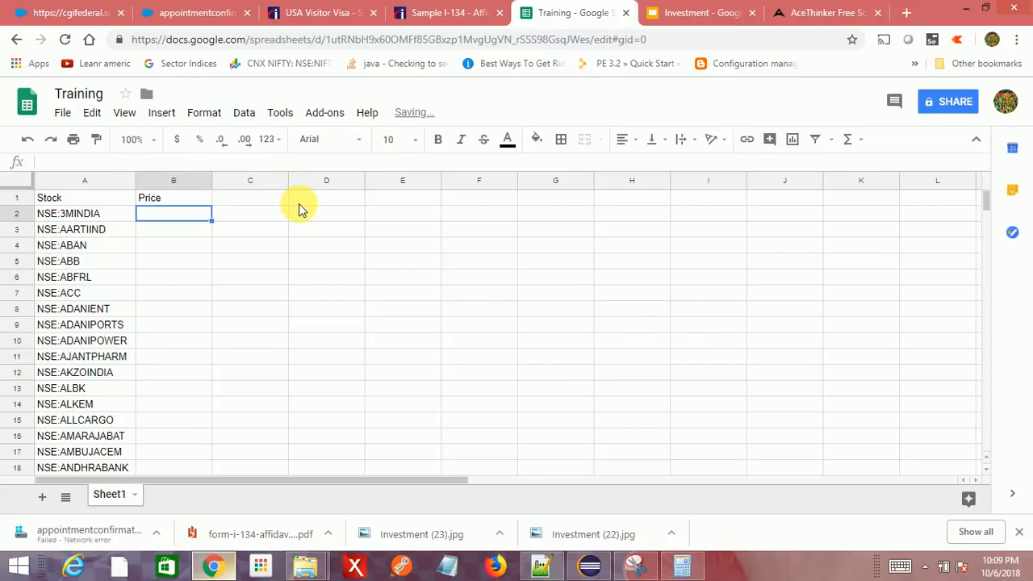
- Fetch the price of the stock in A2 by entering =GOOGLEFINANCE(A2,"price") in cell B2
text(=GOOGLEFINANCE()
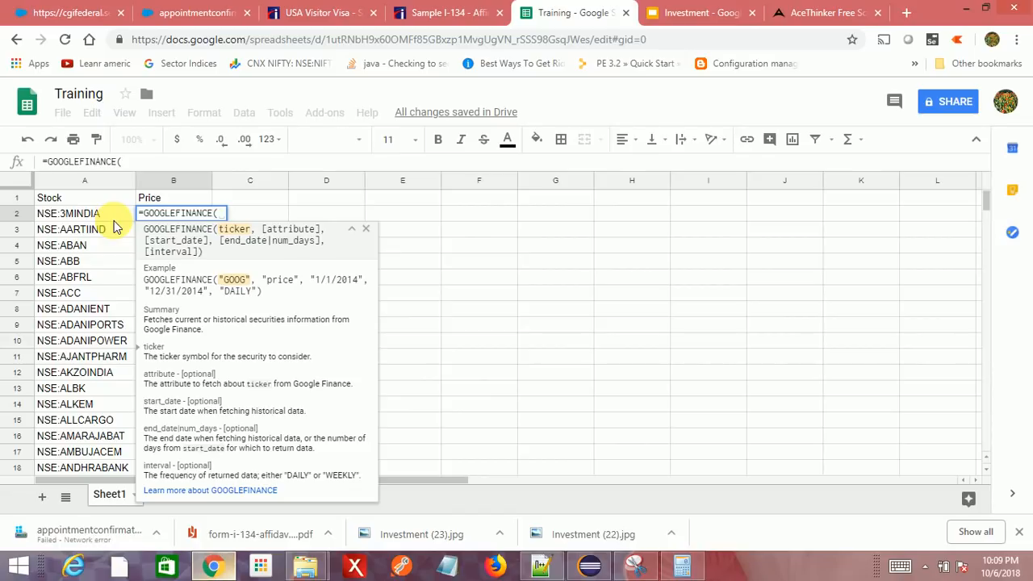
text(A2)
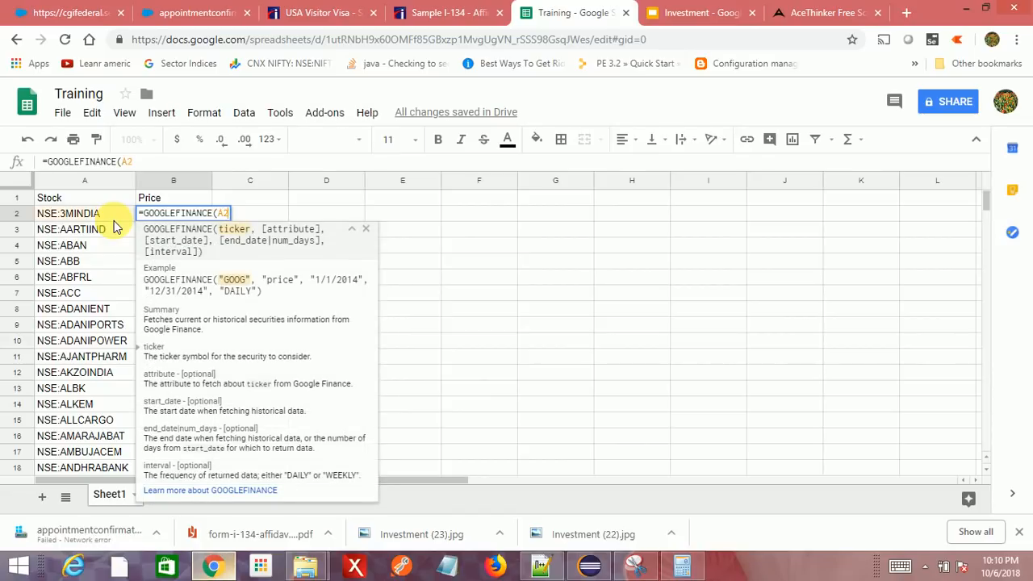
text(,)
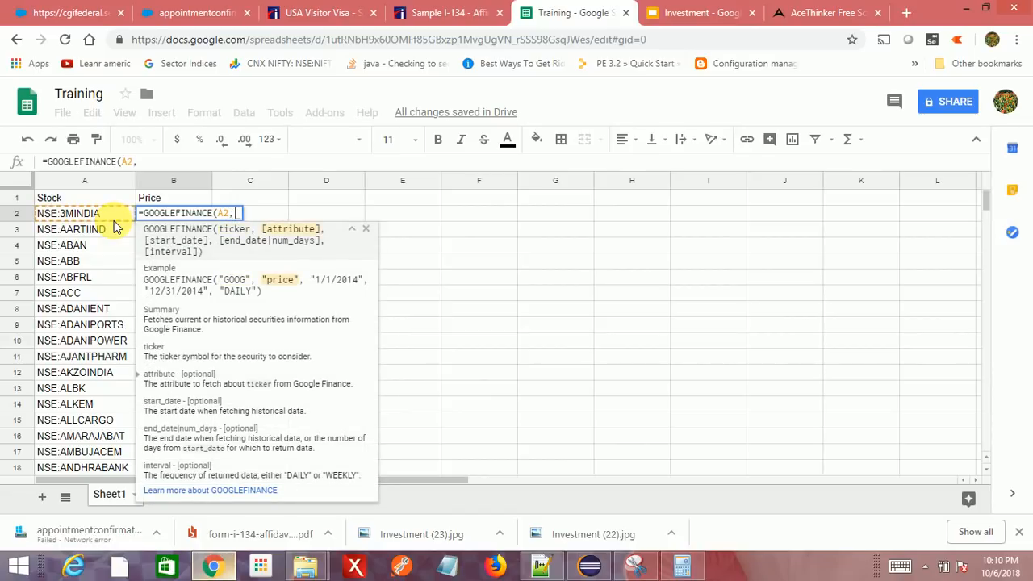
text("price)
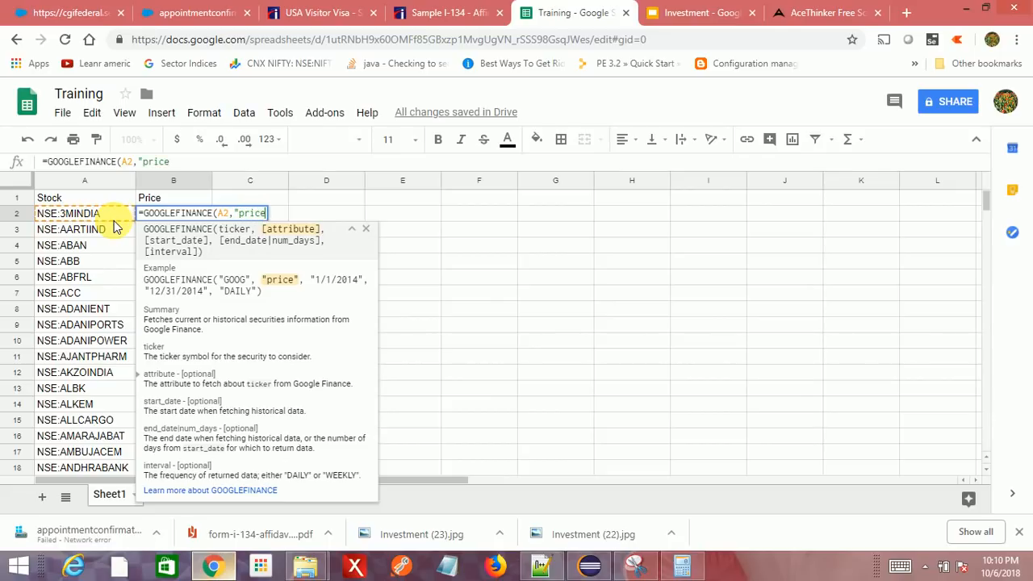
text("))
key(Return)
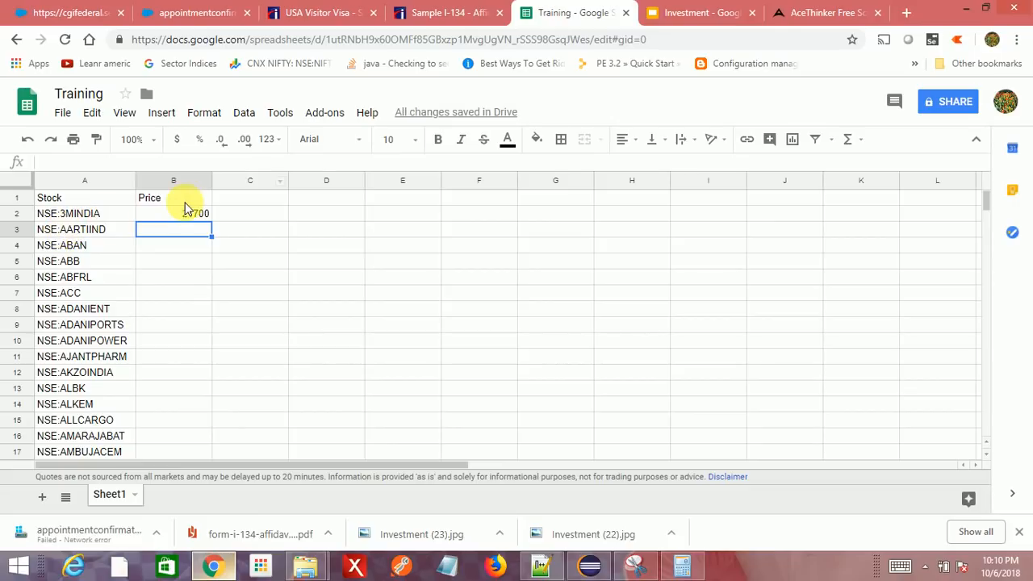
- Search Google for the NSE:3MINDIA symbol from A2 in a new tab to compare its price, and return to the Training spreadsheet
click(178, 214)
click(91, 215)
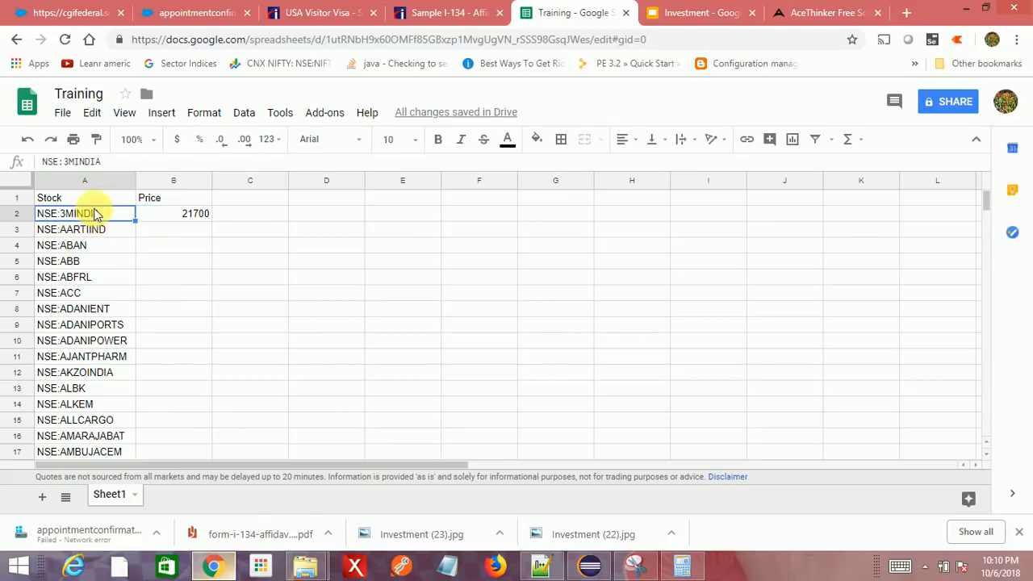
drag(121, 165, 42, 161)
key(ctrl+c)
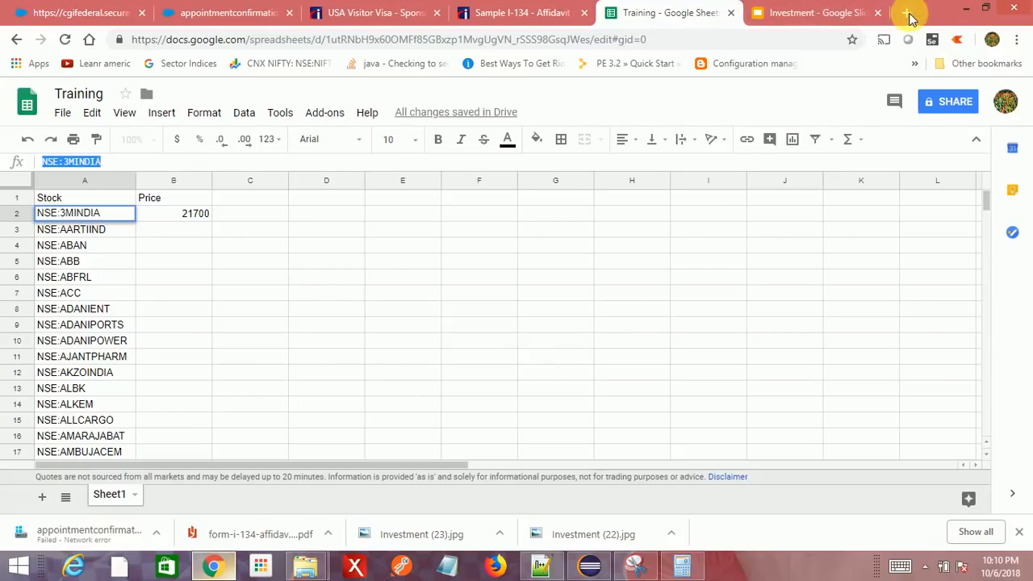
click(907, 14)
key(ctrl+v)
key(Return)
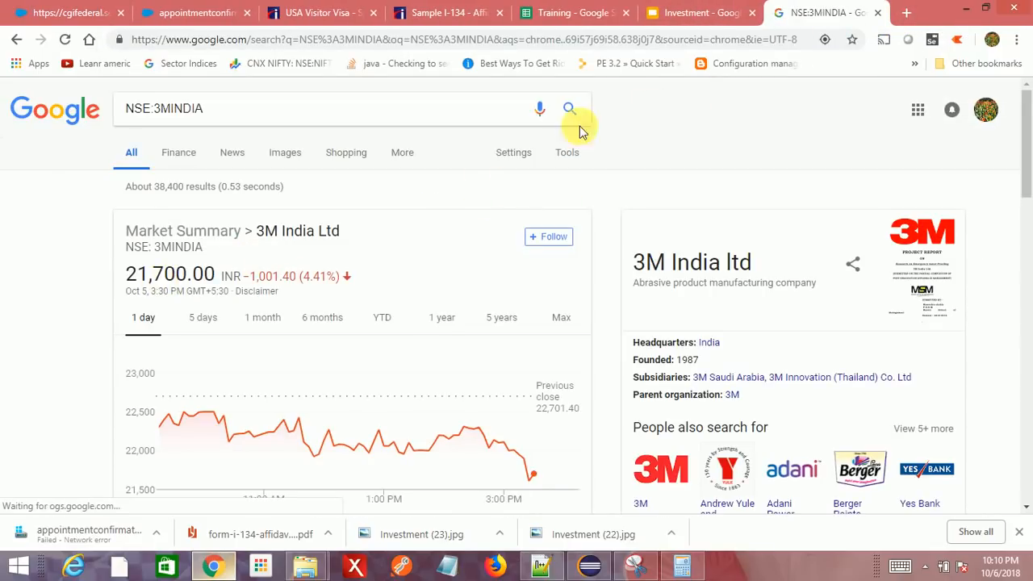
click(569, 13)
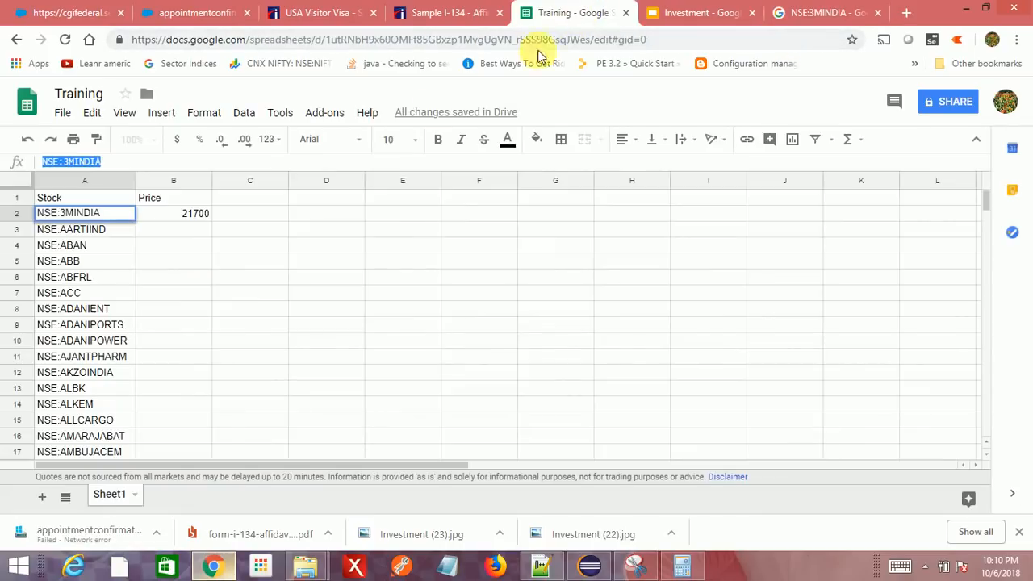
- Fill the price formula in B2 down column B to row 421 and return to the start of the list
click(208, 213)
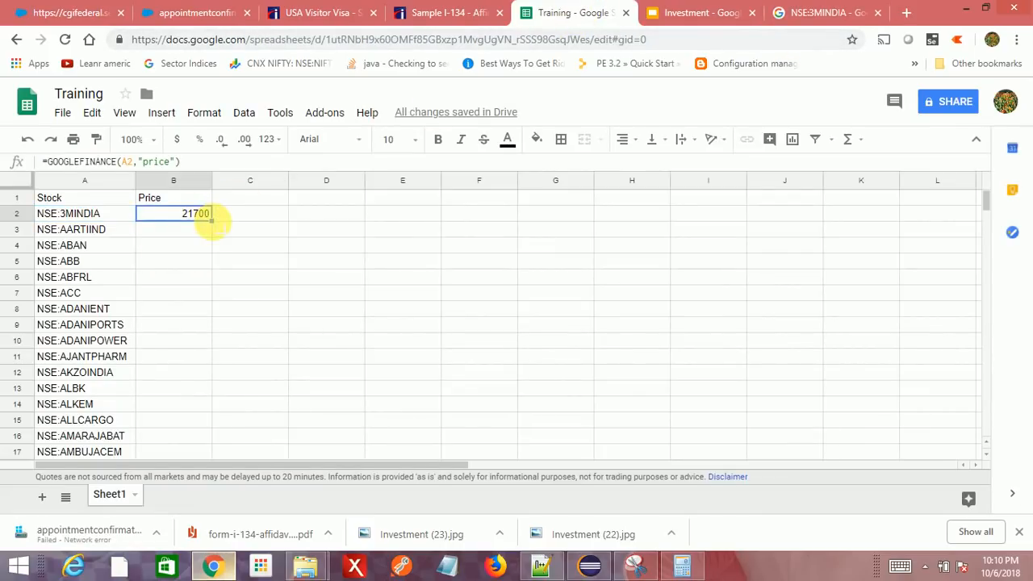
click(198, 228)
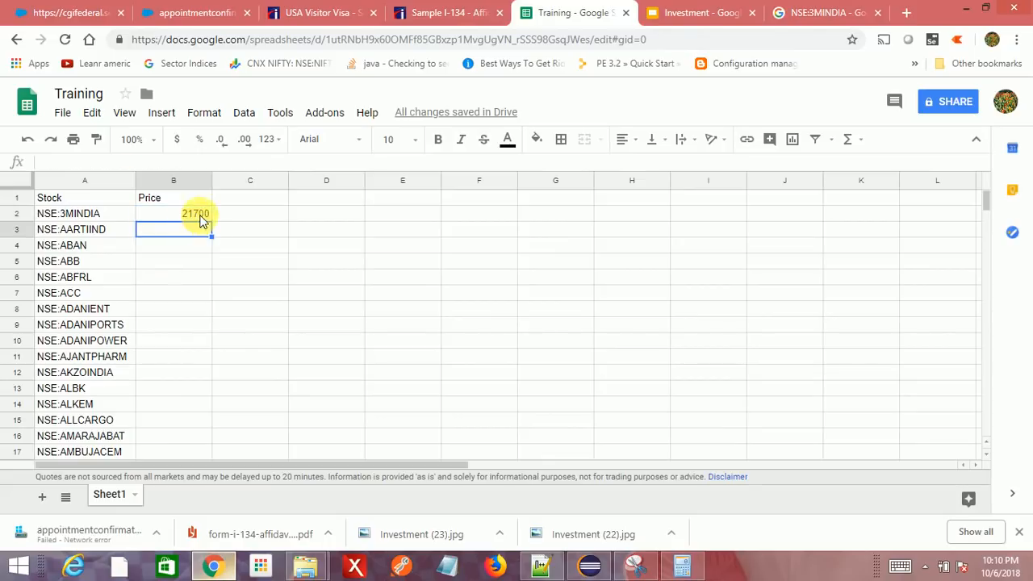
click(208, 214)
drag(210, 218, 164, 283)
scroll(187, 289, up, 3)
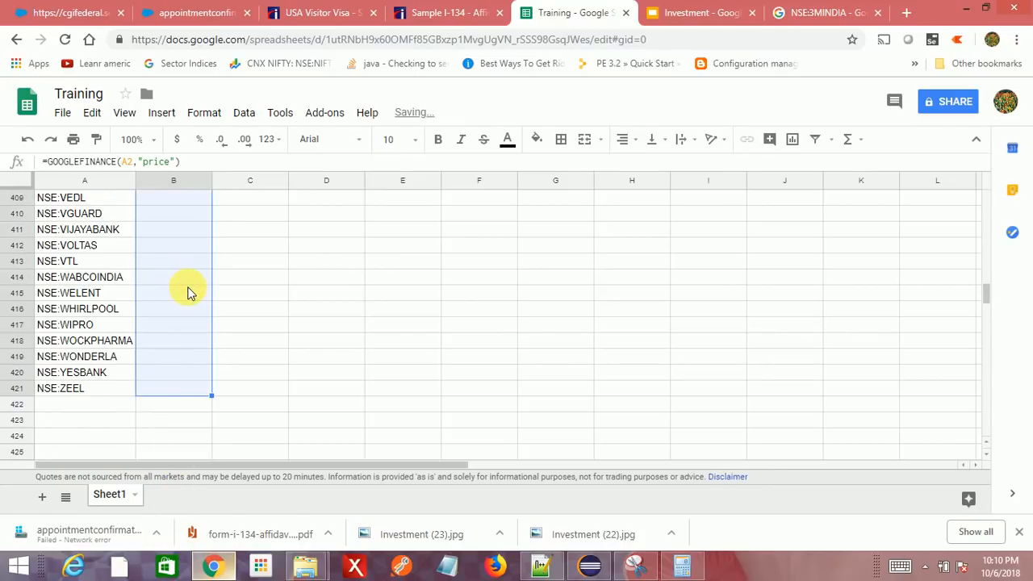
scroll(186, 289, up, 10)
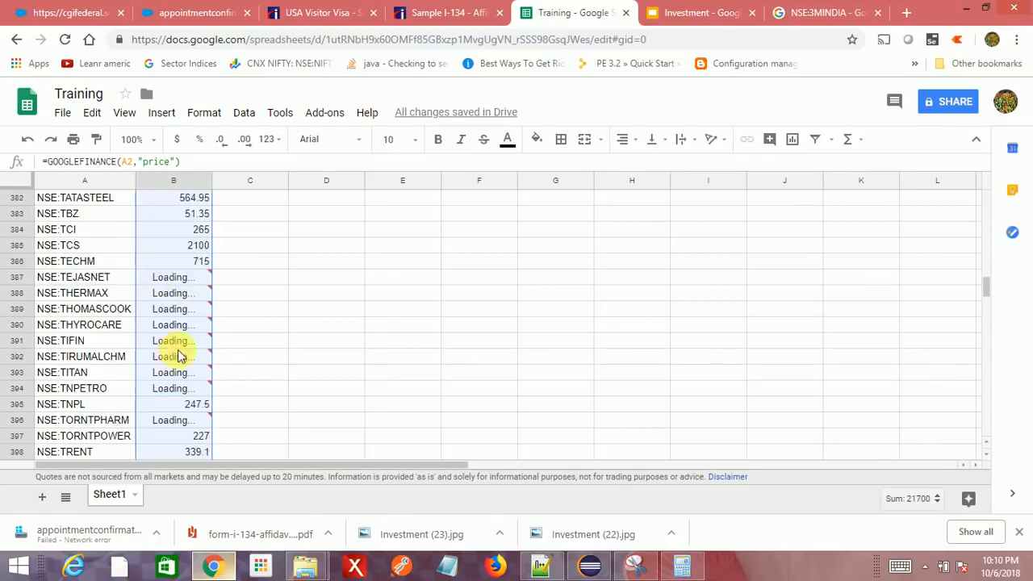
scroll(218, 327, up, 20)
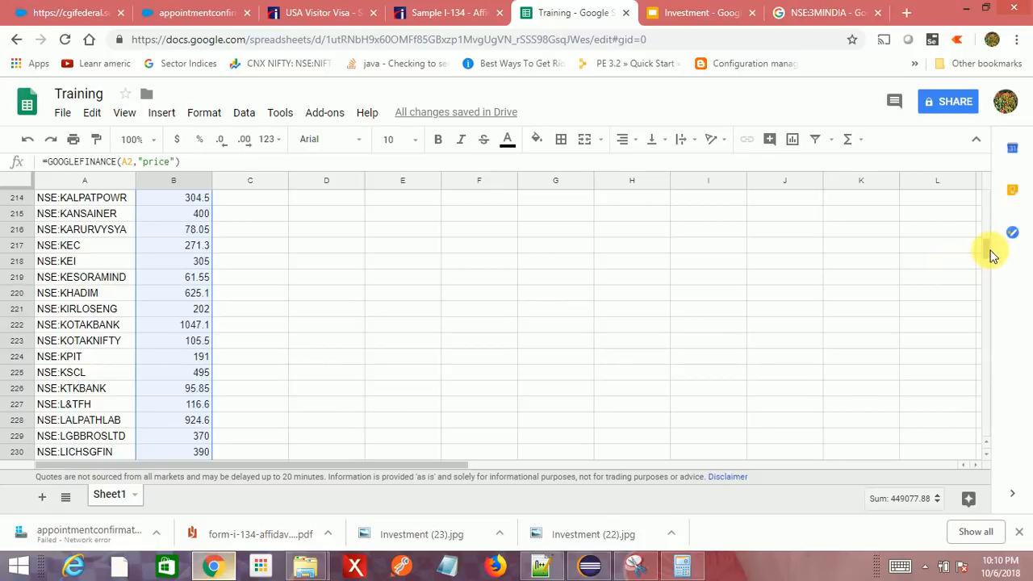
drag(987, 244, 995, 191)
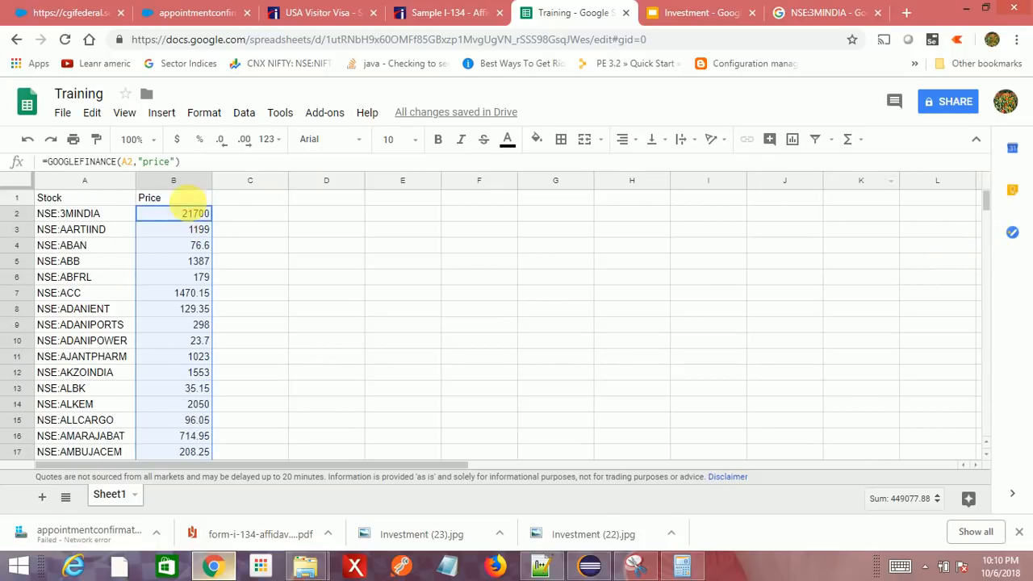
drag(204, 163, 34, 145)
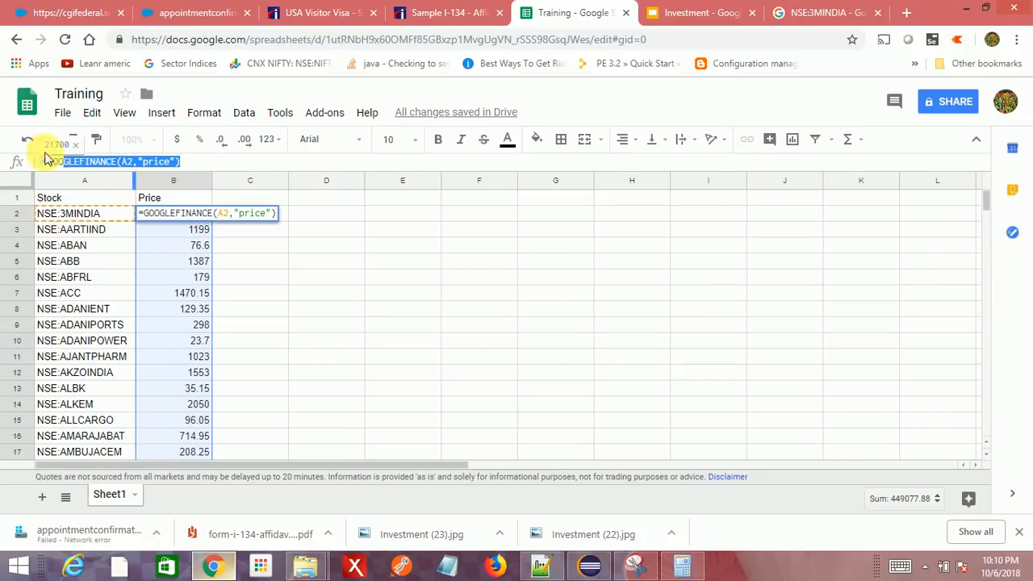
key(Escape)
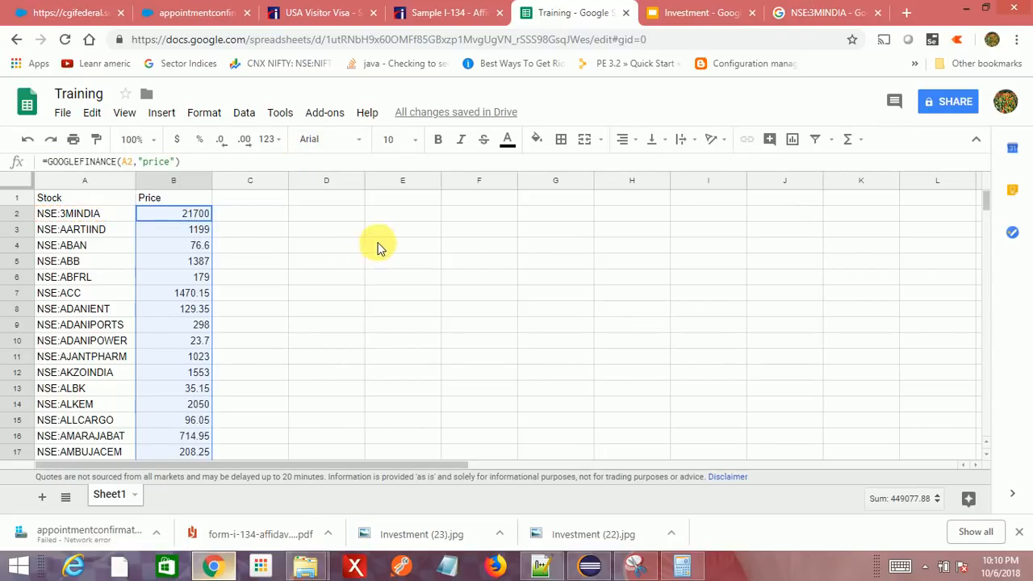
- Enter the heading "Volume" in cell C1
click(252, 204)
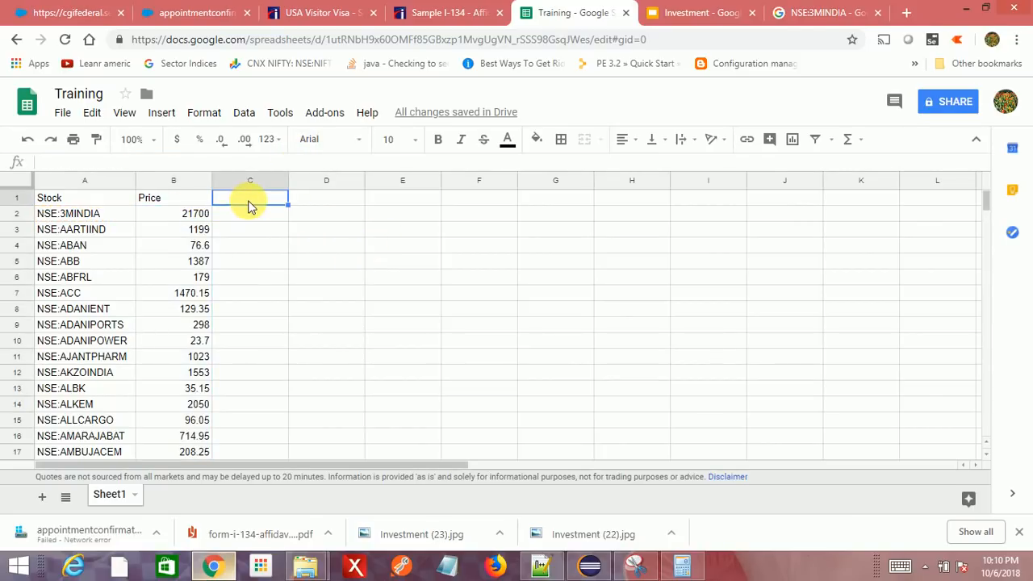
text(Vol)
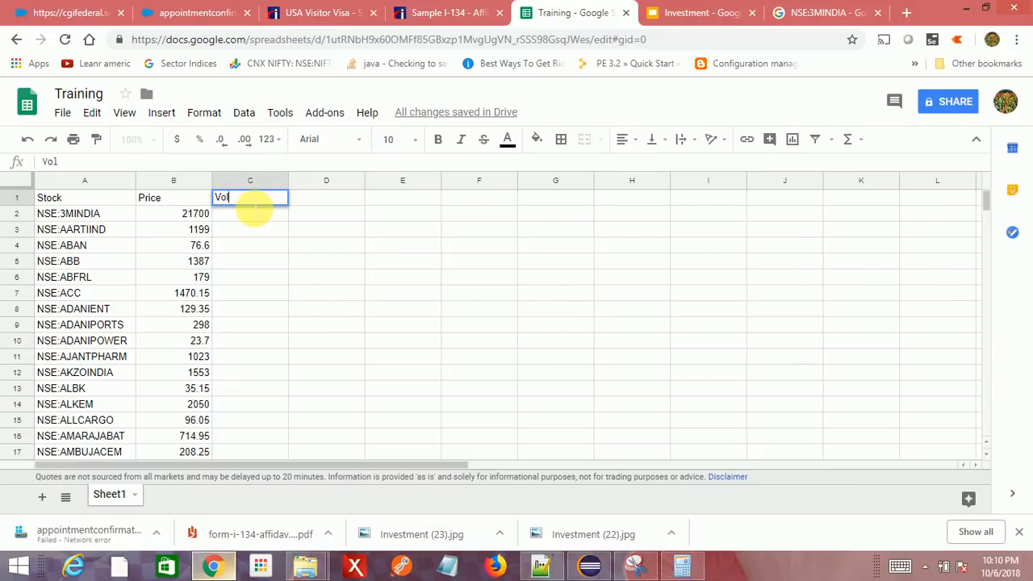
text(ume)
key(Return)
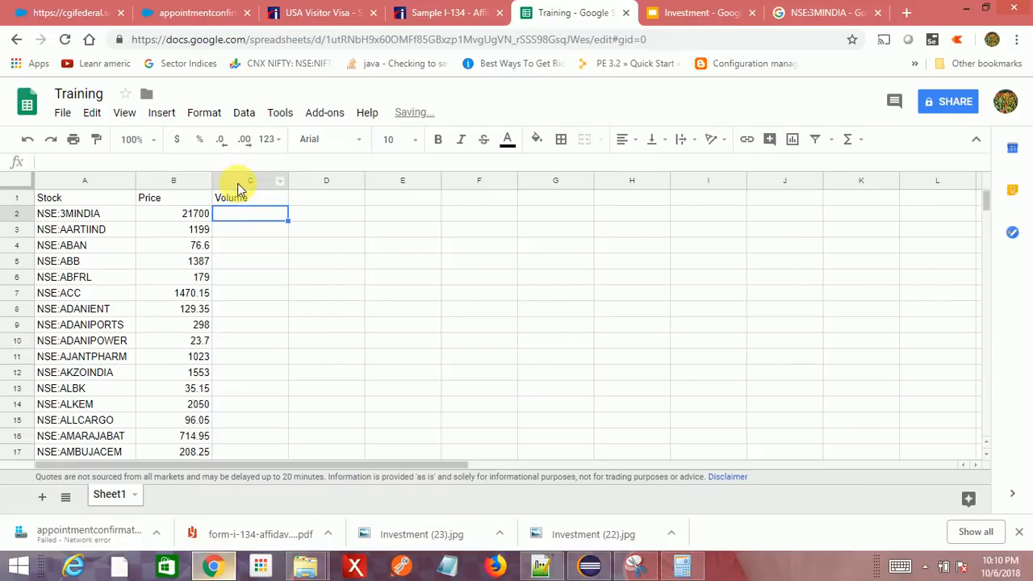
- Copy the price formula from B2 into C2 and change its attribute to get =GOOGLEFINANCE(A2,"volume")
click(194, 210)
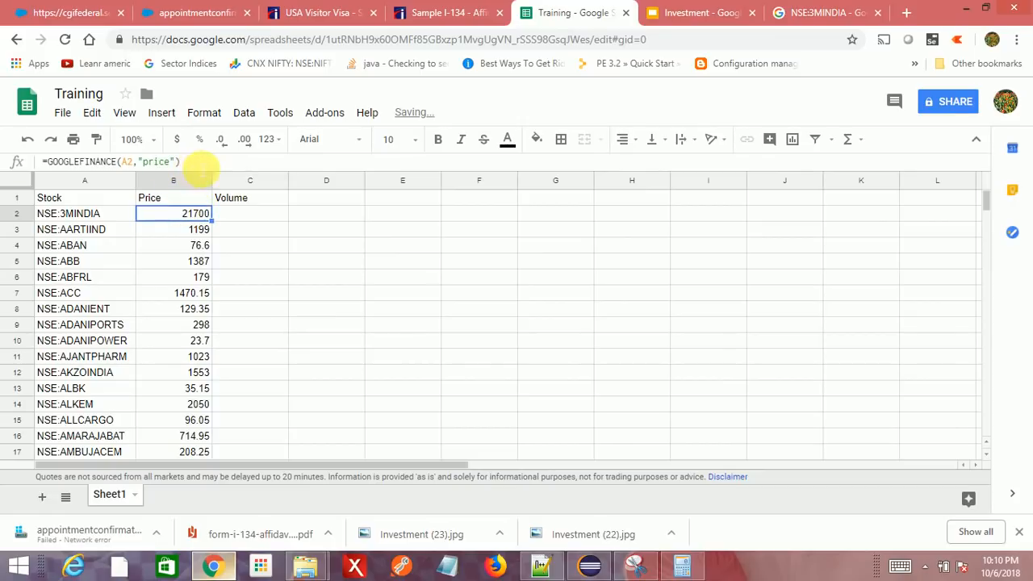
drag(193, 162, 11, 153)
key(ctrl+c)
click(242, 213)
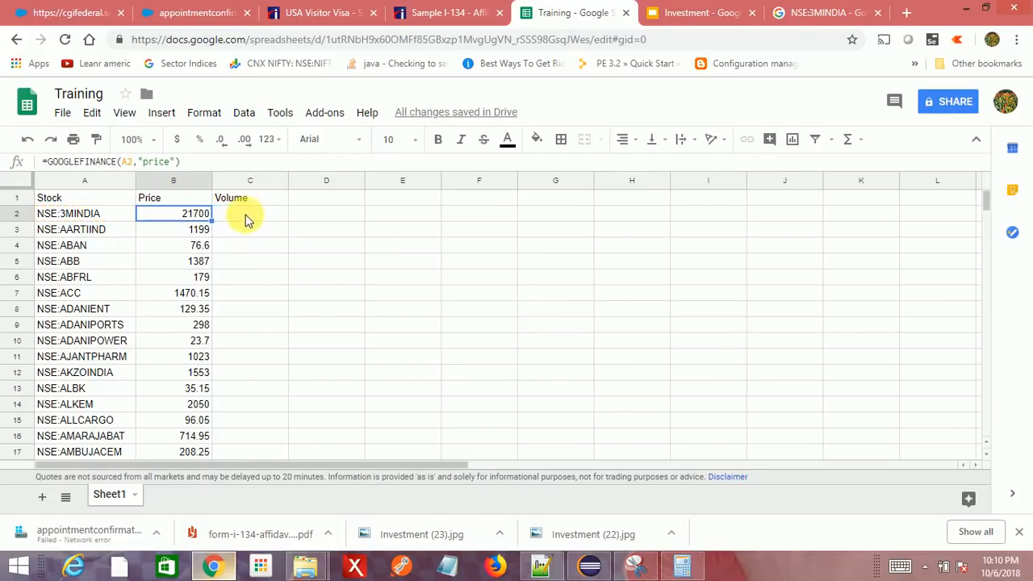
key(ctrl+v)
click(174, 161)
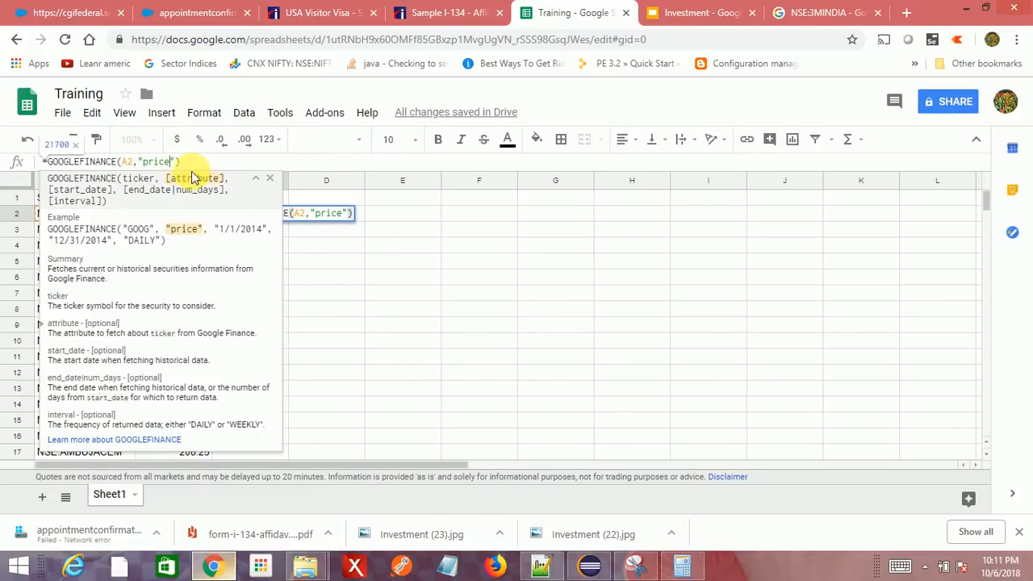
key(BackSpace)
key(BackSpace)
key(BackSpace)
key(BackSpace)
key(BackSpace)
text(volume)
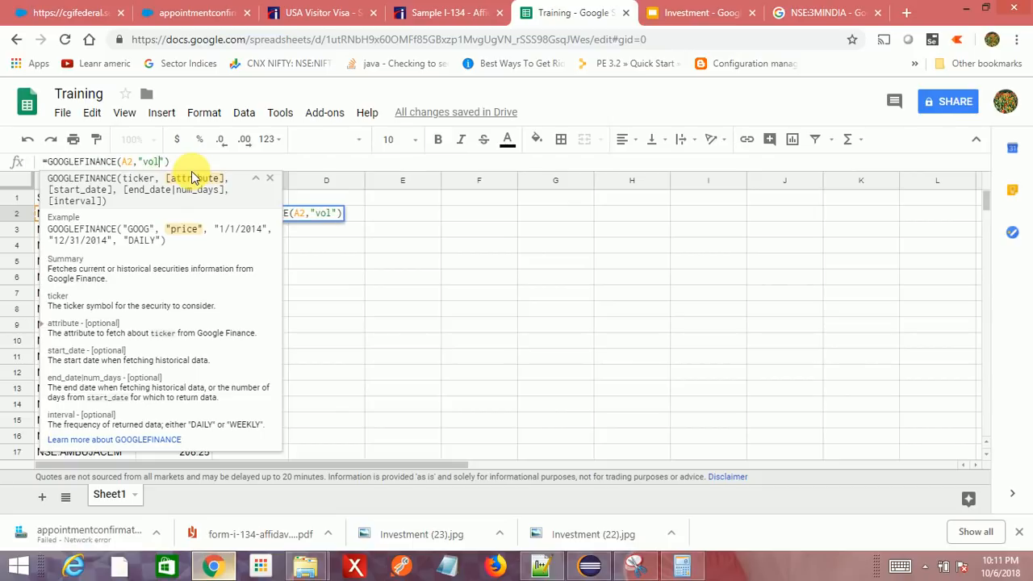
key(Return)
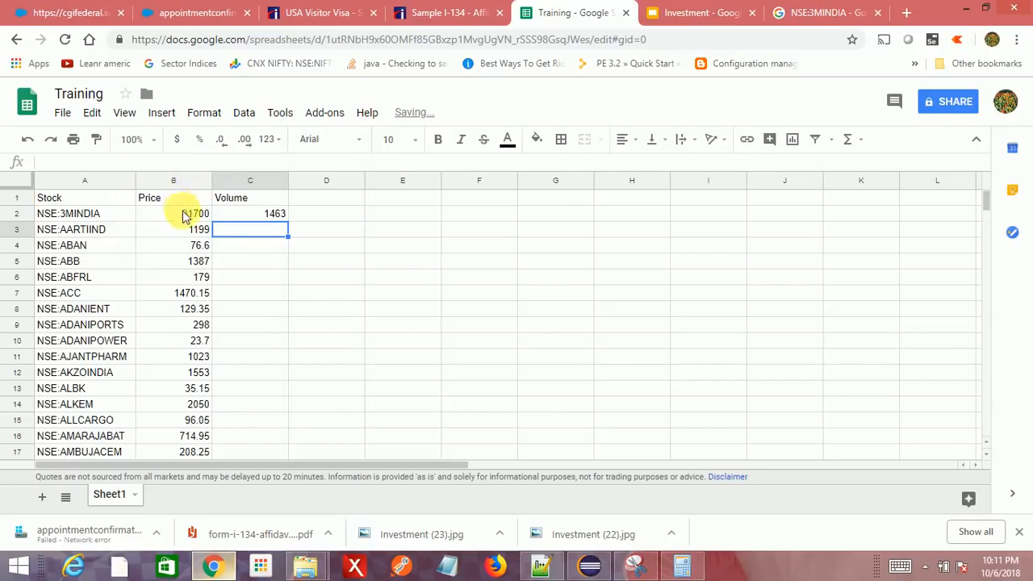
- Fill the volume formula in C2 down column C for the whole stock list
click(273, 215)
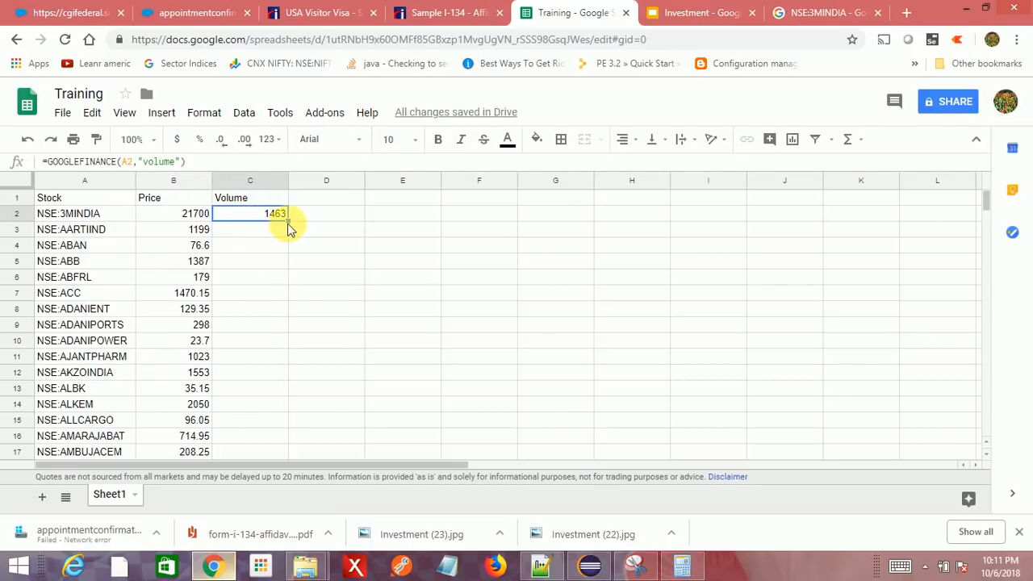
drag(288, 224, 284, 412)
scroll(783, 286, up, 7)
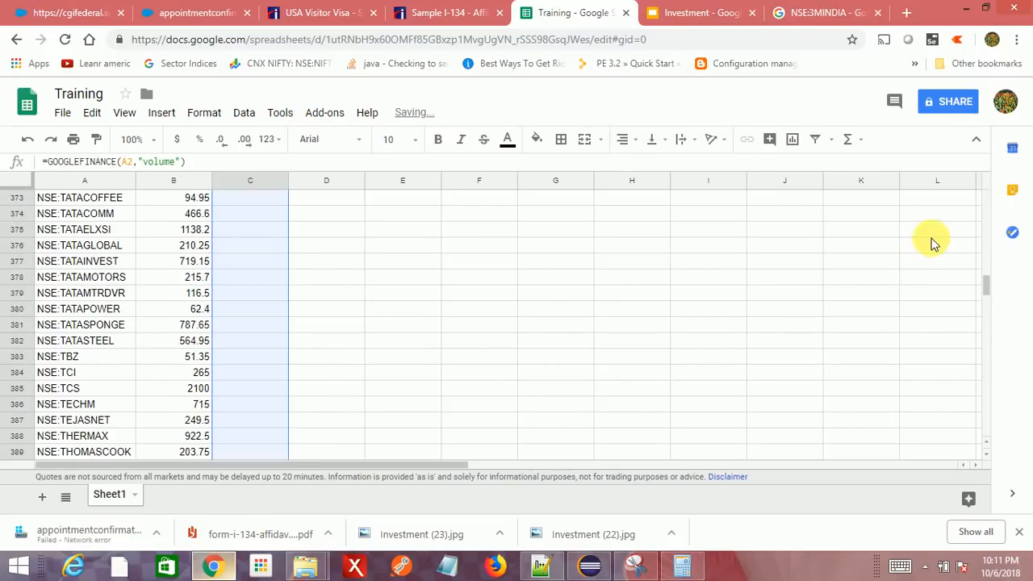
scroll(929, 283, up, 20)
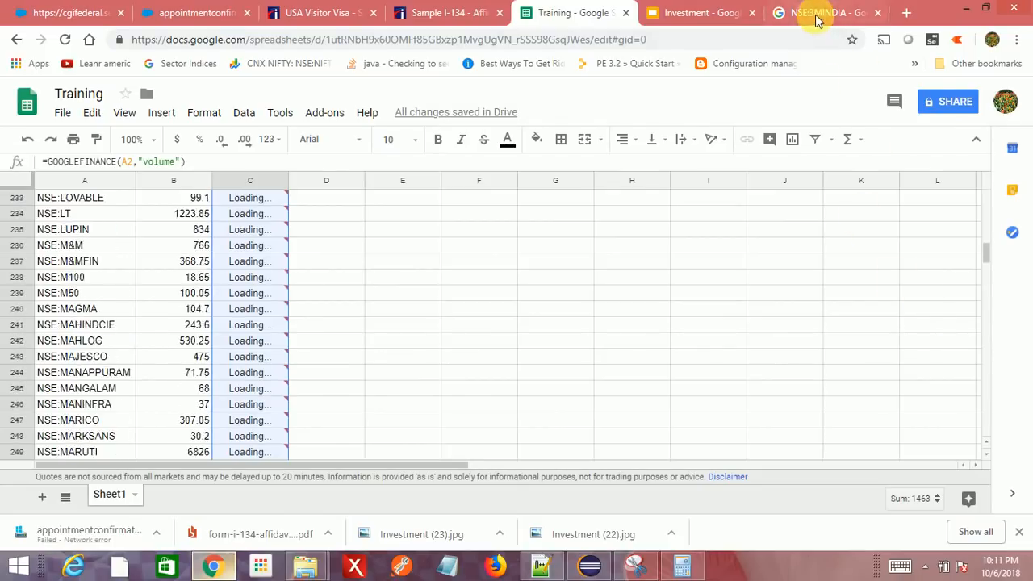
- In the Google search tab, search for "google finance sheets" and open the GOOGLEFINANCE page of Docs Editors Help
click(817, 19)
click(427, 40)
text(go)
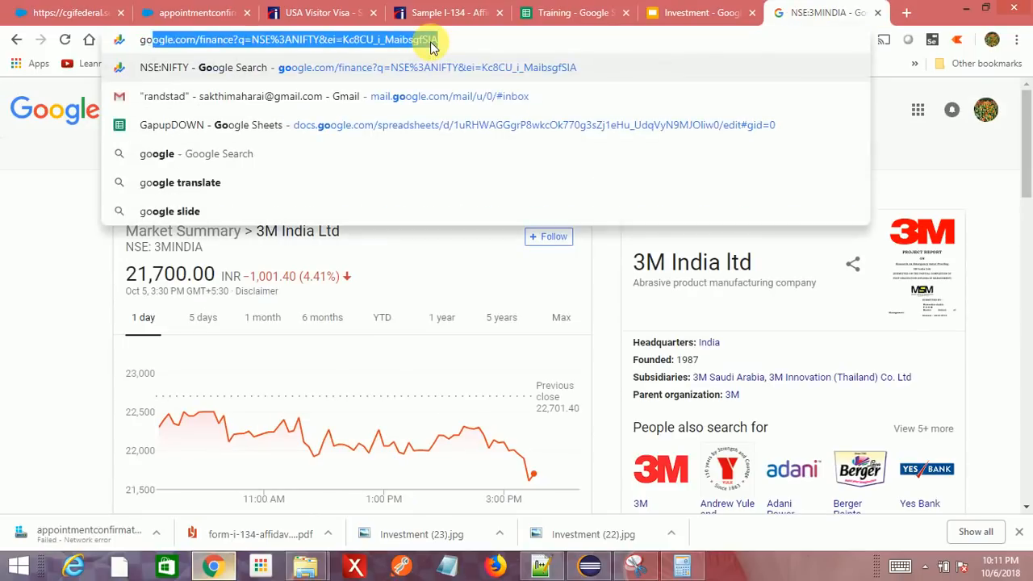
text(ogle finance shee)
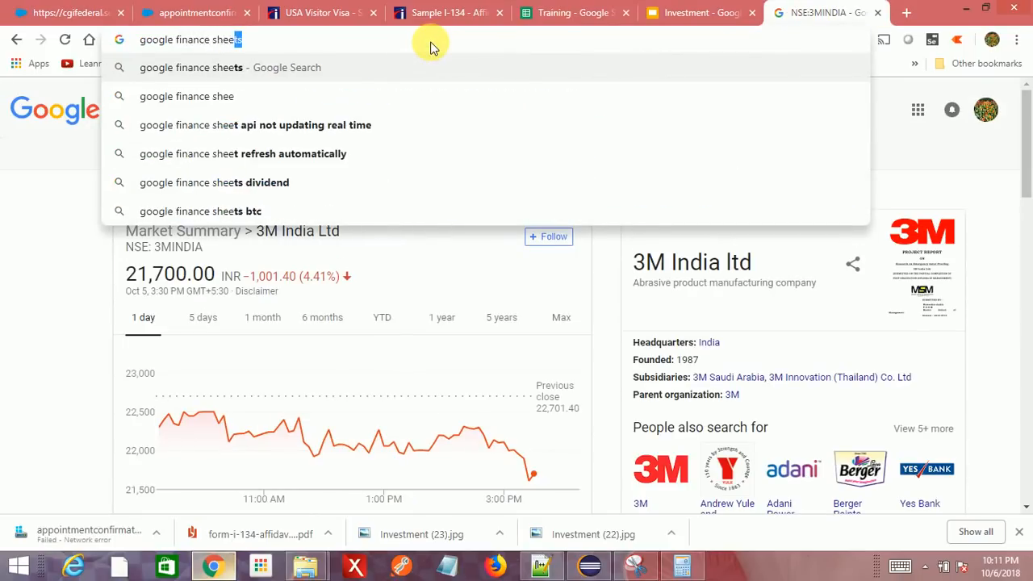
text(t)
key(Return)
click(202, 218)
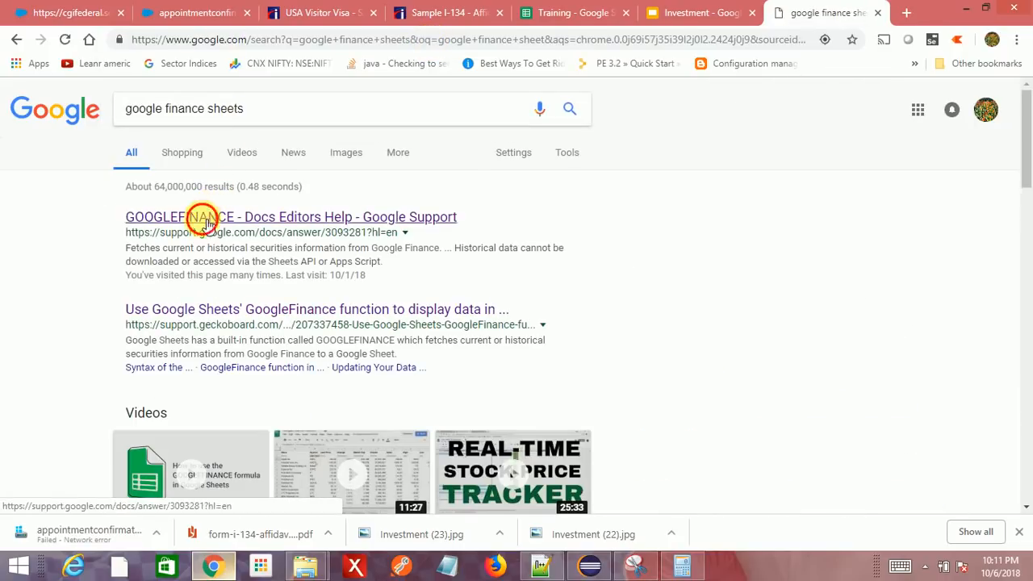
- Find the realtime data attributes on the help page and compare them with the columns in the Training spreadsheet
scroll(422, 277, down, 2)
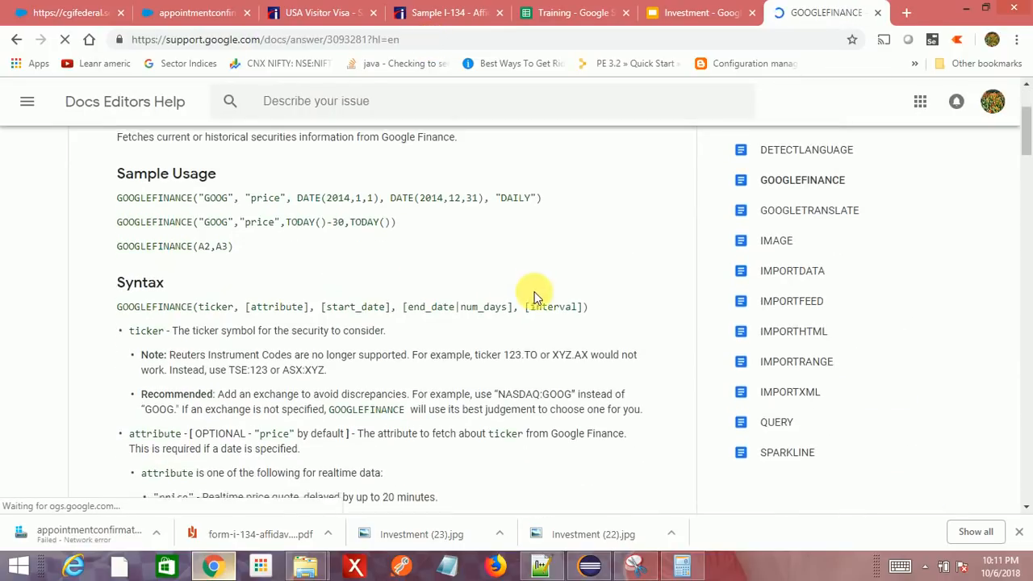
scroll(517, 290, down, 2)
scroll(485, 279, up, 2)
scroll(468, 277, down, 5)
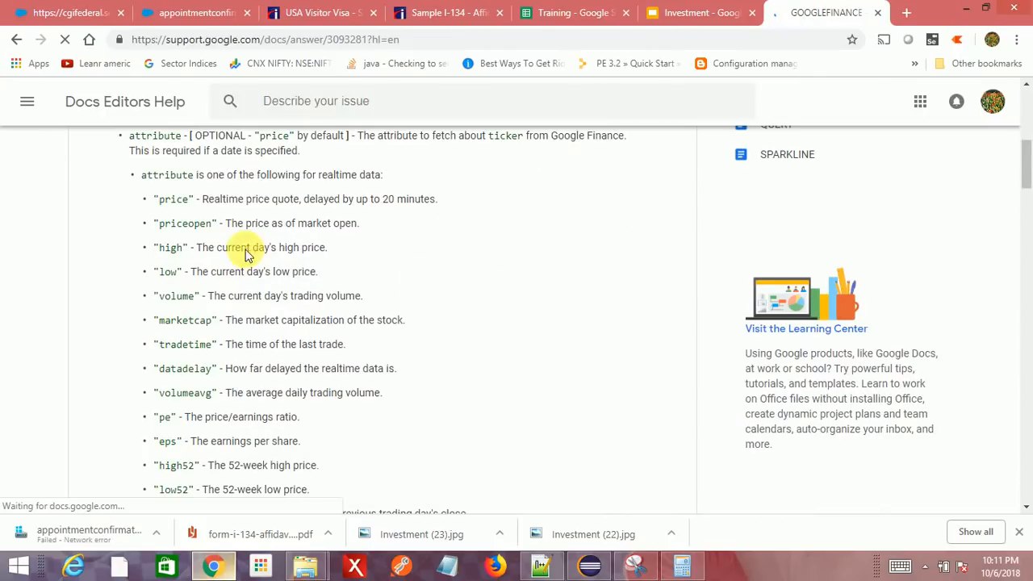
drag(379, 172, 162, 151)
click(565, 12)
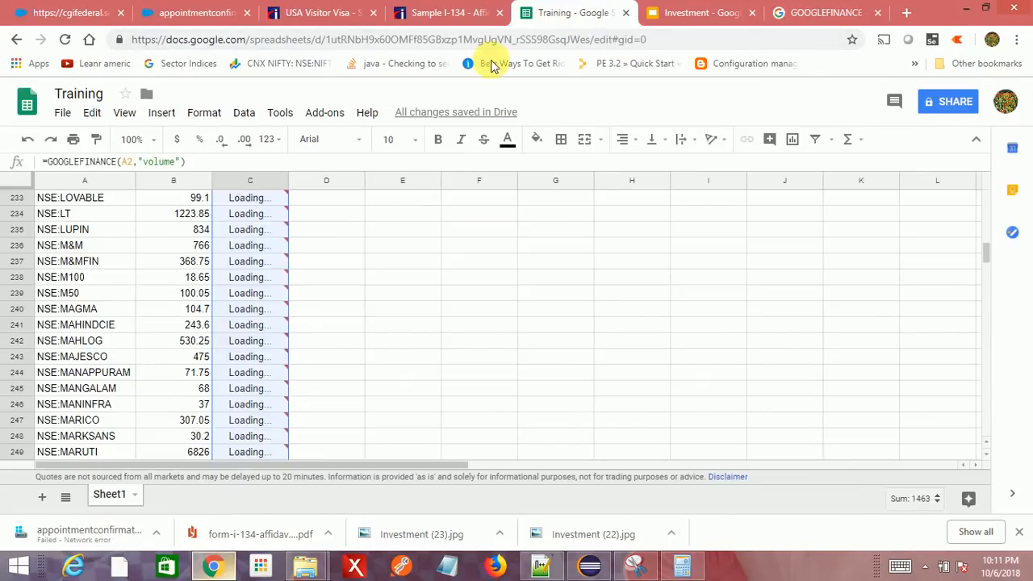
click(194, 199)
click(799, 13)
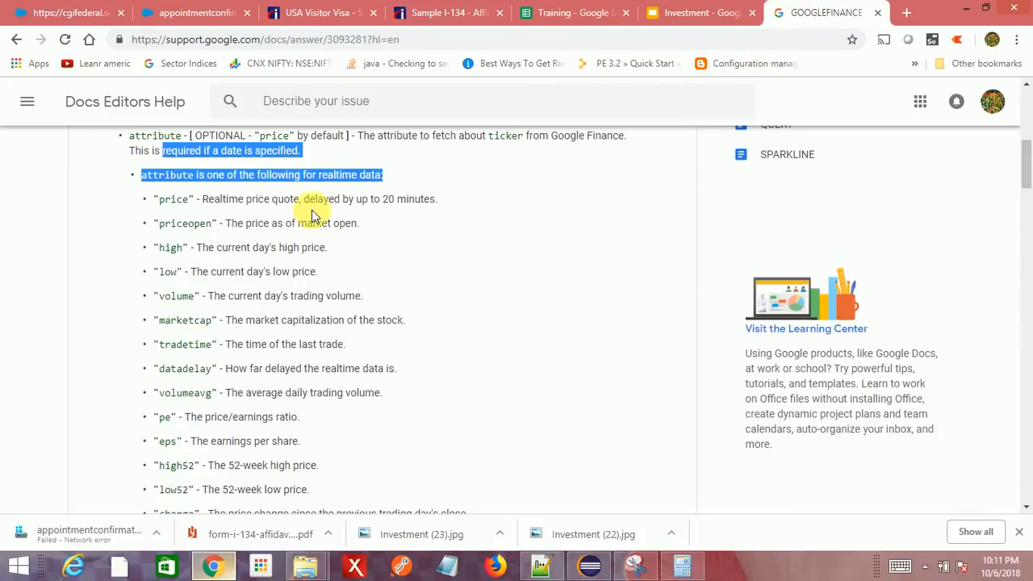
- Examine the realtime attributes on the help page, including price, priceopen, high, low and marketcap
double_click(173, 199)
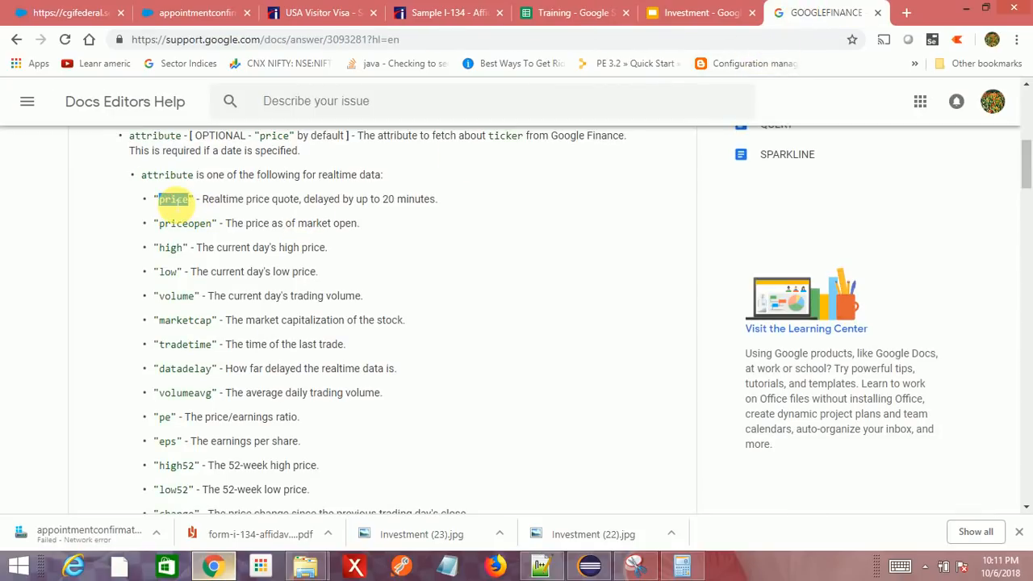
triple_click(182, 223)
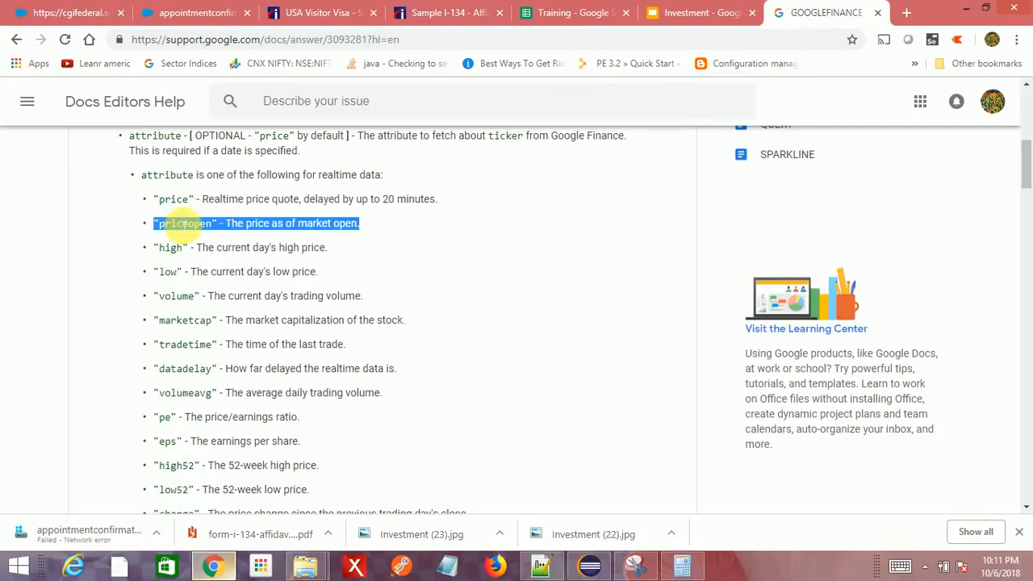
double_click(170, 247)
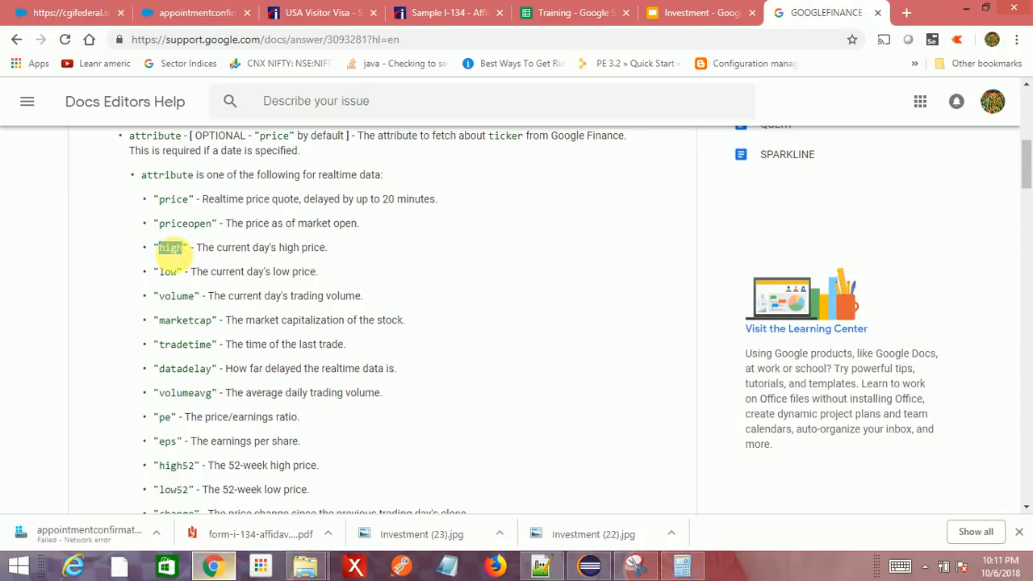
double_click(170, 271)
click(200, 321)
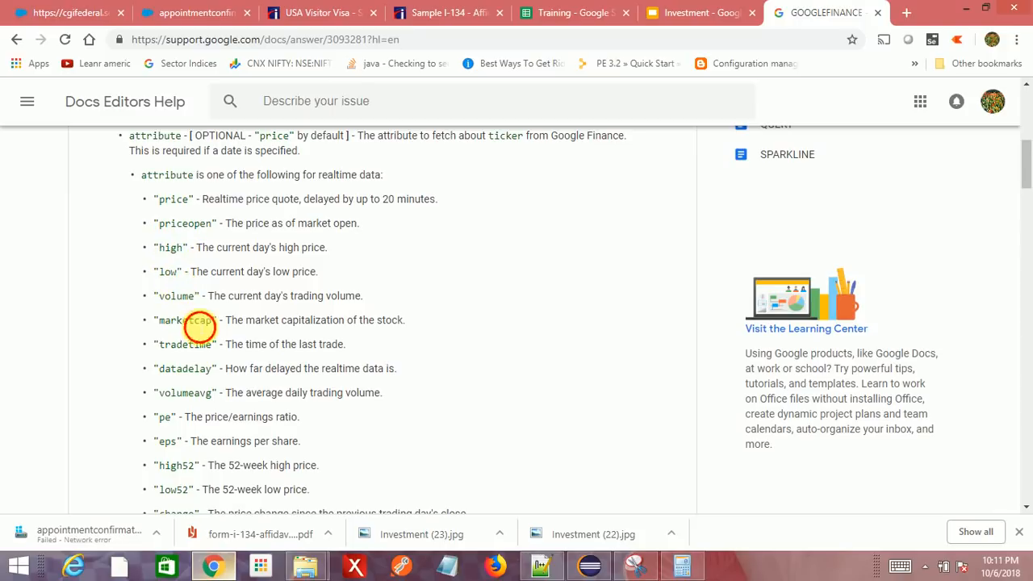
double_click(201, 321)
scroll(227, 330, down, 1)
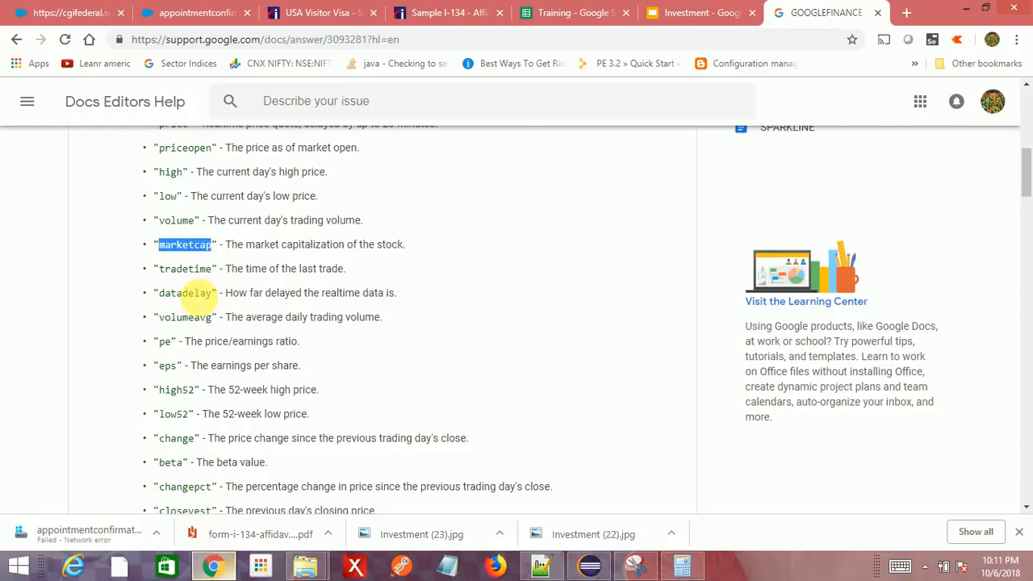
- Read the remaining realtime attributes and the historical data attributes, open through volume, on the GOOGLEFINANCE help page
drag(165, 294, 188, 317)
double_click(186, 317)
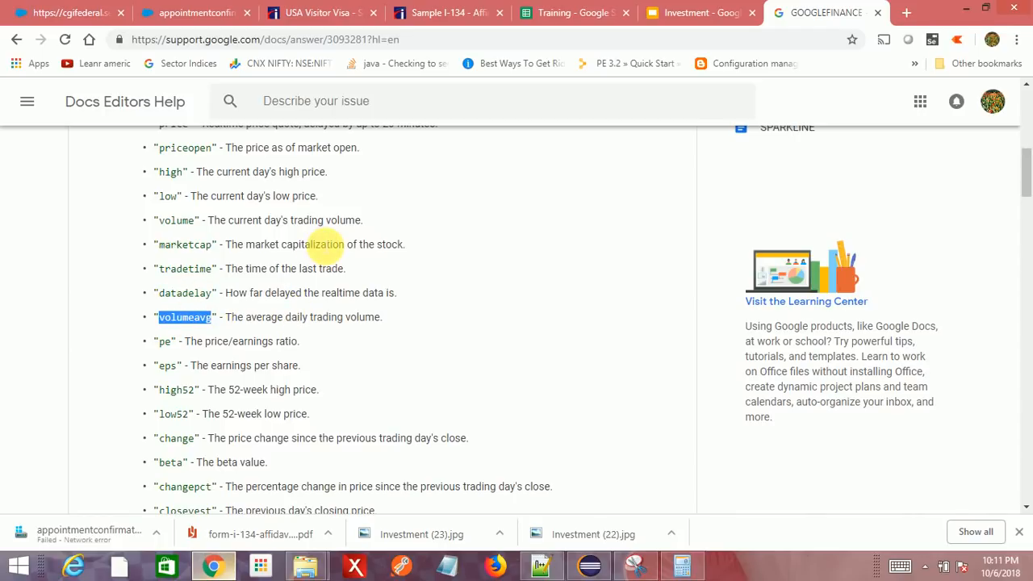
scroll(242, 339, down, 1)
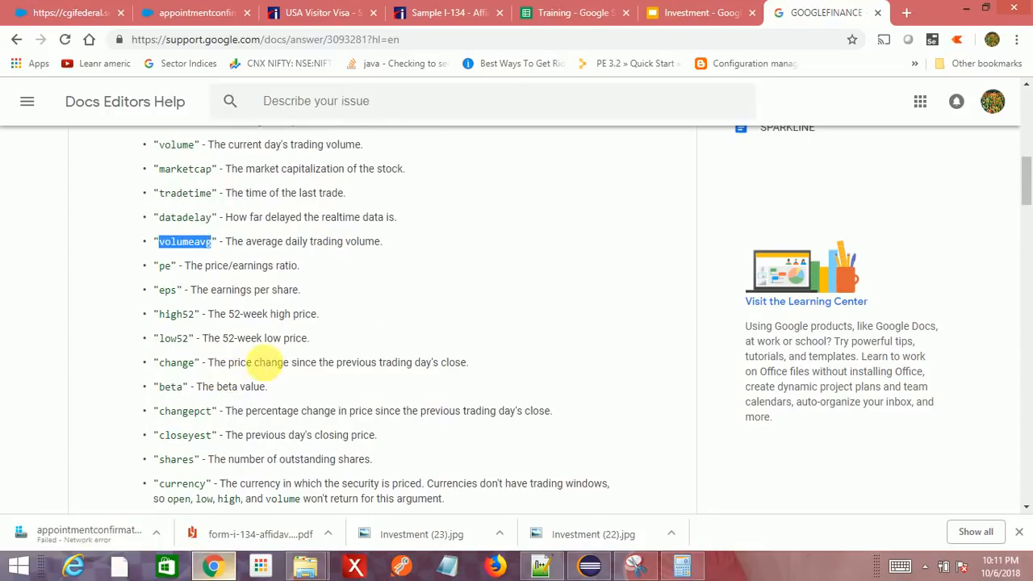
scroll(210, 331, down, 2)
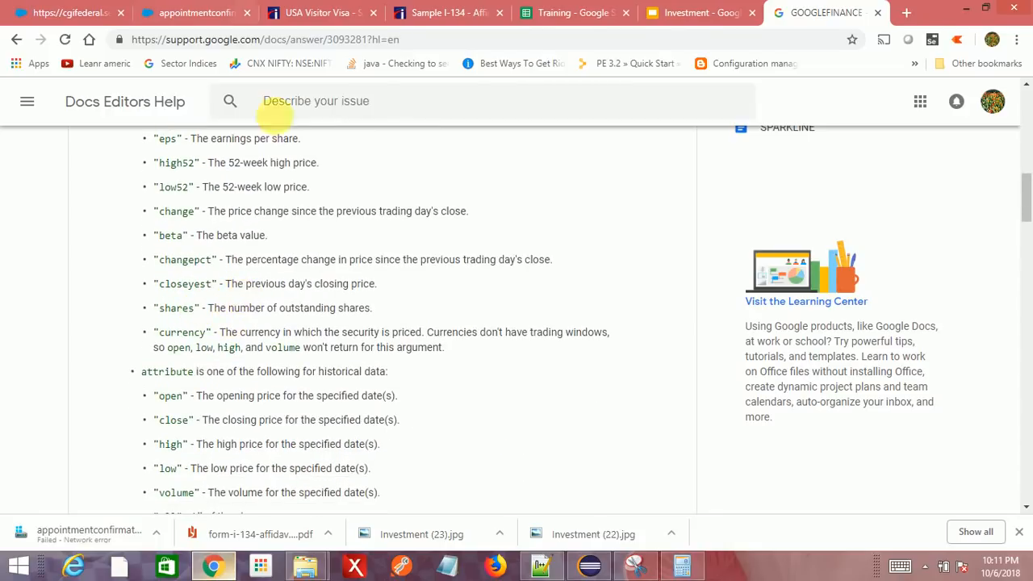
scroll(283, 313, up, 2)
scroll(282, 313, down, 3)
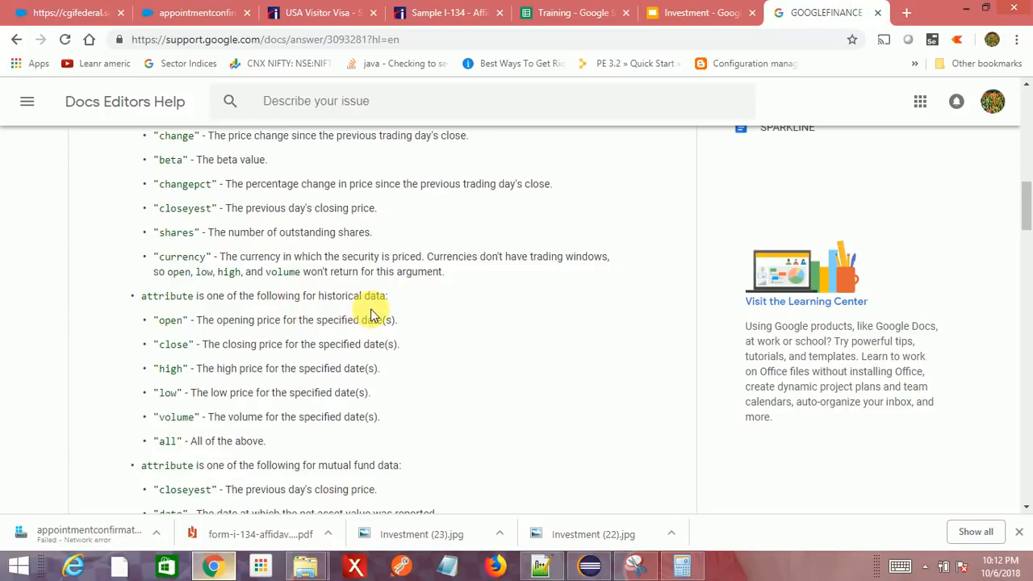
drag(154, 321, 310, 418)
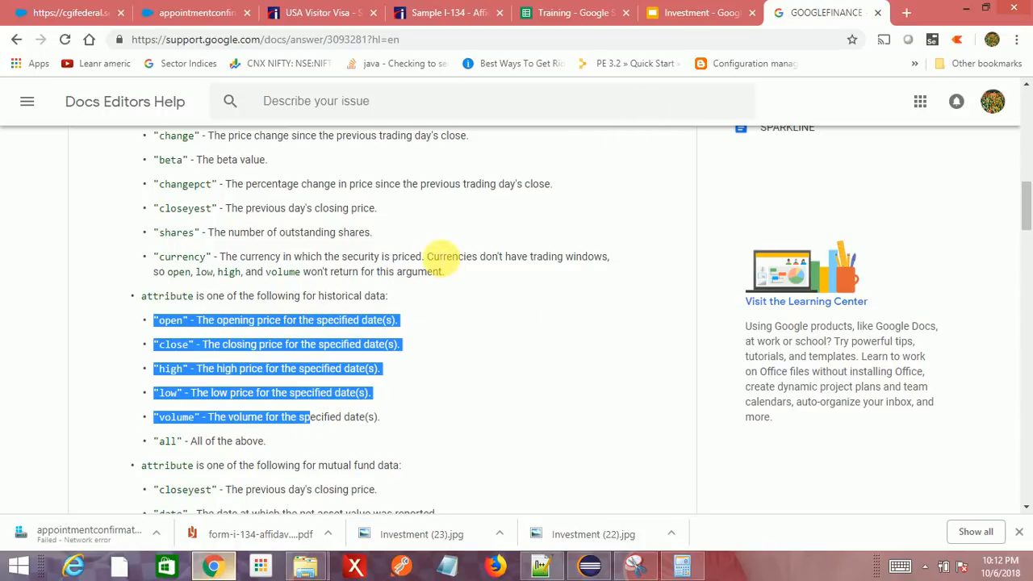
- In the Training spreadsheet, copy the GOOGLEFINANCE volume formula text from cell C2
click(573, 15)
click(265, 246)
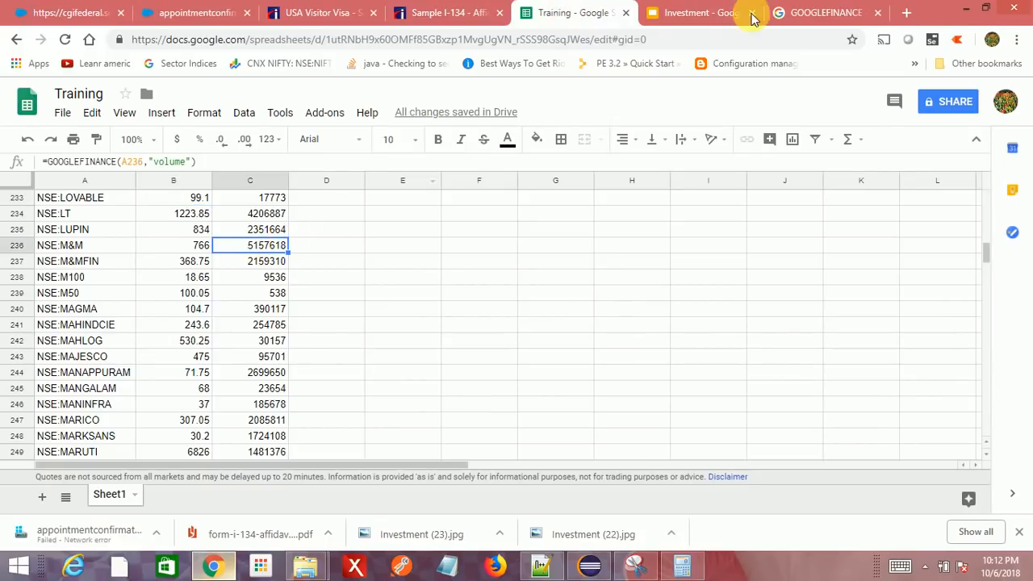
scroll(266, 242, up, 4)
scroll(262, 244, up, 20)
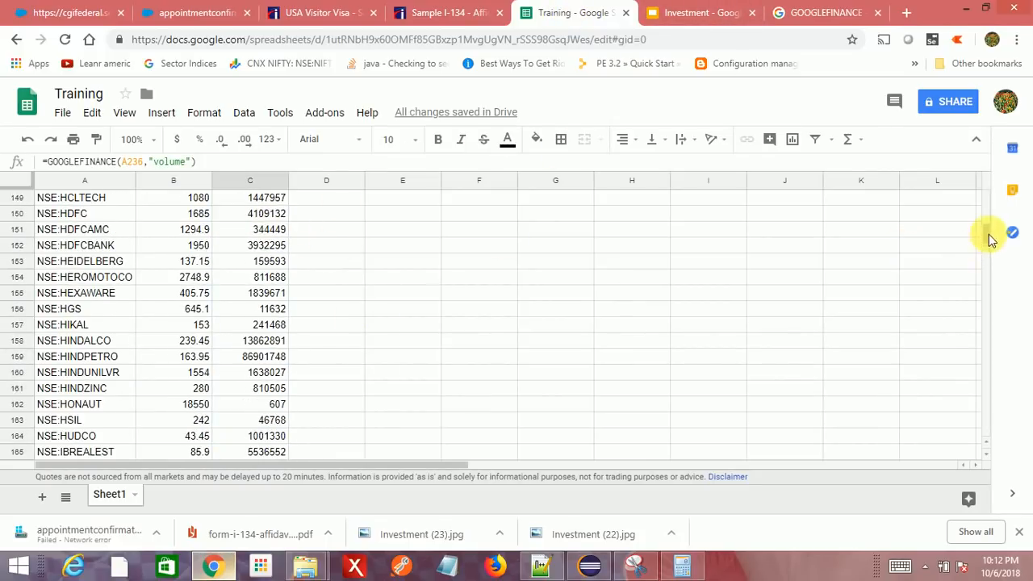
drag(991, 236, 995, 120)
click(267, 212)
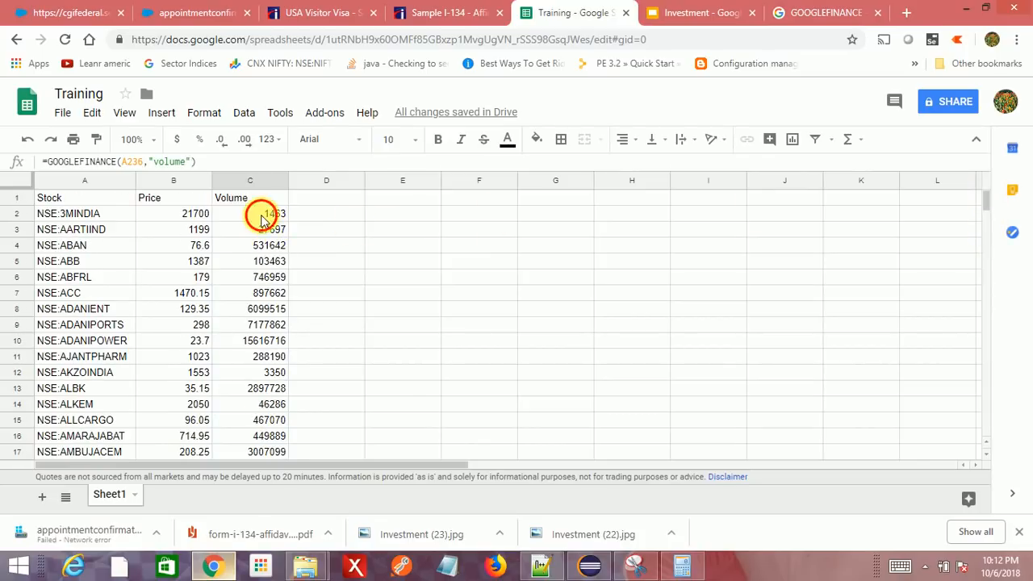
triple_click(202, 162)
key(ctrl+c)
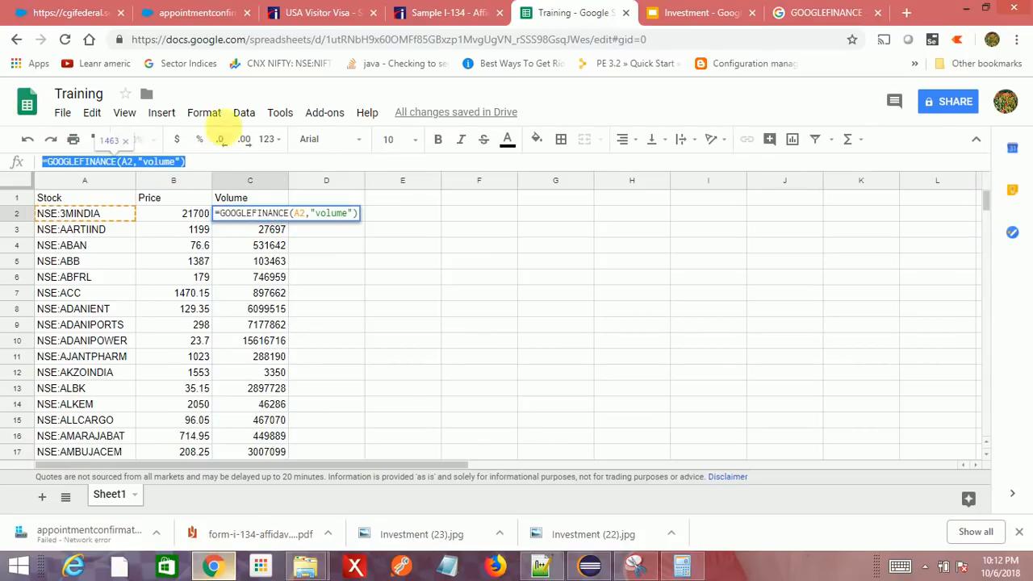
- Enter the header PriceOpen in cell D1 and paste the copied formula into D2
click(336, 205)
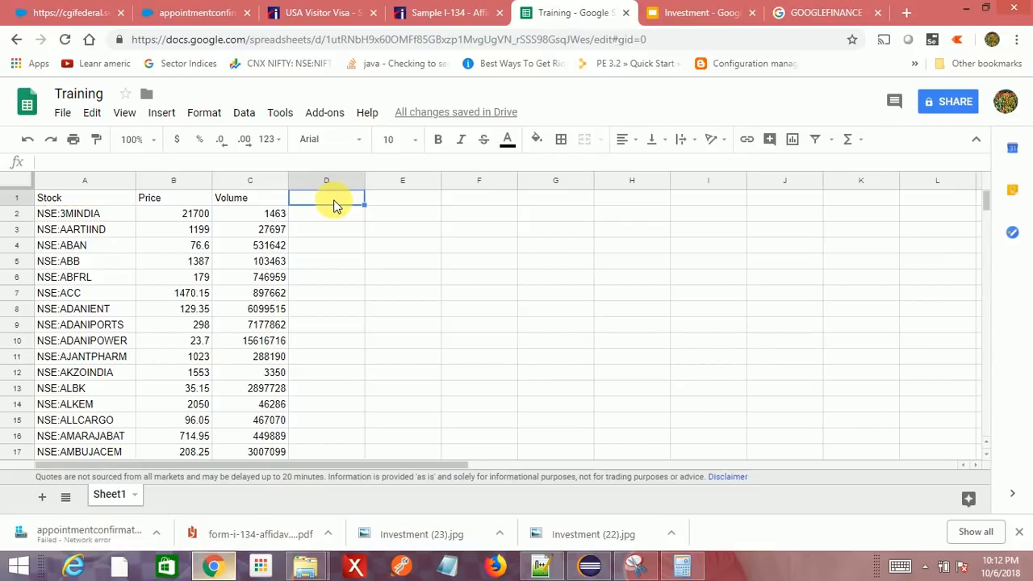
text(PriceOp)
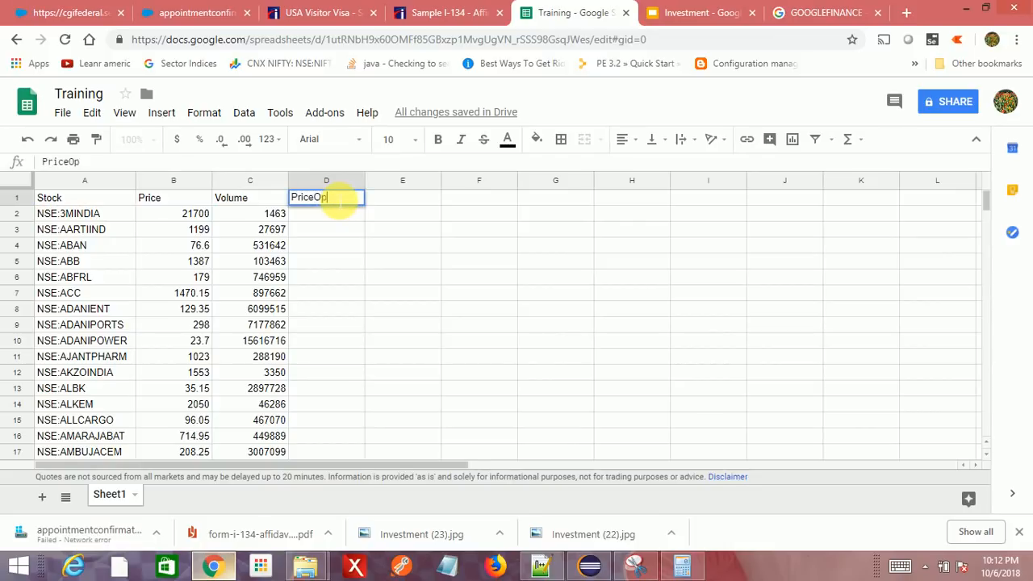
text(en)
key(Return)
key(ctrl+v)
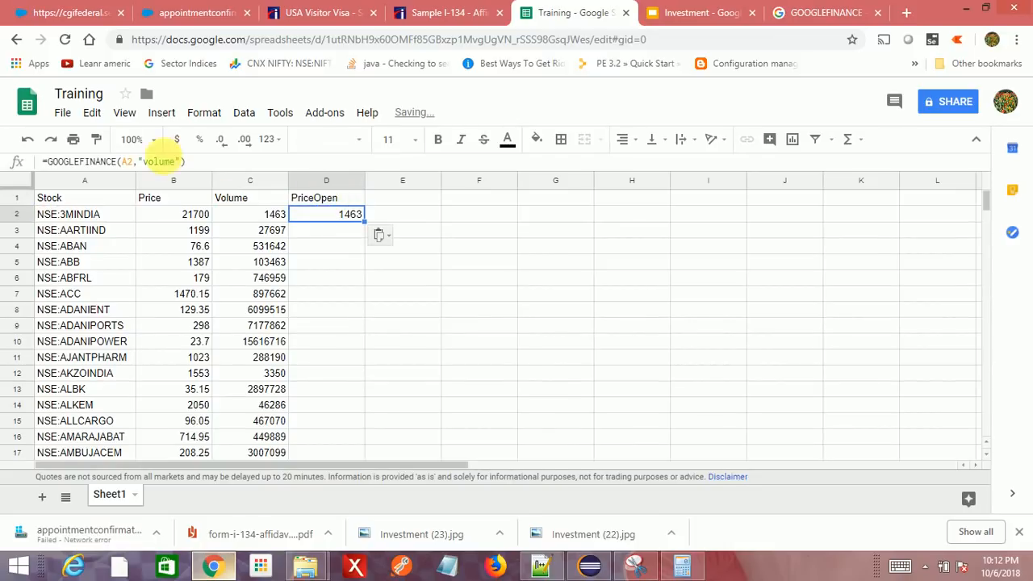
- Replace the attribute in the D2 formula with "priceopen"
click(230, 159)
key(BackSpace)
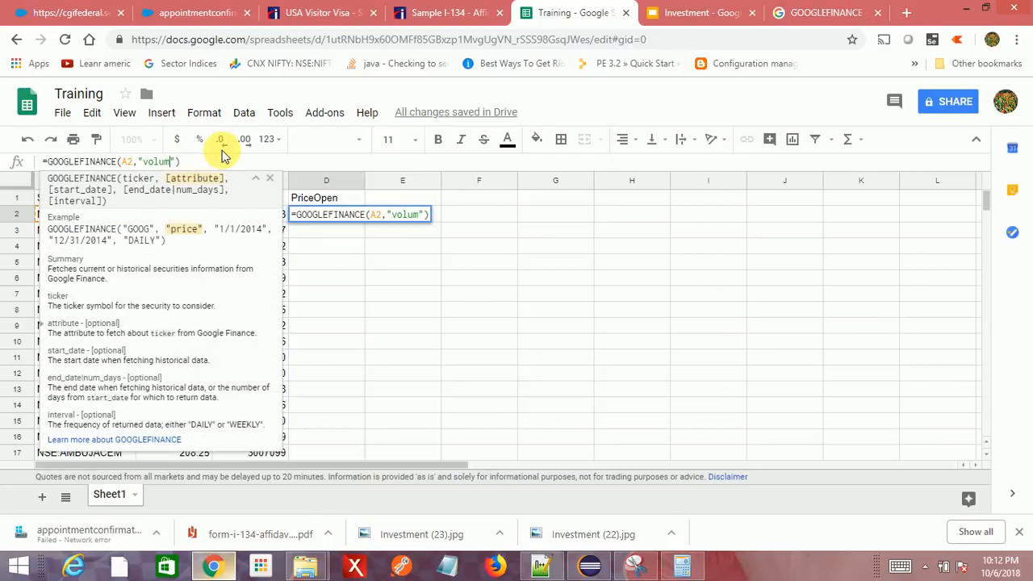
key(BackSpace)
key(BackSpace)
key(BackSpace)
key(BackSpace)
key(BackSpace)
text(priceopen)
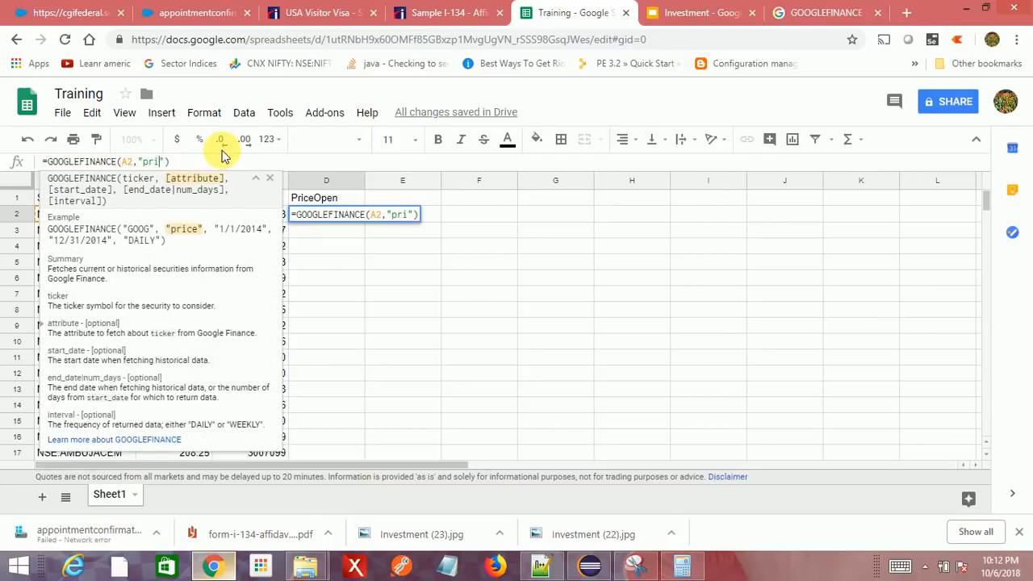
key(Return)
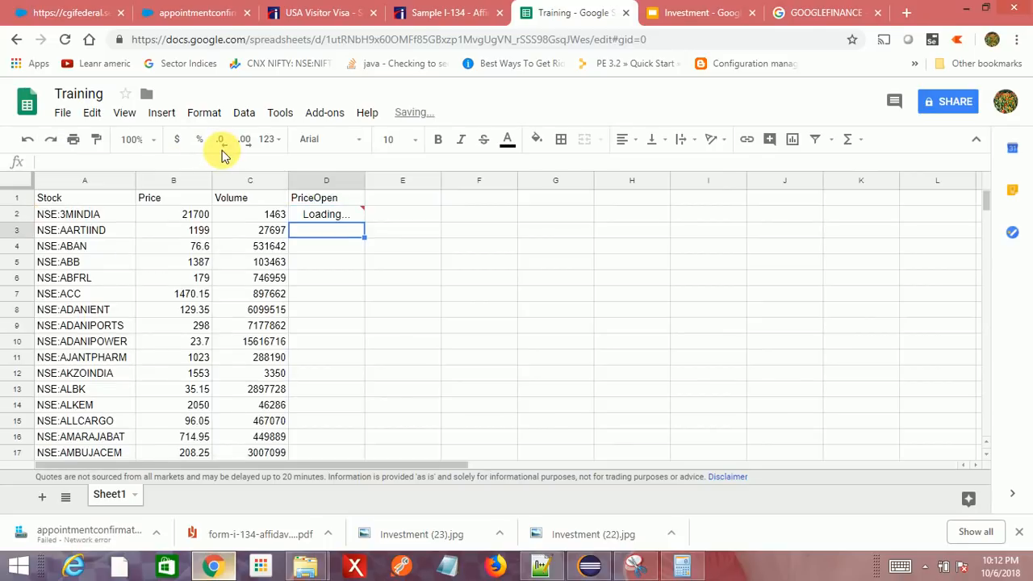
- Fill the priceopen formula in D2 down column D through row 421 and review the price formula in B2
click(357, 215)
drag(364, 221, 340, 419)
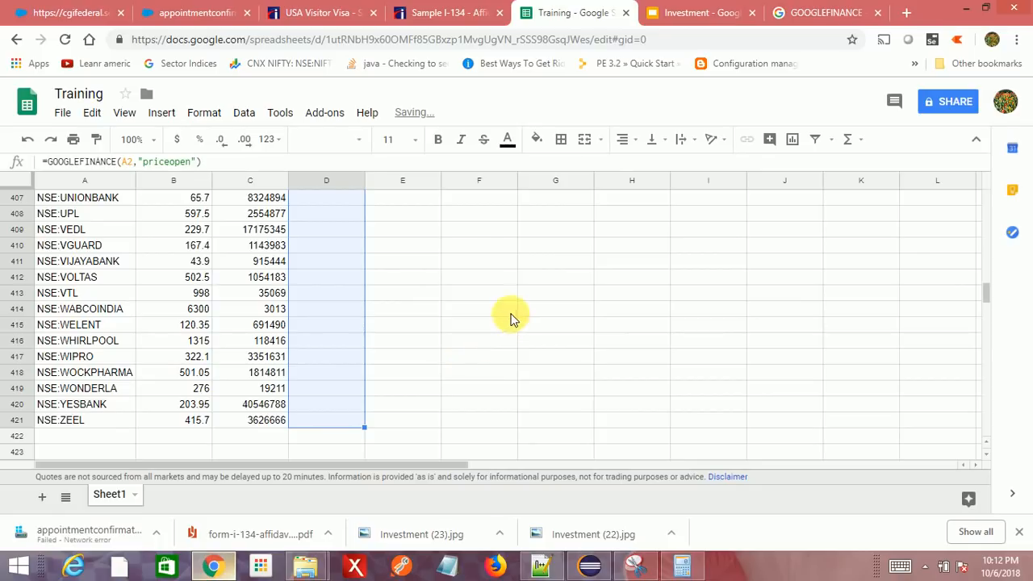
scroll(447, 266, up, 9)
scroll(464, 259, up, 20)
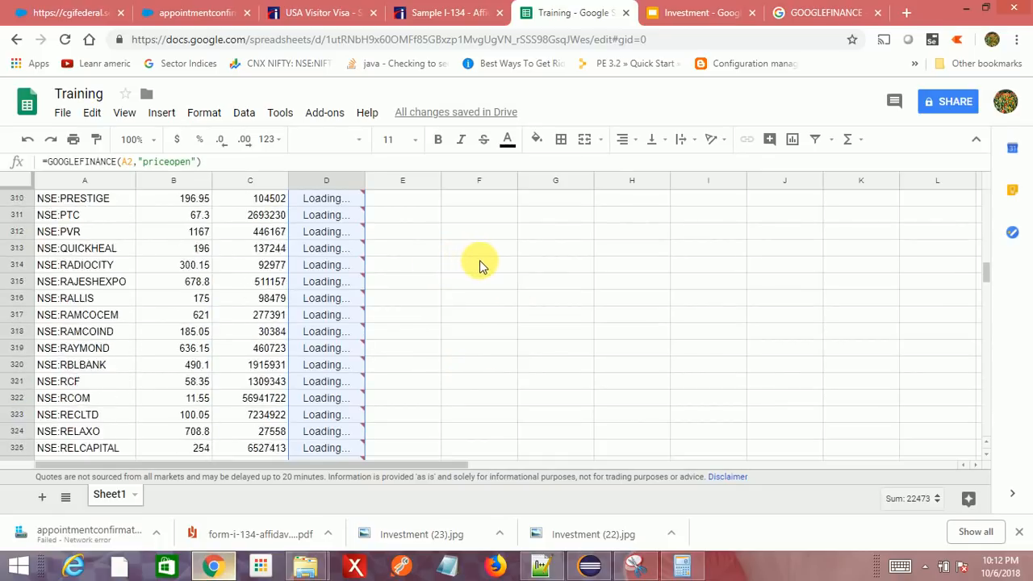
scroll(479, 268, up, 7)
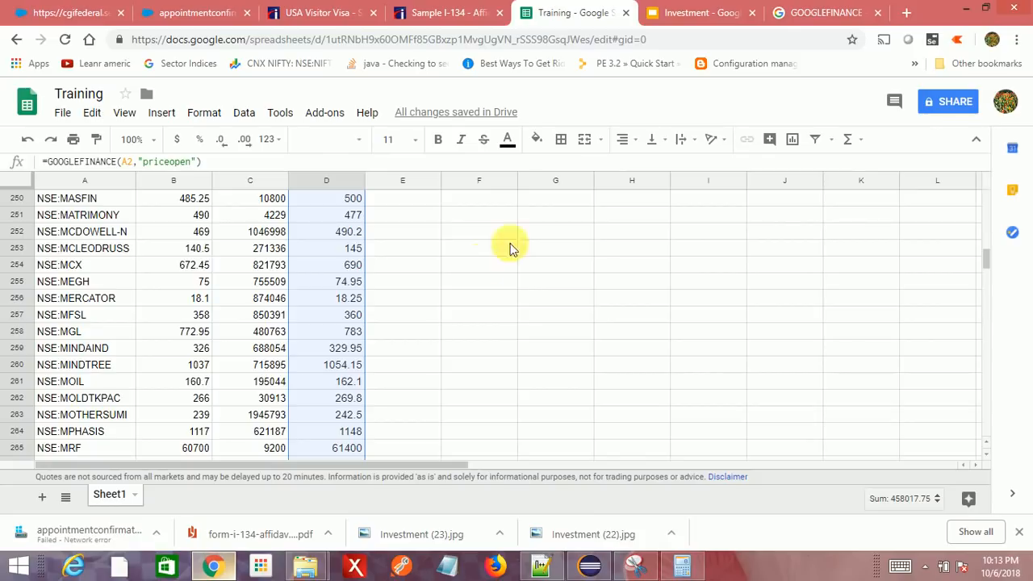
drag(991, 266, 986, 200)
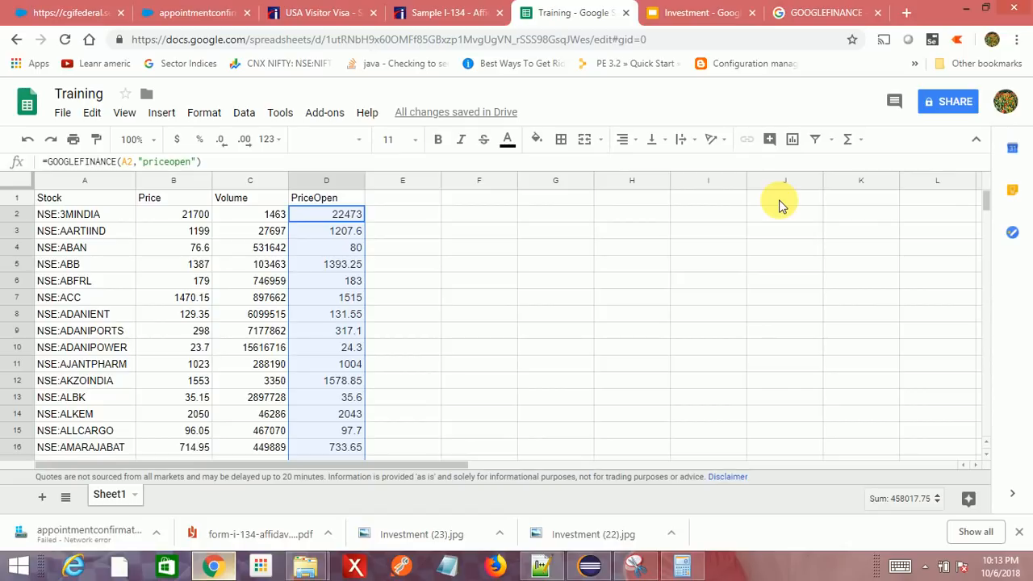
click(195, 215)
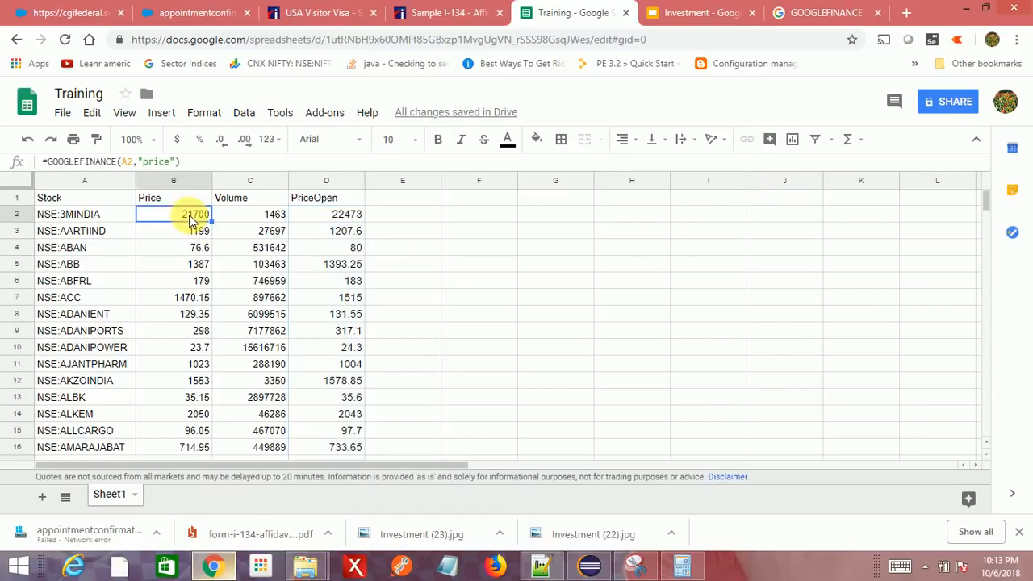
click(1003, 572)
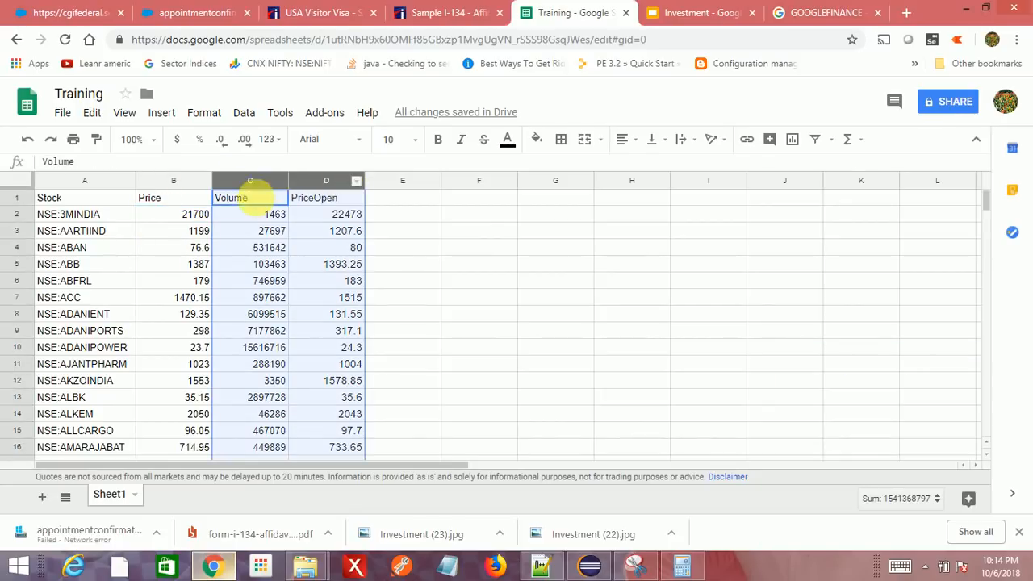
- Delete the Volume column from the sheet
right_click(253, 179)
click(646, 228)
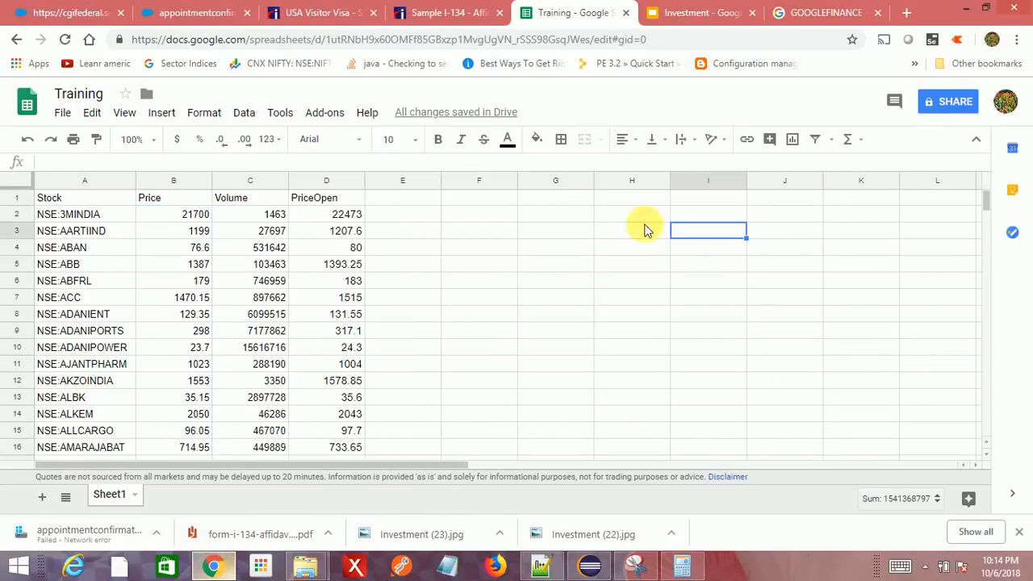
click(247, 180)
right_click(246, 181)
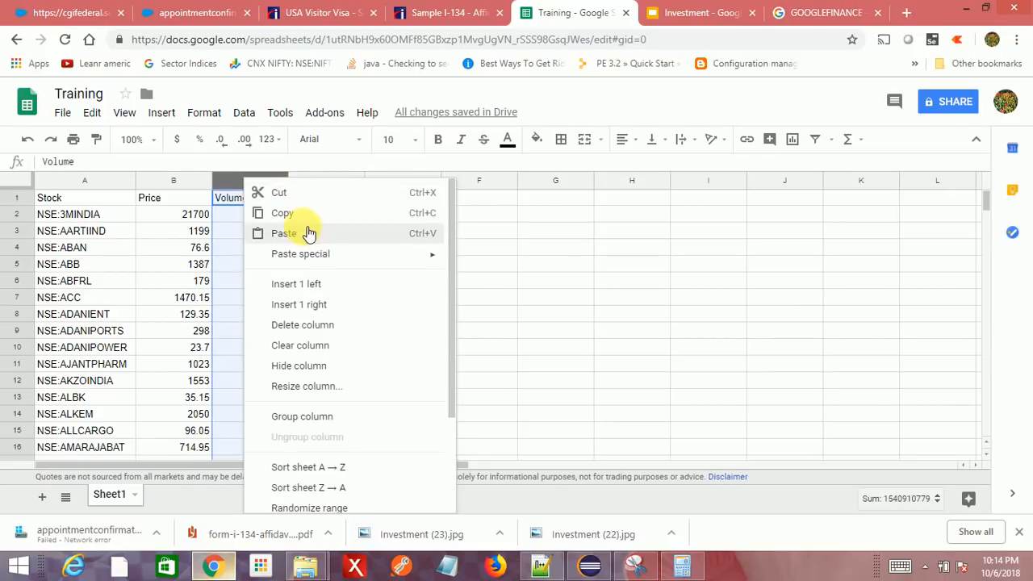
click(337, 324)
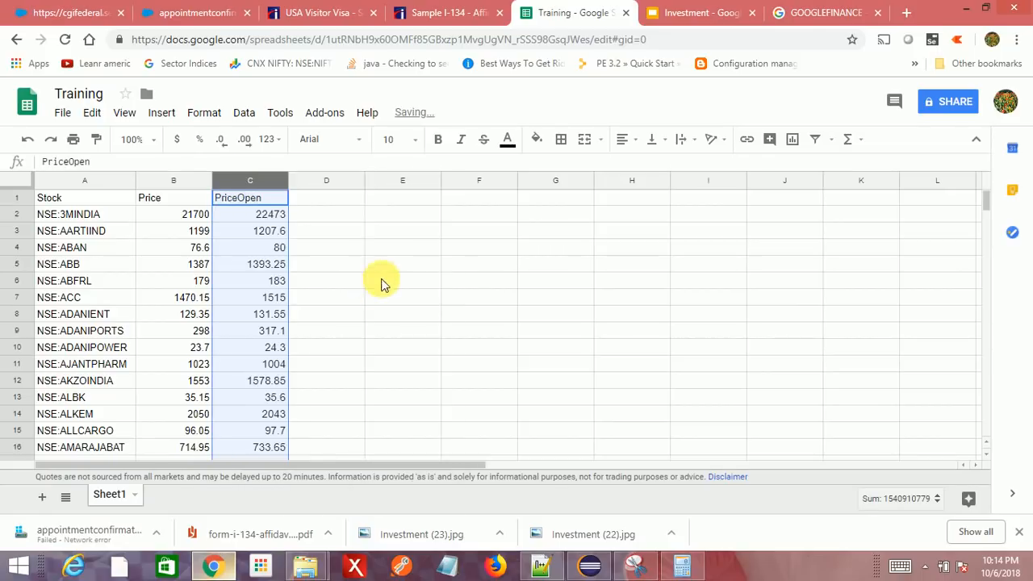
- Check the priceopen formula in C2 and the system date, and select the ticker text in cell A2
click(269, 215)
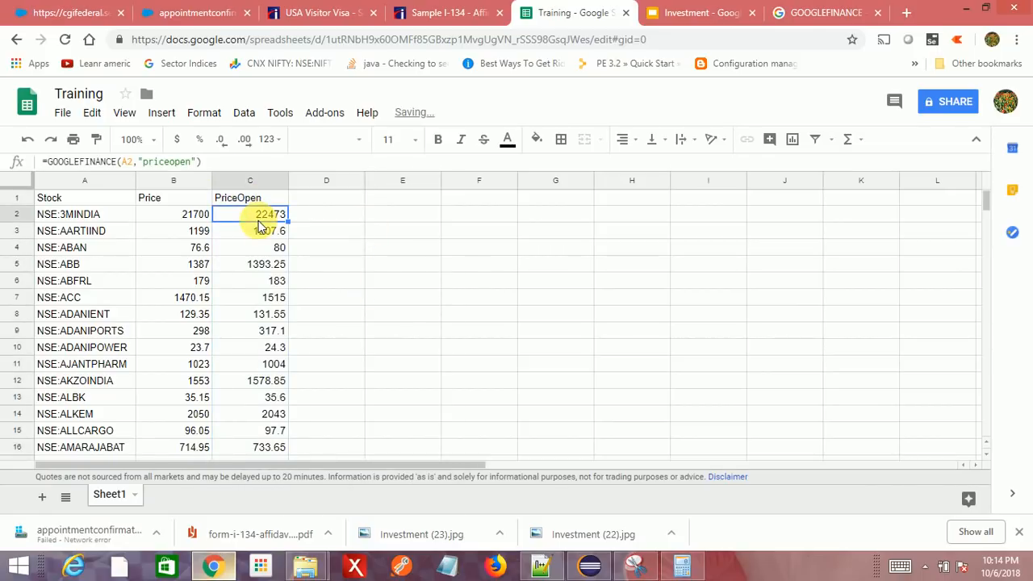
click(968, 567)
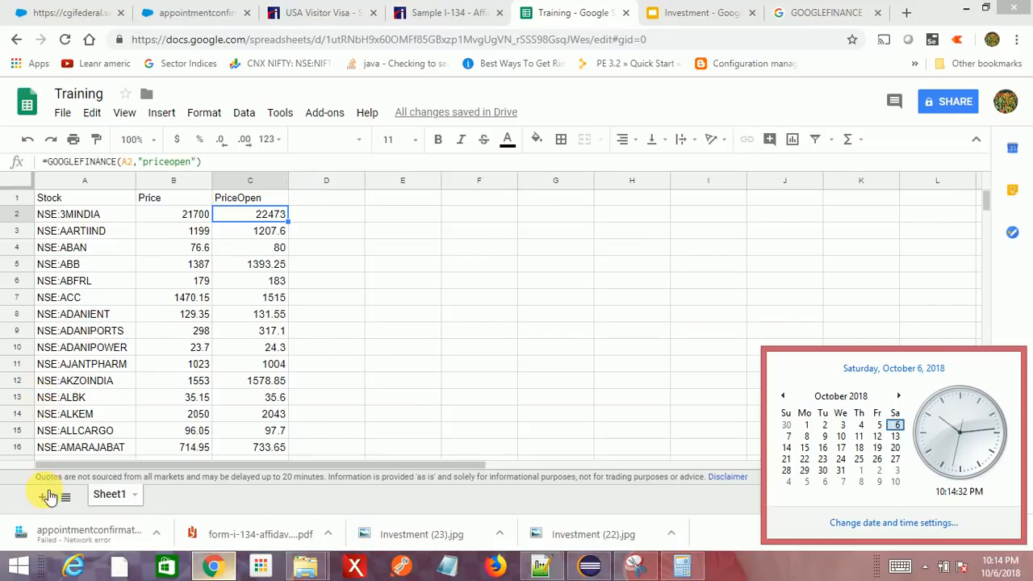
click(94, 216)
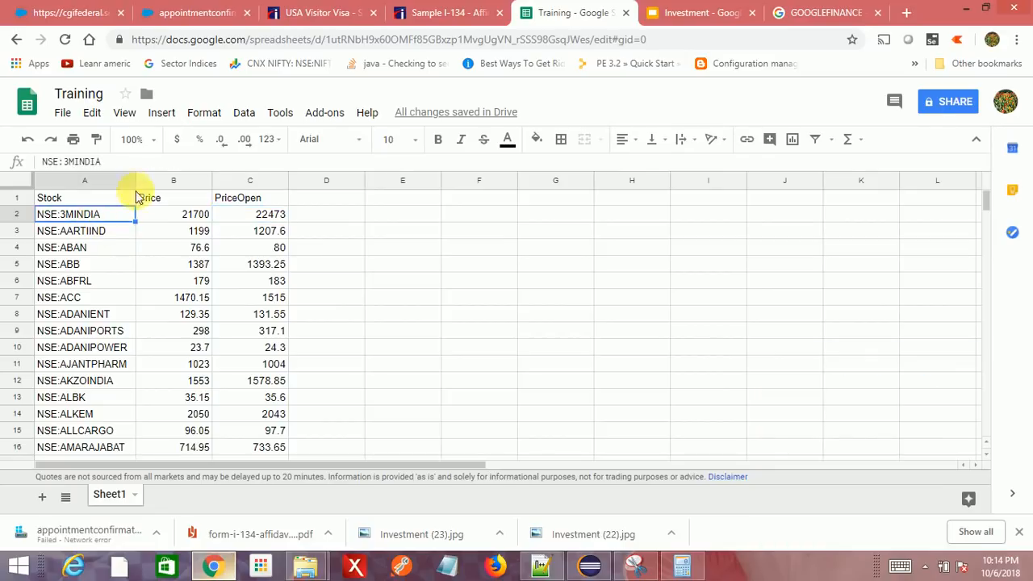
drag(128, 161, 36, 161)
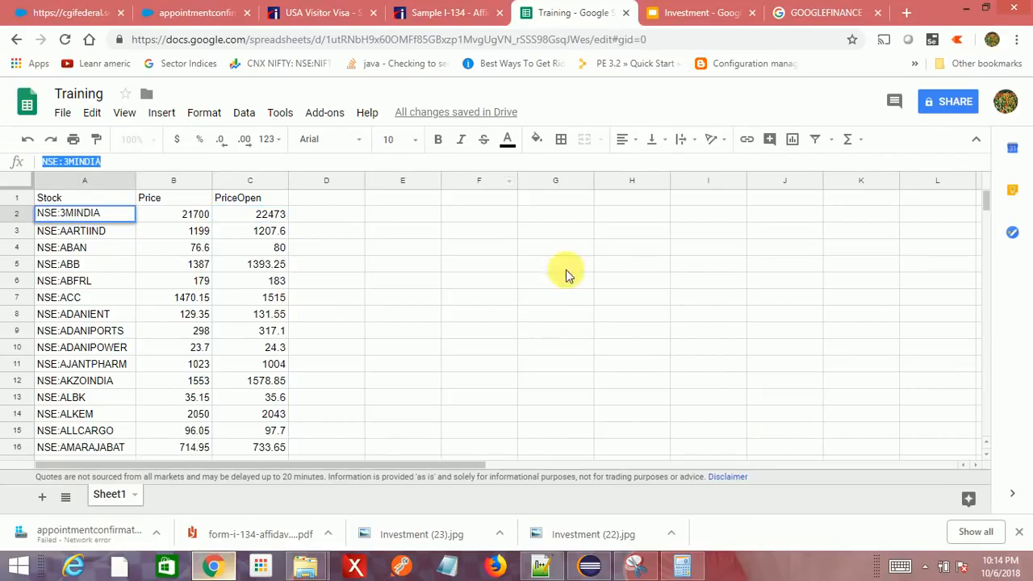
- In Notepad++, start the formula =GOOGLEFINANCE(A2, "volume" on line 5, copying the function part from the average formula on line 1
click(540, 566)
click(549, 63)
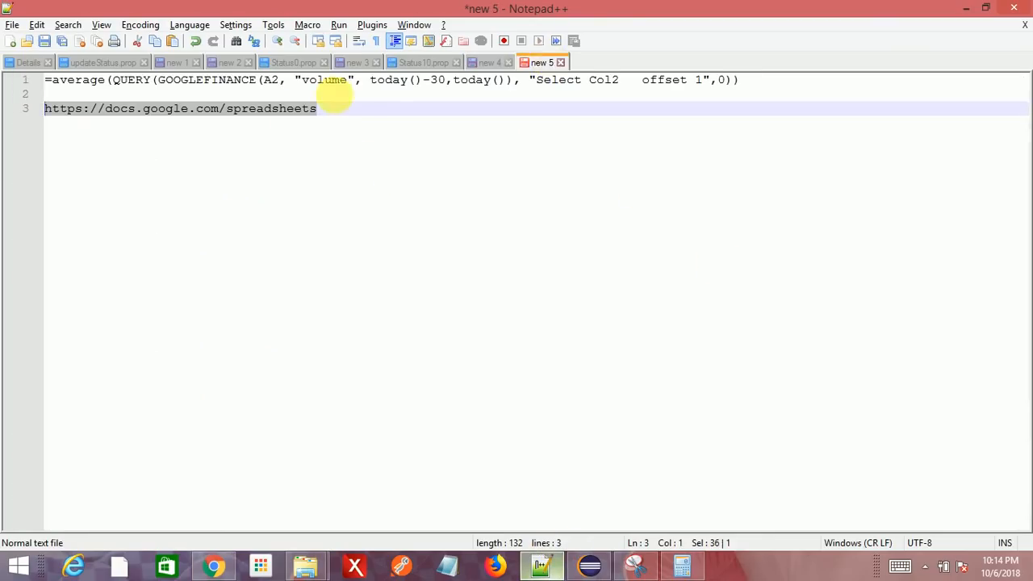
click(363, 114)
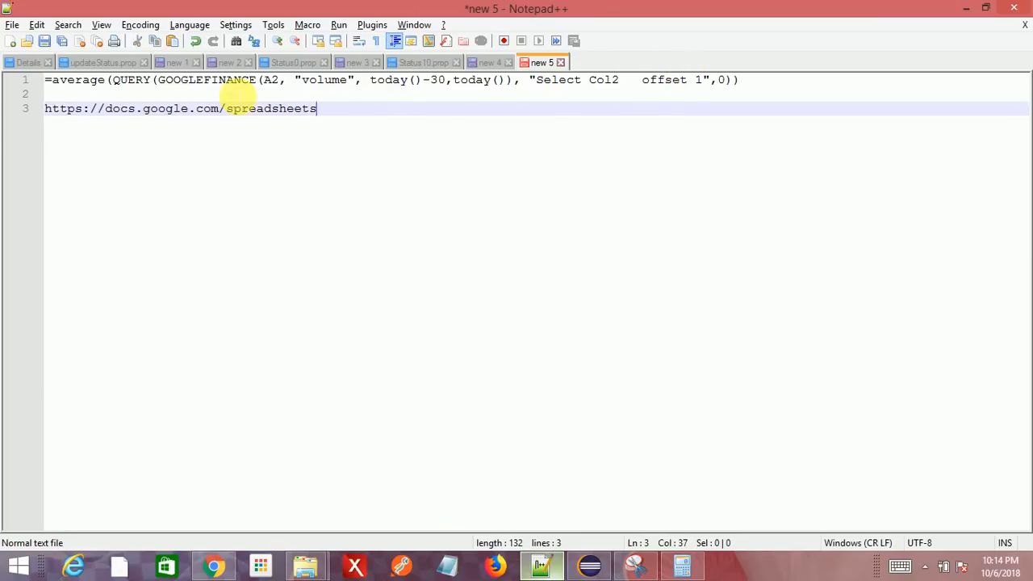
drag(158, 80, 357, 80)
key(ctrl+c)
click(450, 120)
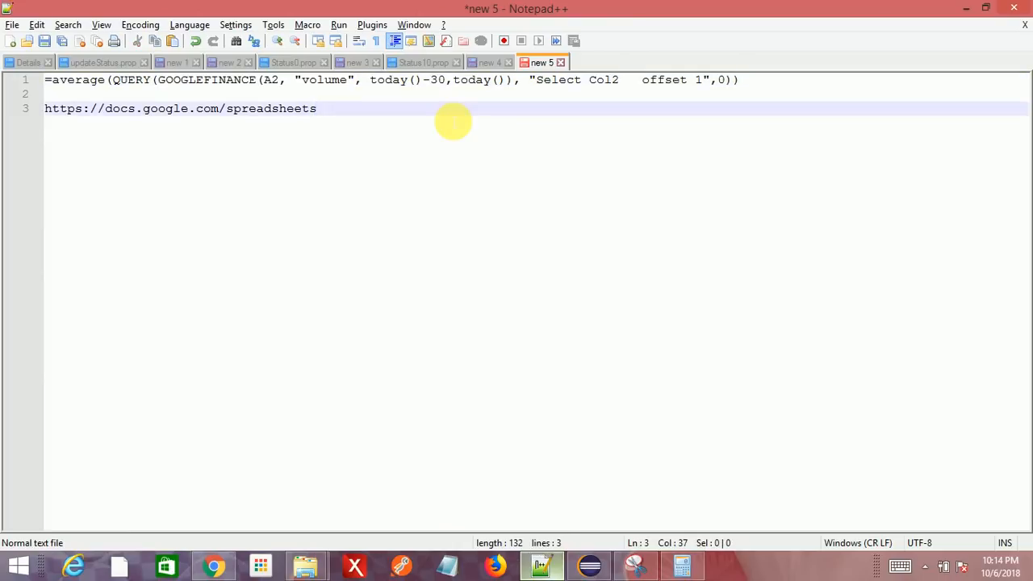
key(Return)
key(Return)
text(=)
key(ctrl+v)
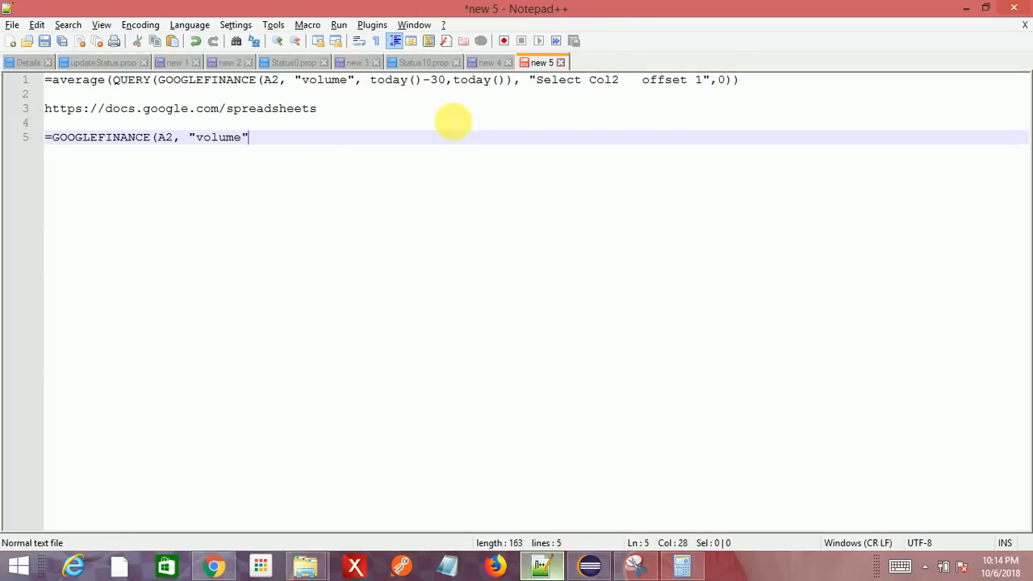
- Replace A2 in the line 5 formula with the quoted ticker "NSE:3MINDIA", checking the ticker text in the Training sheet
double_click(168, 142)
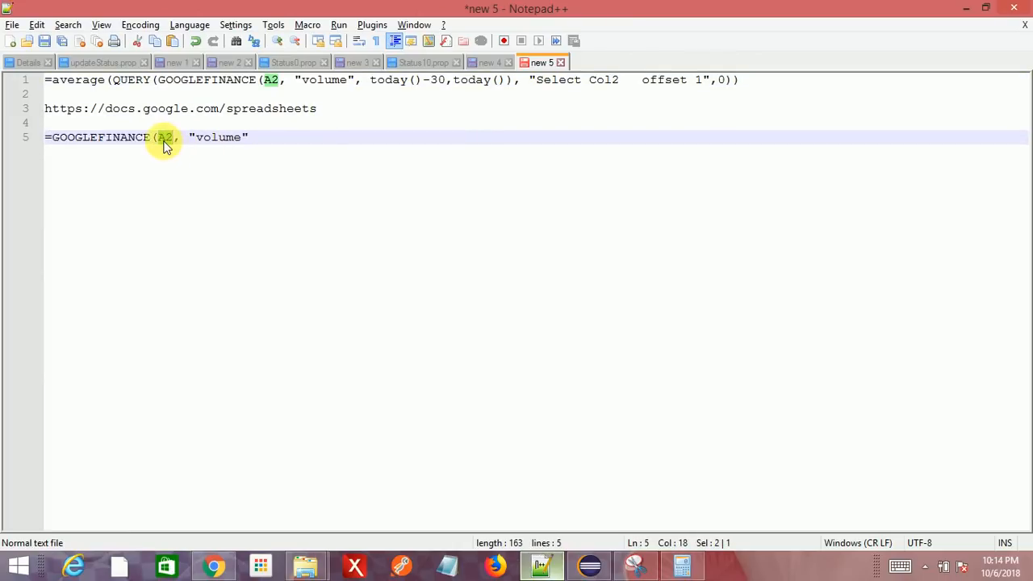
text(")
key(ctrl+v)
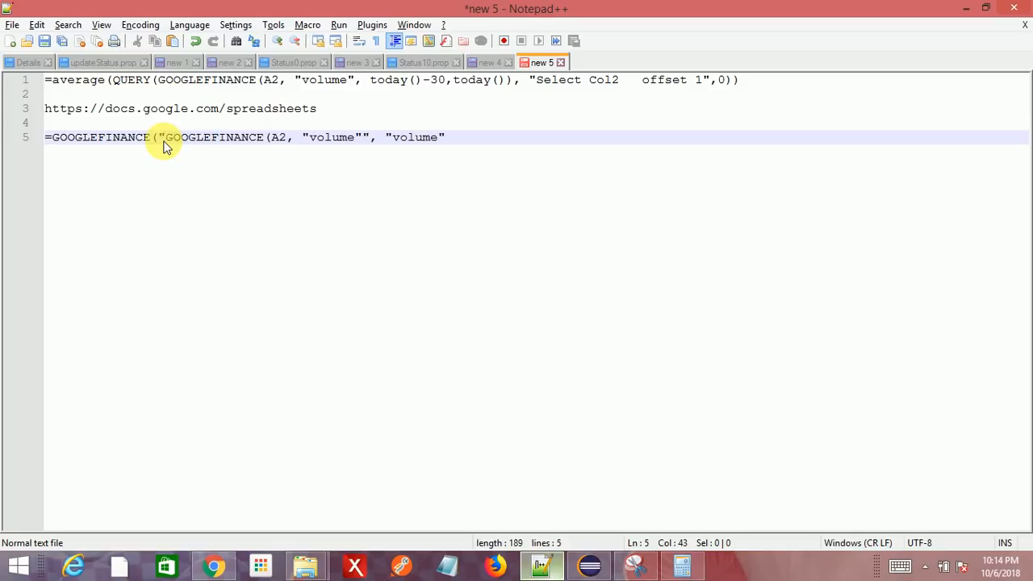
key(ctrl+z)
key(alt+Tab)
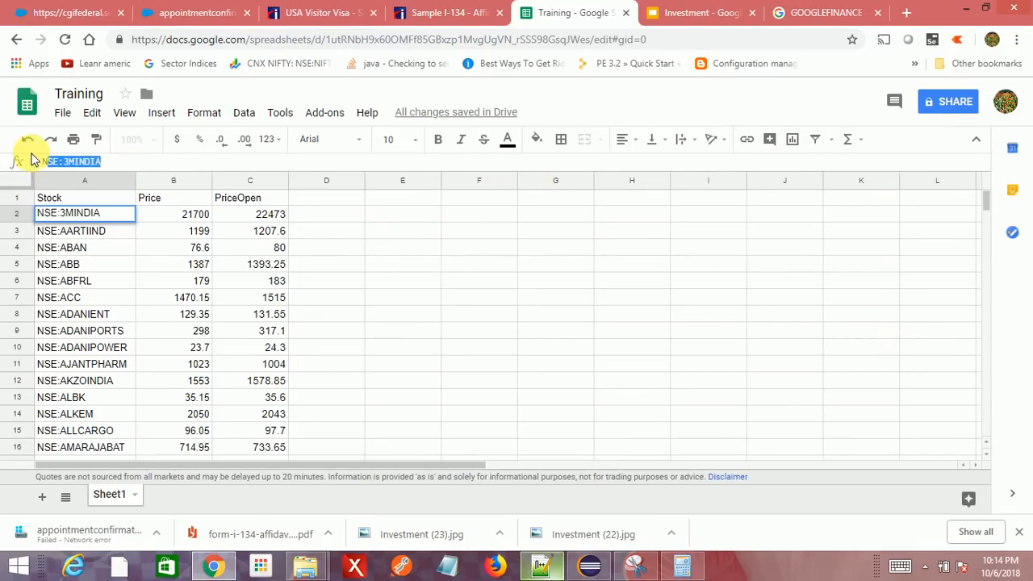
key(alt+Tab)
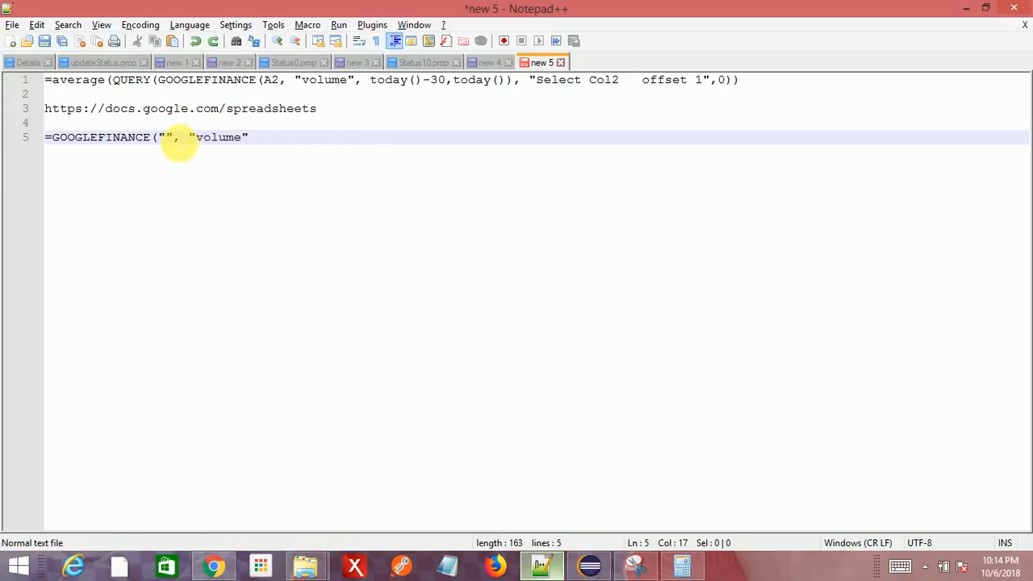
text(NSE:3MINDIA)
- Check the historical attributes in the GOOGLEFINANCE help, then change "volume" on line 5 to "close" and start a quoted third argument
double_click(304, 137)
click(211, 565)
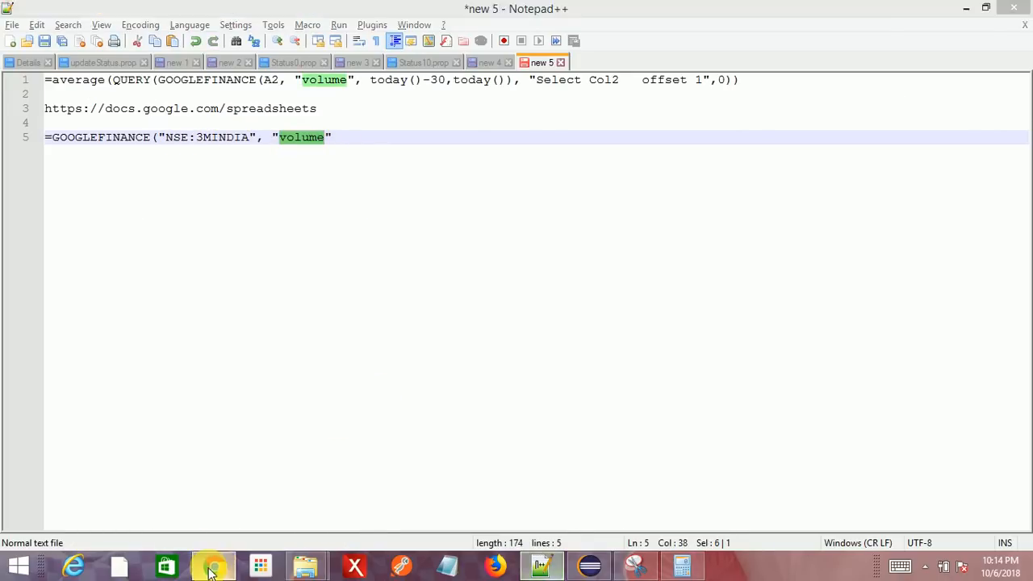
click(777, 18)
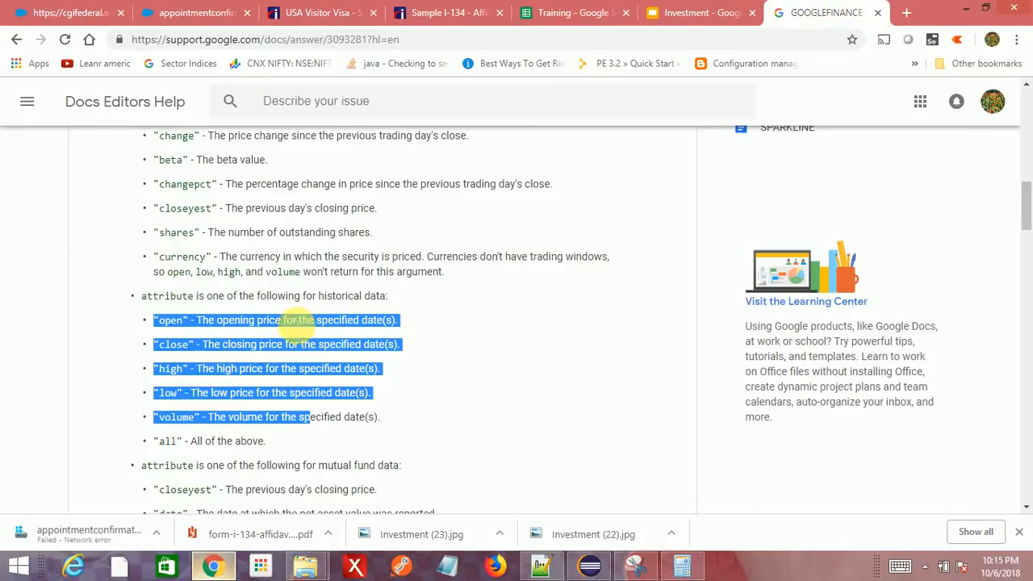
click(300, 318)
key(alt+Tab)
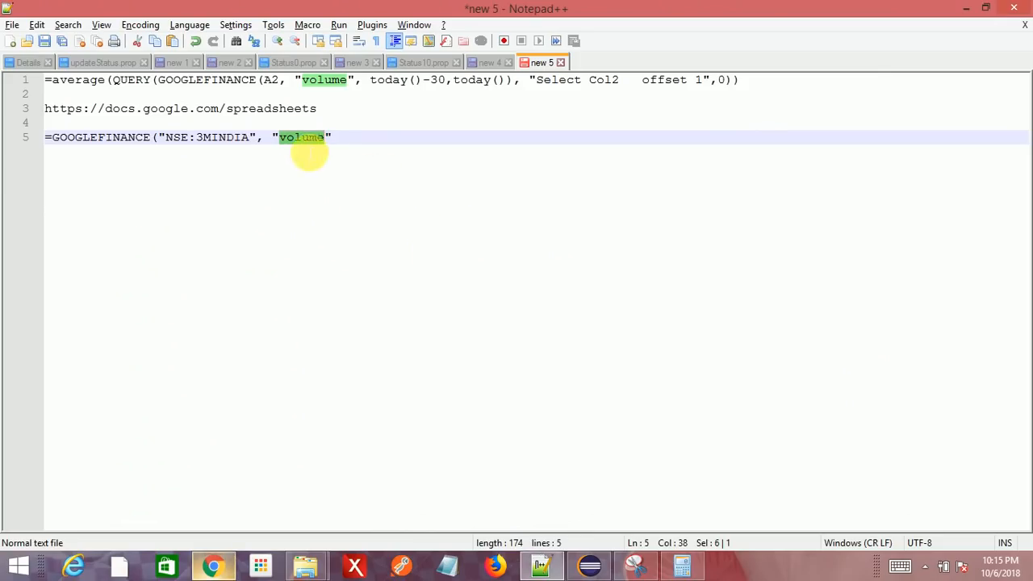
text(clos)
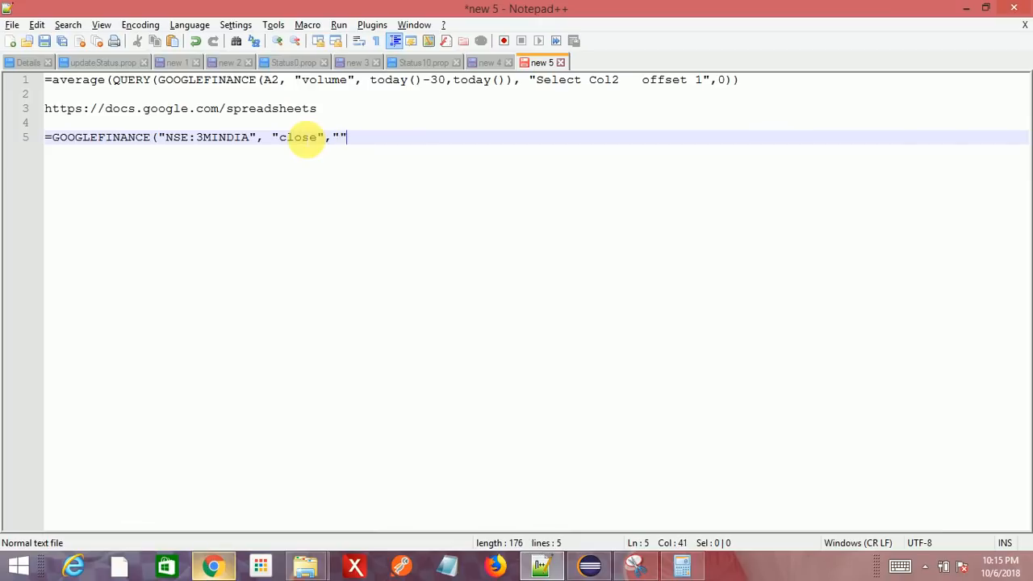
text(e",")
- Complete the Notepad++ formula with the start date "10/04/2018" and a closing parenthesis, and copy the whole line
key(alt+Tab)
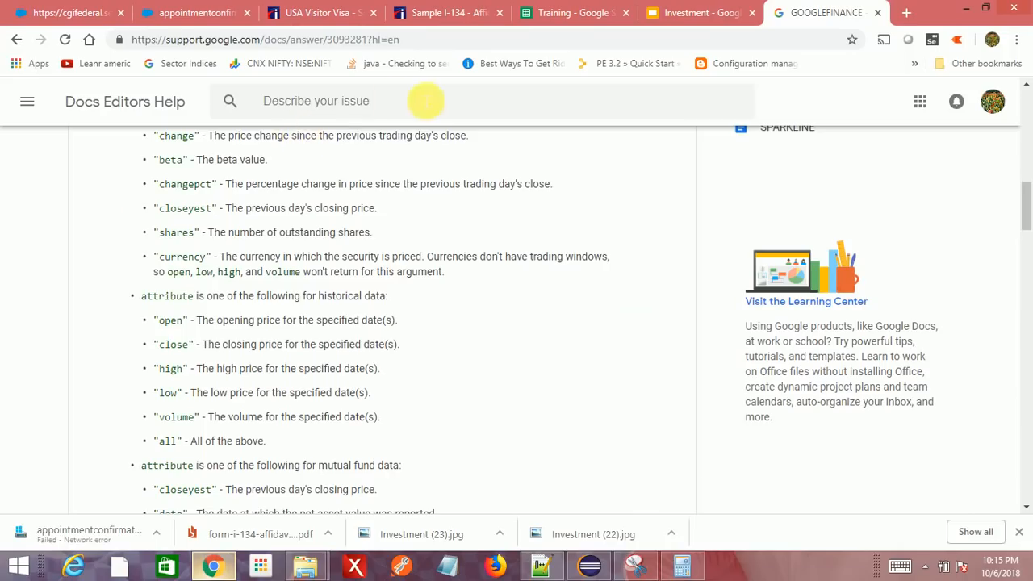
click(541, 16)
key(alt+Tab)
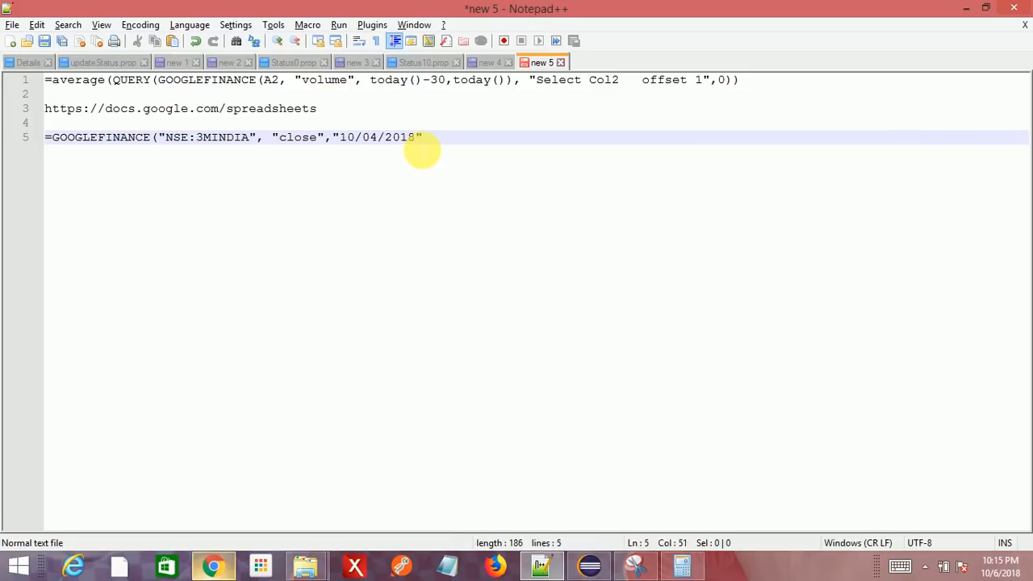
triple_click(422, 151)
key(ctrl+c)
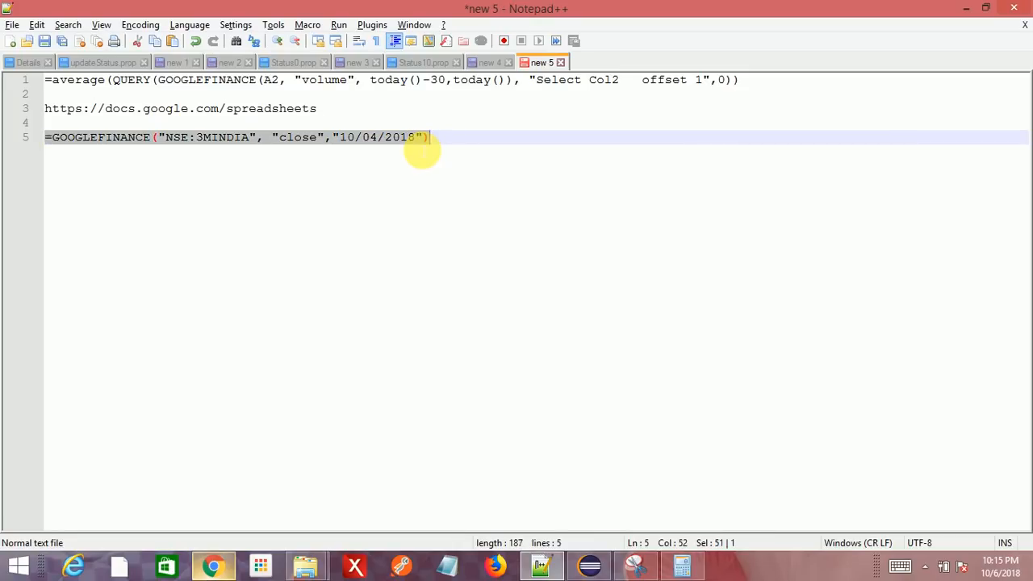
- Add a second sheet to the Training spreadsheet, enter =GOOGLEFINANCE("NSE:3MINDIA", "close","10/04/2018") in A1 and check the returned close price
click(212, 567)
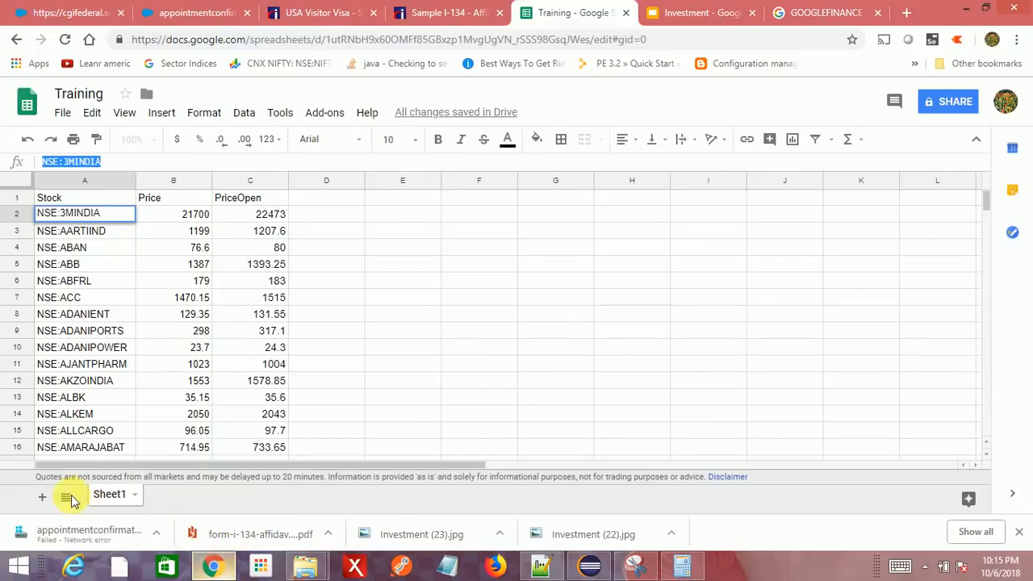
click(42, 497)
click(116, 161)
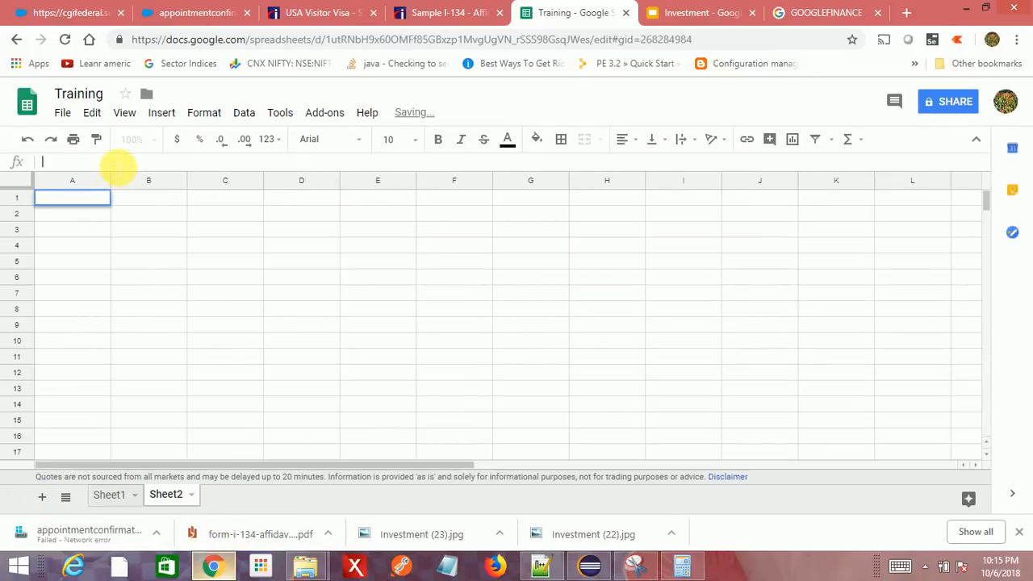
key(ctrl+v)
key(Return)
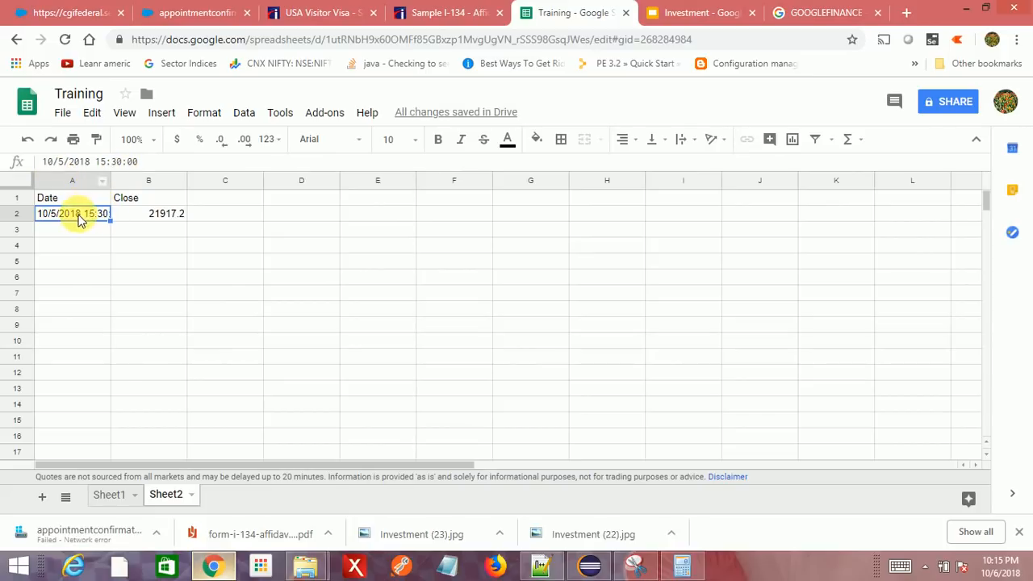
click(159, 224)
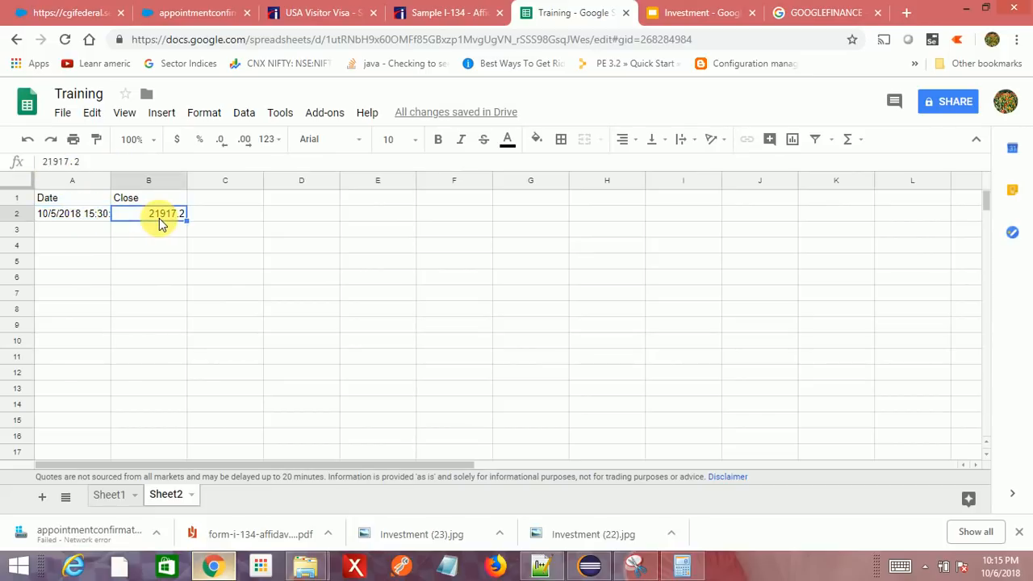
- Search Google in a new browser tab for "3mindia history price yahoo"
click(907, 16)
click(901, 18)
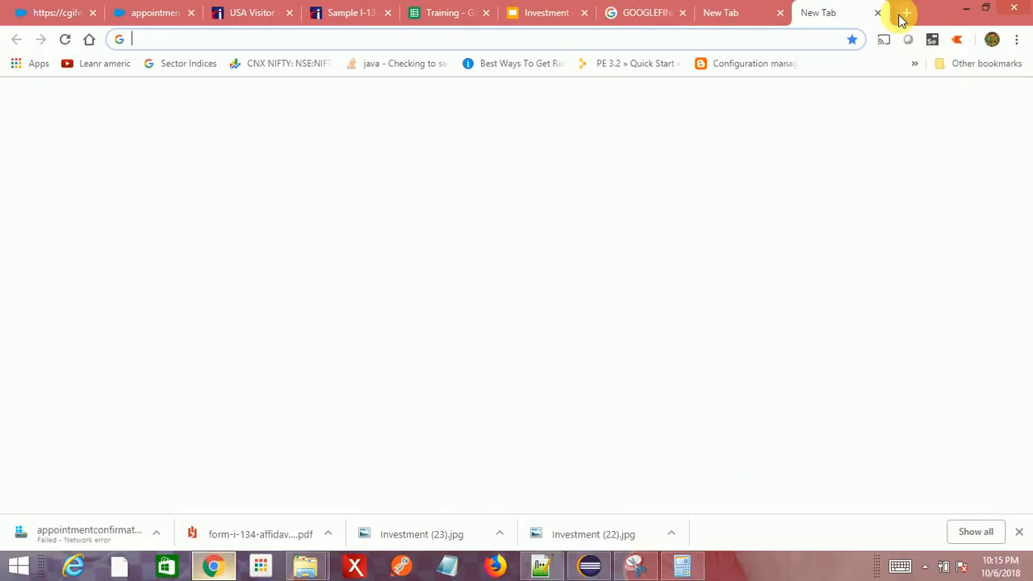
text(3mindi)
key(BackSpace)
key(BackSpace)
key(BackSpace)
key(BackSpace)
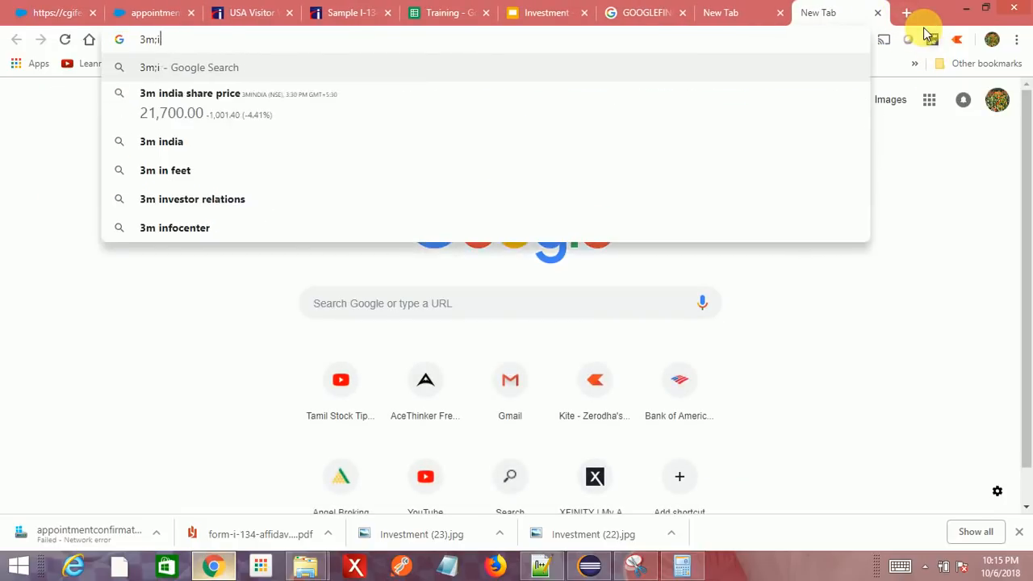
text(;i)
key(BackSpace)
key(BackSpace)
text(i)
key(BackSpace)
text(n)
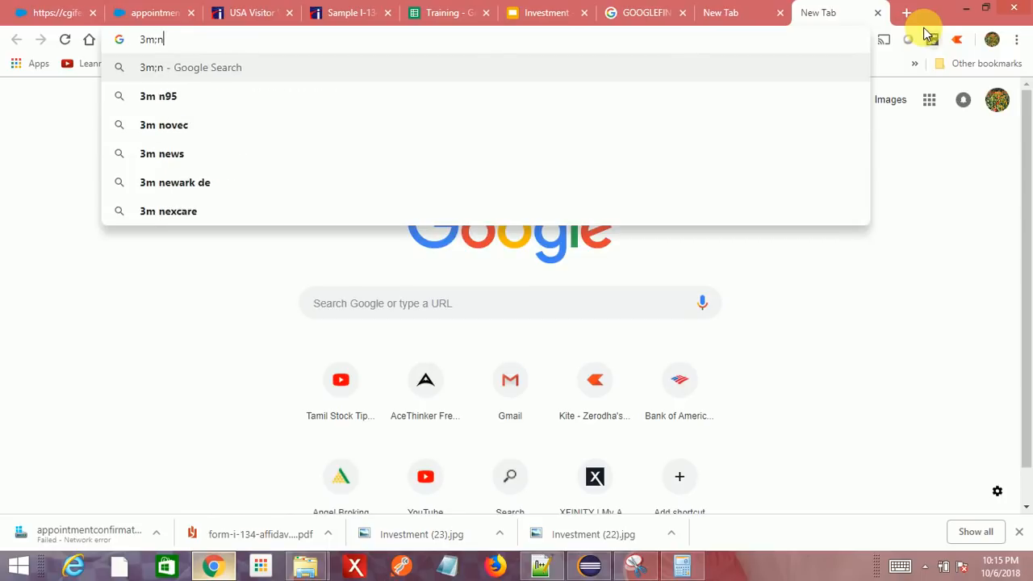
key(BackSpace)
text(india)
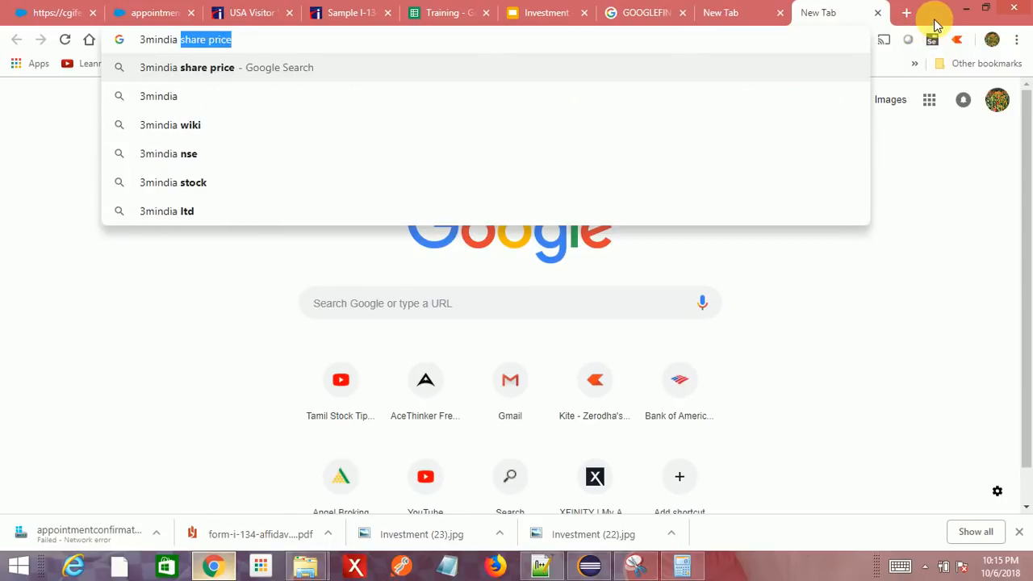
text( history r)
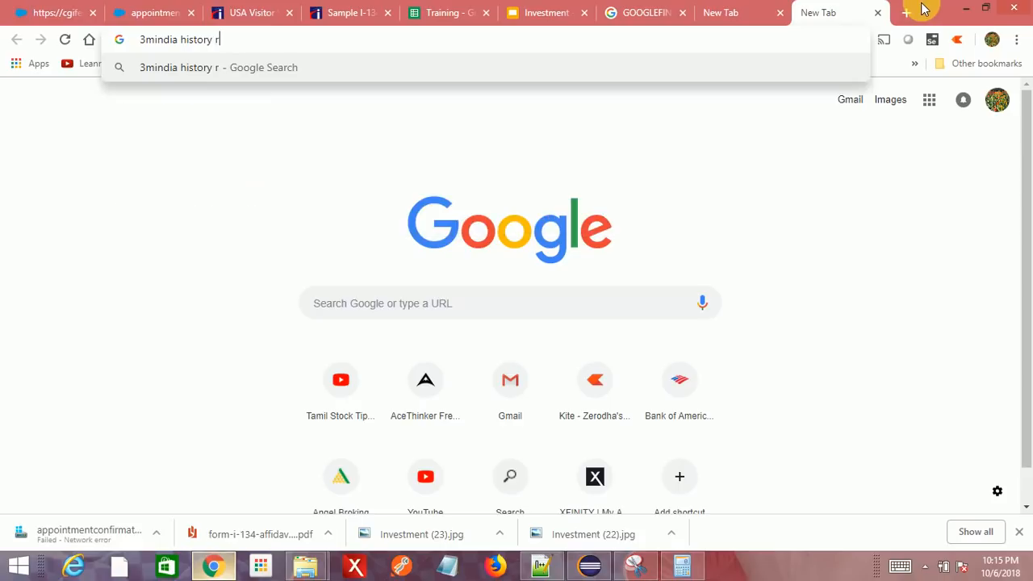
key(BackSpace)
text(price yahoo)
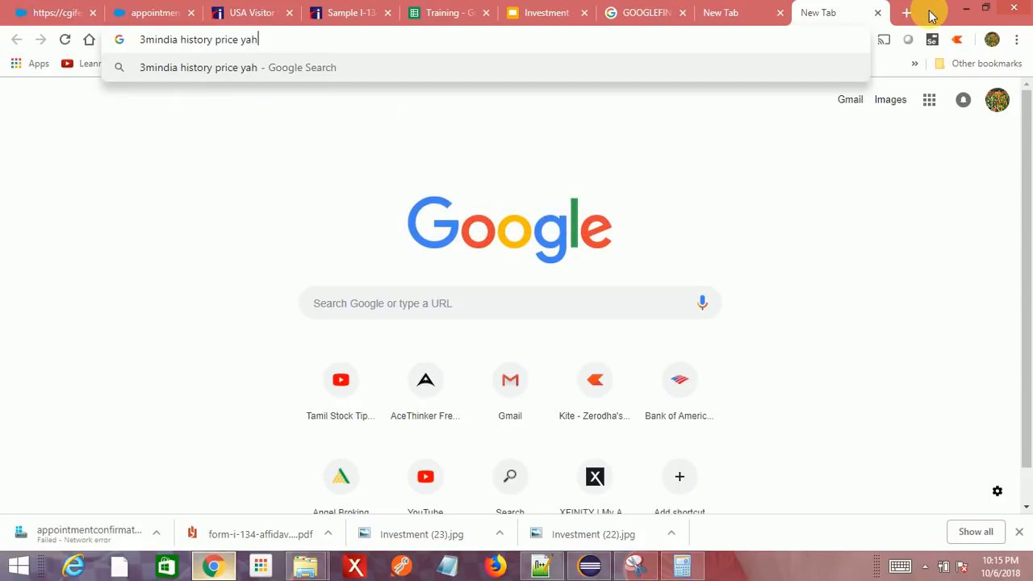
key(Return)
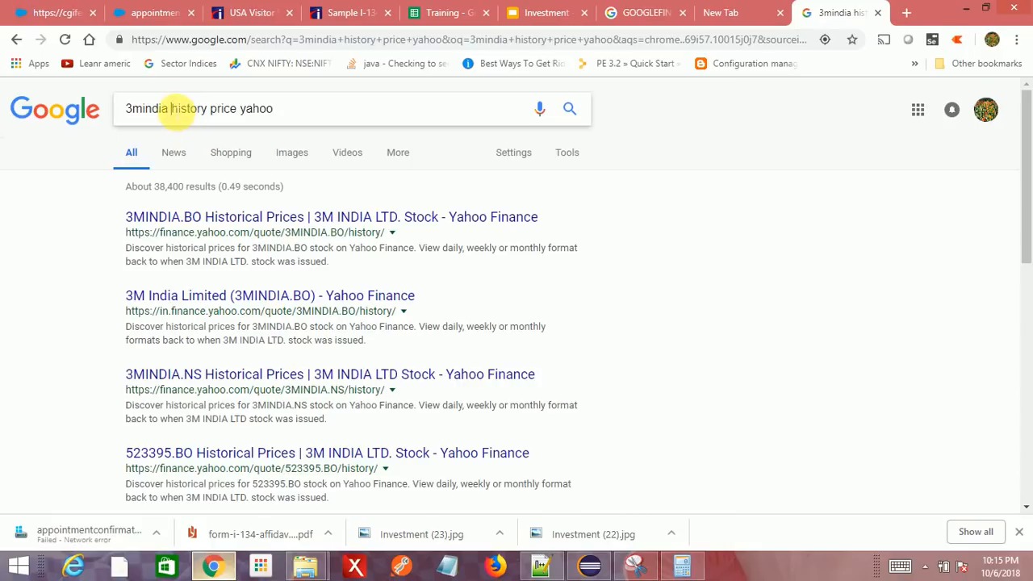
- Refine the search to "3mindia.ns history price yahoo", open the first Yahoo Finance result and find the Oct 04, 2018 close price
text(.n)
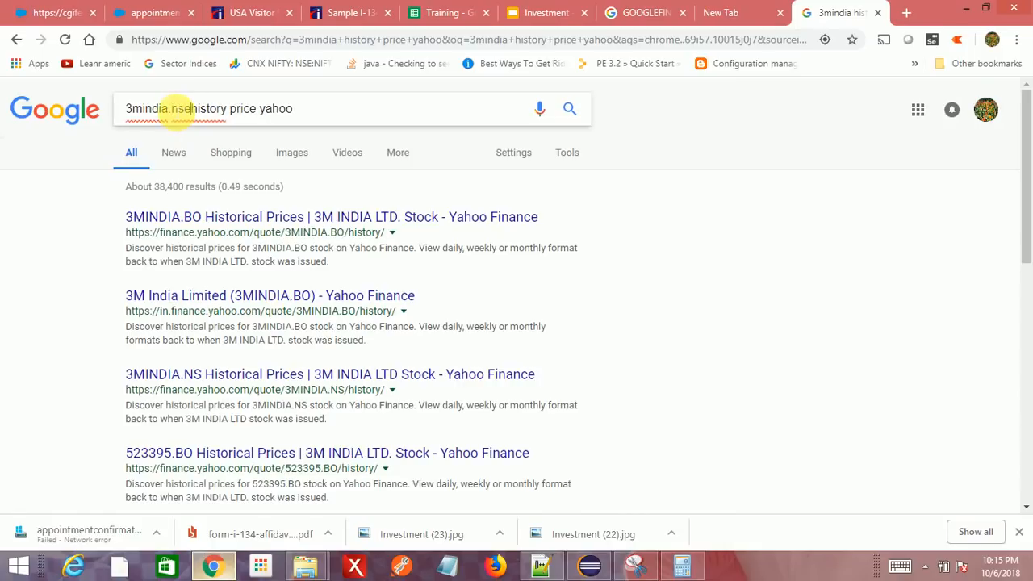
text(s)
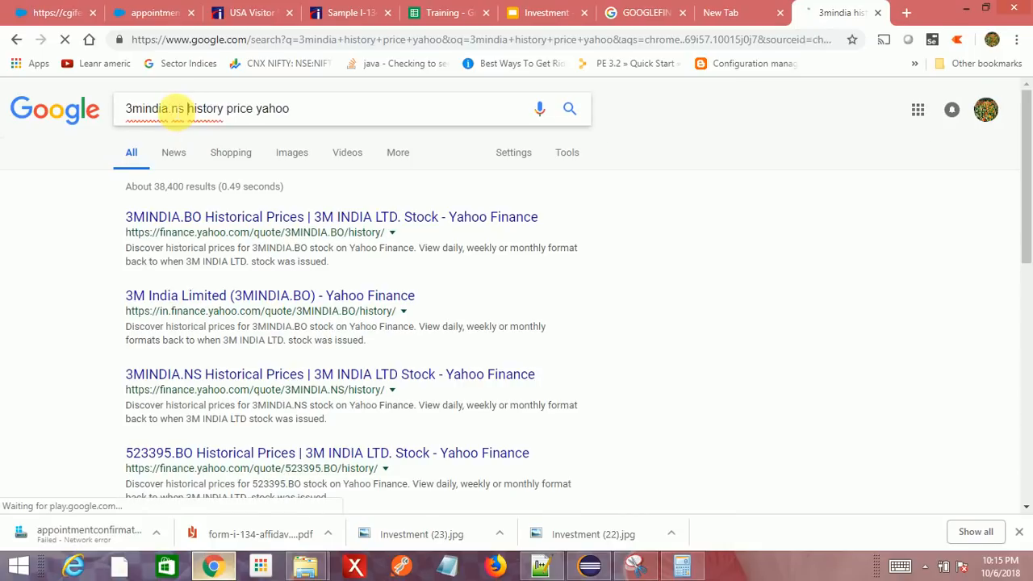
key(Return)
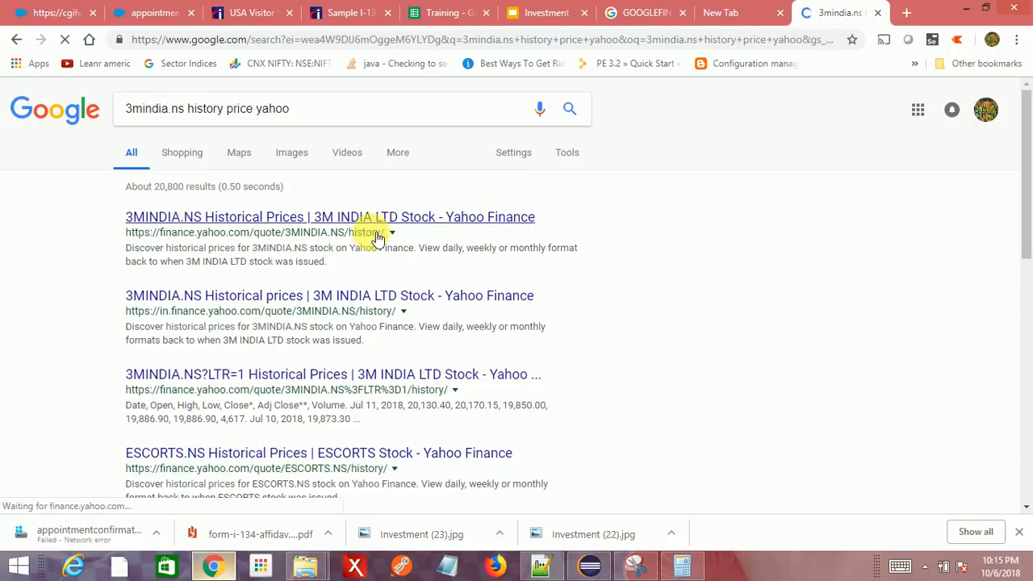
click(371, 230)
scroll(417, 312, down, 3)
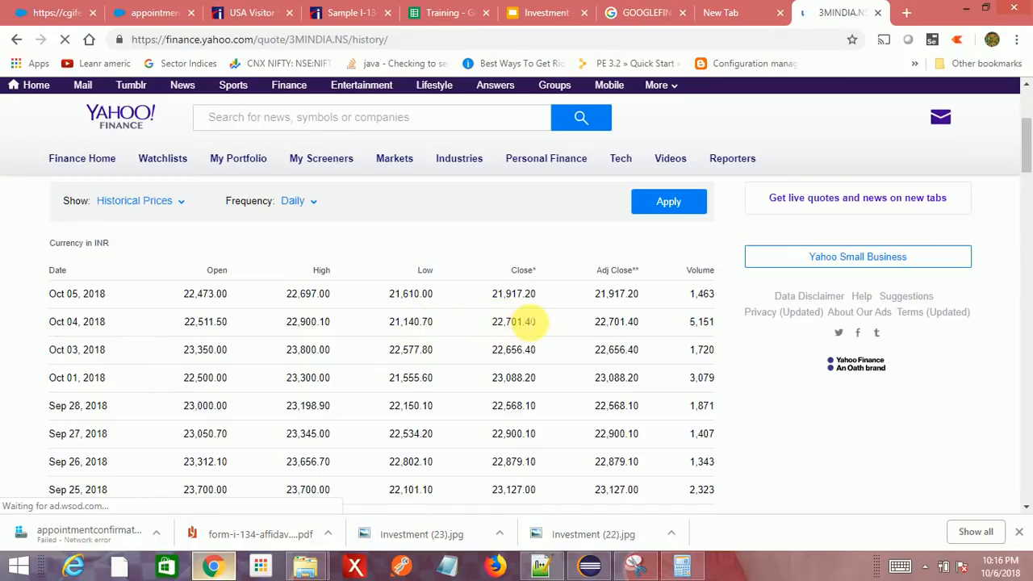
drag(498, 322, 525, 321)
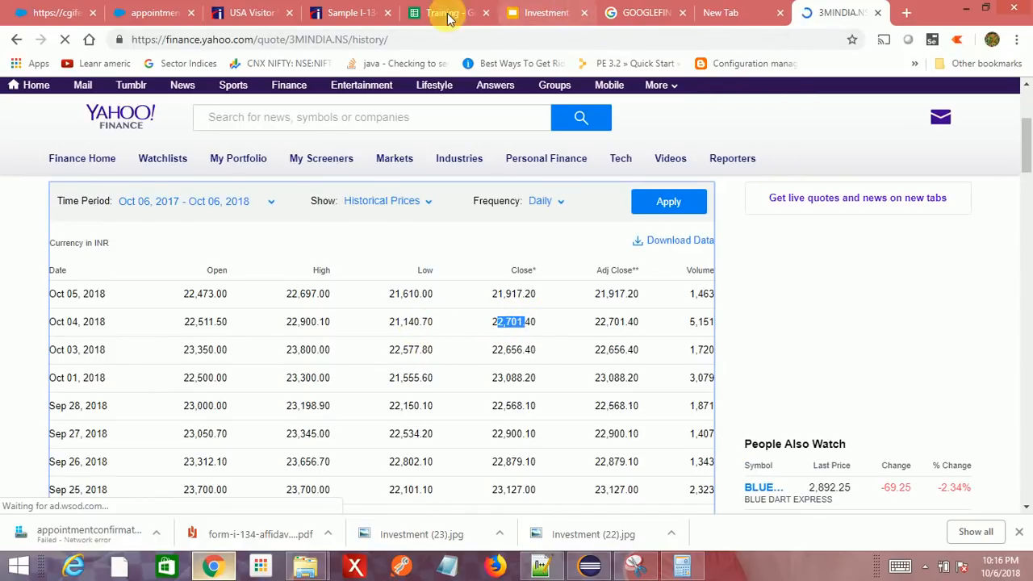
- Compare the close price in Sheet2 with the Oct 05, 2018 row of the Yahoo Finance price history
click(445, 12)
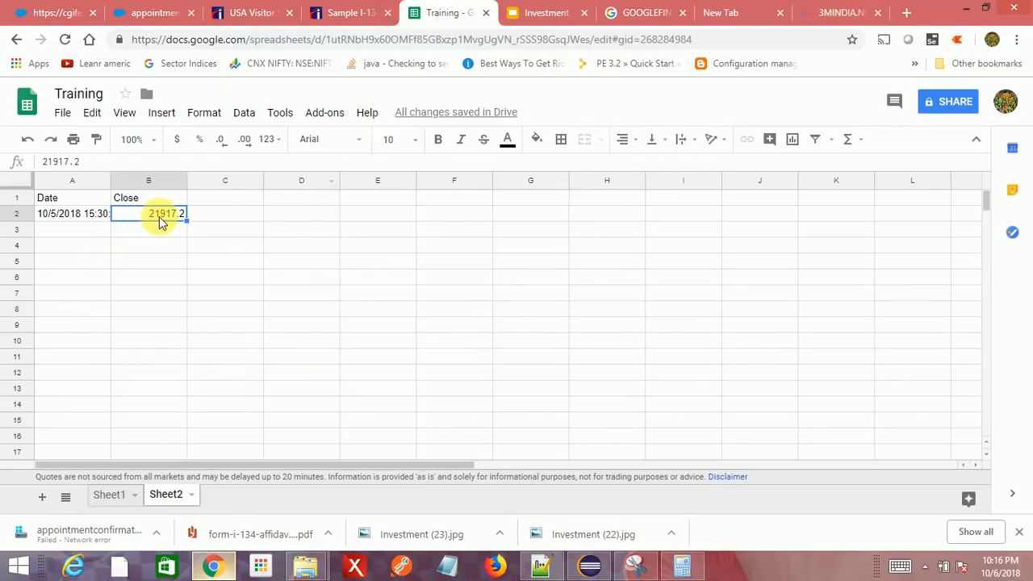
click(842, 13)
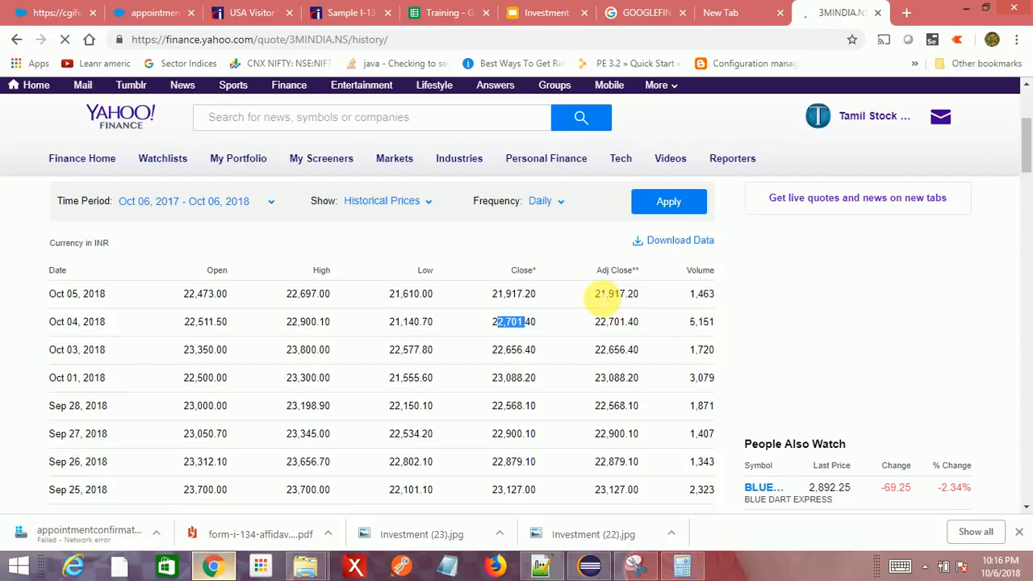
double_click(616, 294)
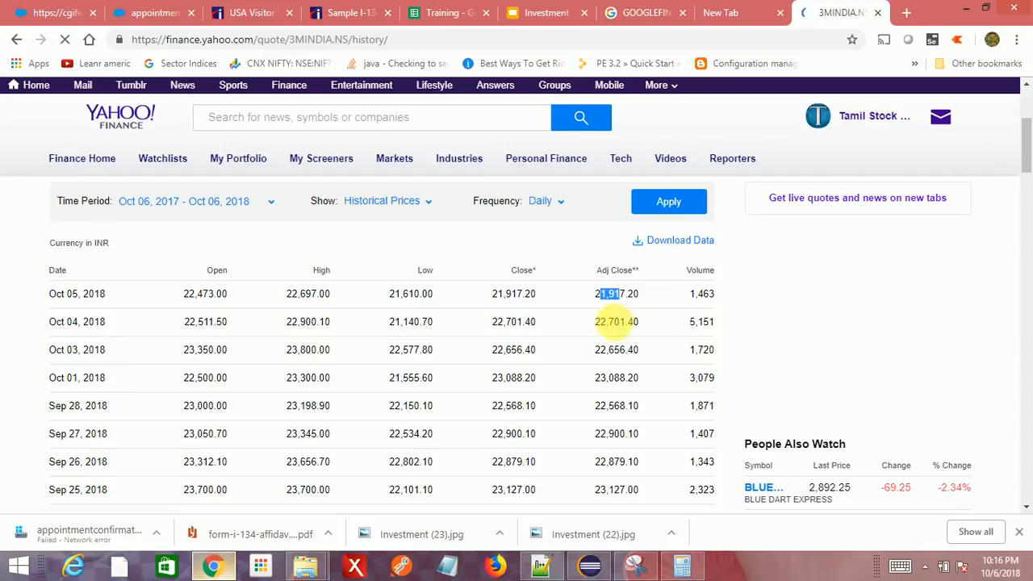
- Set the start date in Sheet2's A1 formula to 10/03/2018 and compare the returned close with Yahoo Finance's Oct 04, 2018 close
click(439, 13)
click(58, 198)
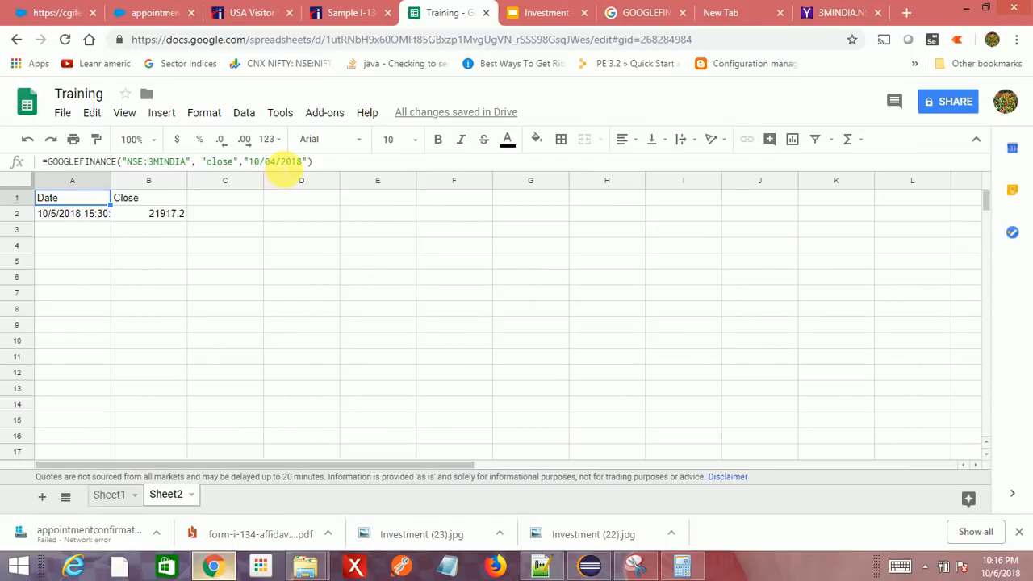
click(278, 162)
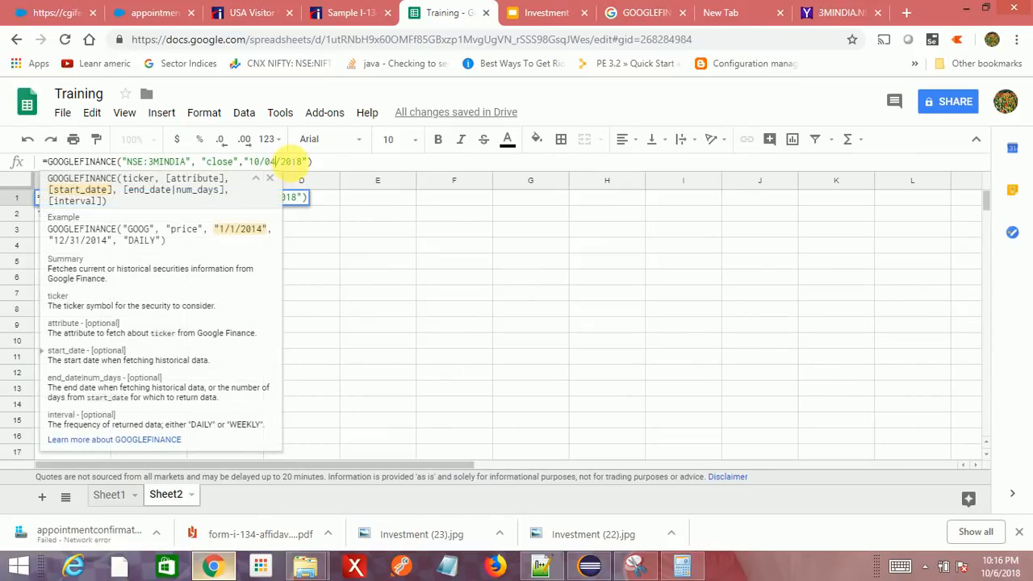
key(BackSpace)
text(3)
key(Return)
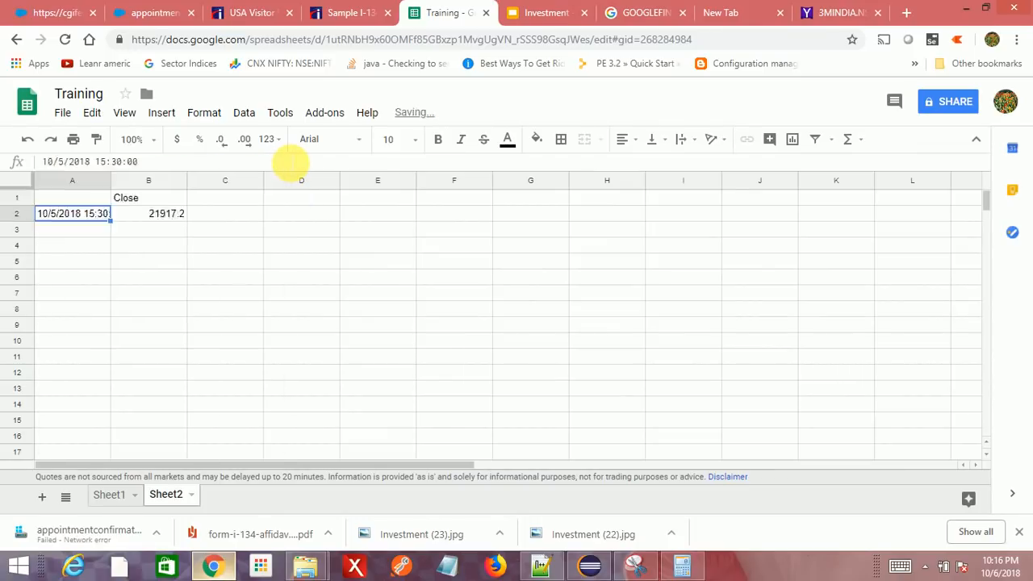
key(ctrl+z)
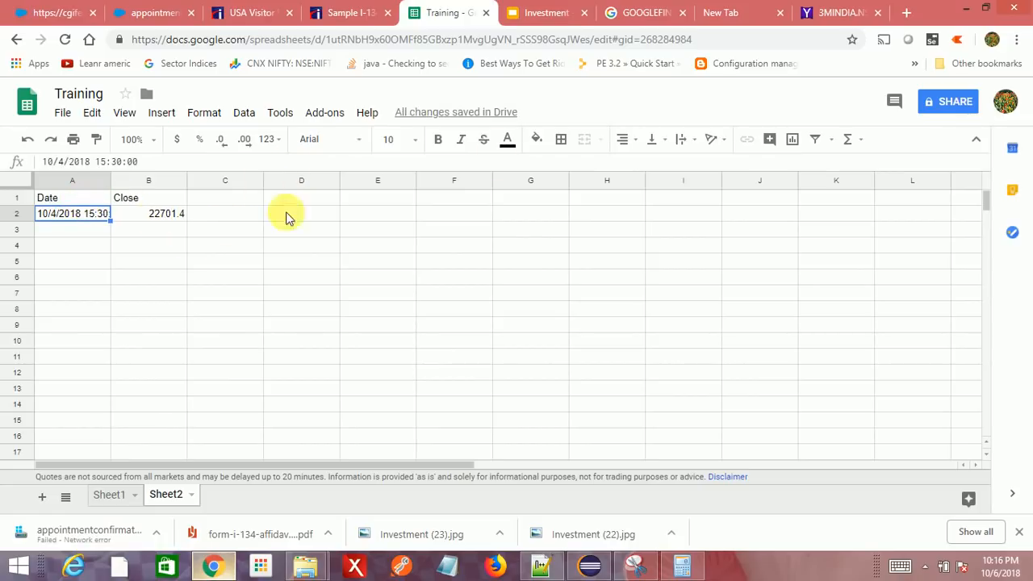
click(836, 13)
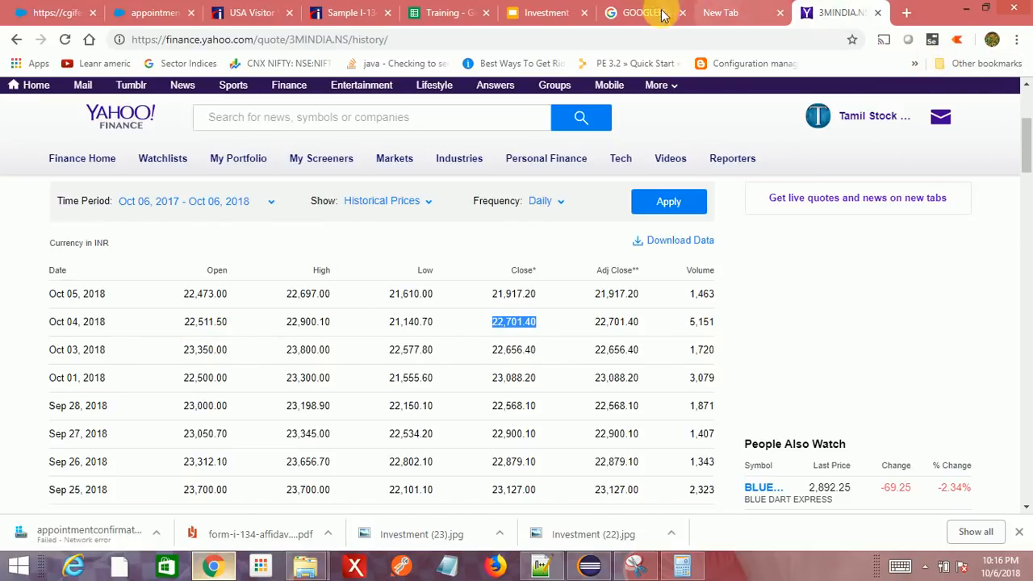
- Return to the Training spreadsheet and review the returned close and the A1 formula in Sheet2
click(440, 13)
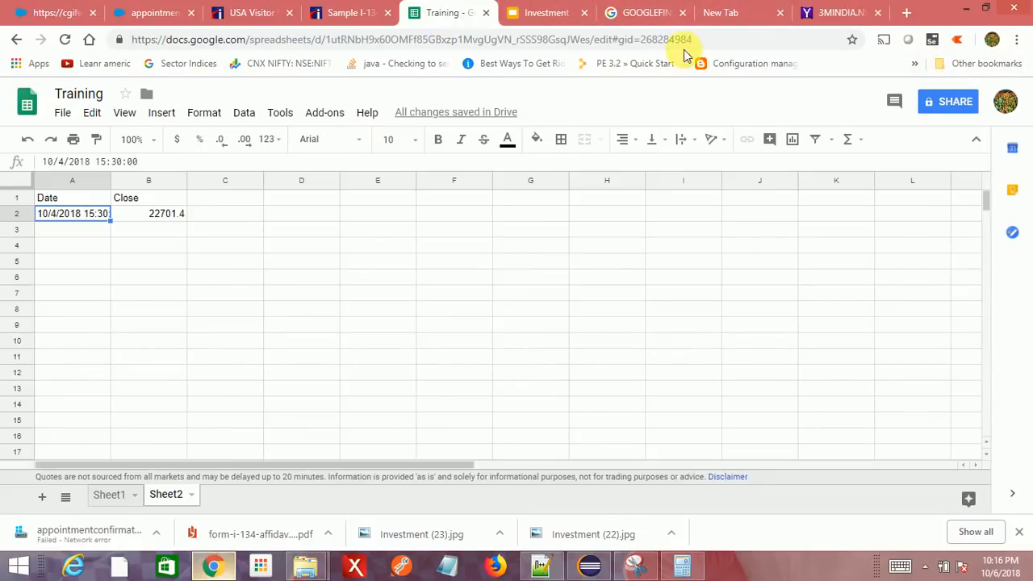
click(139, 214)
click(64, 198)
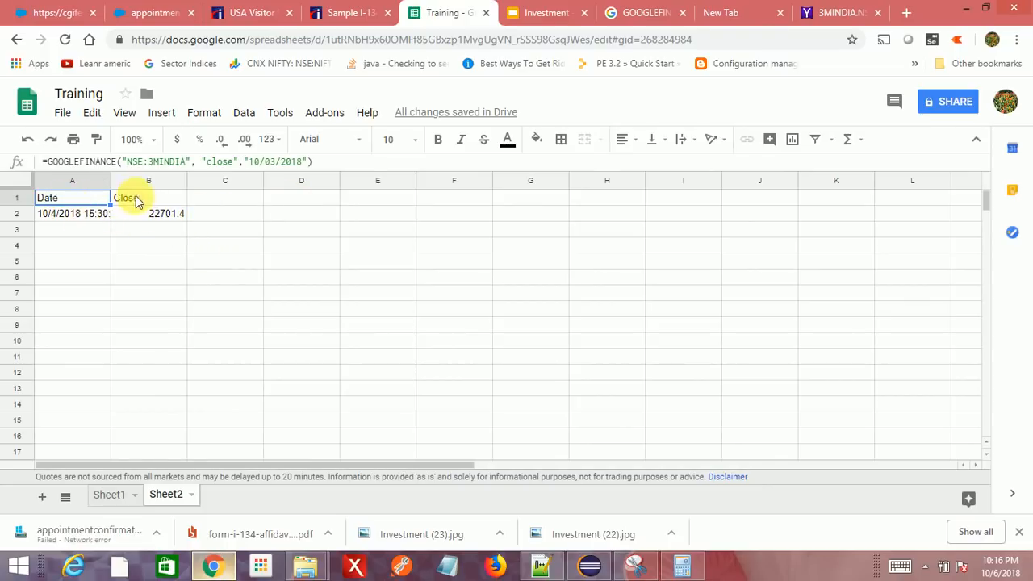
- Switch to Notepad++ and copy the QUERY(...) part of the average formula onto a new last line, prefixed with an equals sign
click(541, 566)
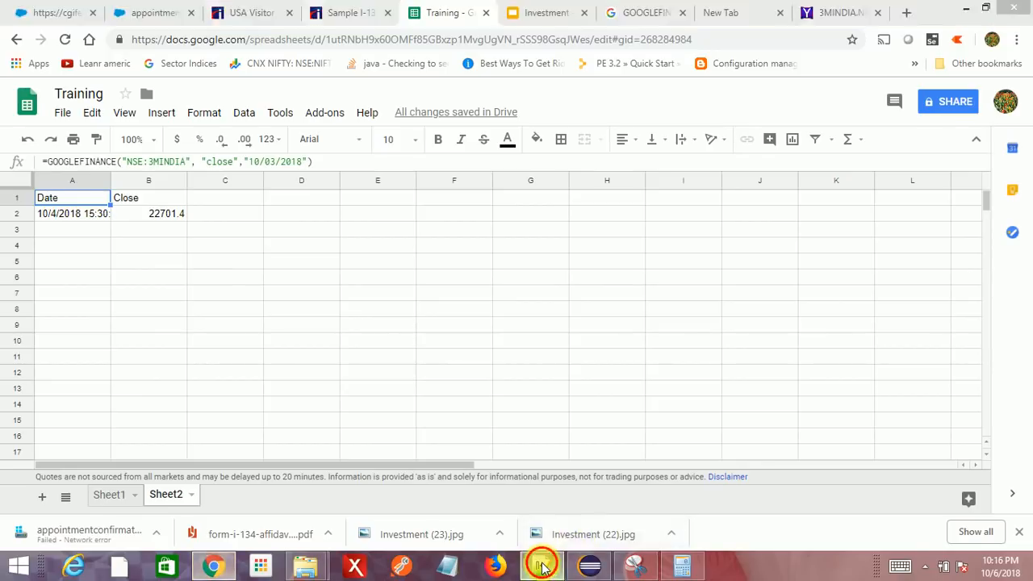
click(158, 108)
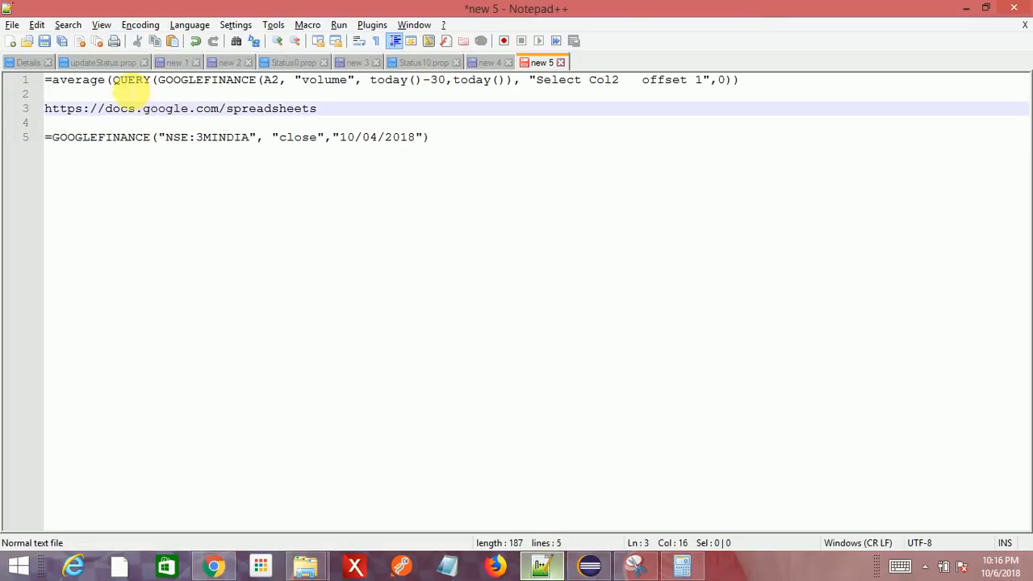
drag(113, 81, 703, 81)
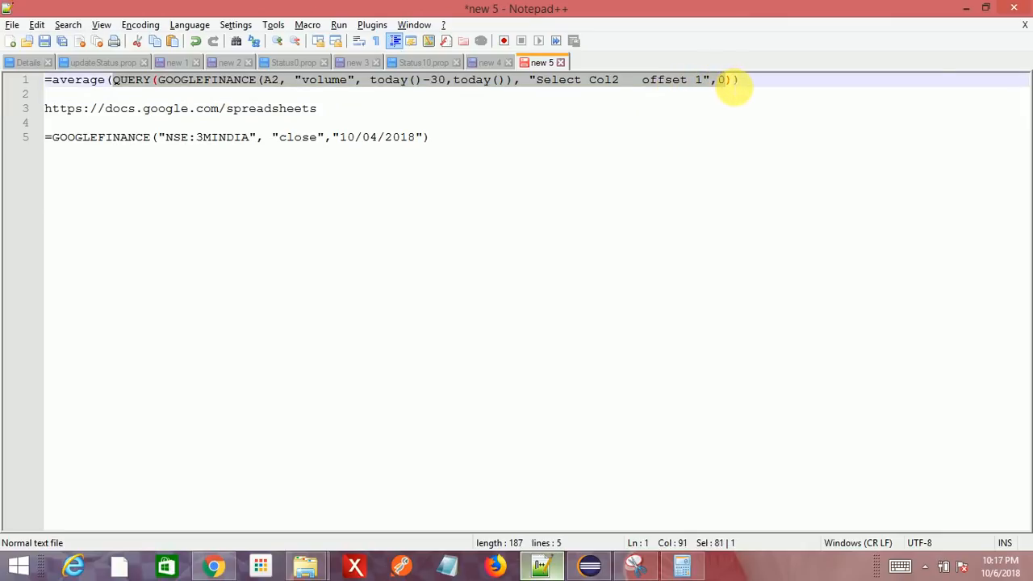
click(732, 81)
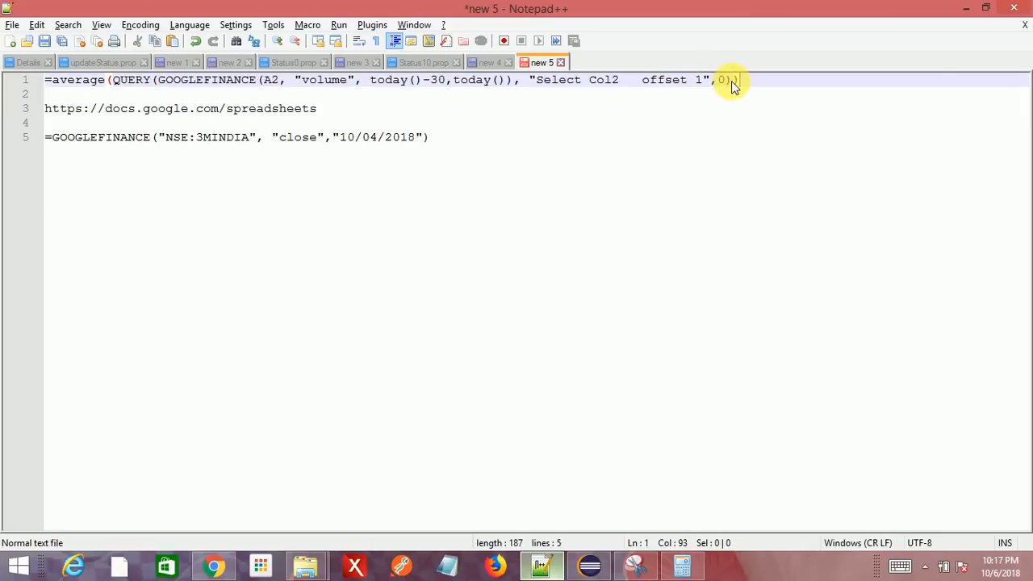
key(Return)
key(Return)
key(ctrl+End)
key(Return)
key(Return)
key(Return)
text(QUERY(GOOGLEFINANCE(A2, "volume", today()-30,today()), "Select Col2   offset 1",0))
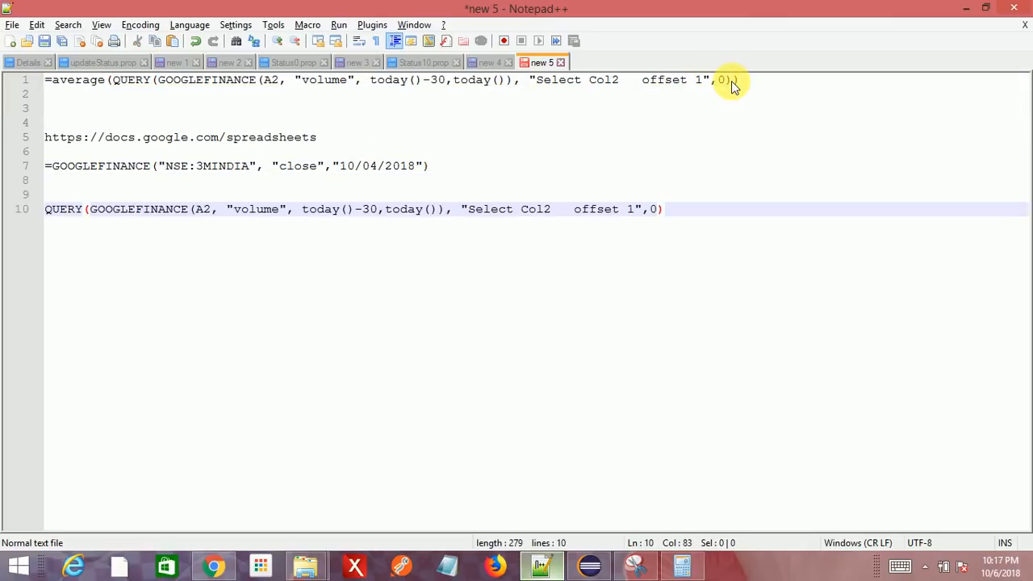
text(=)
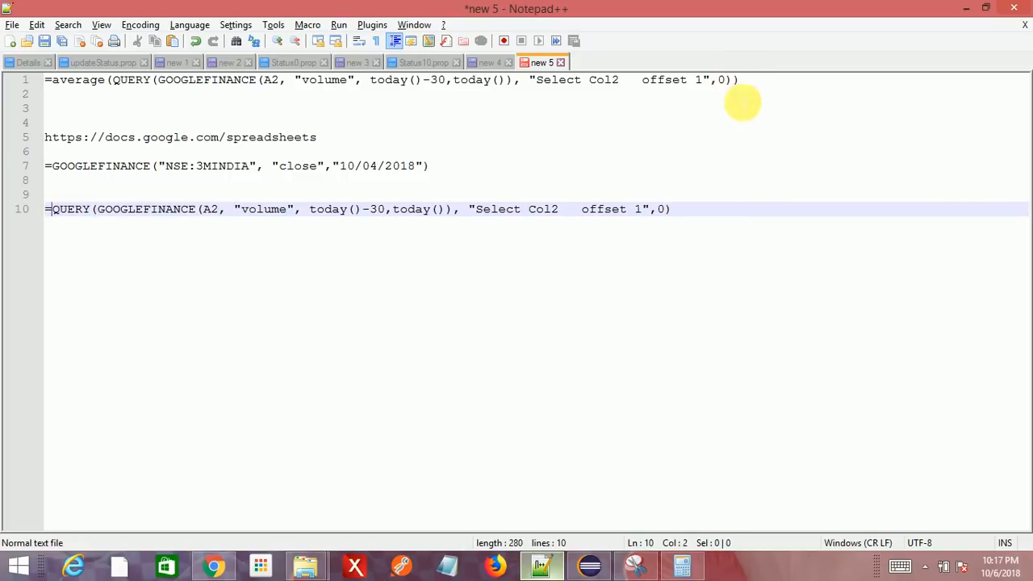
- Replace the inner GOOGLEFINANCE(A2, "volume", ...) call on the QUERY line with the formula copied from Sheet2's A1
click(429, 165)
drag(429, 166, 4, 177)
key(ctrl+c)
key(alt+Tab)
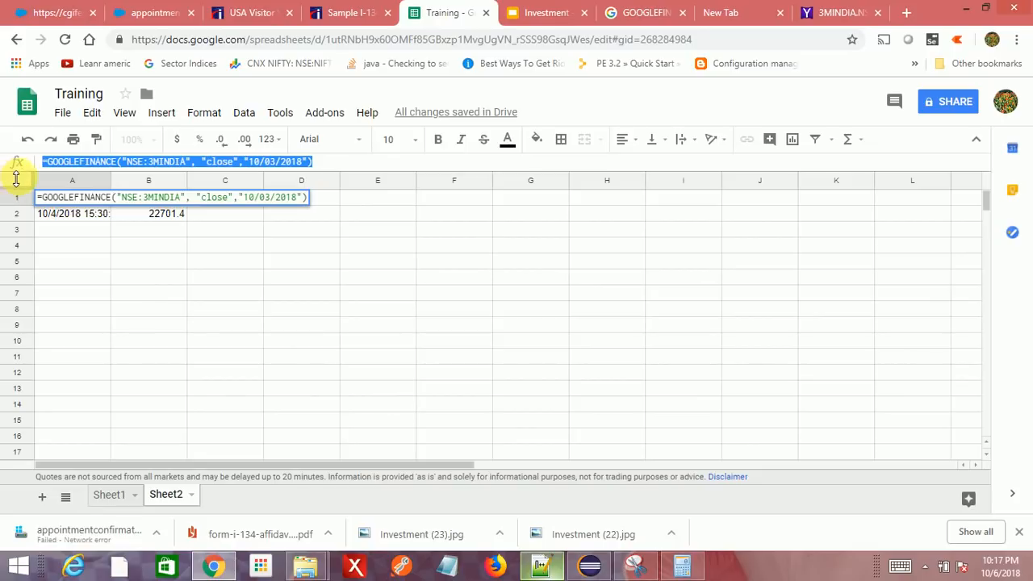
key(alt+Tab)
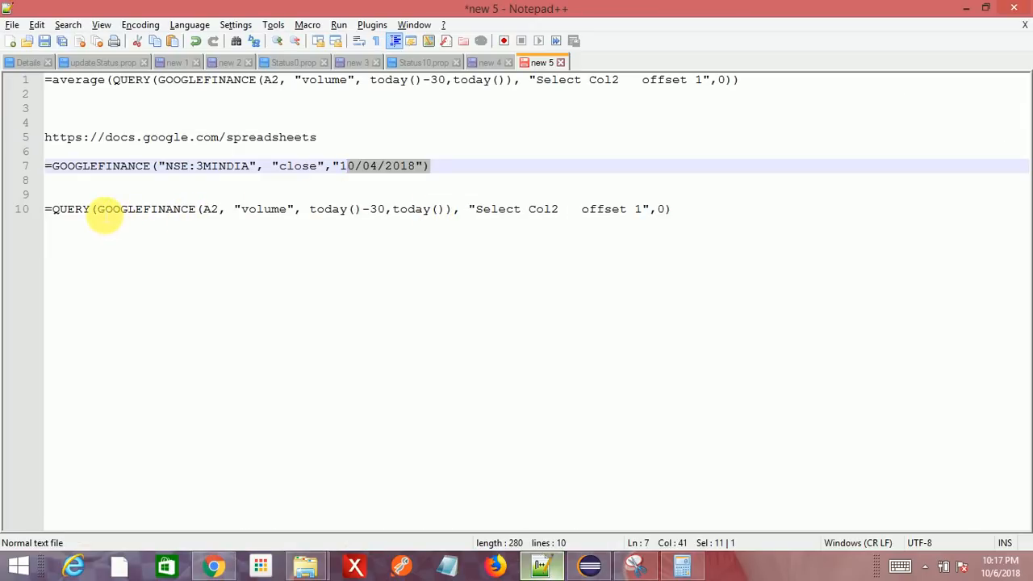
drag(98, 210, 462, 210)
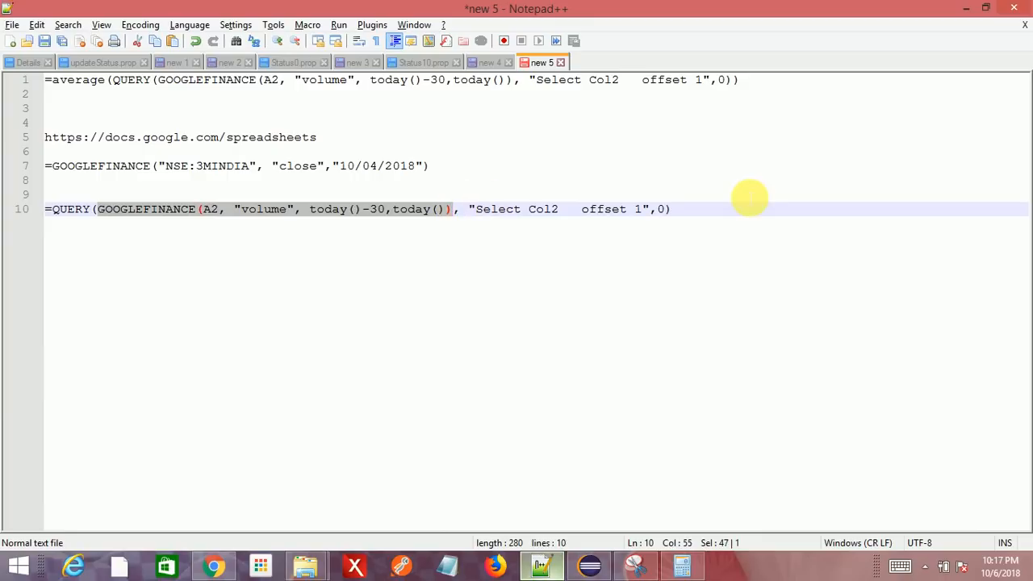
key(Delete)
key(ctrl+v)
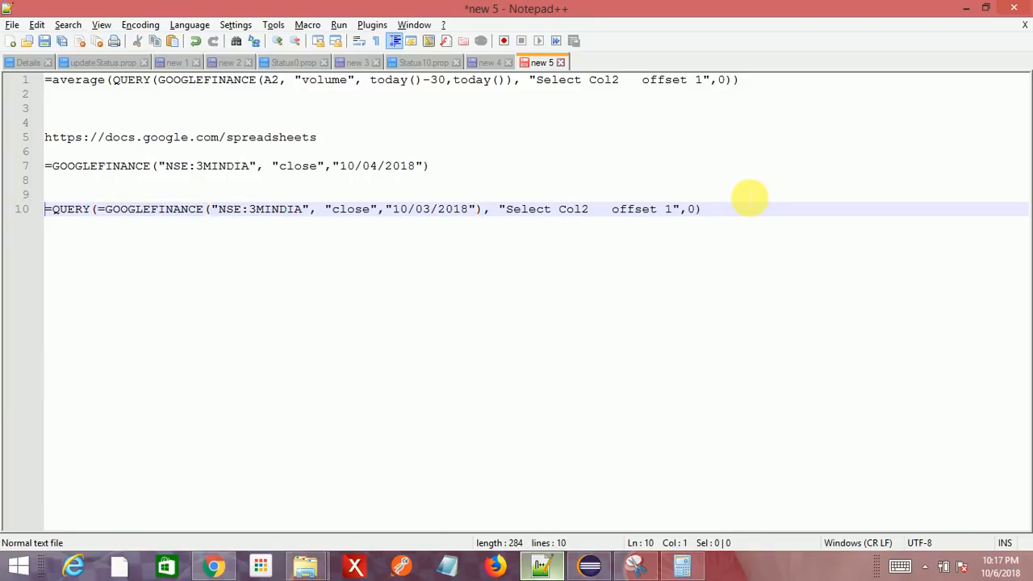
- Copy the combined QUERY line from Notepad++ and replace the formula in Sheet2's A1 with it
key(shift+End)
key(ctrl+c)
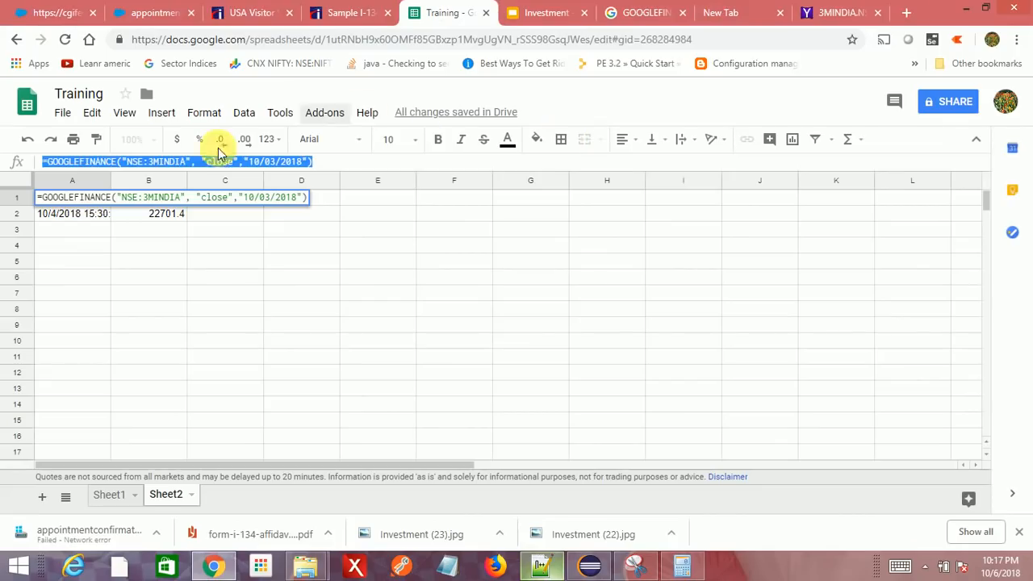
key(Return)
click(75, 196)
drag(332, 164, 2, 164)
key(ctrl+v)
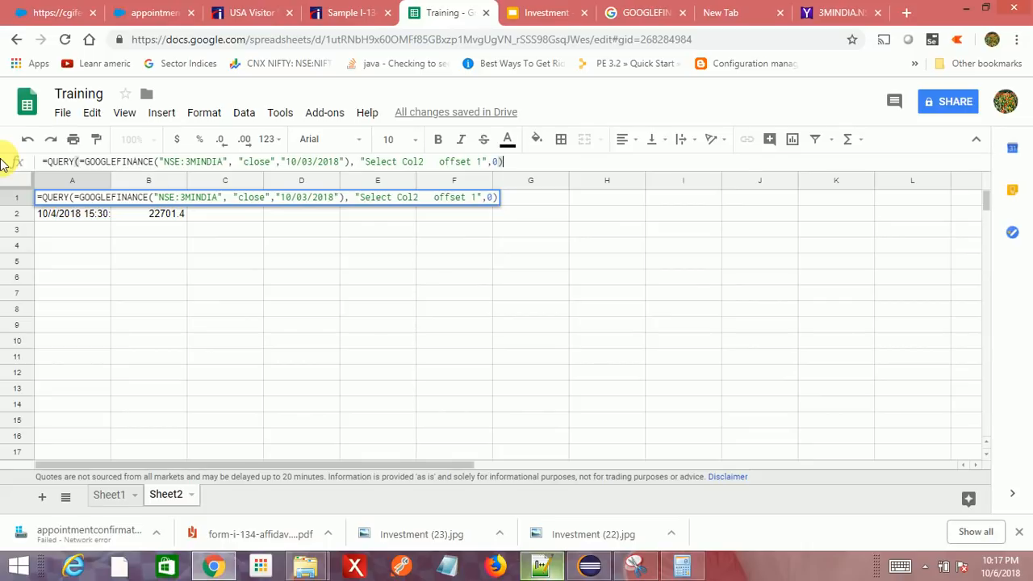
key(Return)
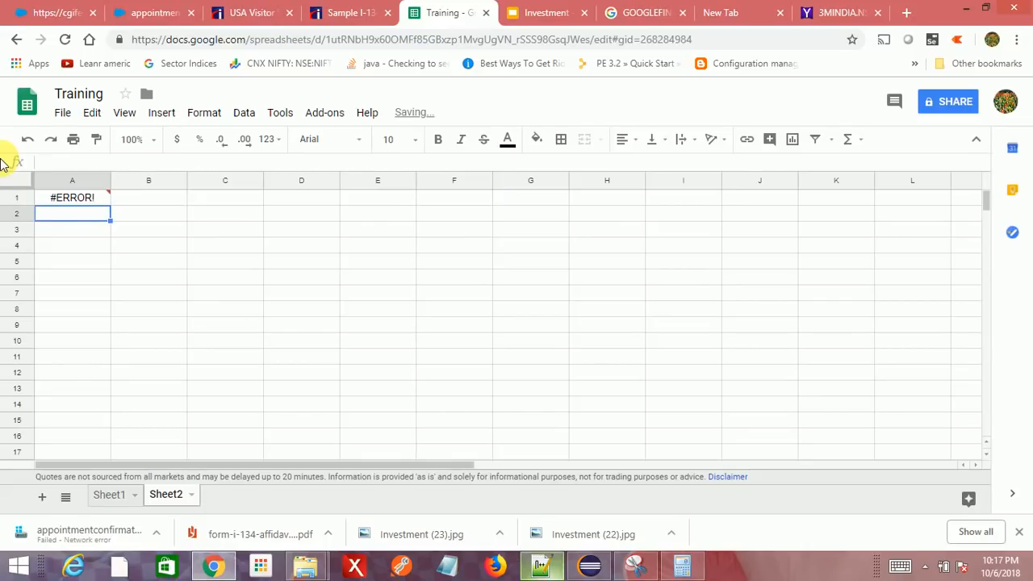
- Remove the extra equals sign before GOOGLEFINANCE in Sheet2's A1 formula
click(84, 198)
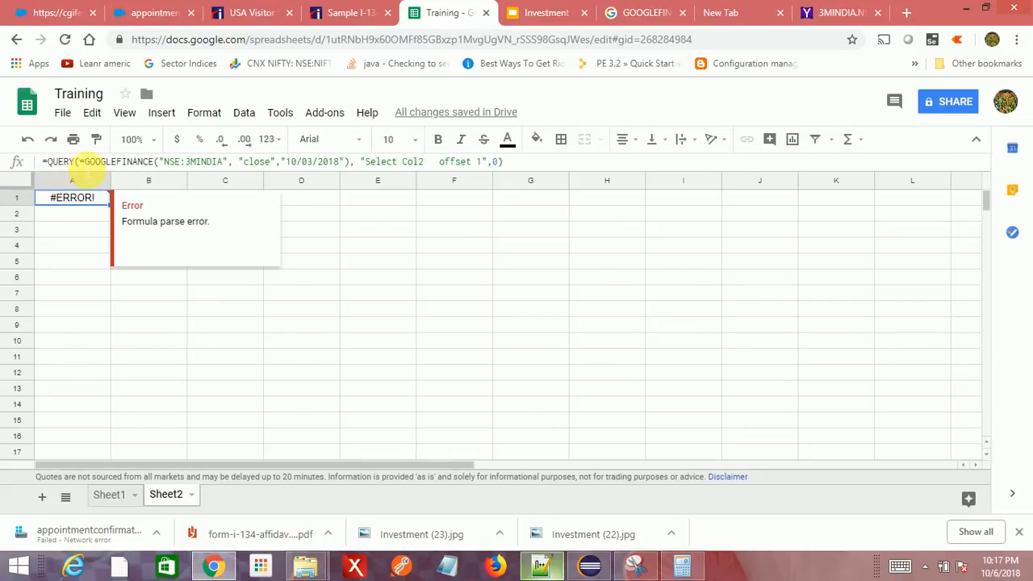
click(83, 162)
key(BackSpace)
key(Return)
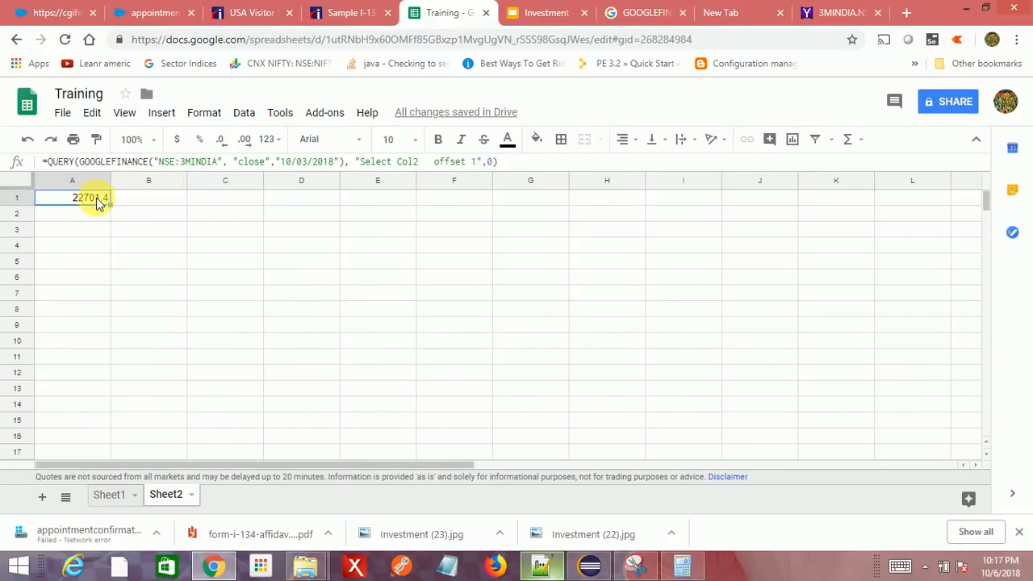
- Add the header "10/4/2018 Close" in Sheet1's D1 and copy the QUERY formula from Sheet2's A1 into D2
click(530, 168)
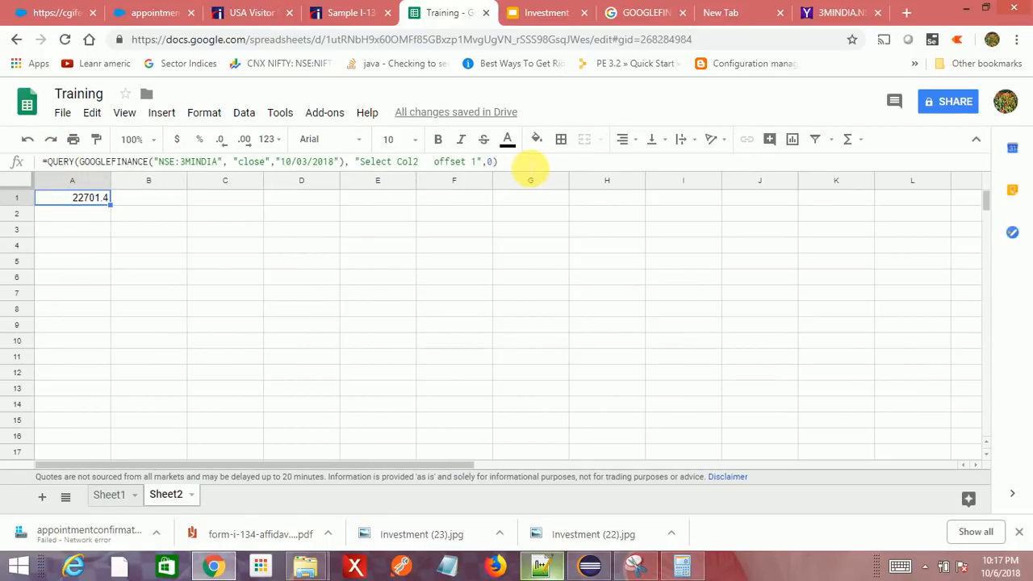
drag(525, 162, 14, 161)
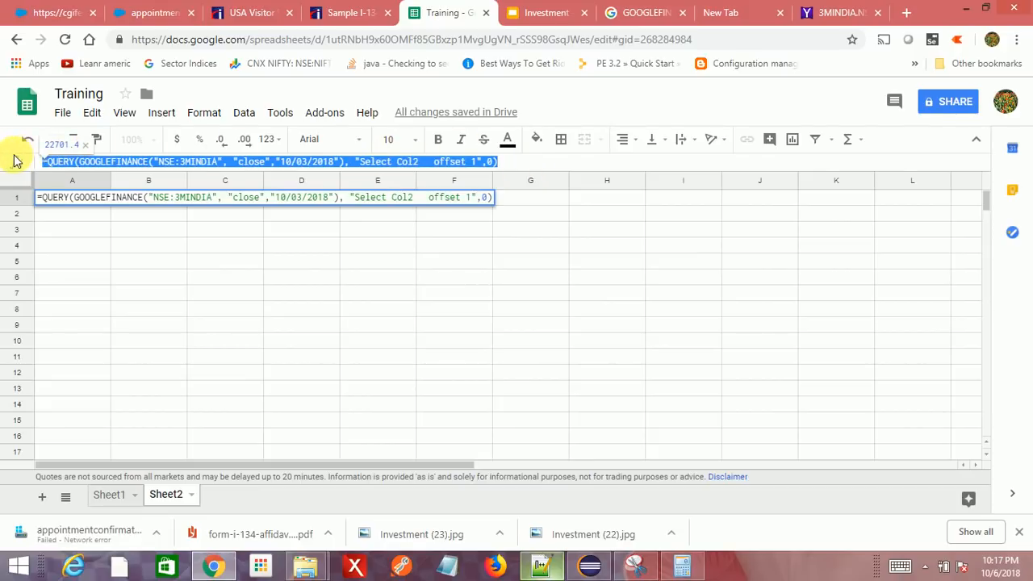
click(111, 493)
click(322, 198)
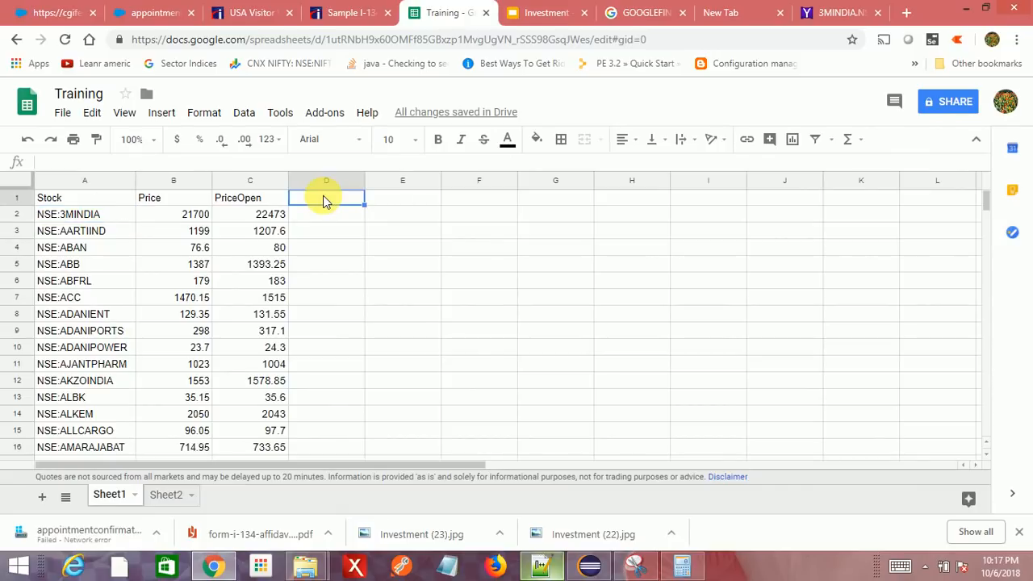
text(10/)
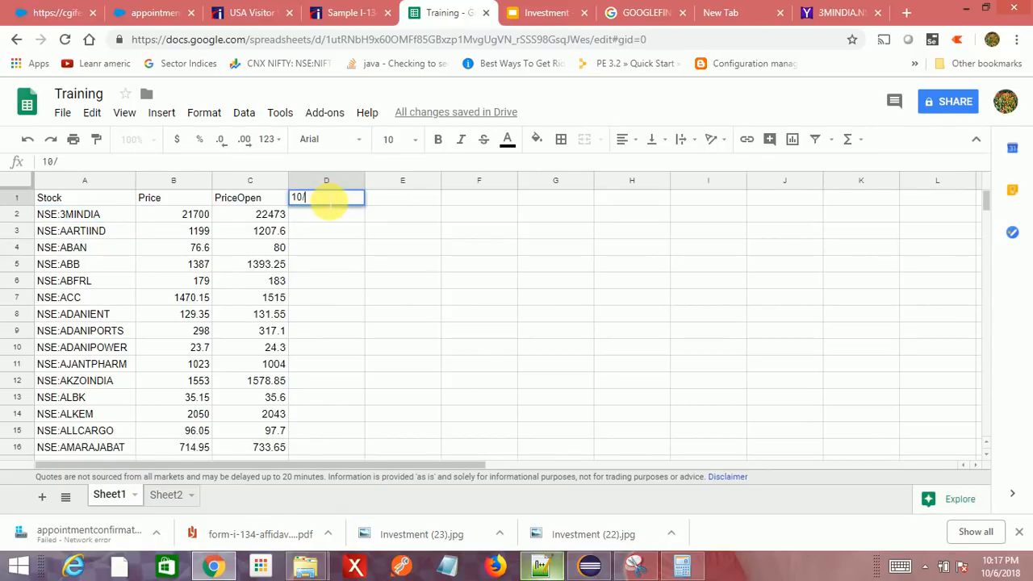
text(4/2018)
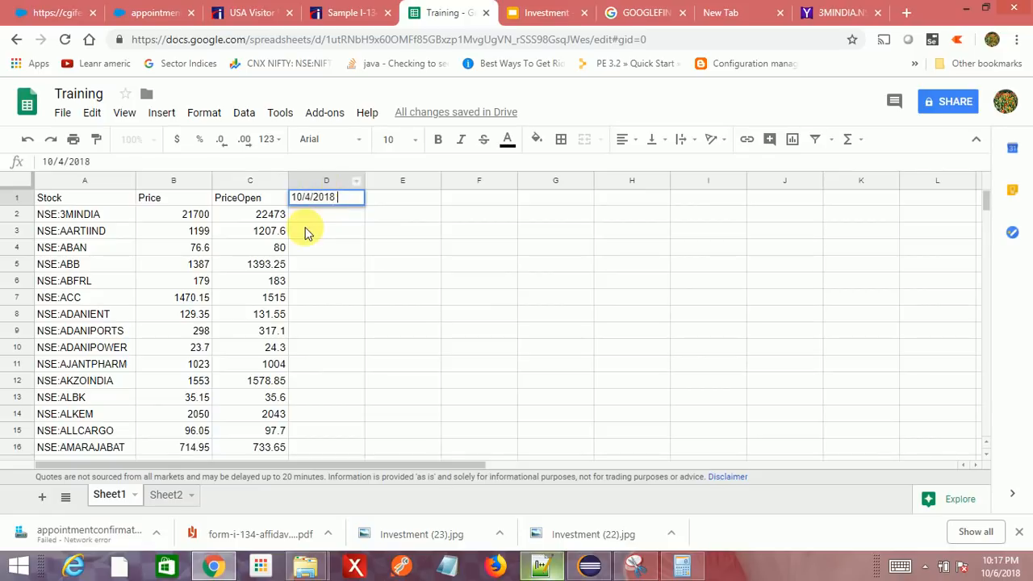
text( Close)
key(Return)
key(Return)
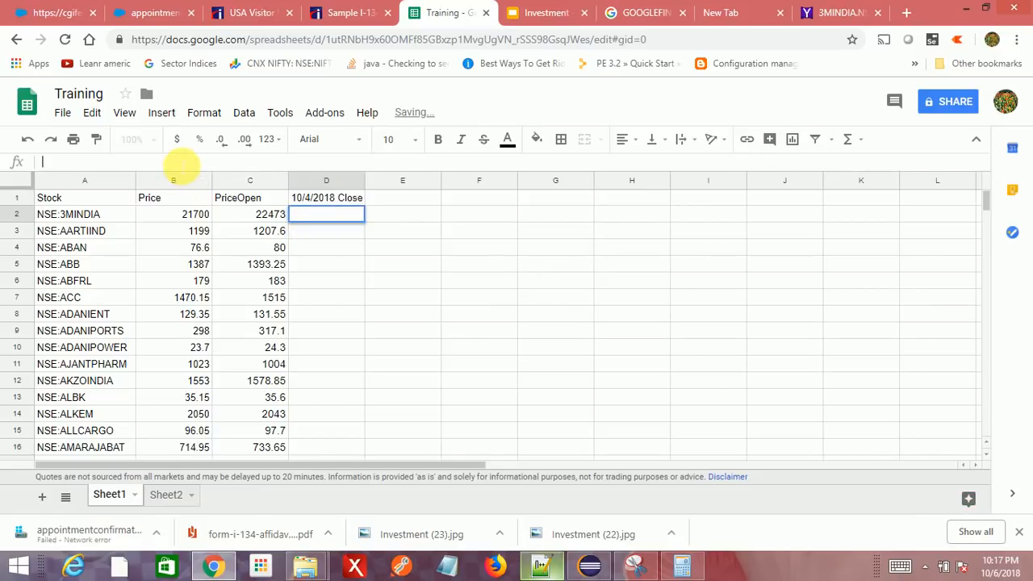
text(=QUERY(GOOGLEFINANCE("NSE:3MINDIA", "close", "10/04/2018"), "select Col2 offset 1",0))
key(Return)
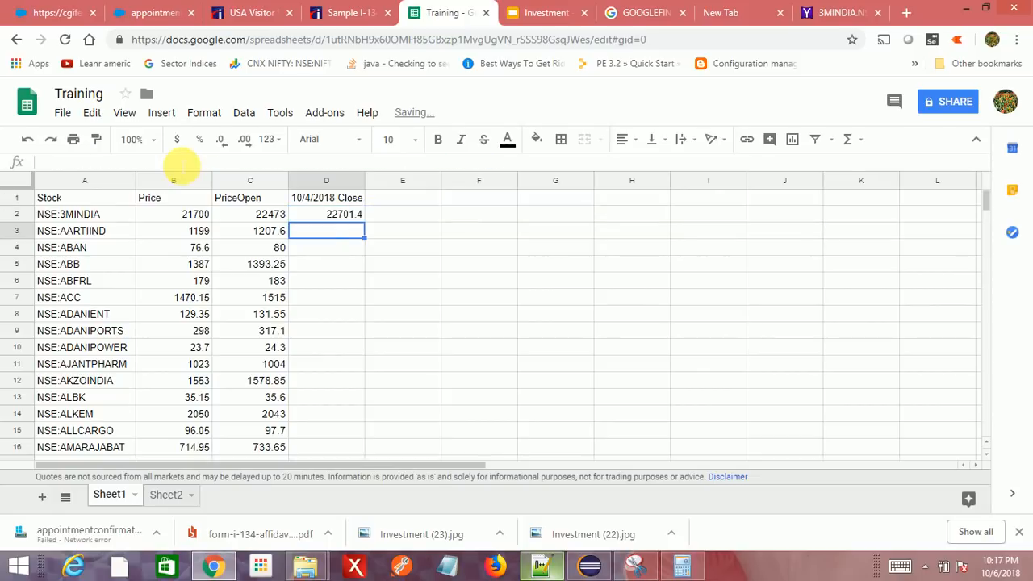
- Replace the hard-coded "NSE:3MINDIA" ticker in the D2 formula with the cell reference A2
click(319, 214)
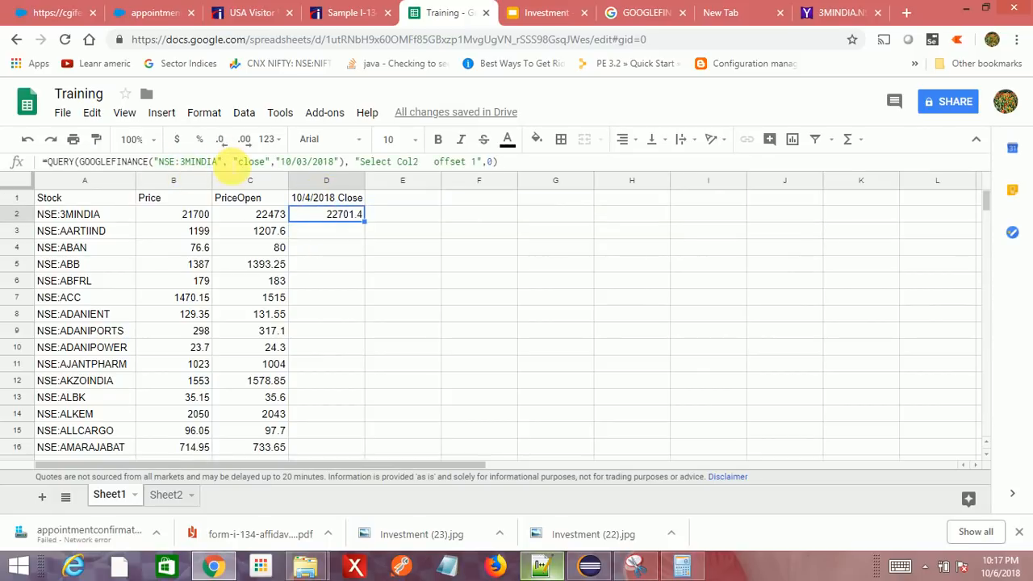
click(227, 161)
key(BackSpace)
key(BackSpace)
key(BackSpace)
key(BackSpace)
key(BackSpace)
key(BackSpace)
key(BackSpace)
key(BackSpace)
key(BackSpace)
key(BackSpace)
key(BackSpace)
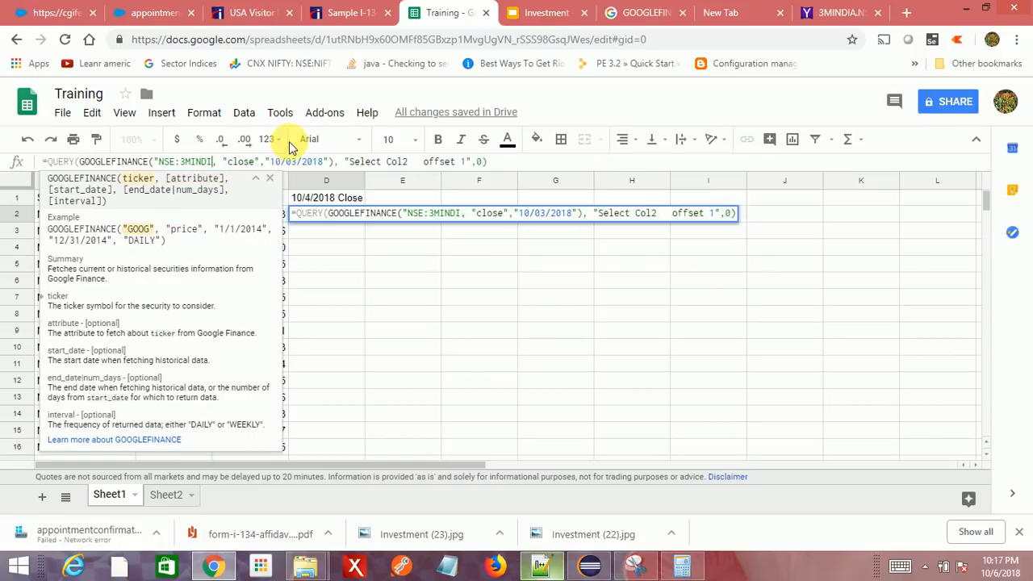
key(BackSpace)
key(Delete)
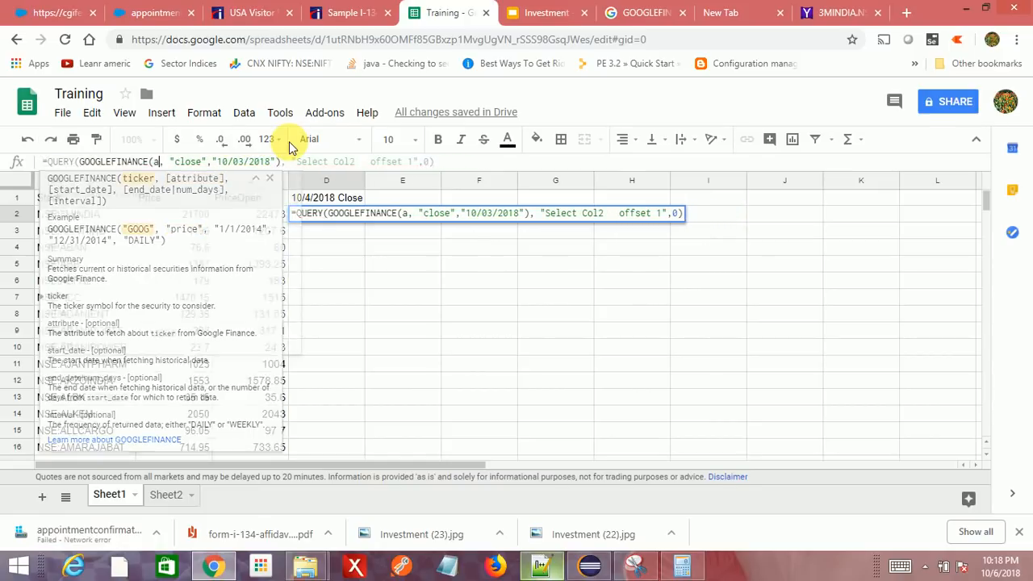
text(A2)
key(Return)
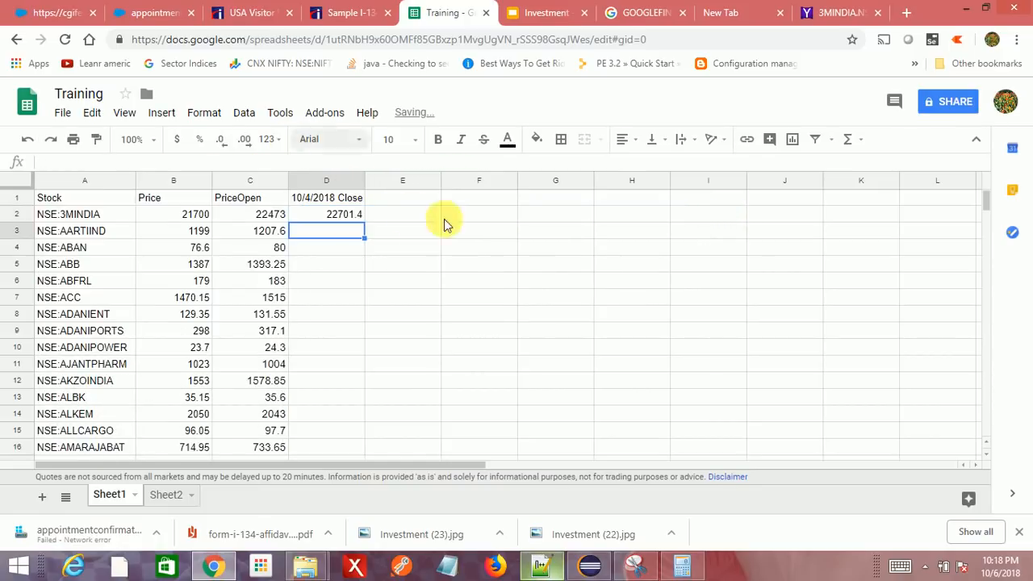
- Fill the D2 formula down to row 421 and check the returned close prices from the first row
click(343, 215)
drag(351, 485, 363, 322)
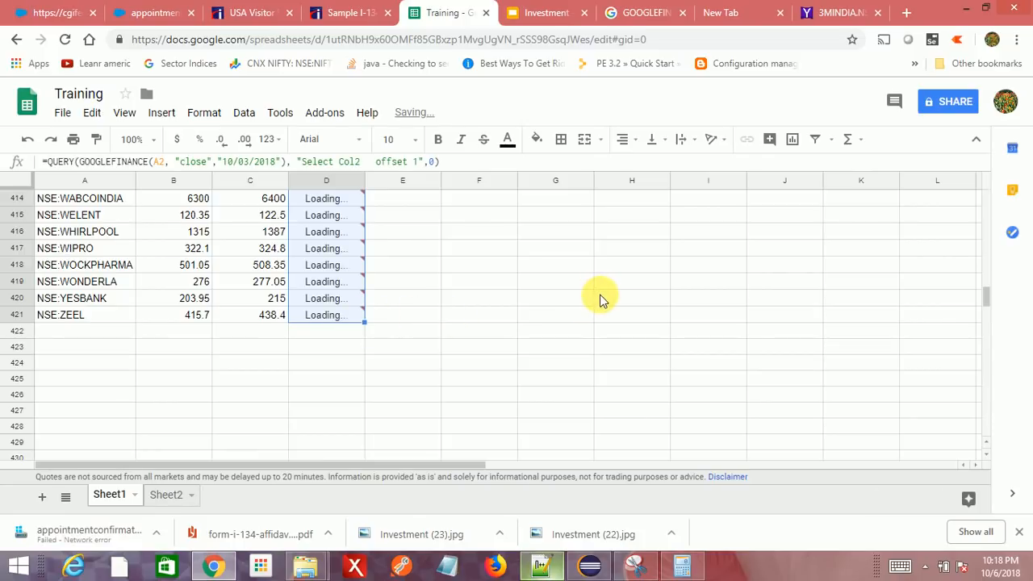
scroll(613, 296, up, 7)
drag(986, 298, 982, 194)
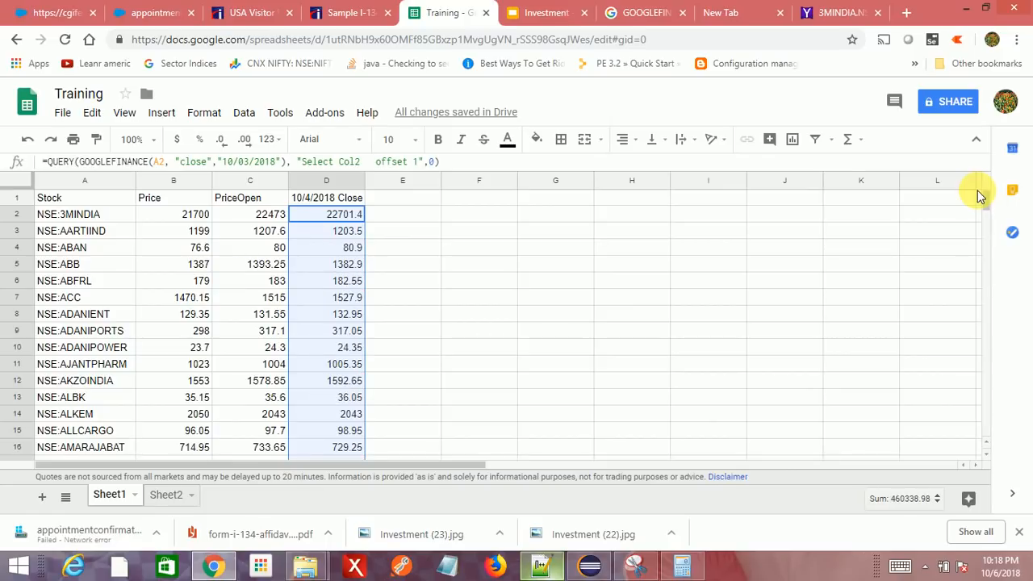
click(482, 283)
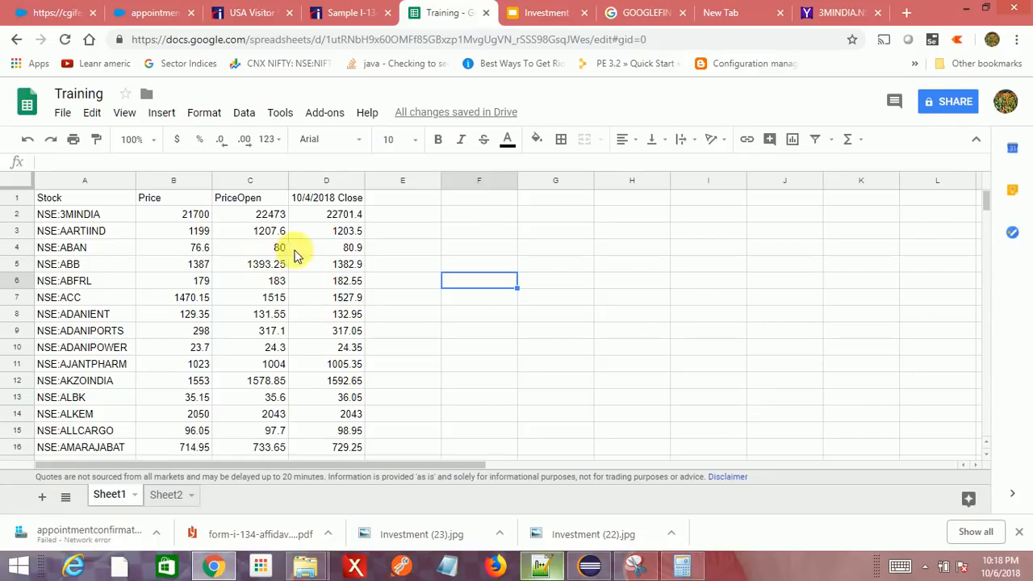
- Add the header "GapupGapdown" in Sheet1's cell E1
click(398, 199)
text(Ga)
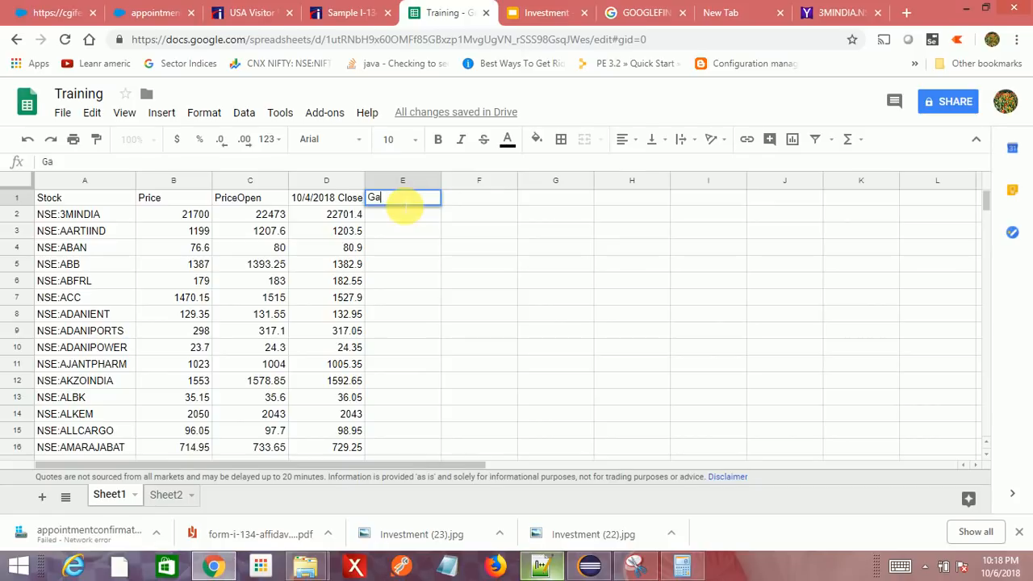
text(jp)
text(u)
text(p)
text(Gapdown)
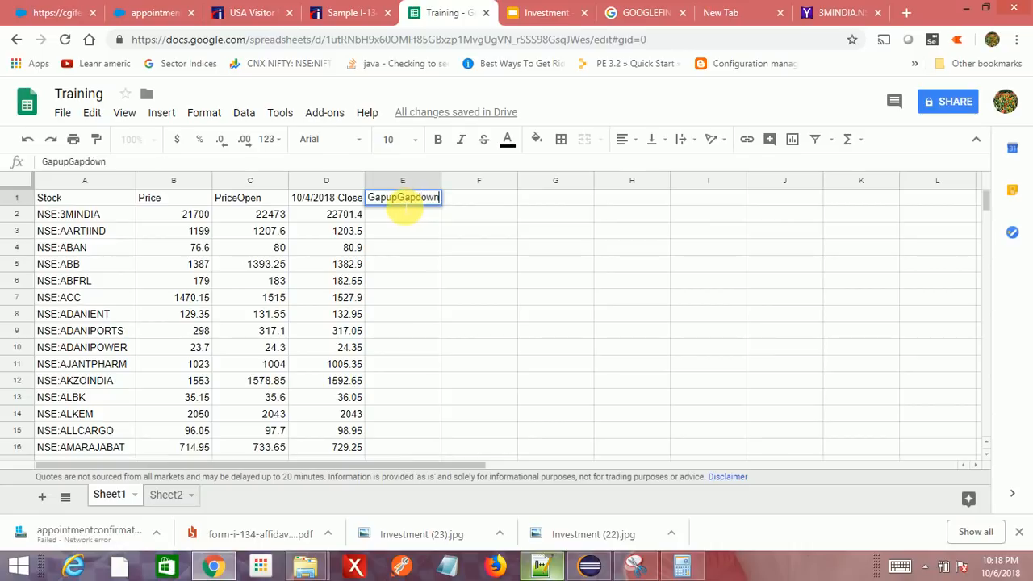
key(Return)
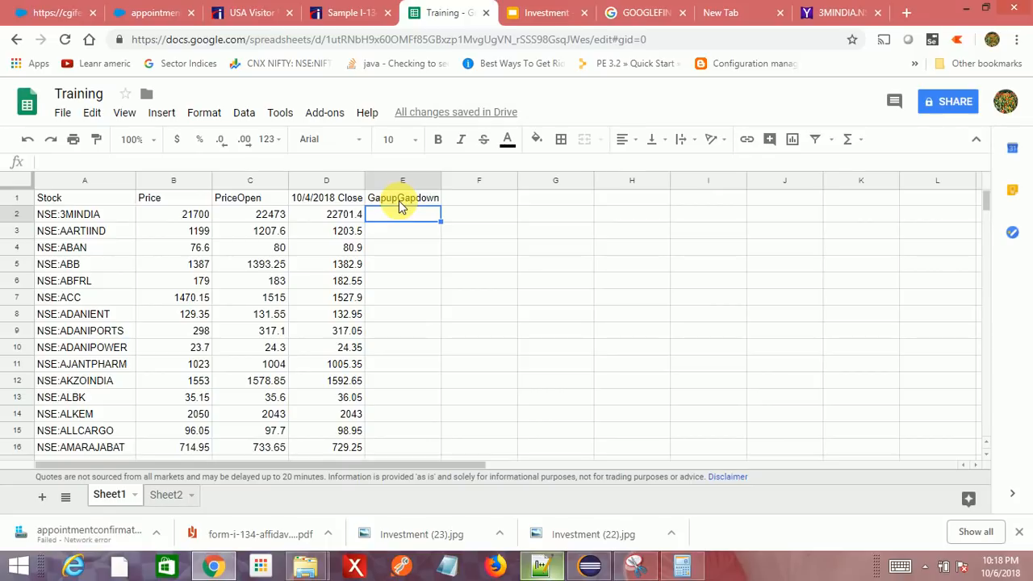
- Enter the gap percentage formula =(C2-D2)/D2*100 in cell E2
text(=)
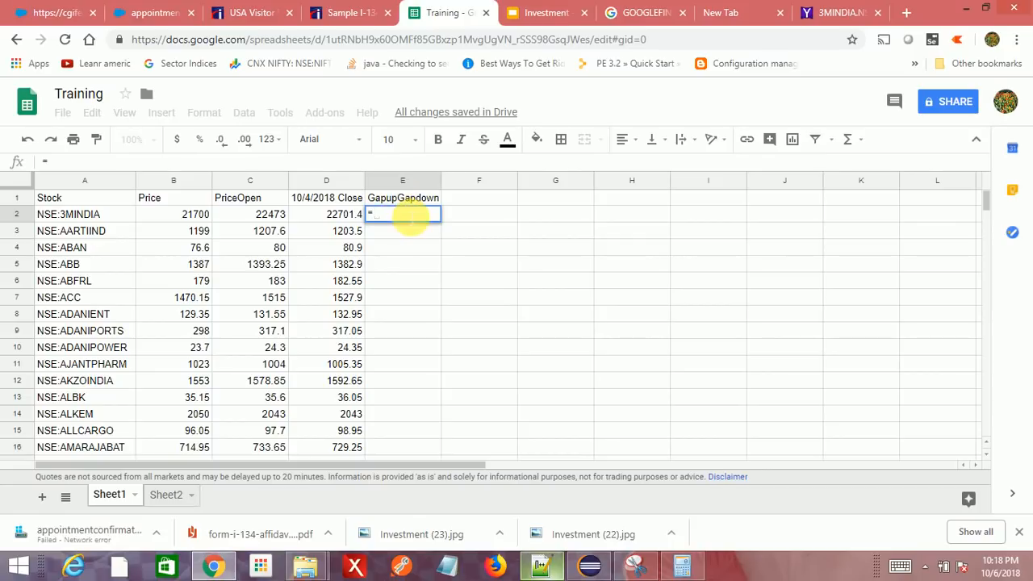
text(C2)
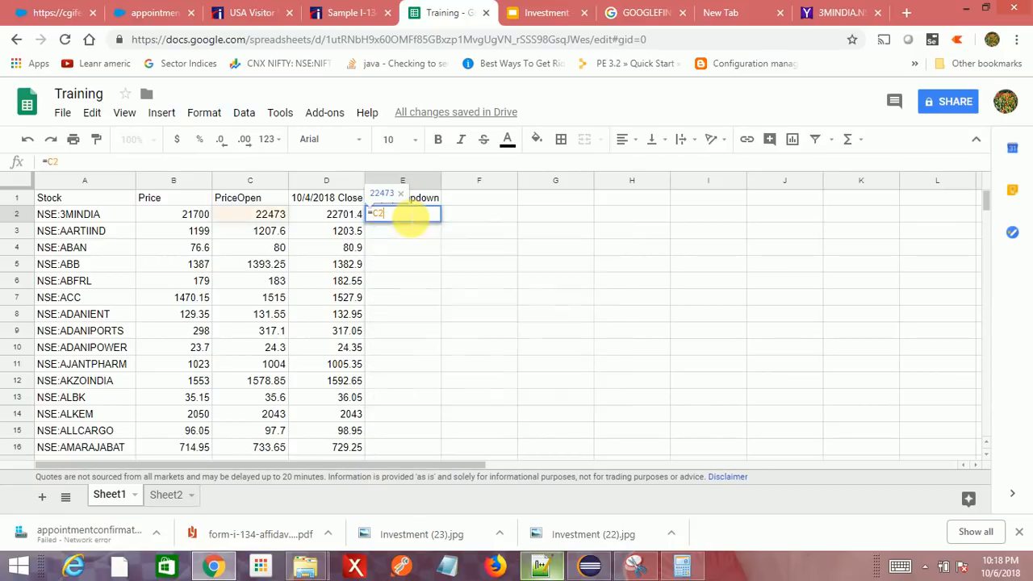
text(-)
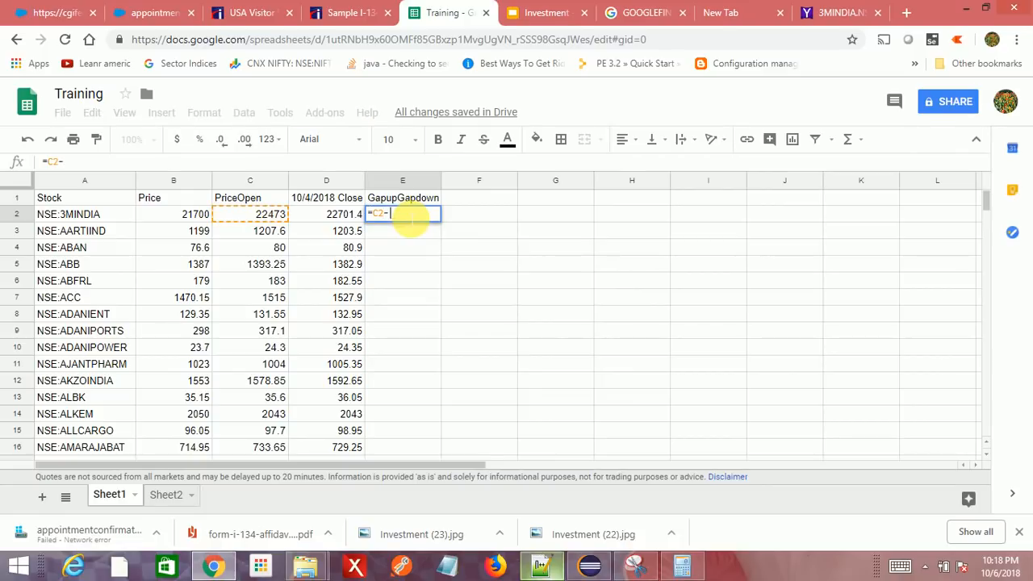
text(D)
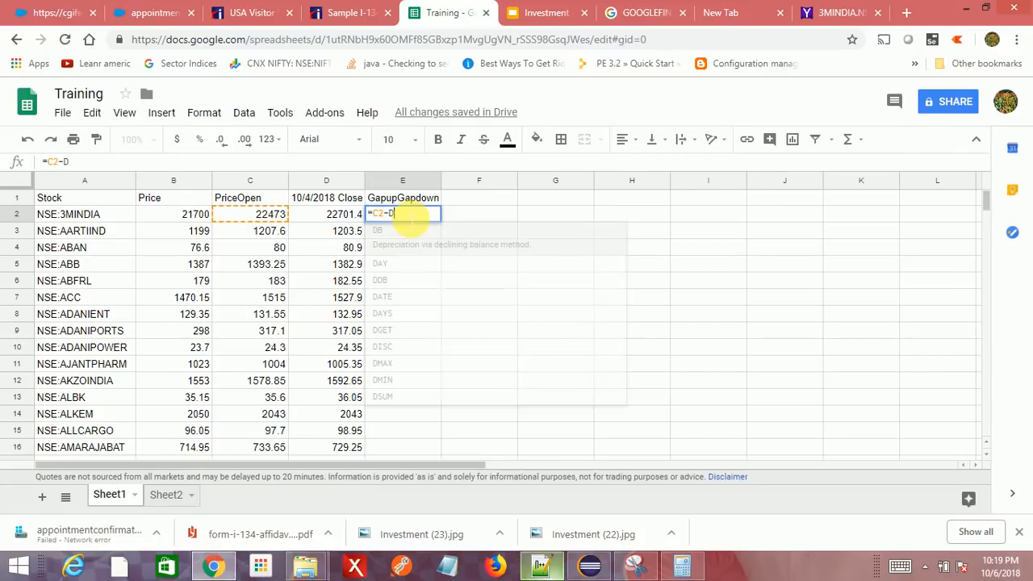
text(2)
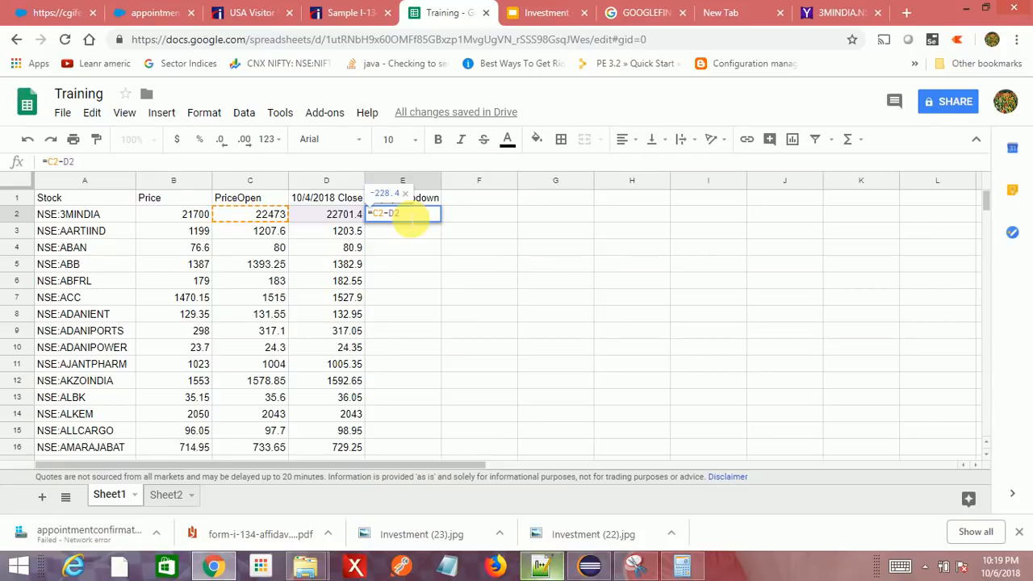
text())
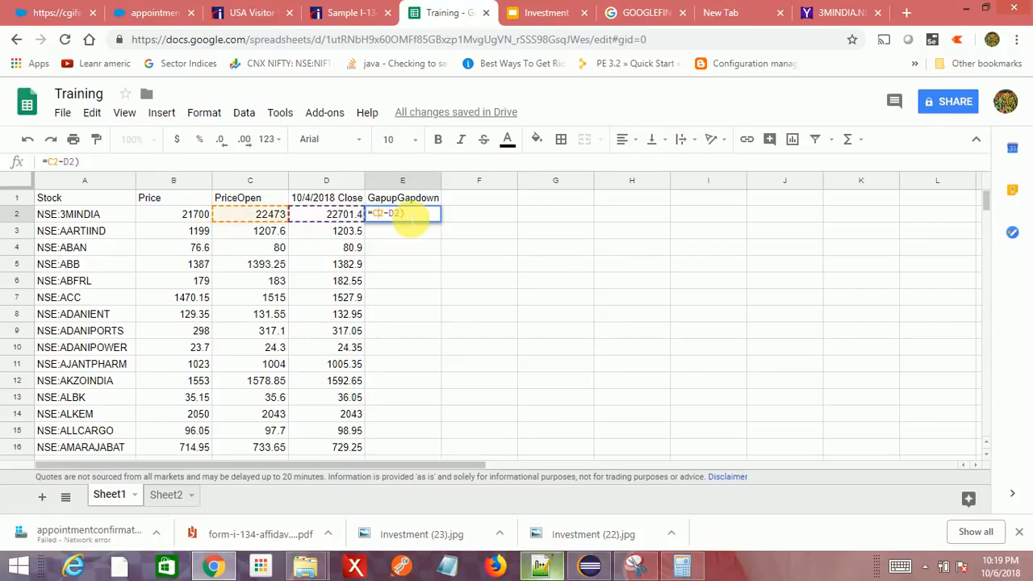
text(()
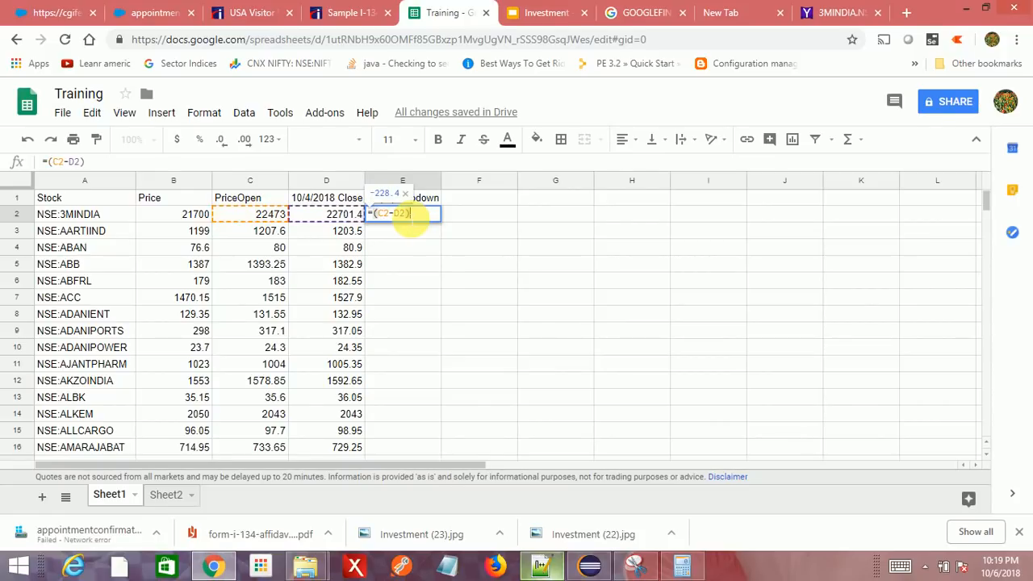
text(/)
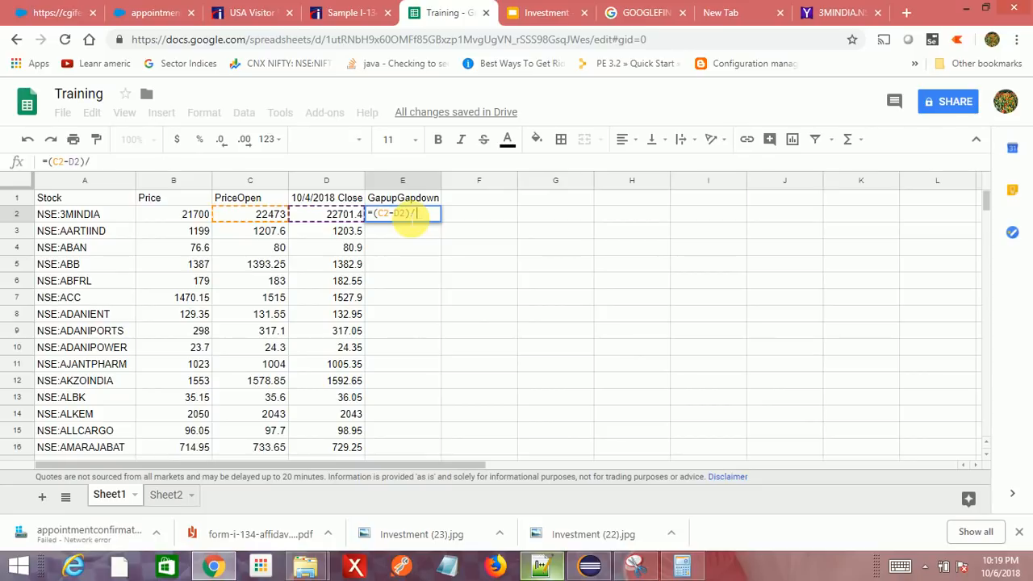
text(C)
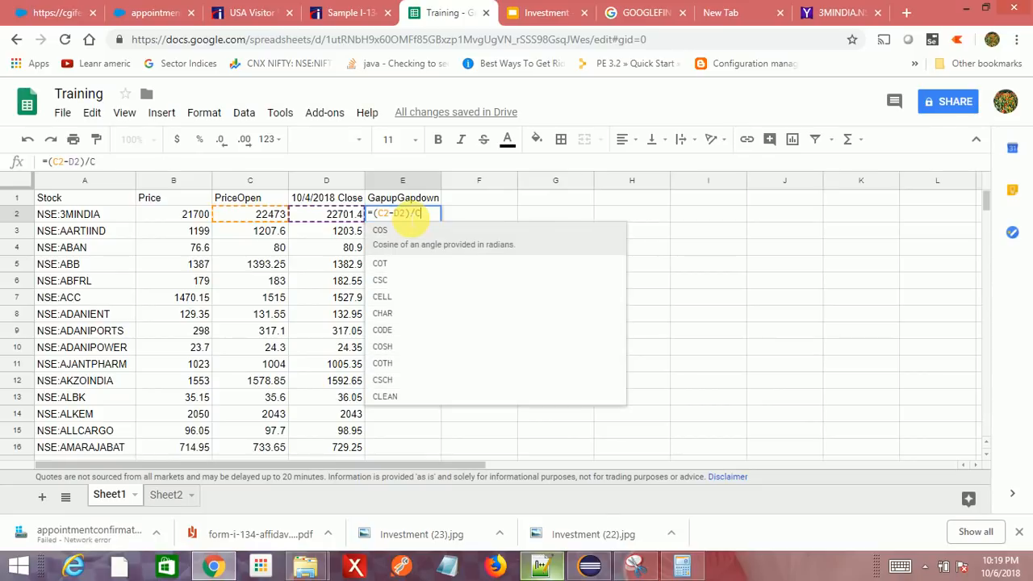
key(BackSpace)
text(D)
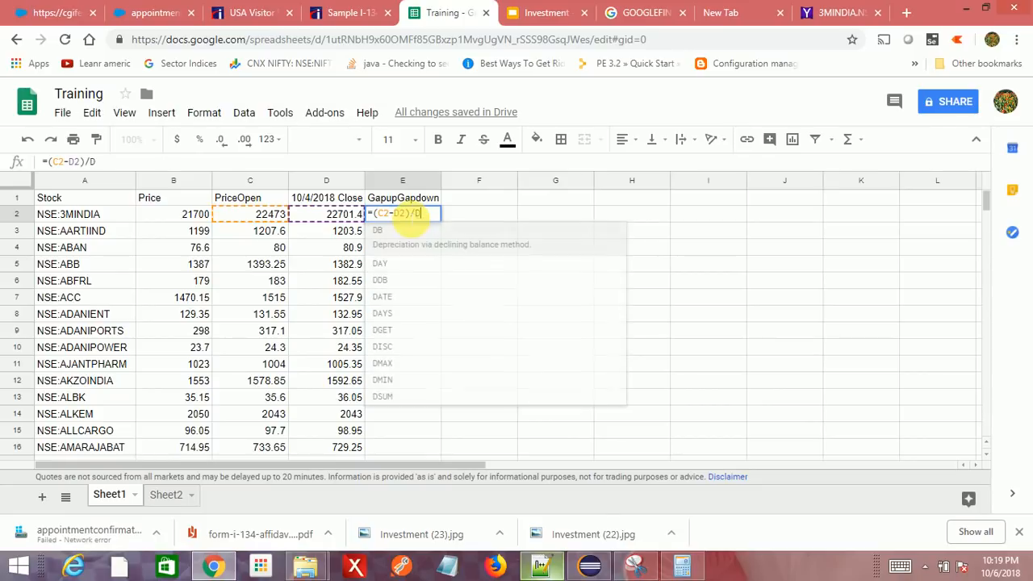
text(2)
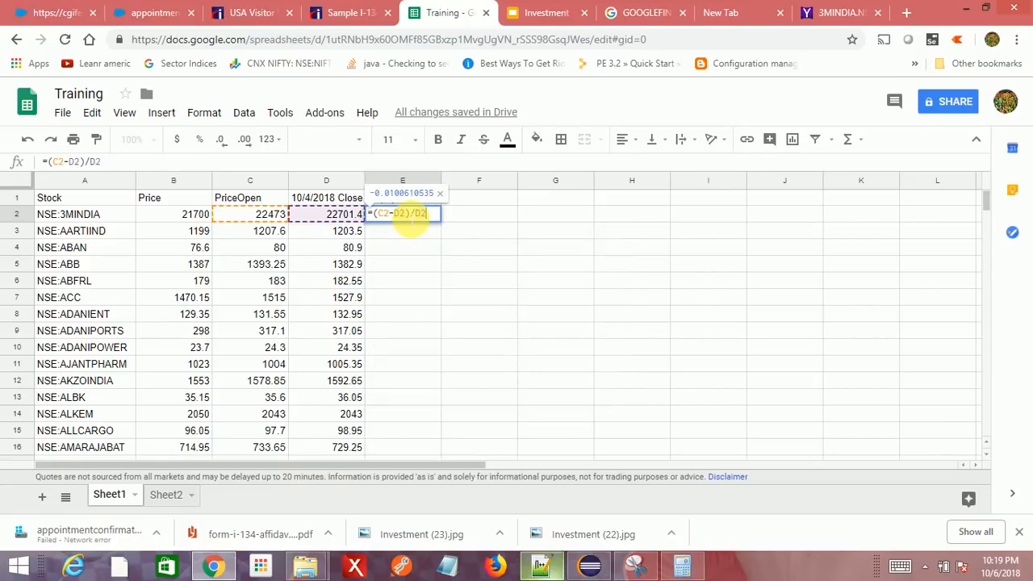
text(*100)
key(Return)
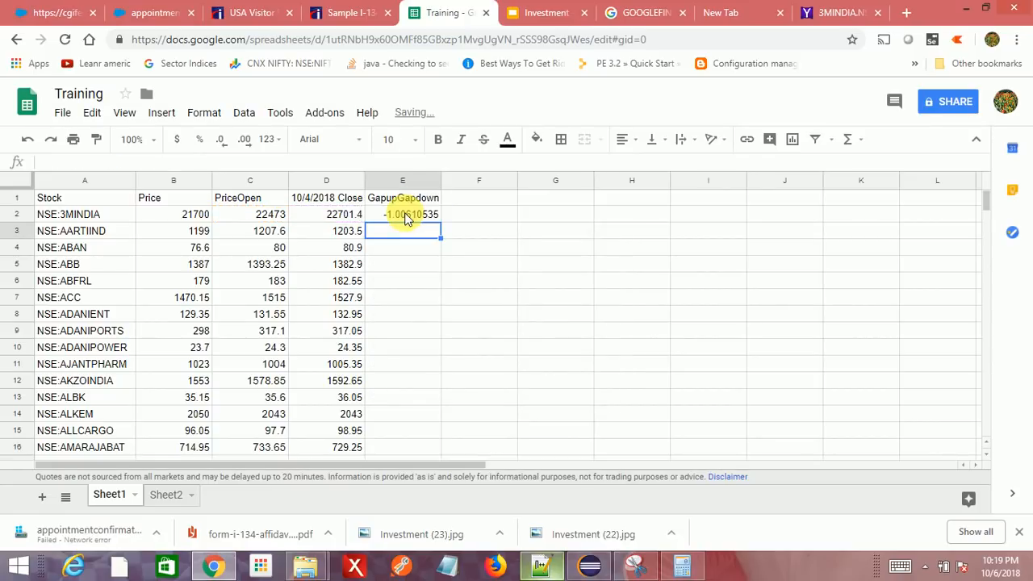
- Fill the E2 gap formula down to the last stock row and return to the first rows to check the results
click(405, 216)
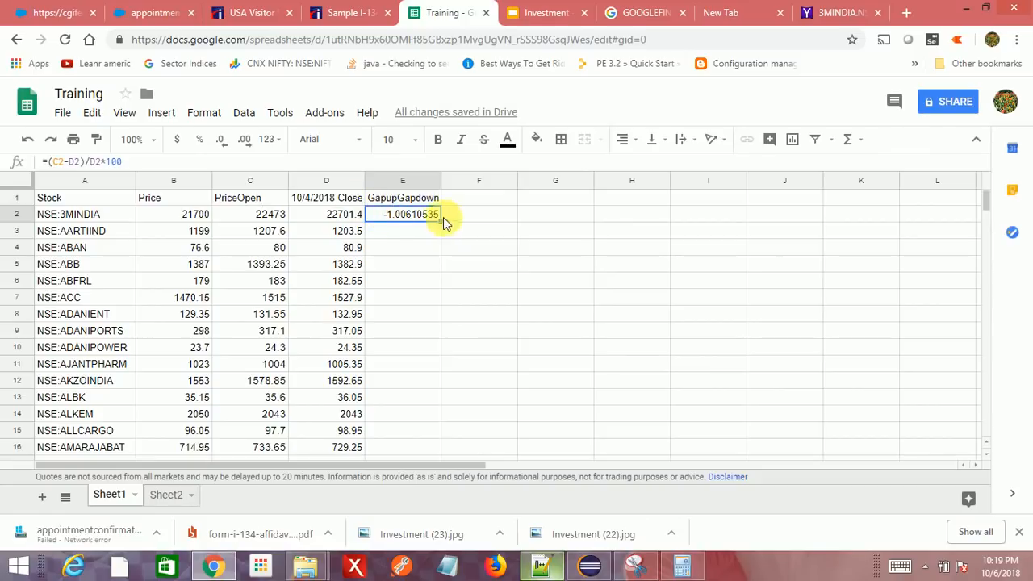
drag(440, 221, 451, 436)
scroll(565, 371, up, 17)
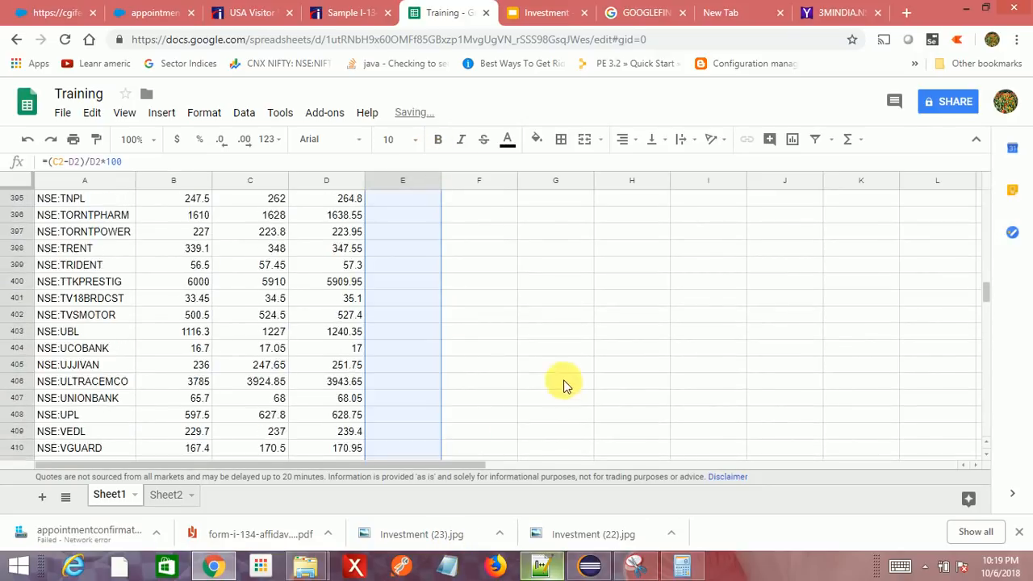
scroll(727, 331, up, 10)
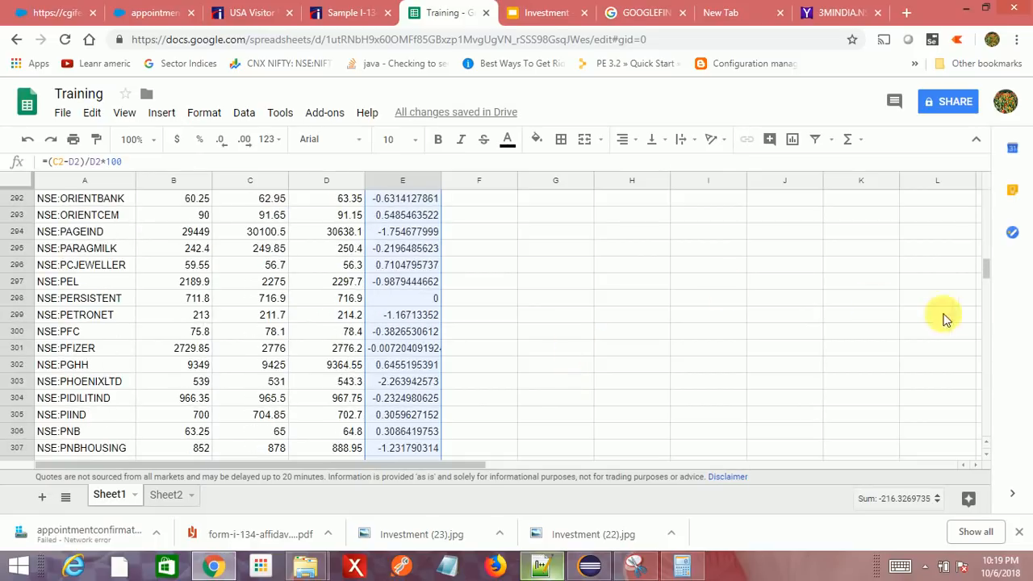
drag(984, 268, 964, 194)
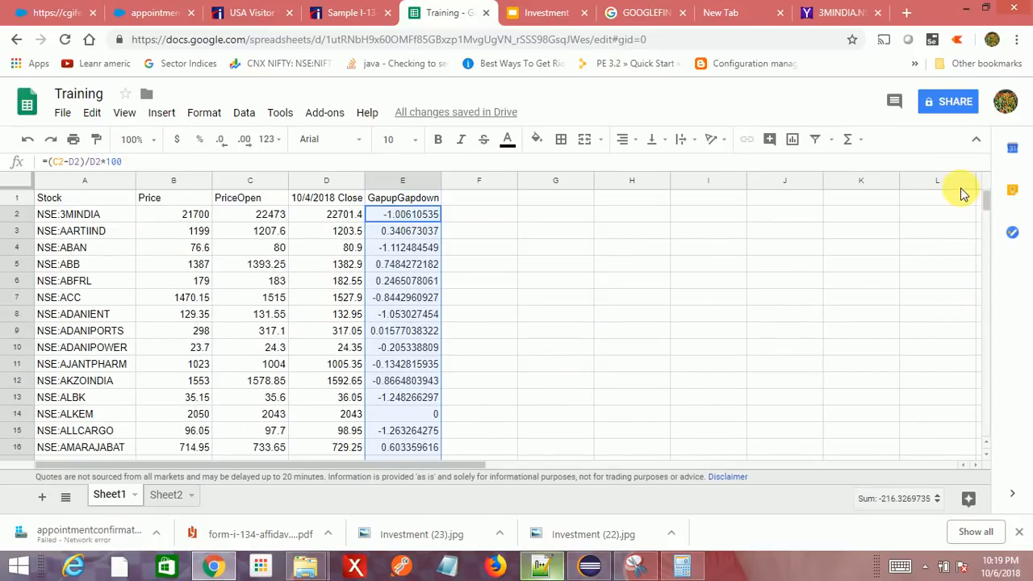
click(714, 276)
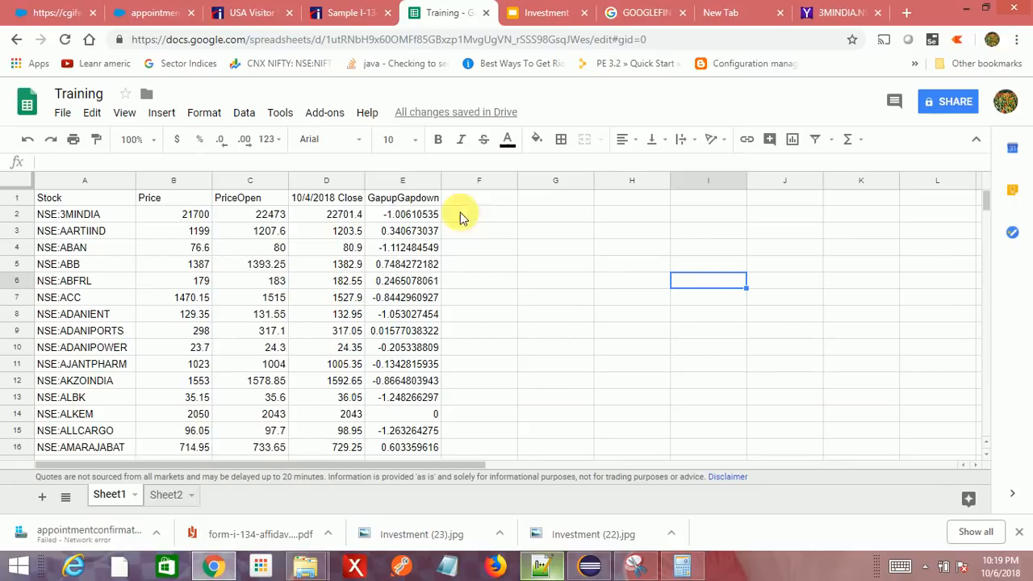
- Create a filter on the stock table's header row, from Stock through GapupGapdown
click(396, 197)
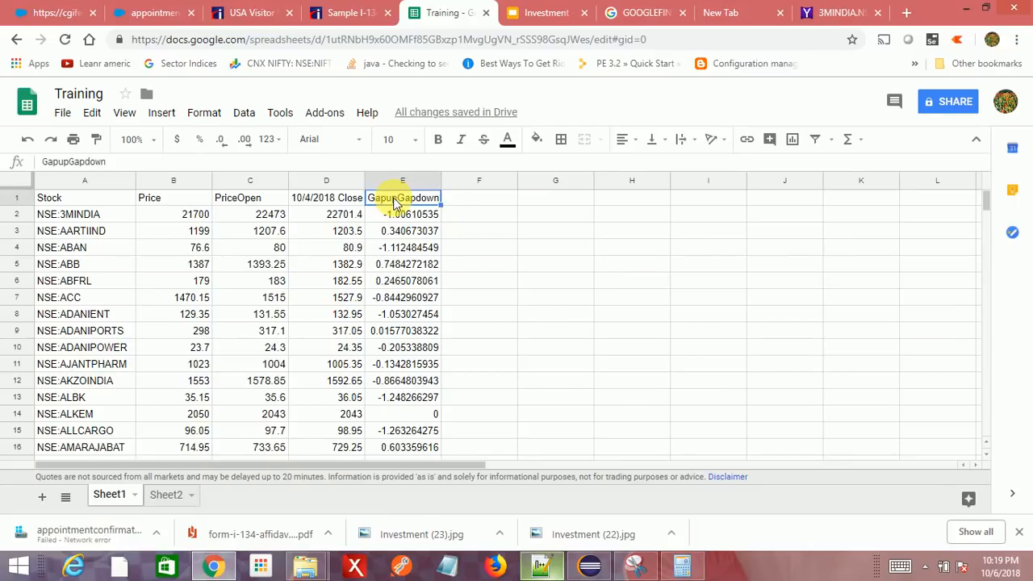
click(815, 139)
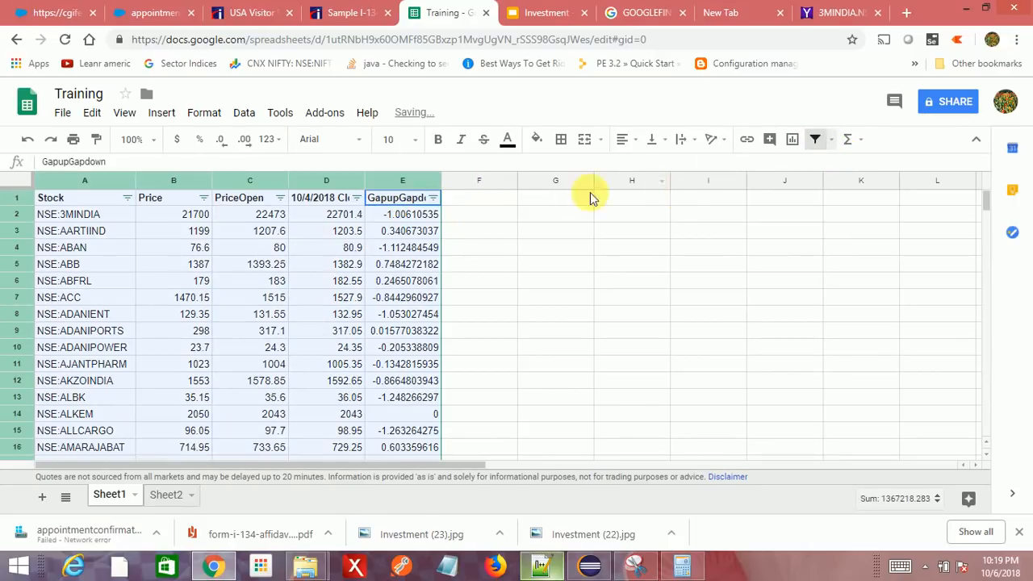
click(490, 214)
click(415, 198)
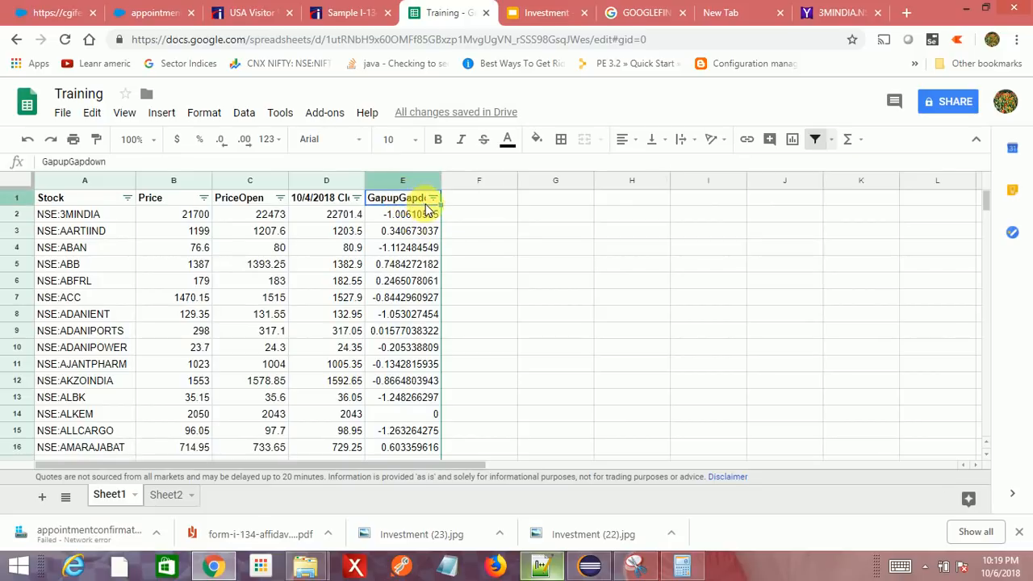
- Filter the GapupGapdown column by the condition Less than -3 and review the remaining stocks
click(434, 198)
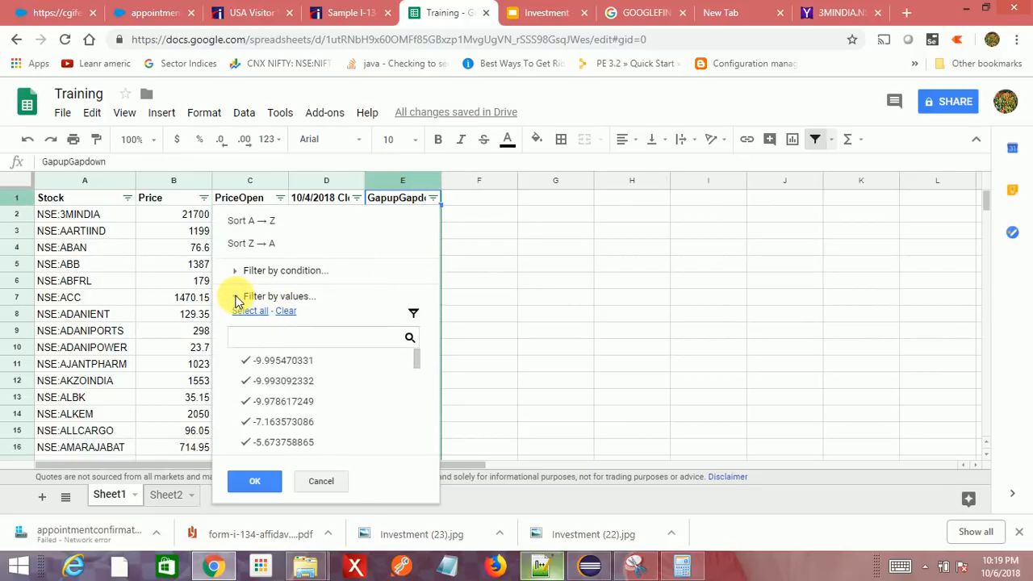
click(239, 301)
click(238, 271)
click(274, 292)
scroll(328, 433, down, 5)
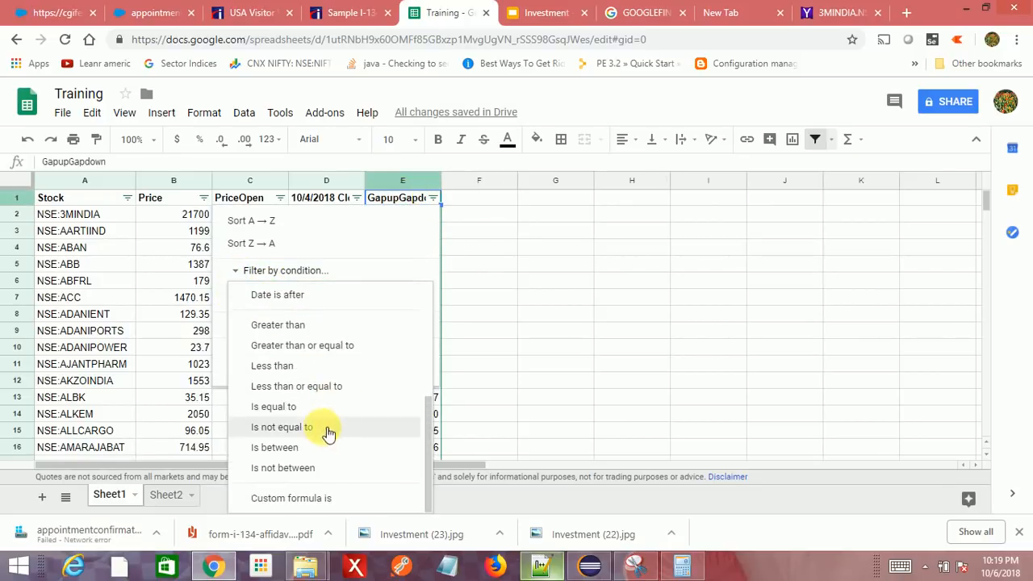
click(299, 367)
click(295, 321)
text(-3)
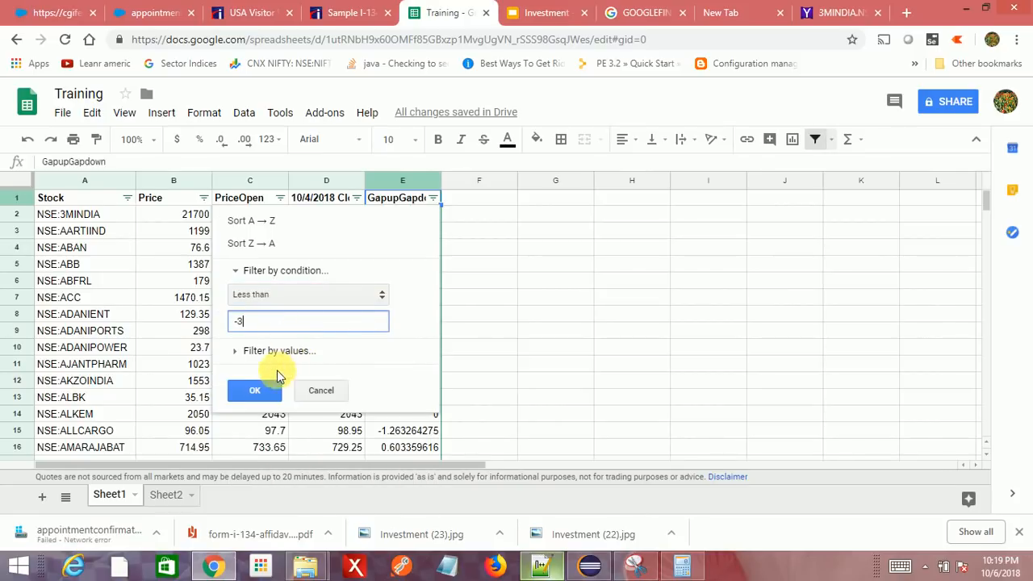
click(258, 391)
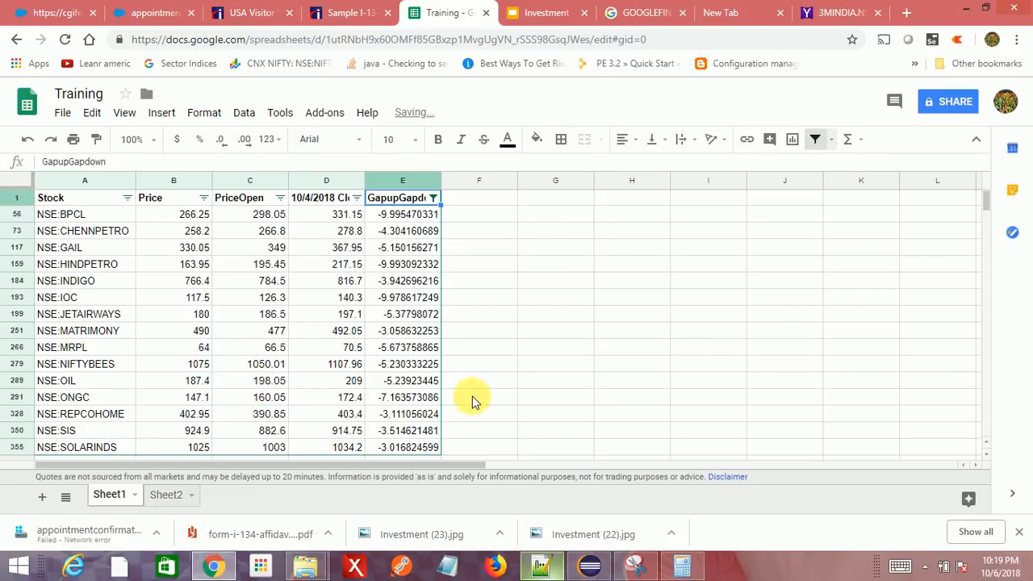
scroll(489, 389, down, 5)
scroll(485, 387, up, 4)
scroll(482, 386, up, 2)
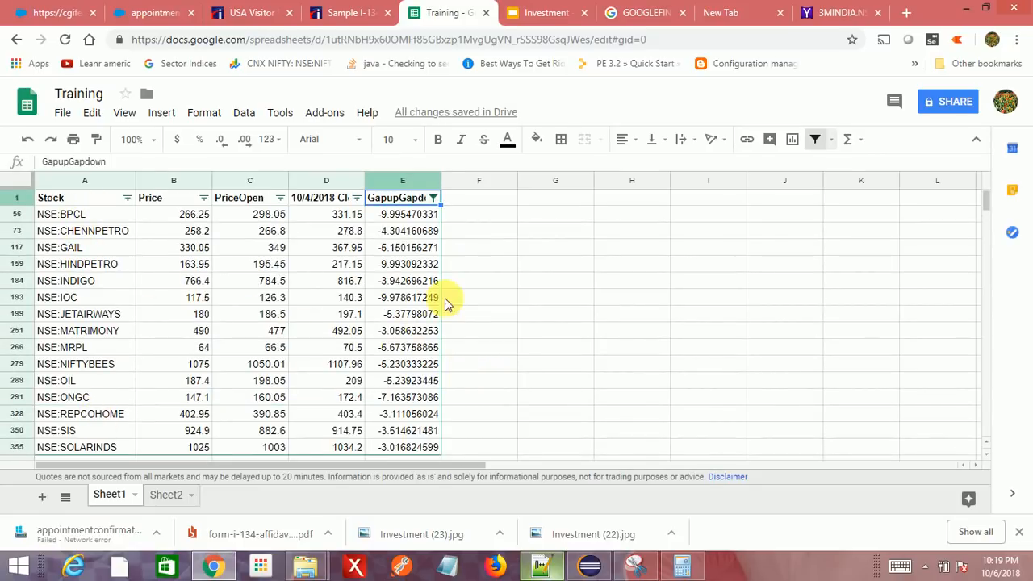
- Change the GapupGapdown filter's Less than threshold to -4 and look through the filtered stocks
click(433, 200)
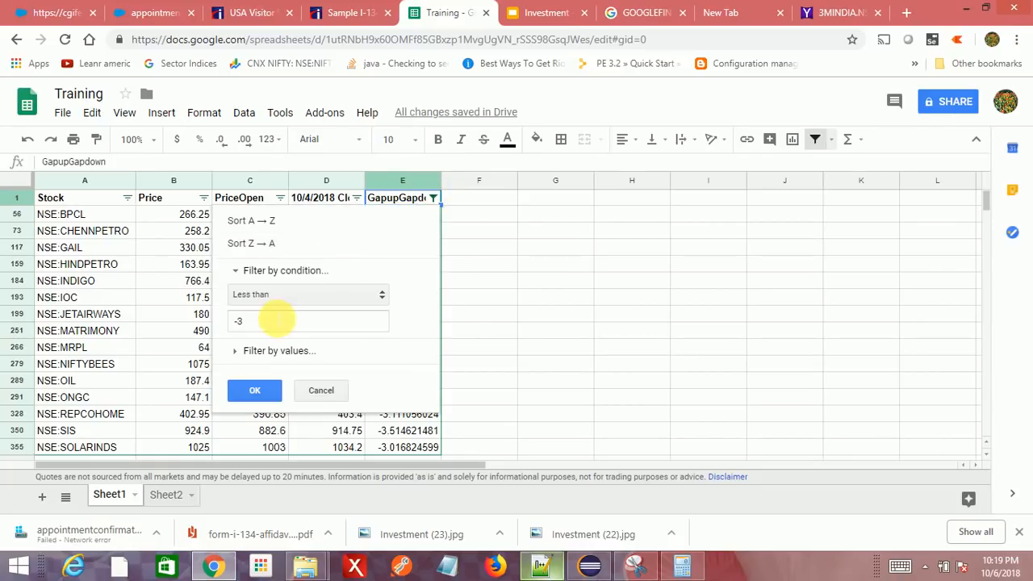
click(280, 320)
text(4)
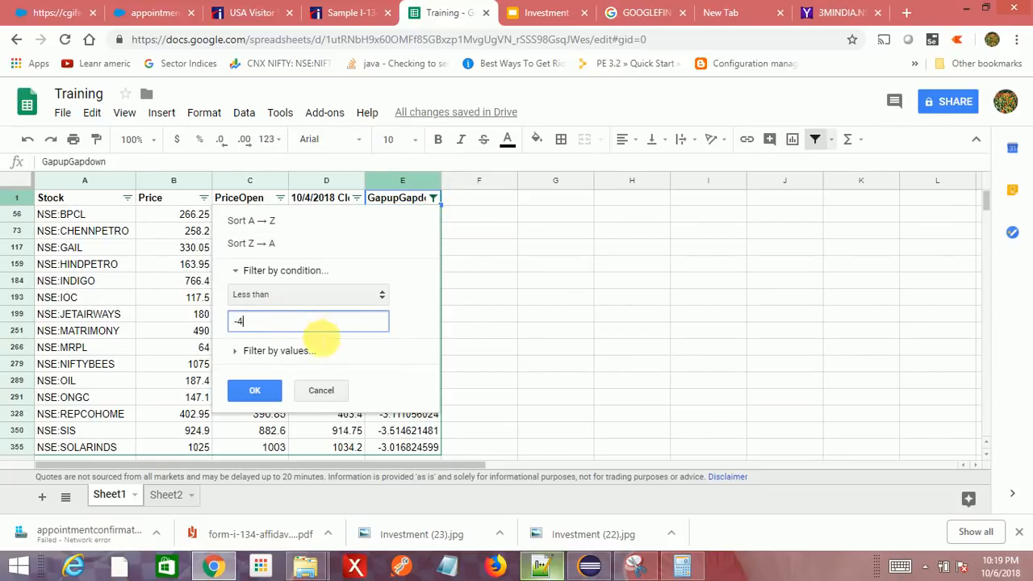
click(254, 391)
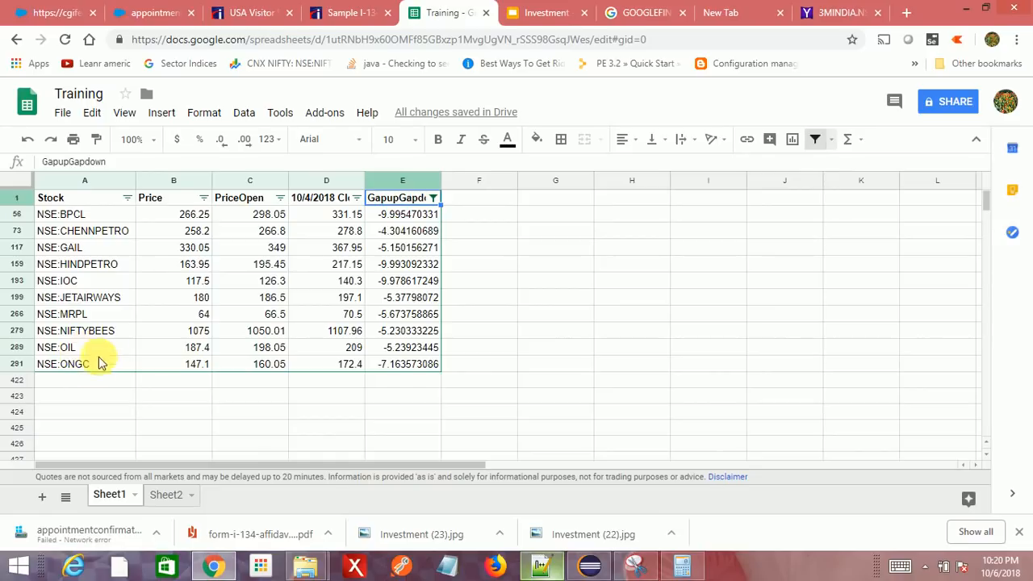
click(108, 268)
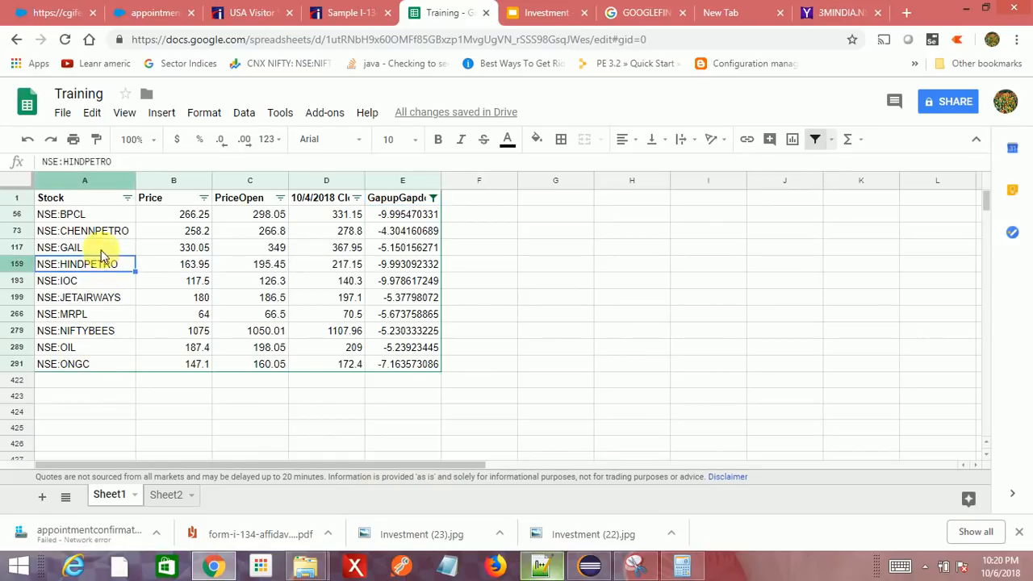
click(107, 238)
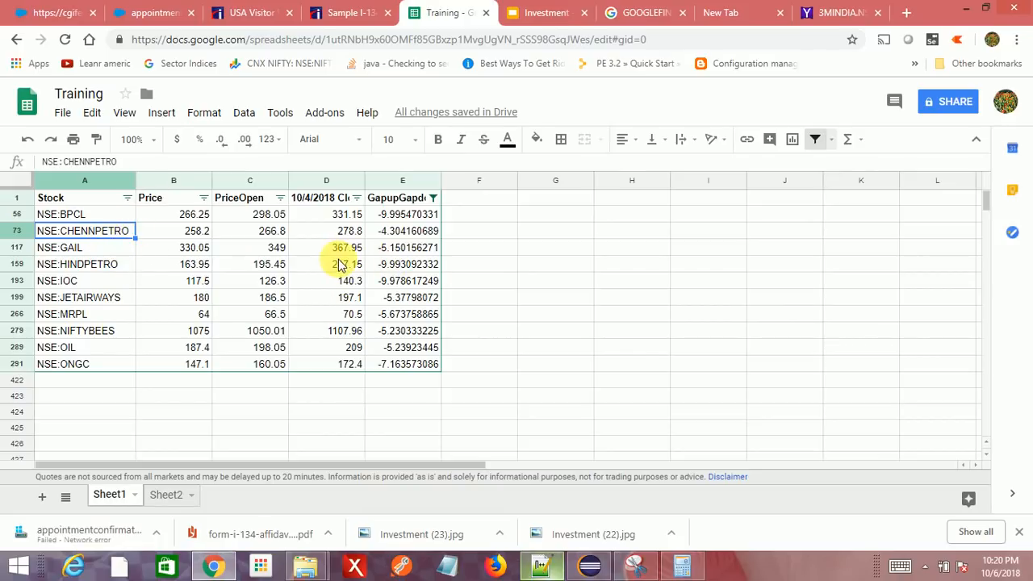
- Copy the NSE:BPCL symbol from the filtered list, search Google for it in the new tab and examine its one-day price chart
click(103, 213)
drag(121, 165, 2, 162)
key(ctrl+c)
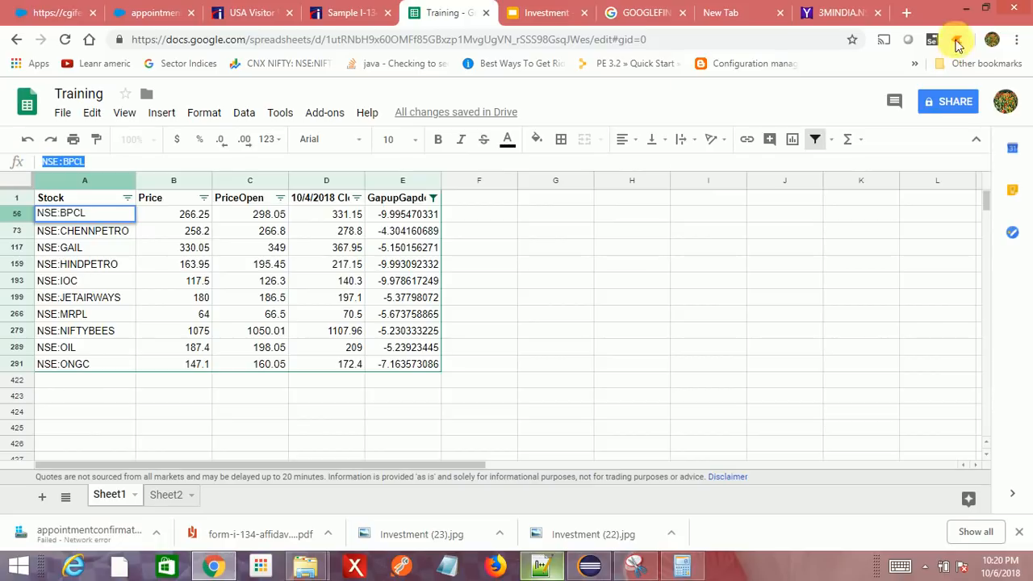
click(710, 20)
key(ctrl+v)
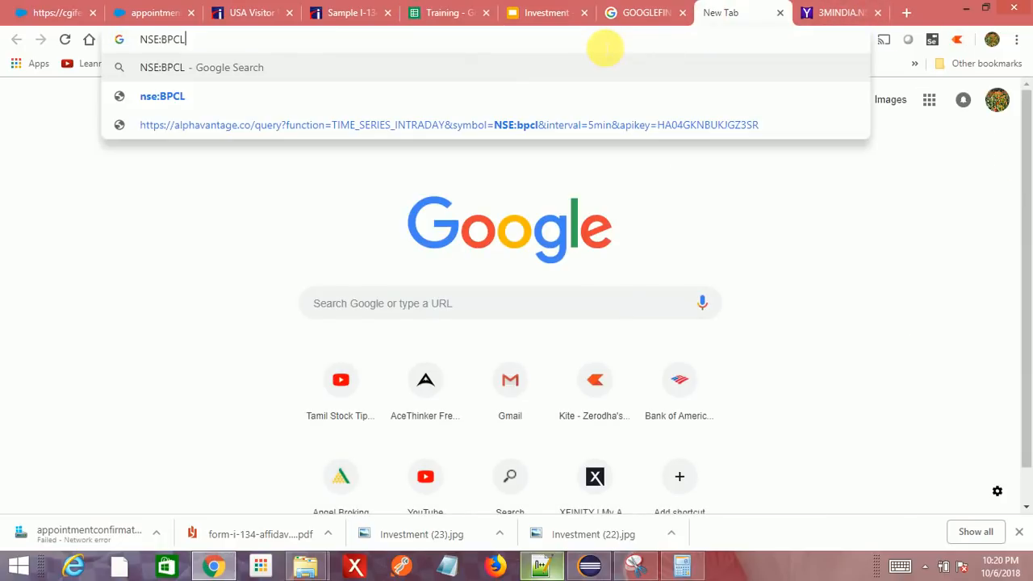
key(Return)
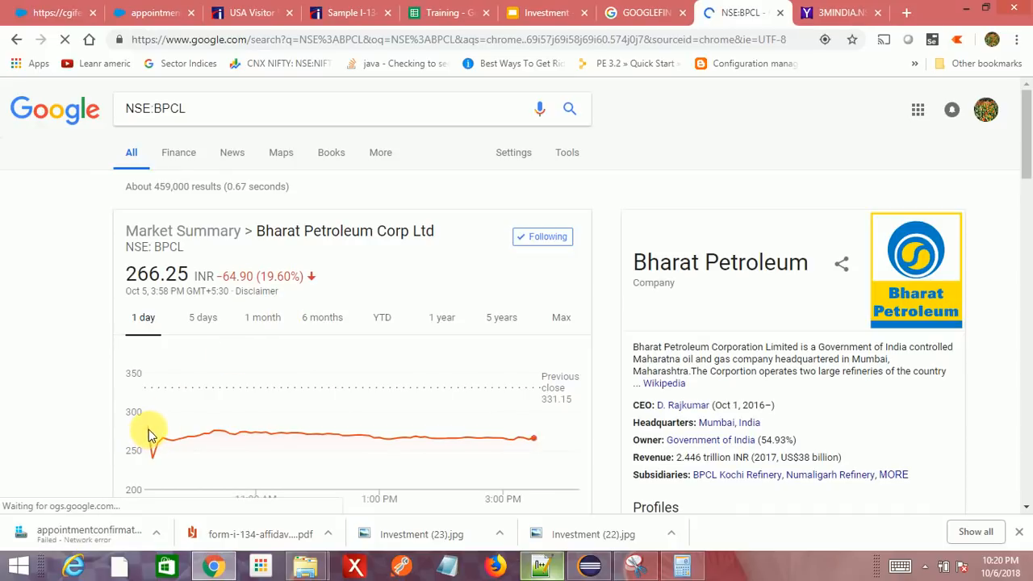
mouse_move(149, 434)
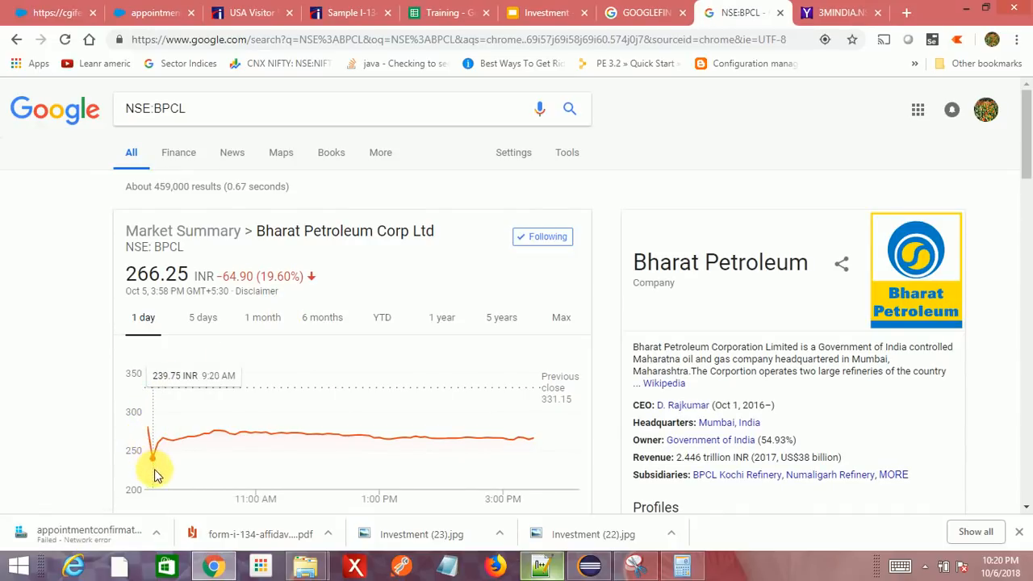
- Take the NSE:JETAIRWAYS symbol from the Training sheet and search Google for it in place of NSE:BPCL
click(450, 20)
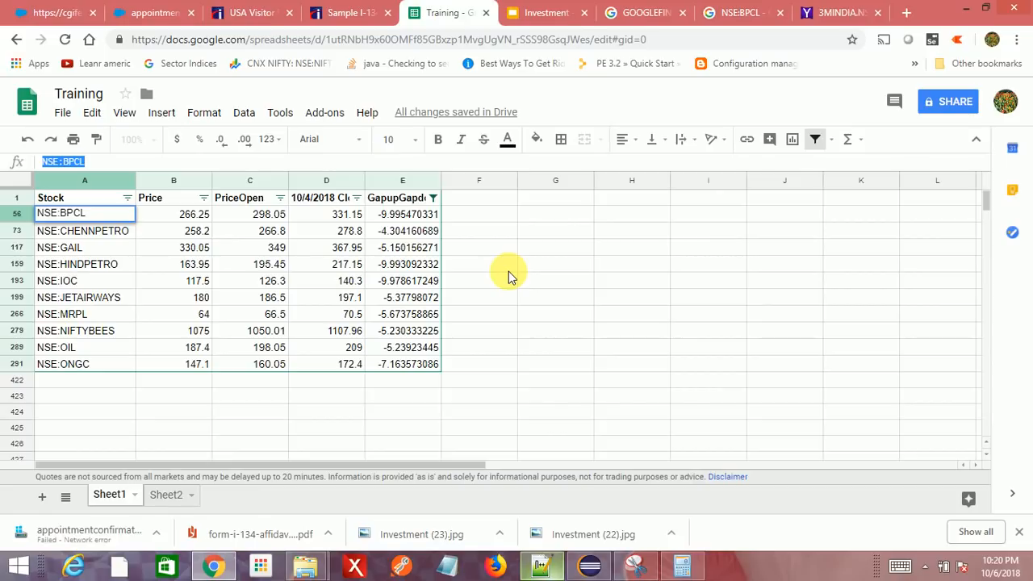
click(121, 299)
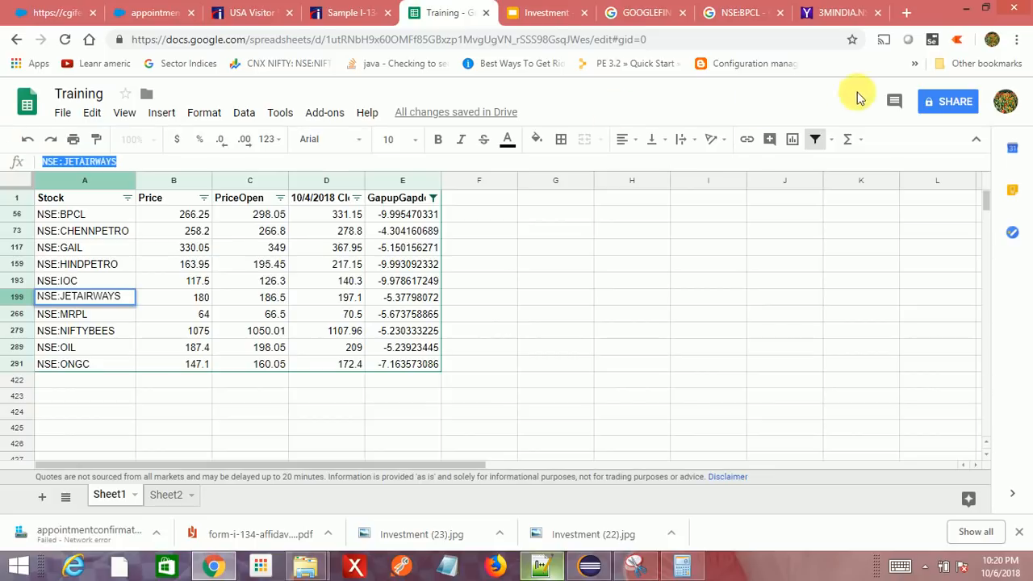
click(734, 12)
triple_click(279, 109)
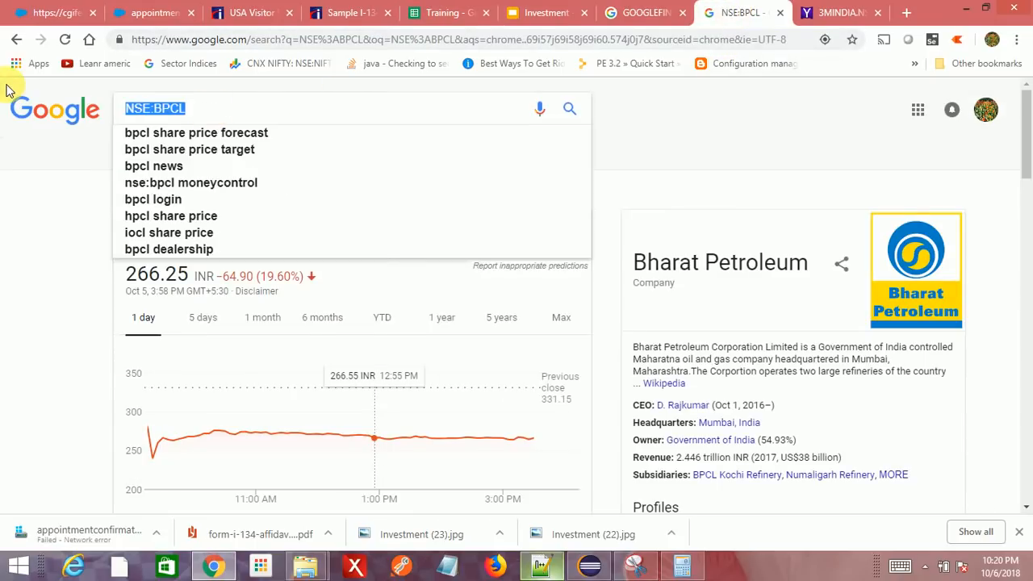
text(NSE:JETAIRWAYS)
key(Return)
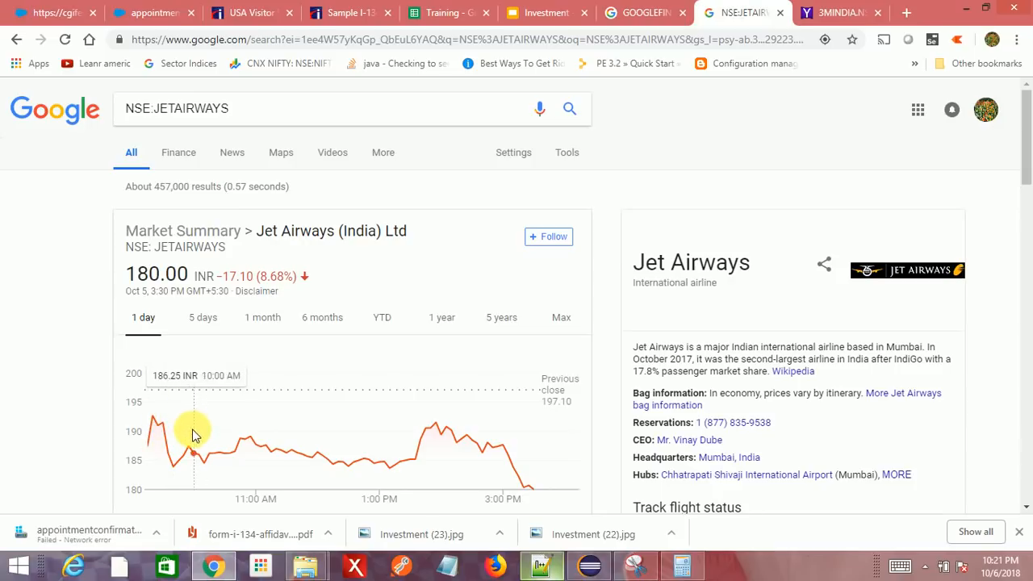
- Return to the Training sheet and copy the NSE:GAIL symbol from the filtered stock list
click(440, 15)
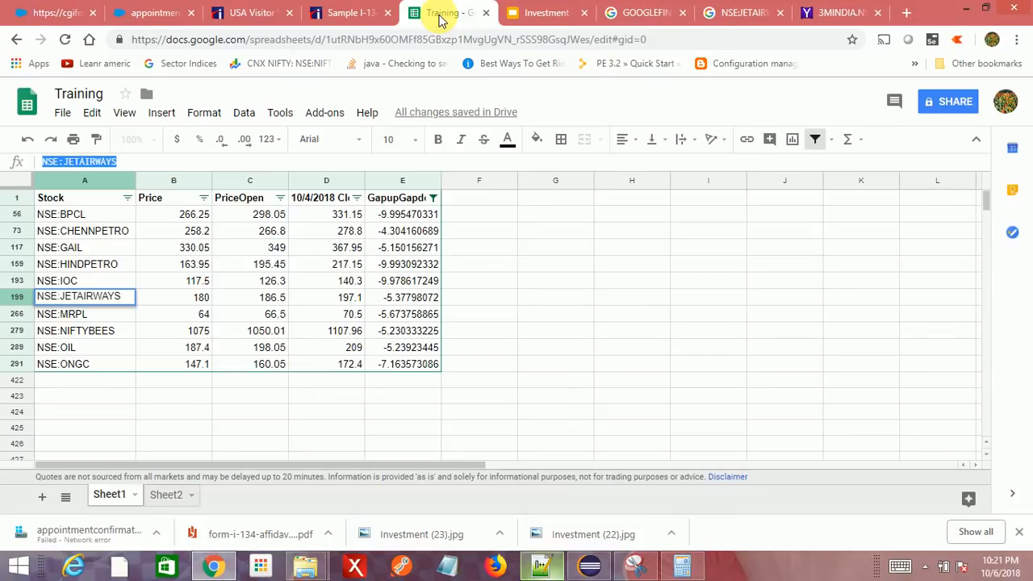
click(85, 280)
click(84, 247)
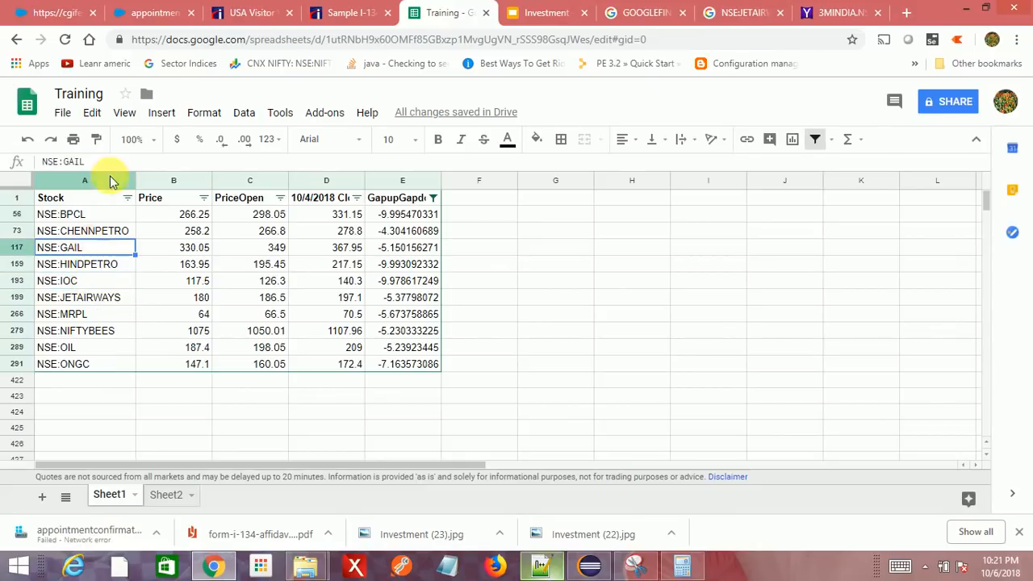
triple_click(105, 164)
key(ctrl+c)
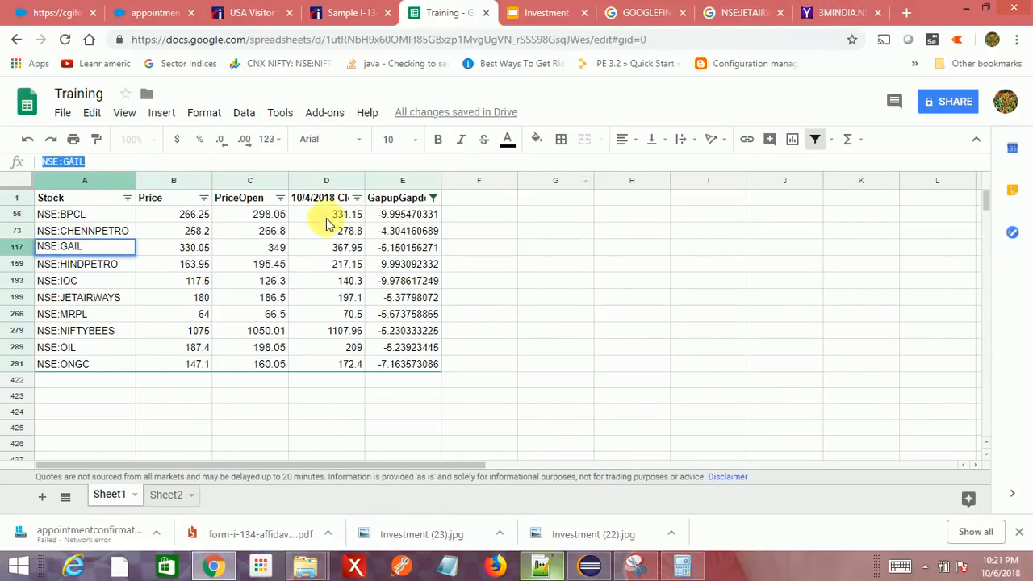
- Search Google for the copied ticker NSE:GAIL and examine the start of its one-day price chart
click(736, 13)
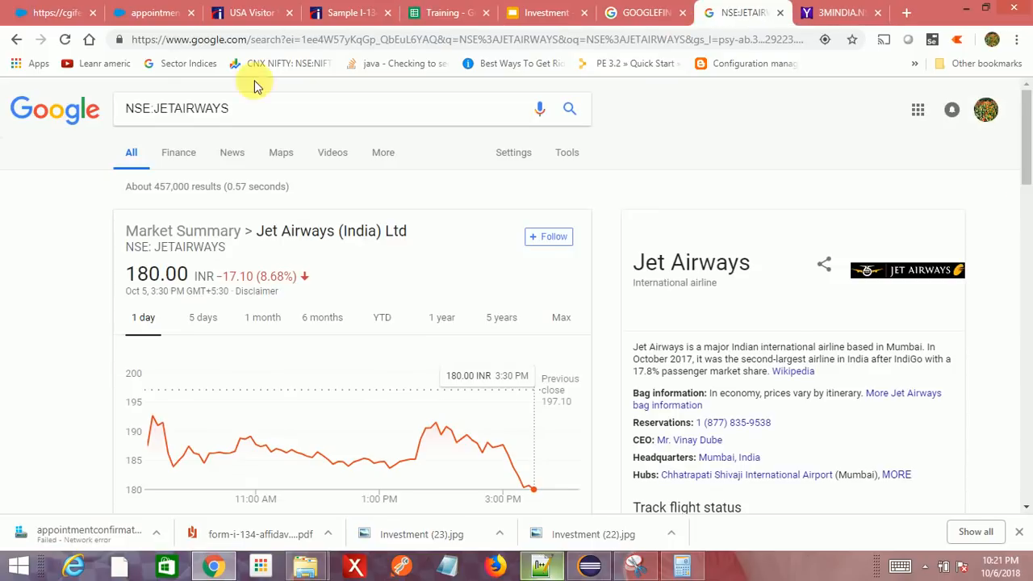
click(260, 110)
key(ctrl+a)
key(ctrl+v)
key(Return)
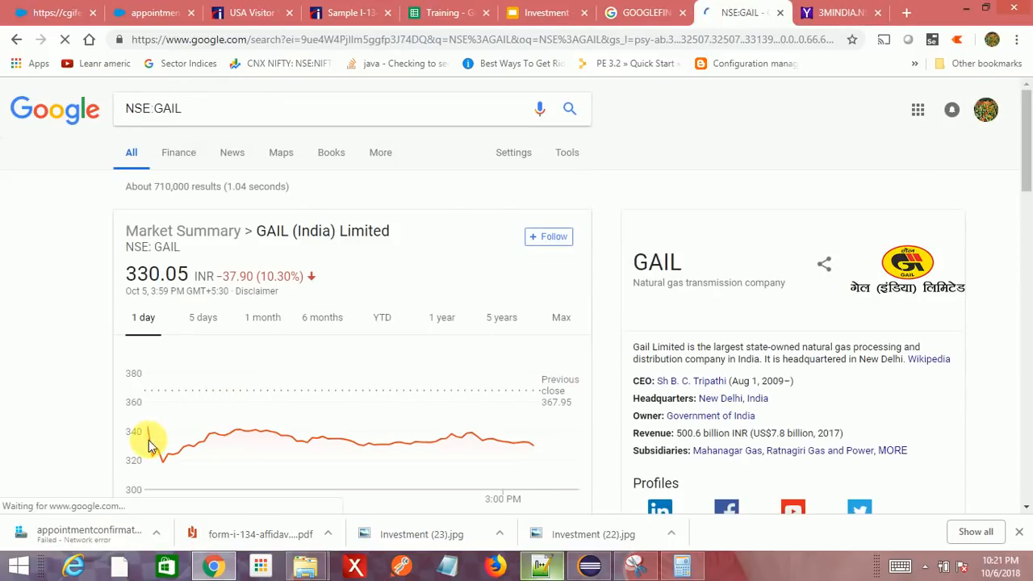
mouse_move(148, 443)
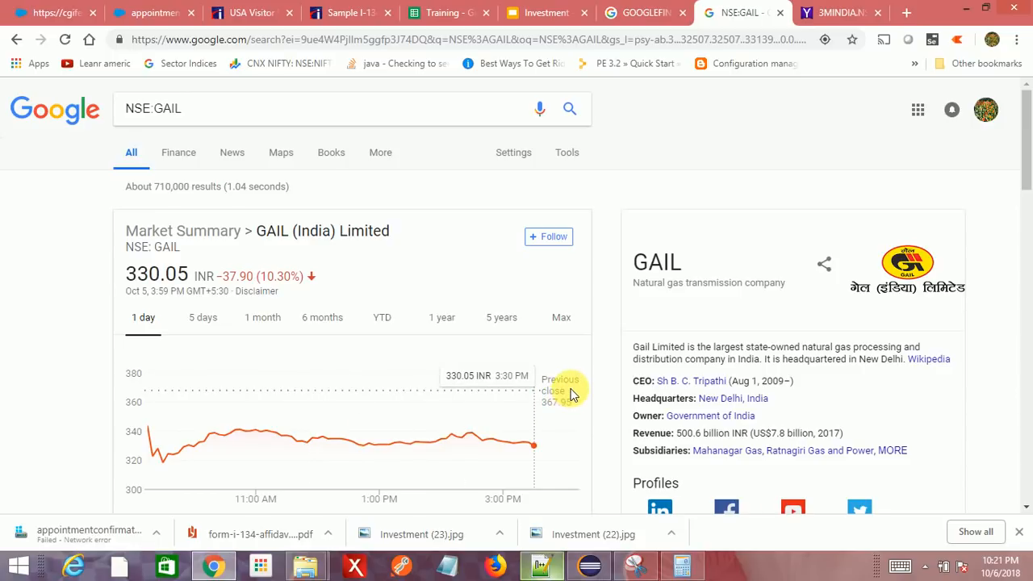
- Return to the Training spreadsheet, remove the active filter, and check the GapupGapdown formula in E2
click(442, 11)
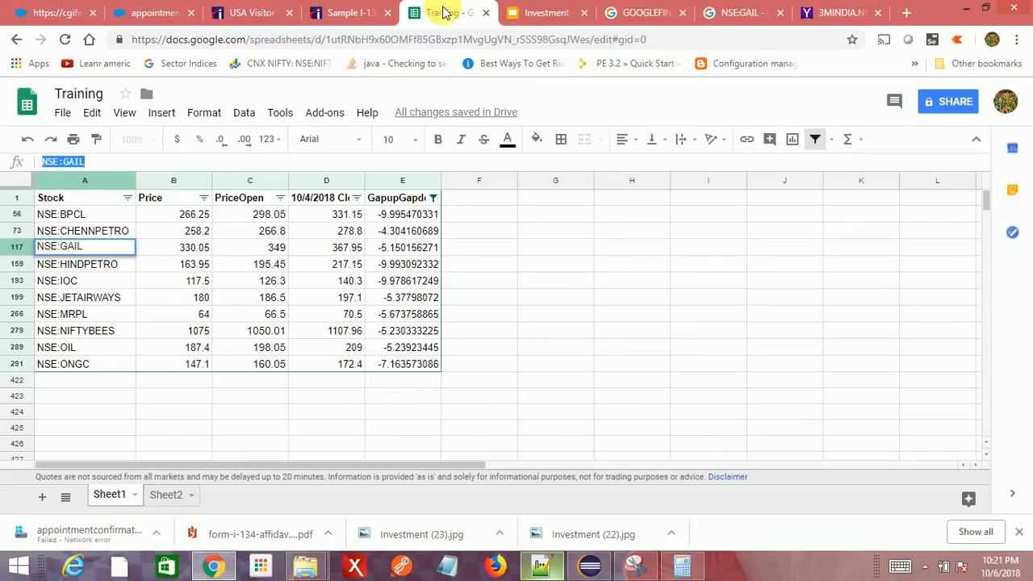
click(409, 180)
click(814, 140)
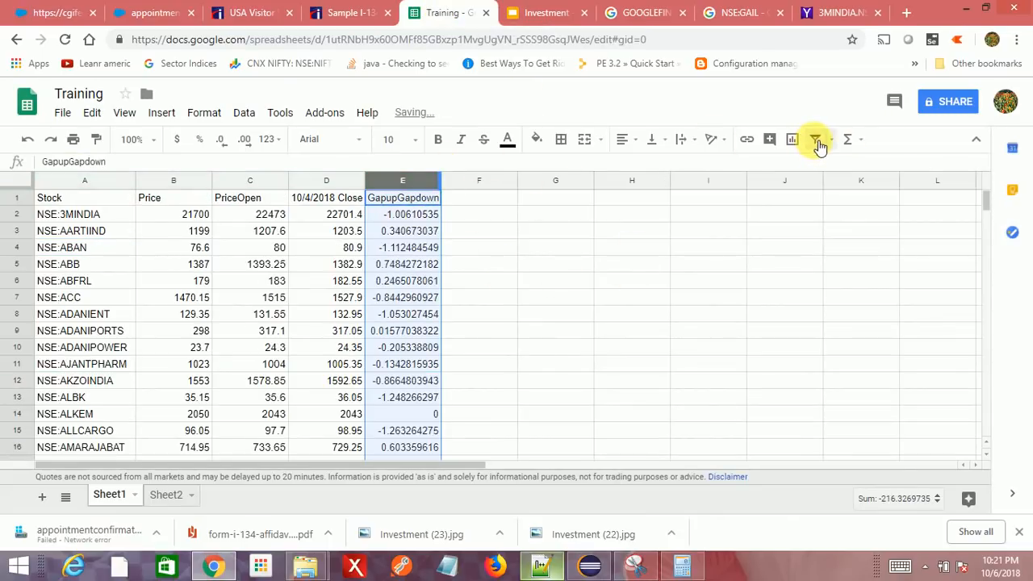
click(537, 248)
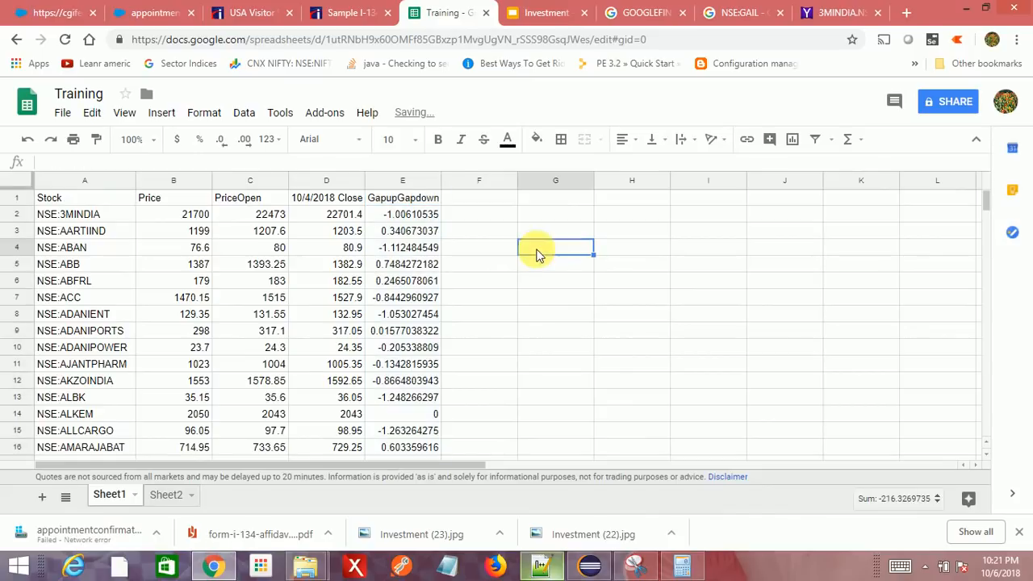
click(427, 203)
click(418, 218)
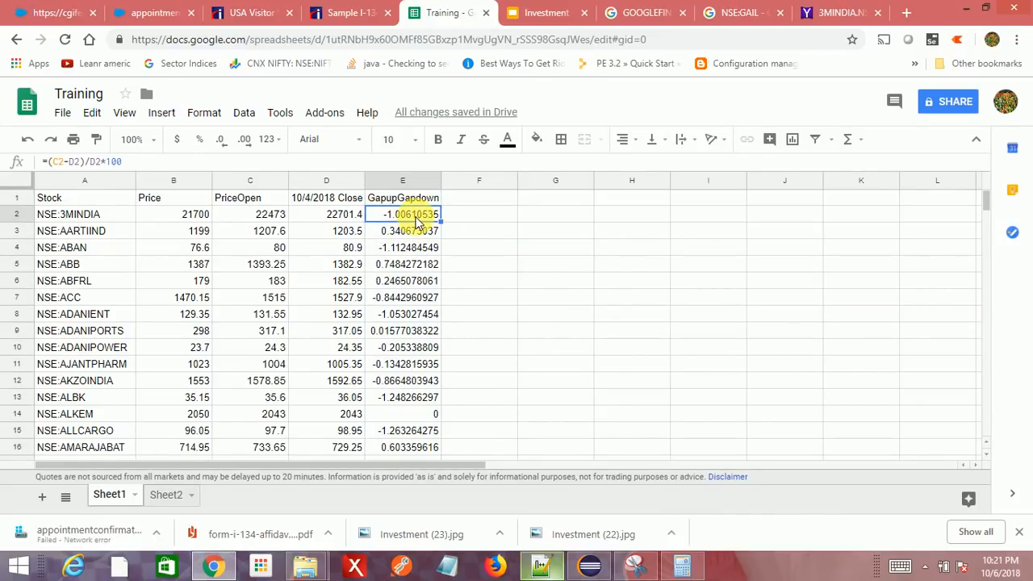
- Create a filter on the stock table showing only rows with GapupGapdown greater than 3
click(423, 198)
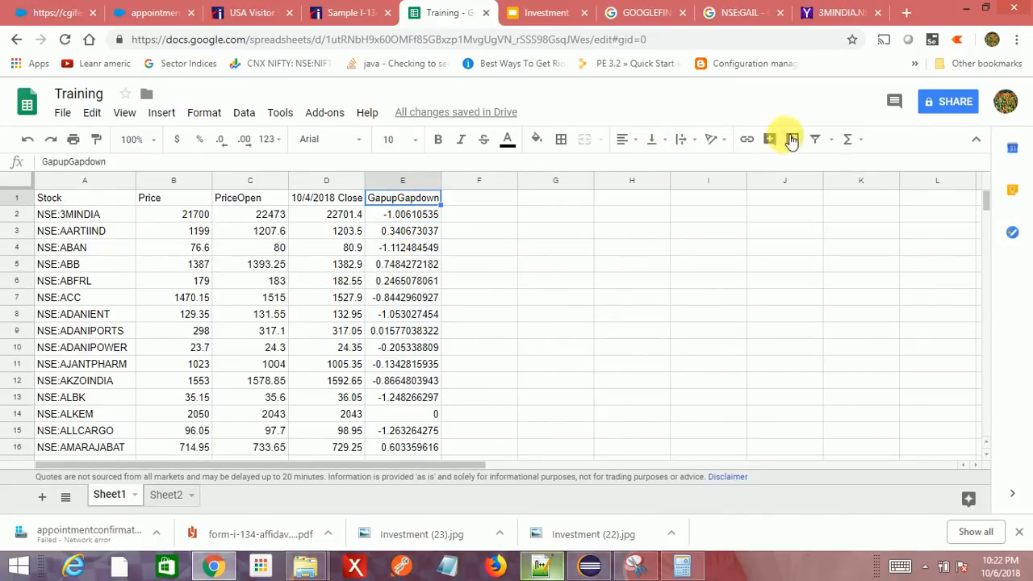
click(816, 139)
click(433, 197)
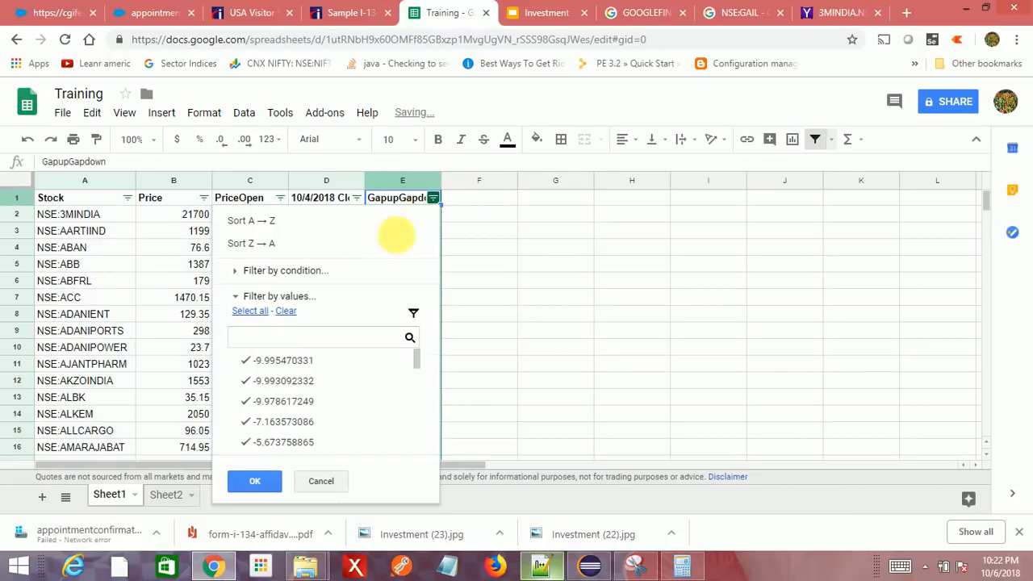
click(247, 274)
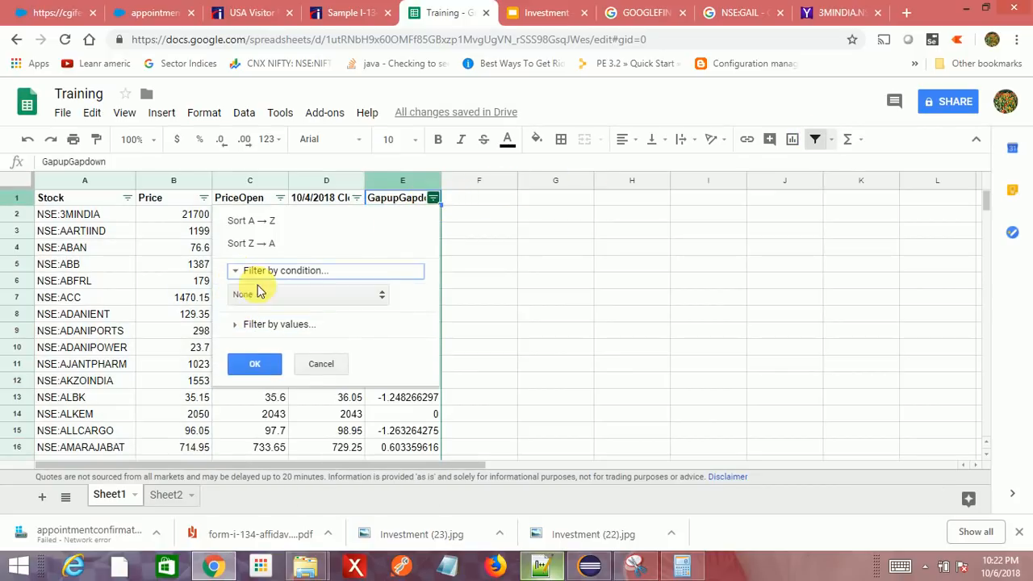
click(258, 292)
scroll(318, 355, down, 2)
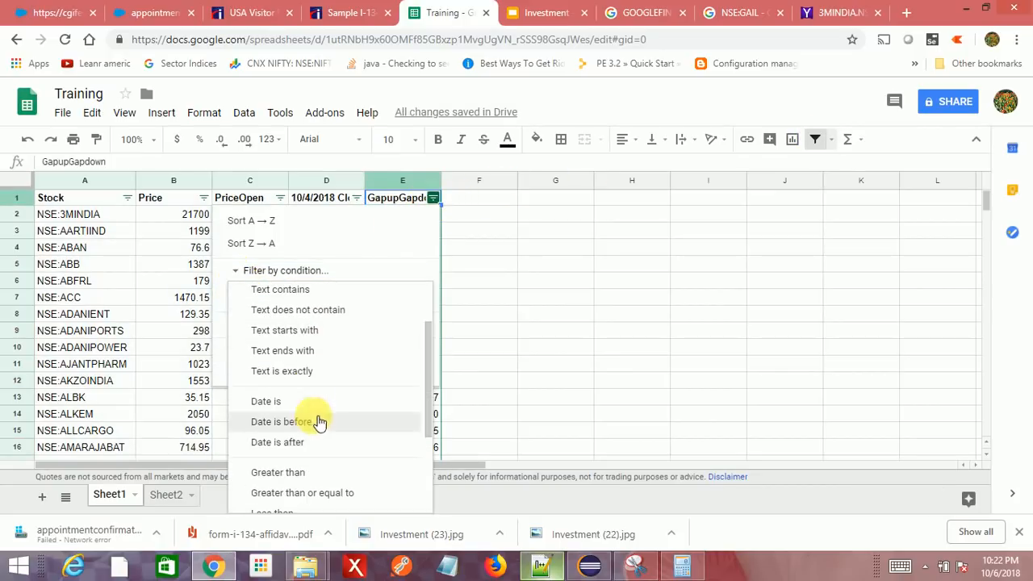
click(278, 472)
click(295, 323)
text(3)
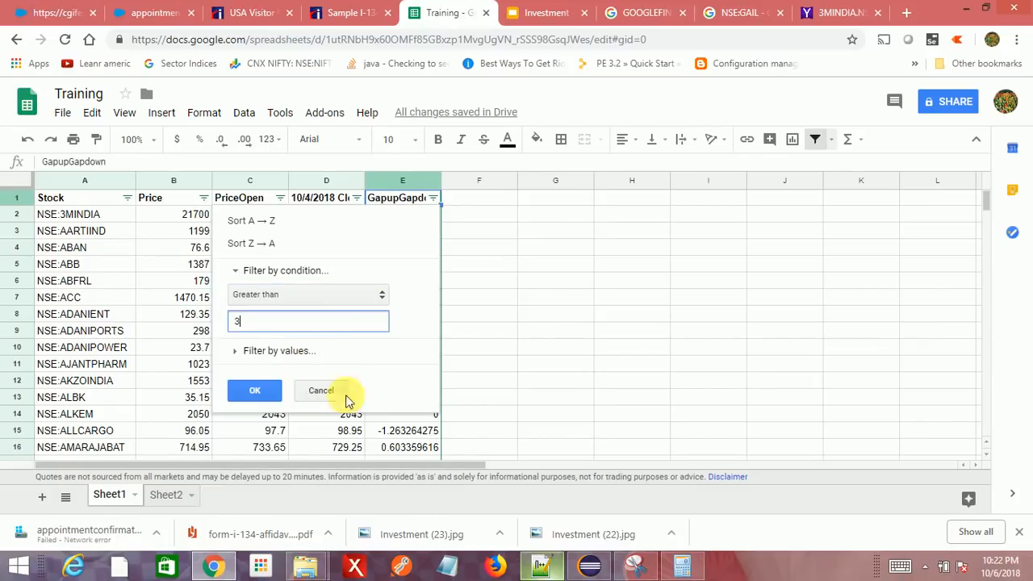
click(269, 395)
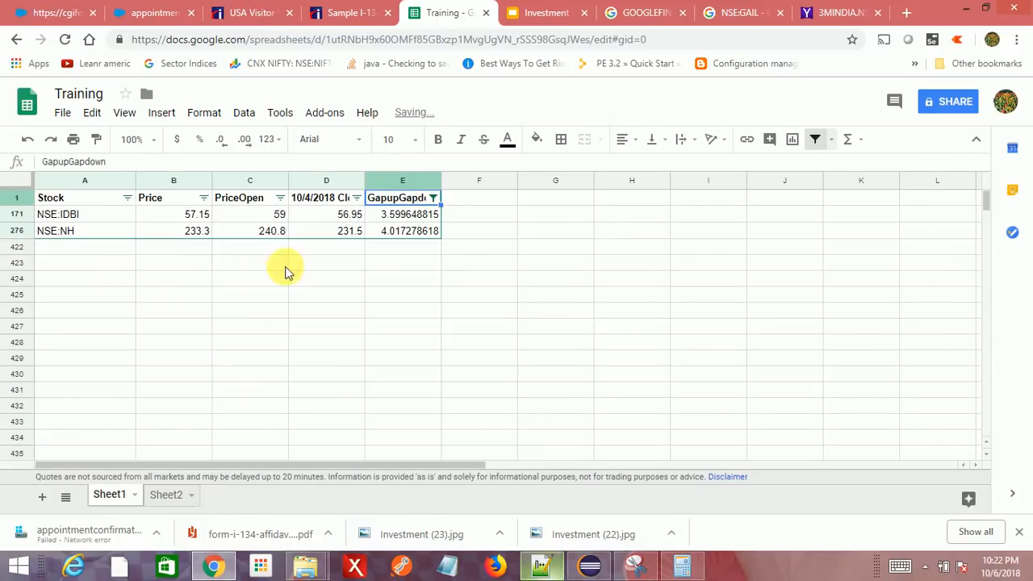
- Copy the NSE:IDBI ticker from the filtered list, search Google for it, and examine its one-day price chart
click(71, 215)
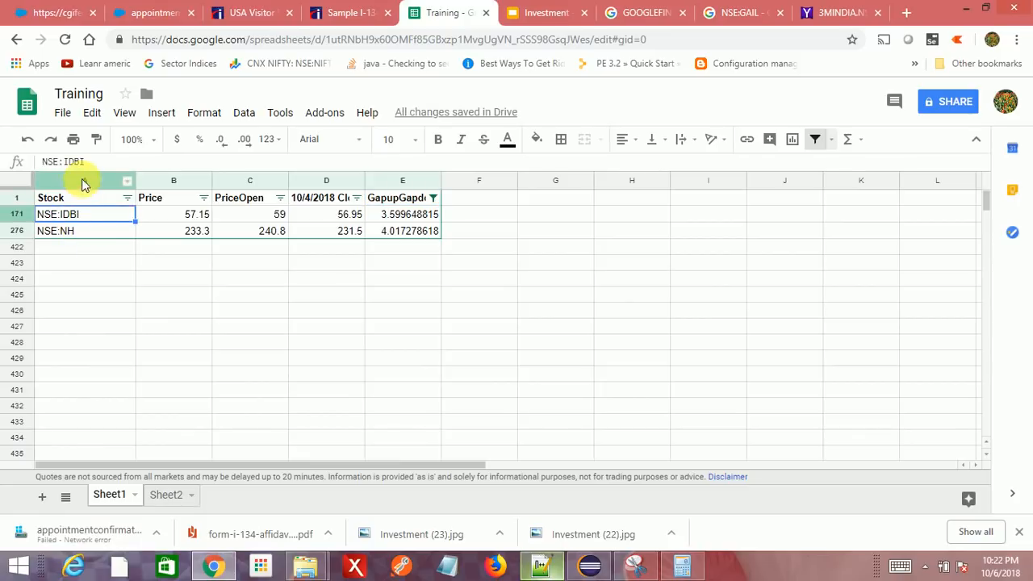
drag(85, 161, 11, 143)
key(ctrl+c)
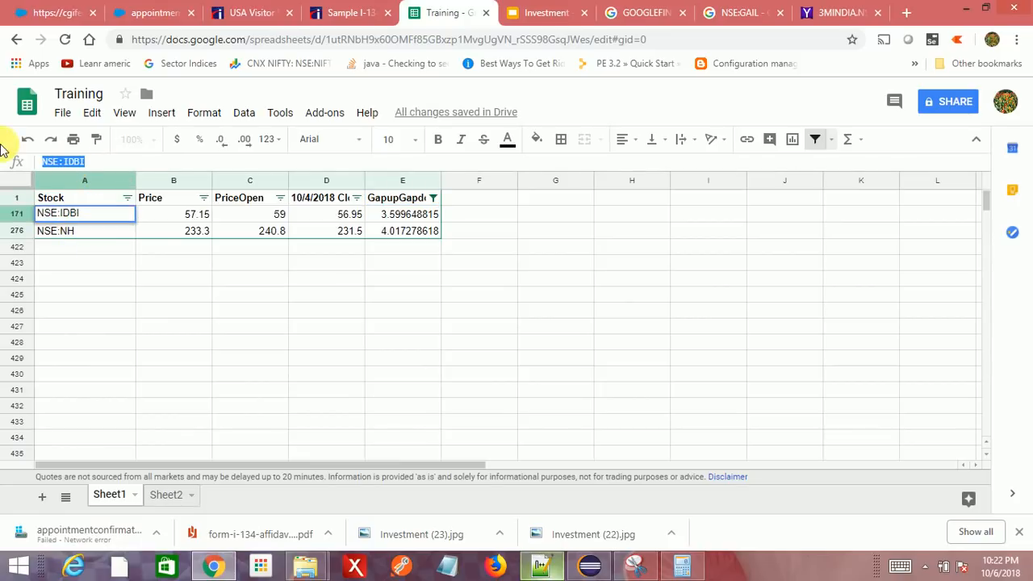
click(738, 13)
drag(312, 108, 4, 114)
key(ctrl+v)
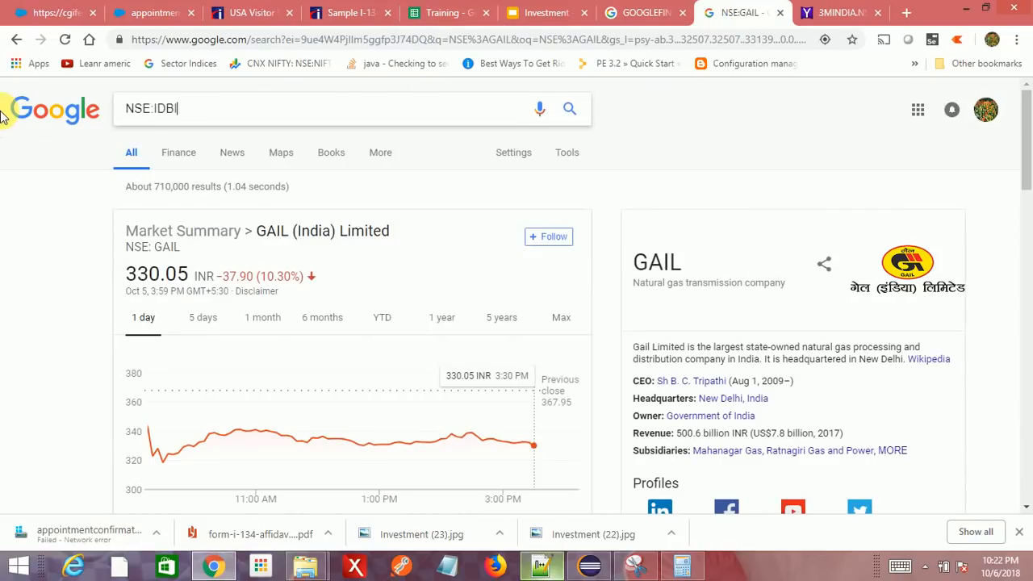
key(Return)
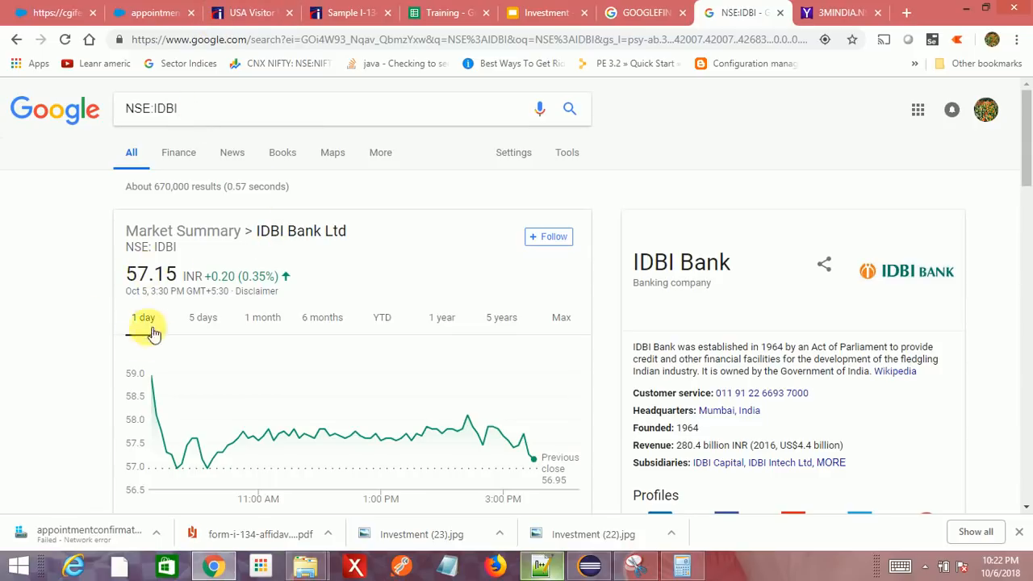
mouse_move(154, 393)
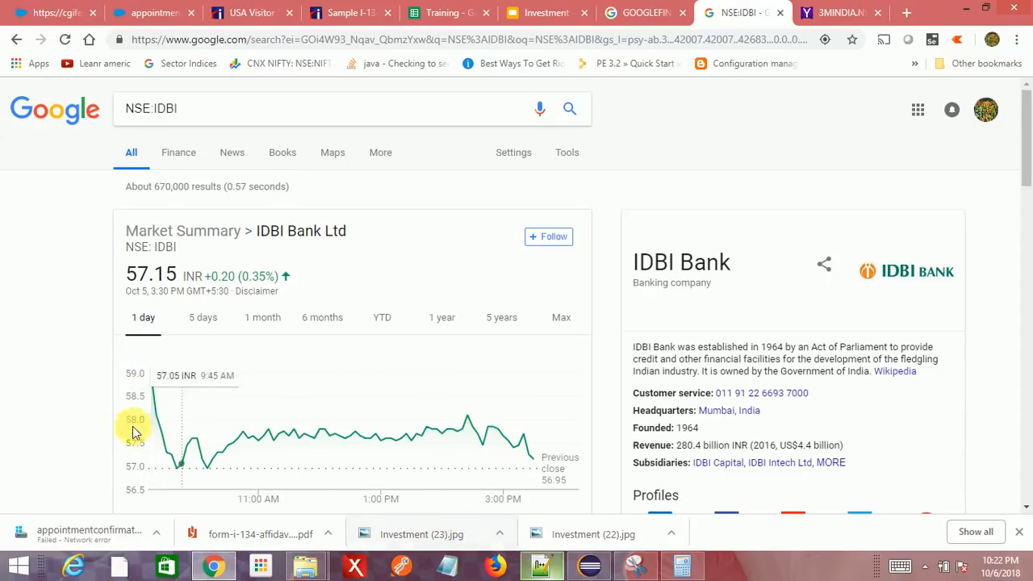
- Copy the NSE:NH ticker from the filtered list, search Google for it, and examine its one-day price chart
click(447, 12)
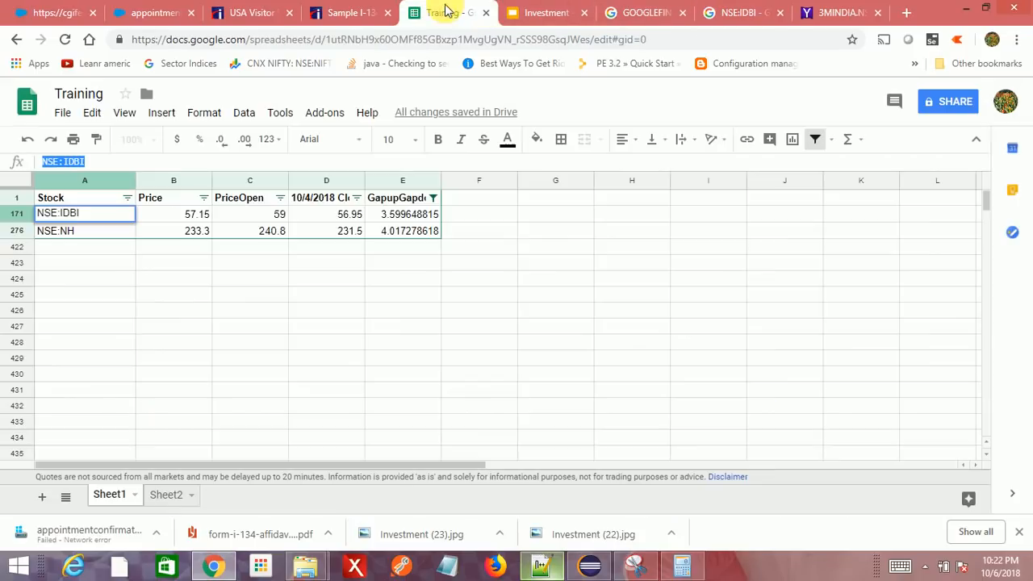
click(98, 236)
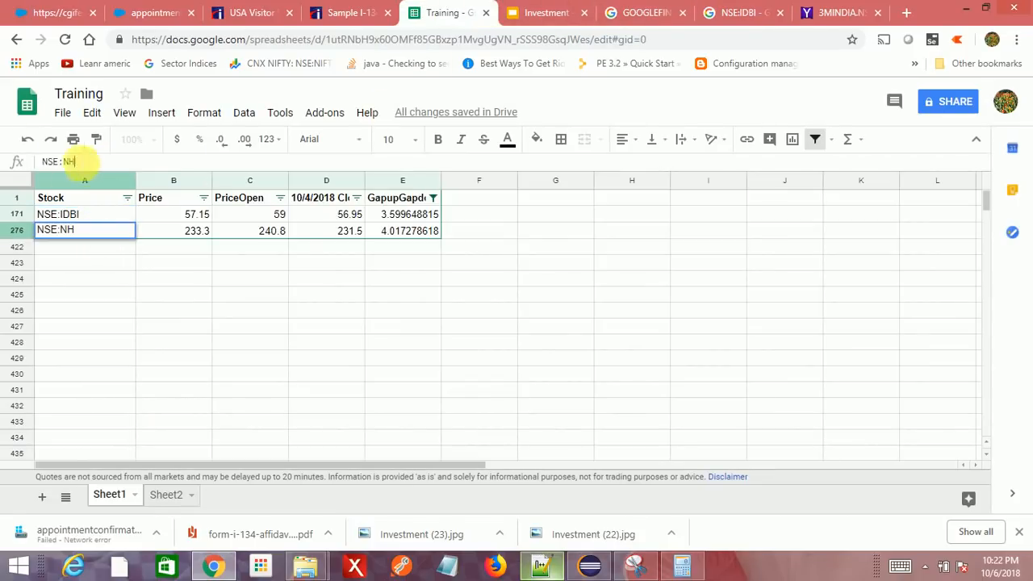
click(736, 13)
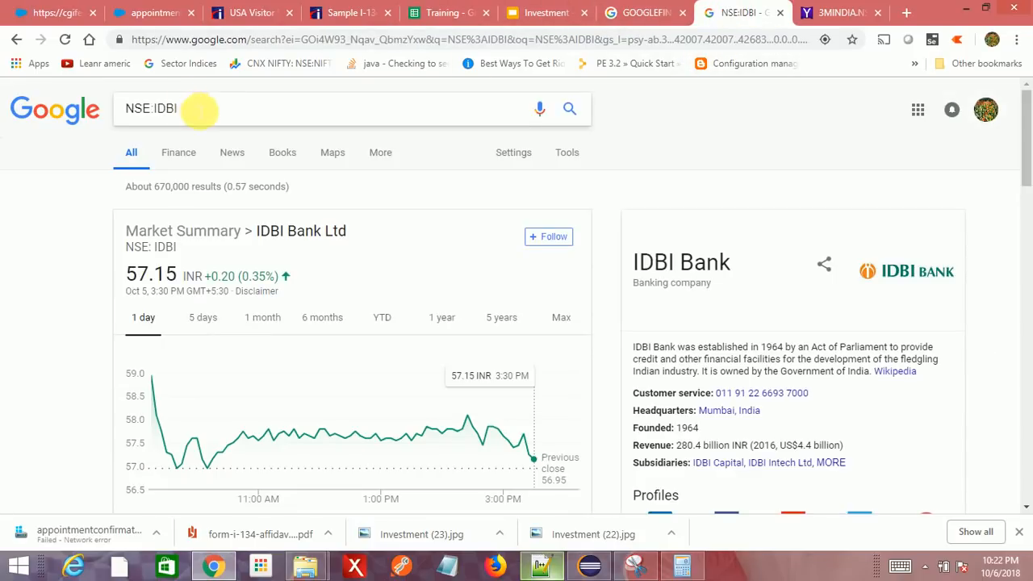
click(199, 105)
key(ctrl+a)
text(NSE:NH)
key(Return)
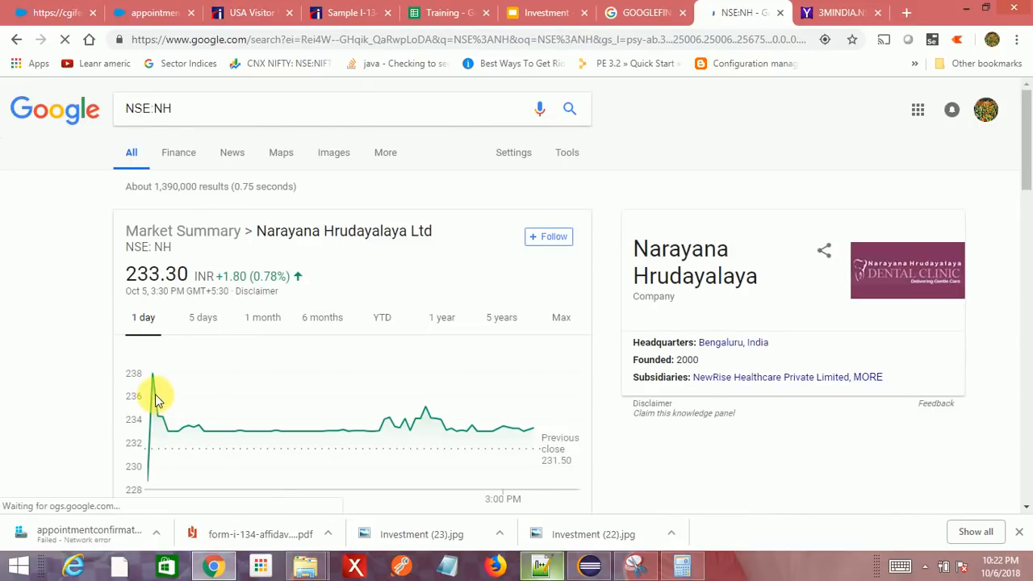
mouse_move(153, 393)
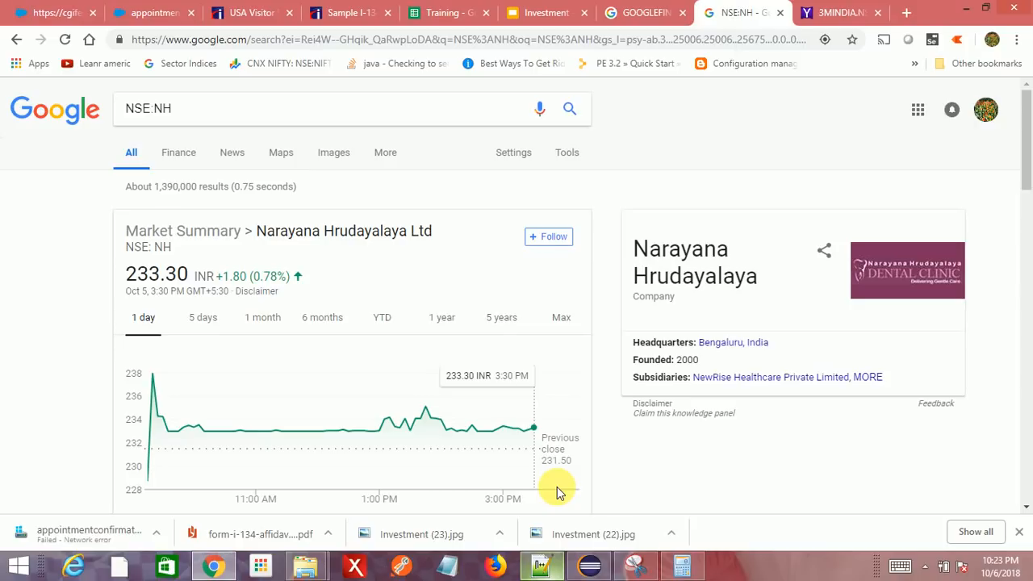
- Remove the filter from the stock table in the Training spreadsheet and check the system calendar for October and September 2018
click(443, 13)
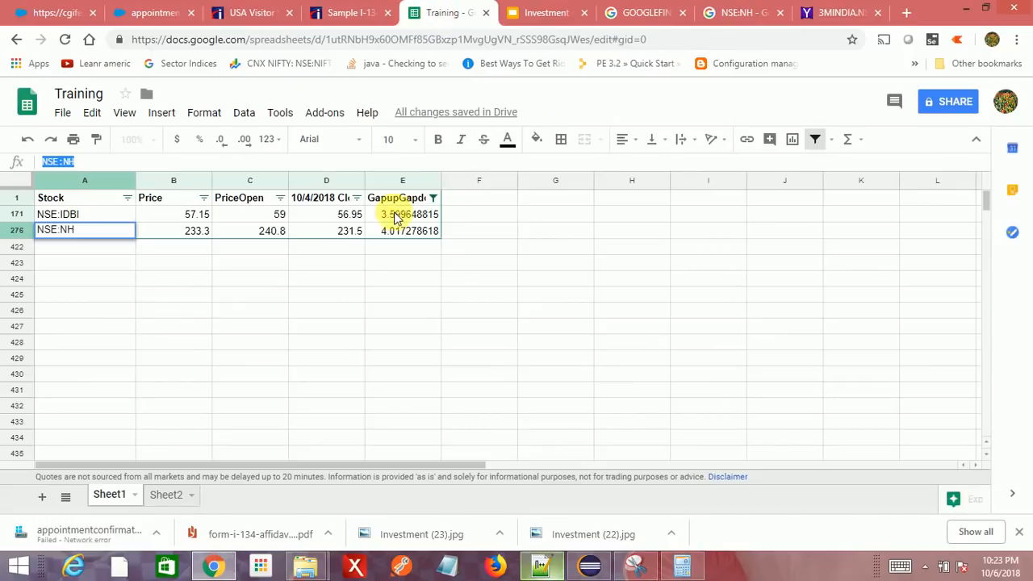
click(817, 140)
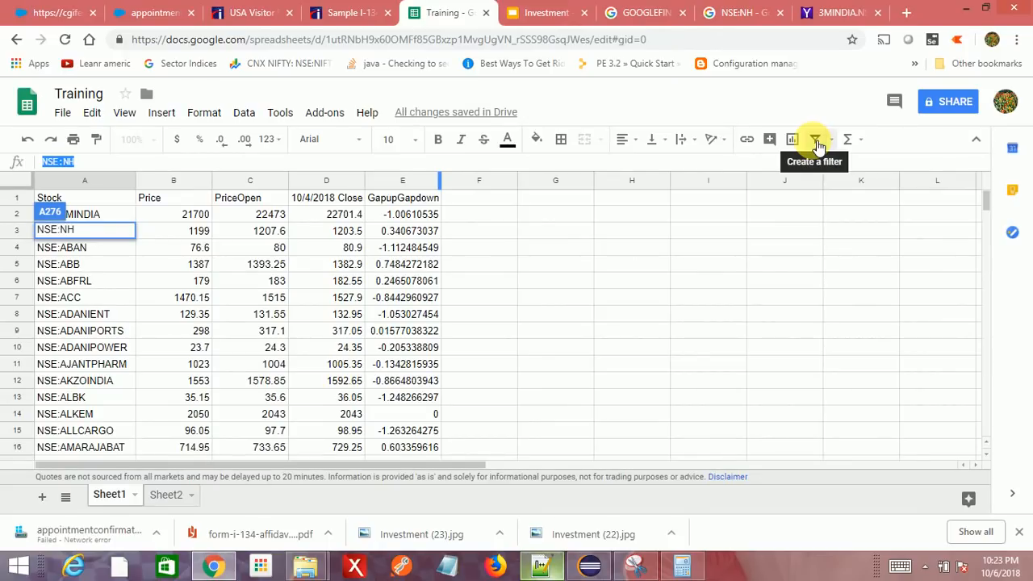
click(999, 566)
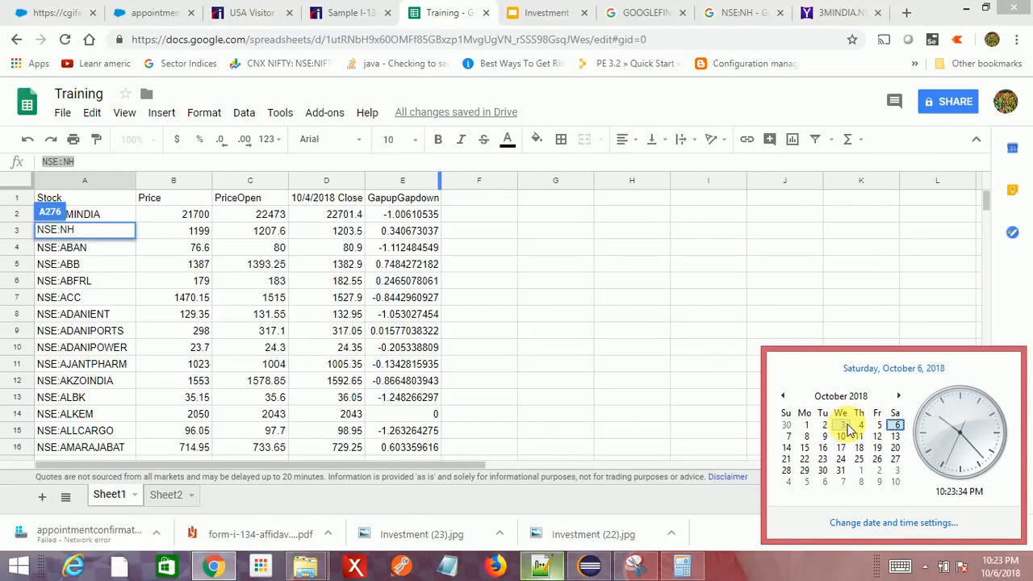
click(781, 395)
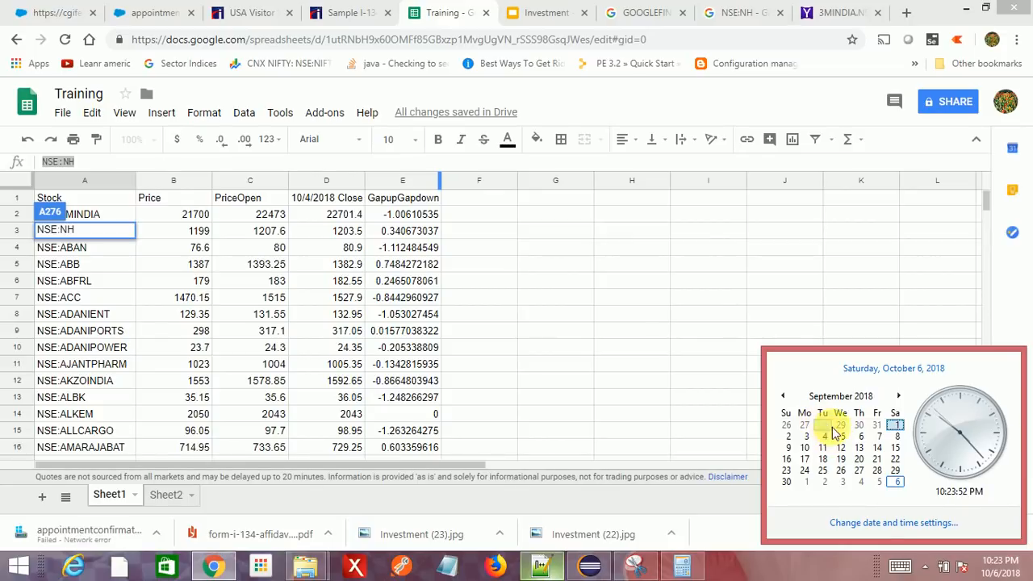
double_click(636, 300)
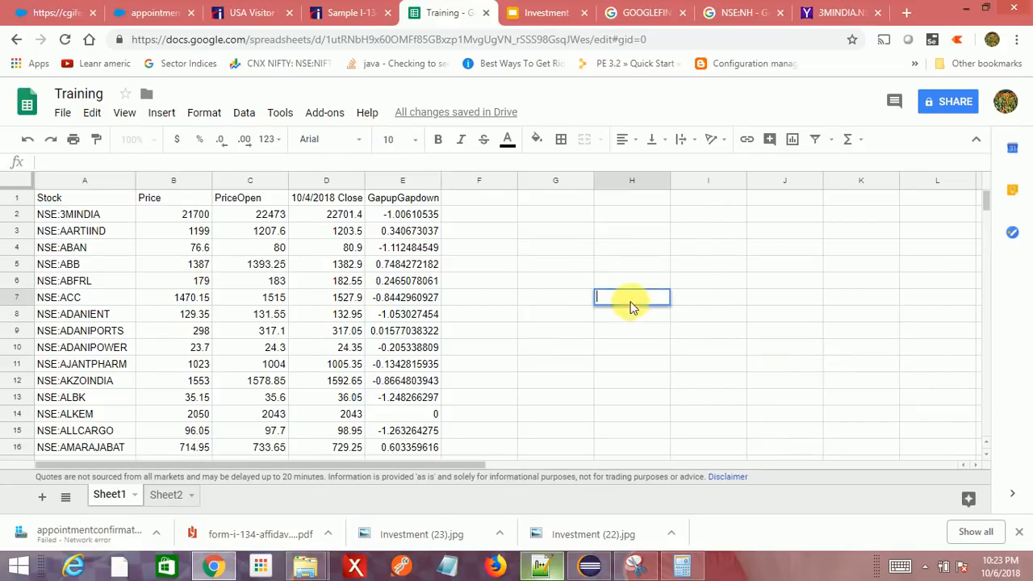
- Set the GOOGLEFINANCE close date in D2 to 09/03/2018 and fill the formula down through D421
click(420, 214)
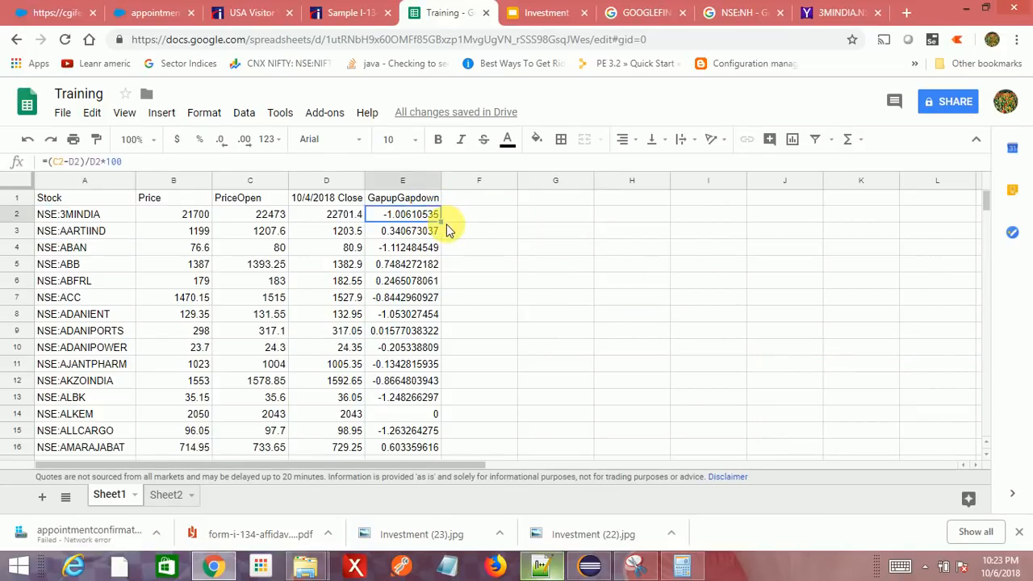
click(342, 214)
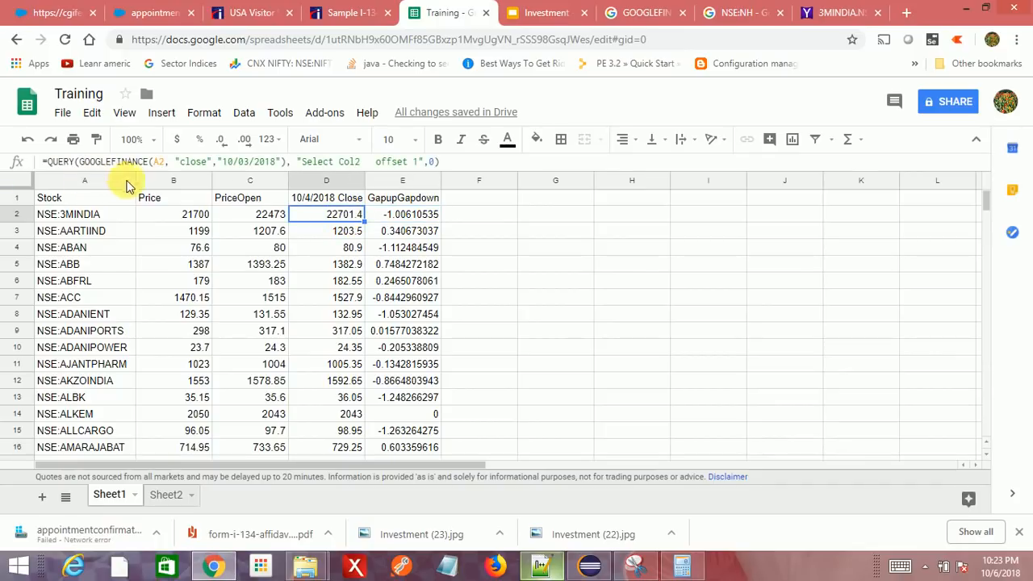
click(415, 218)
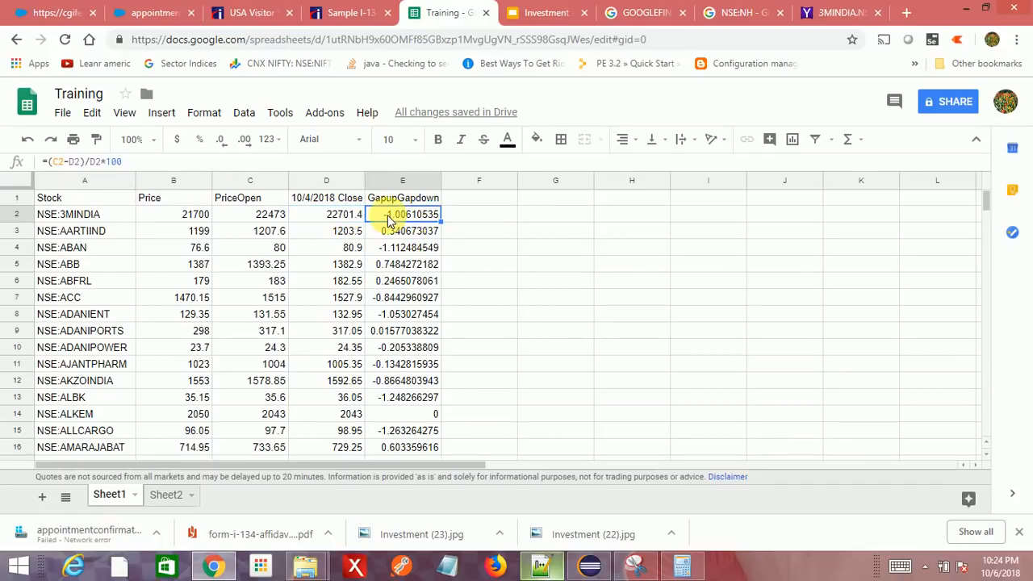
click(341, 215)
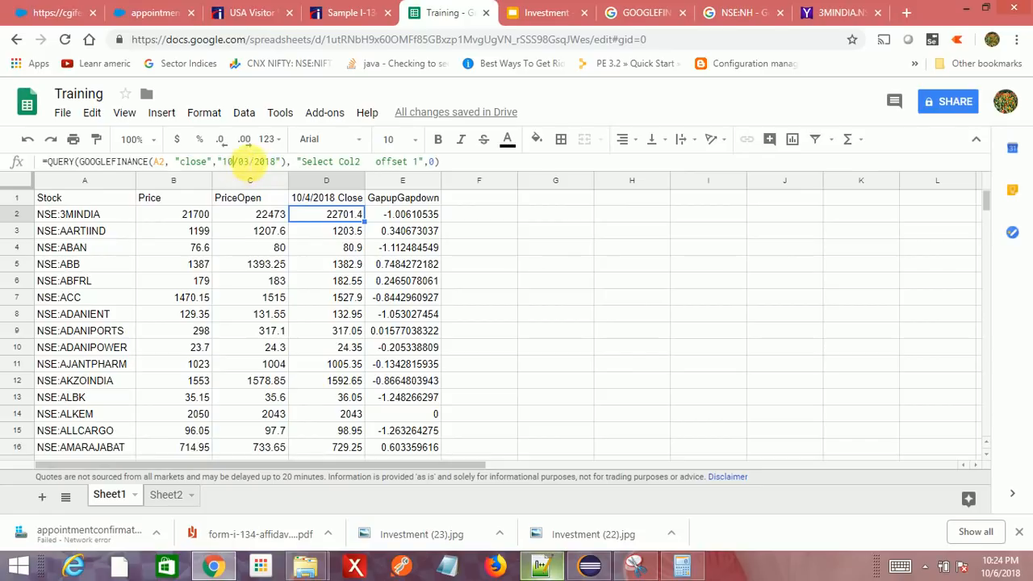
click(237, 163)
key(BackSpace)
key(BackSpace)
text(09)
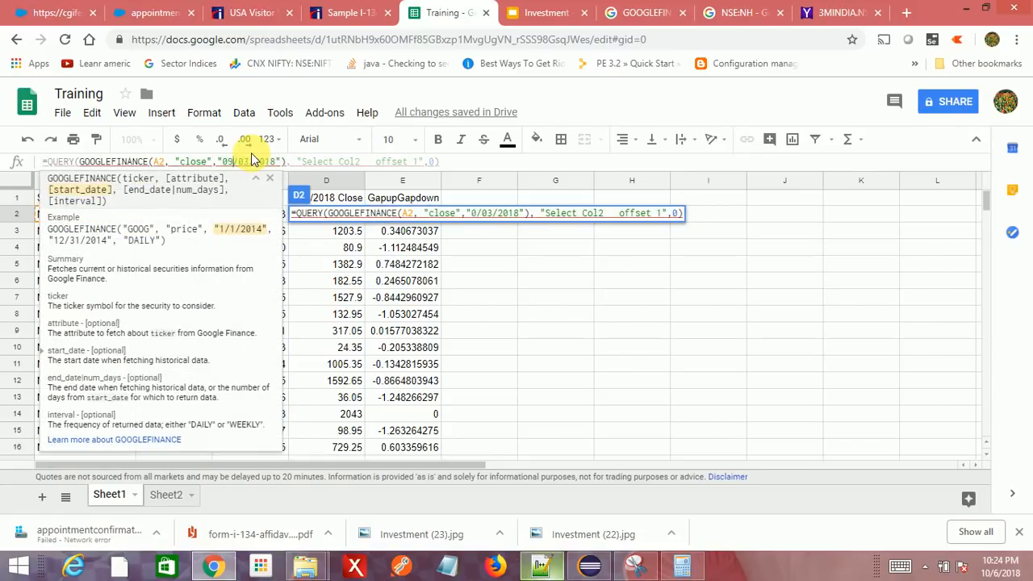
key(Return)
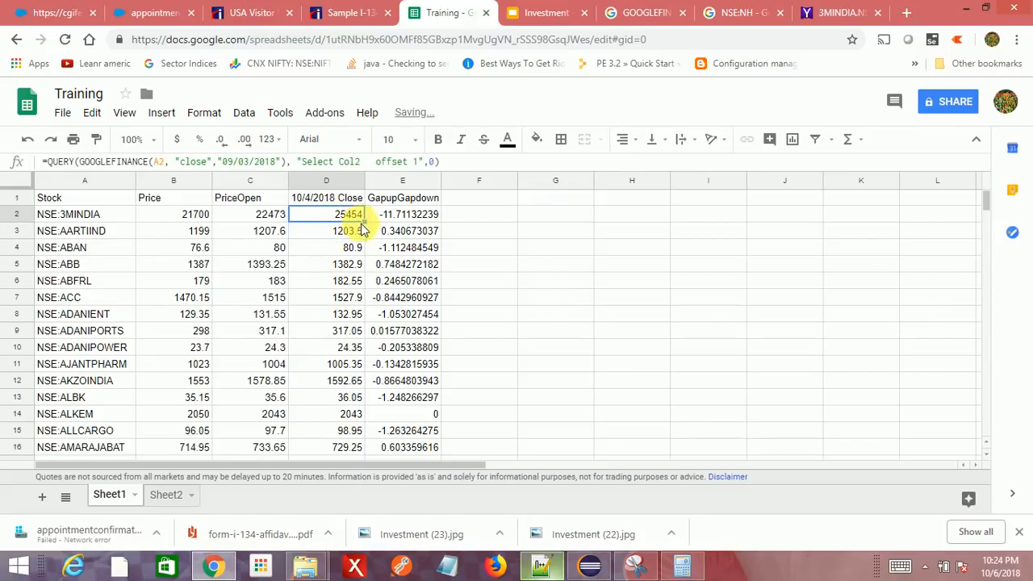
drag(363, 222, 359, 331)
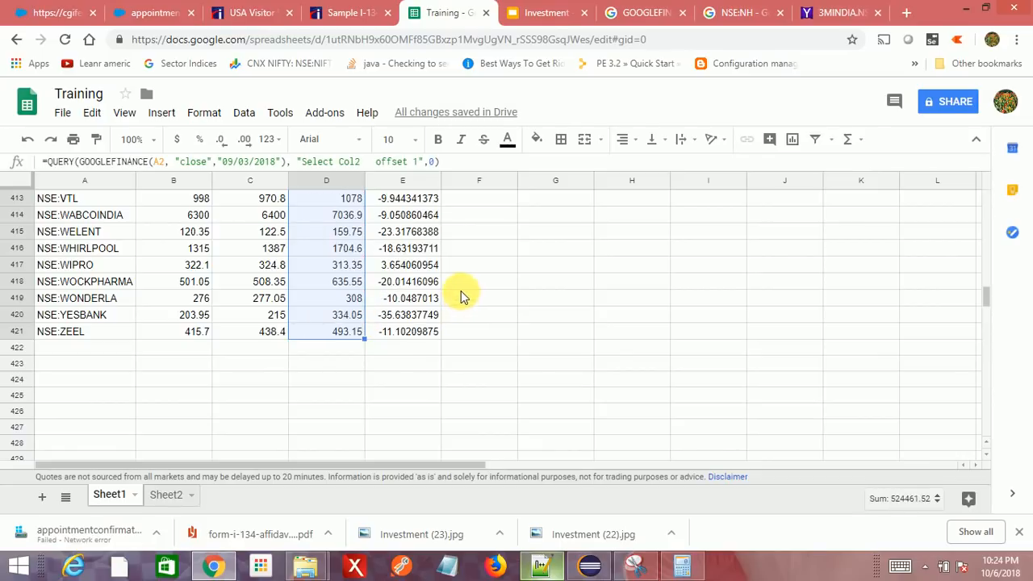
- Change the date in the D1 column header so that it reads "9/4/2018 Close"
scroll(461, 291, up, 5)
drag(987, 294, 993, 197)
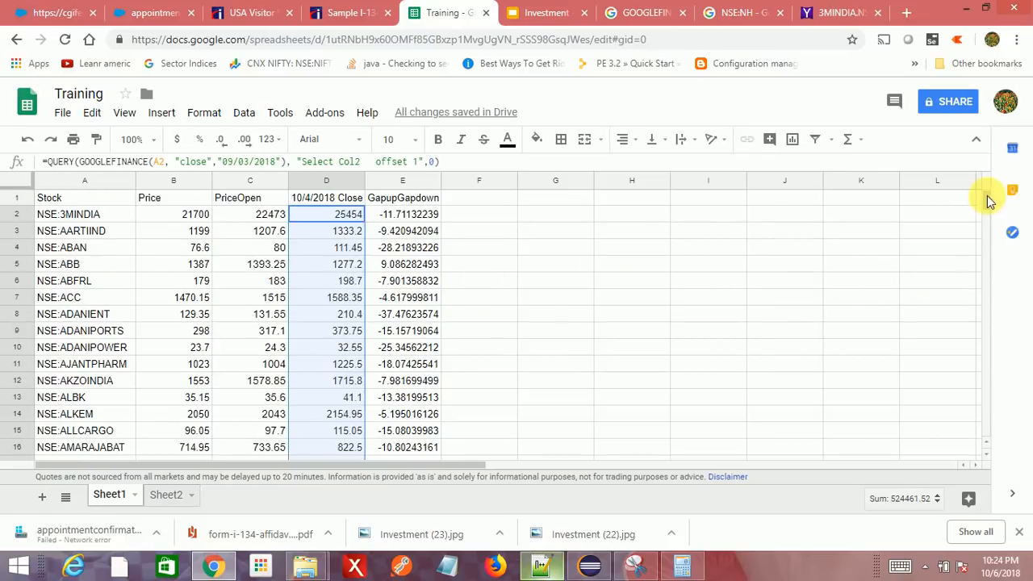
click(343, 238)
click(316, 198)
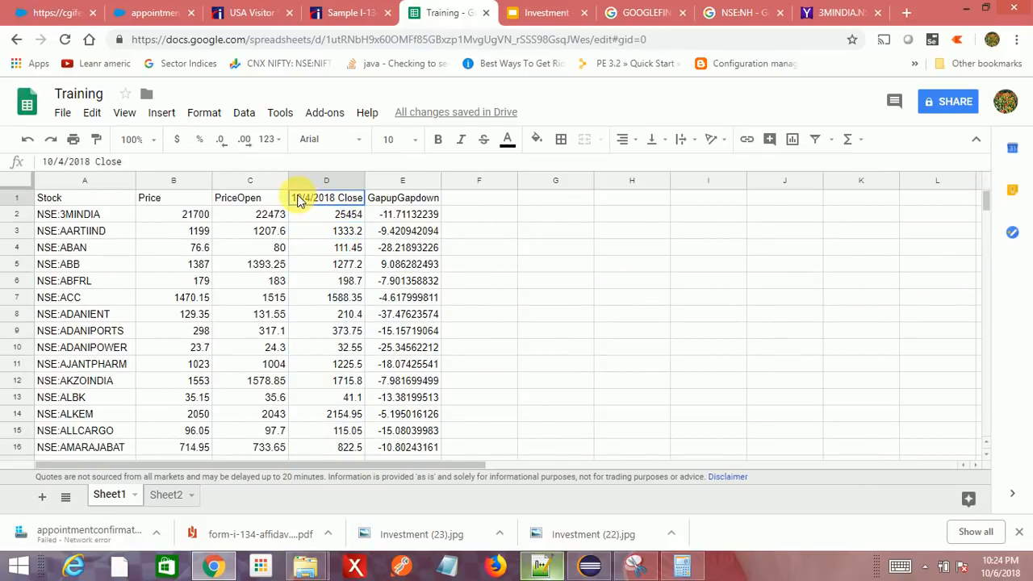
click(47, 161)
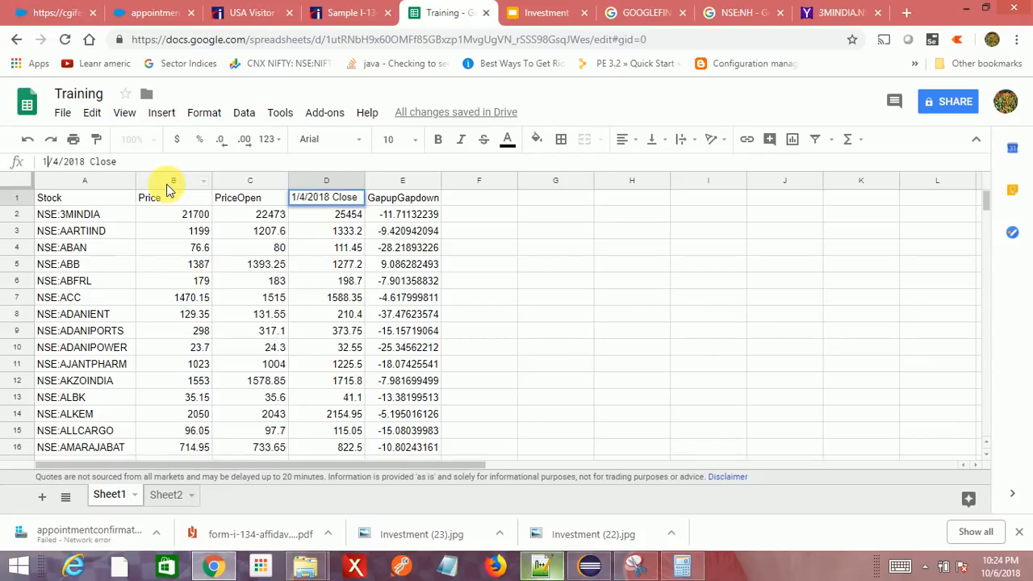
key(Return)
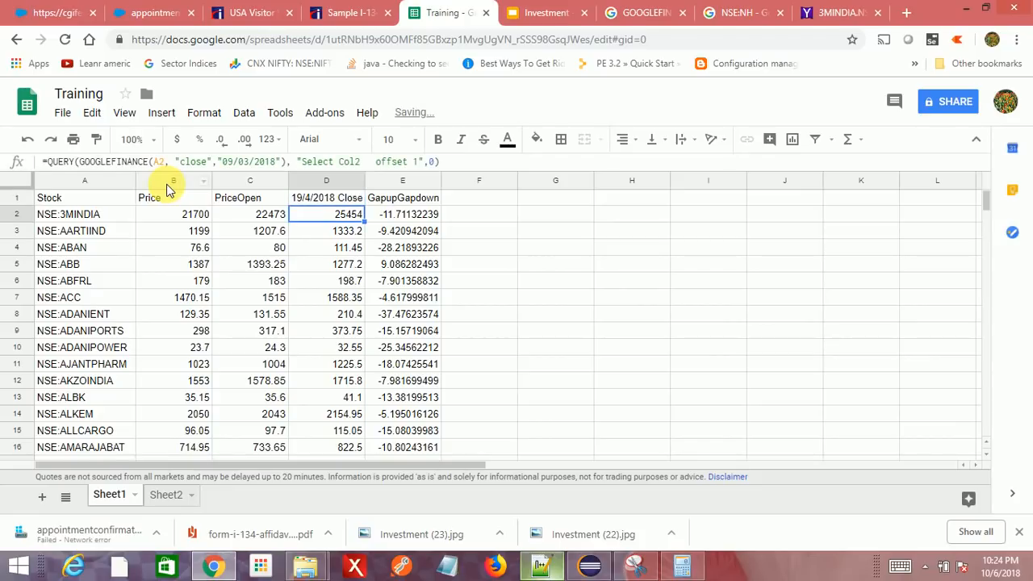
click(307, 197)
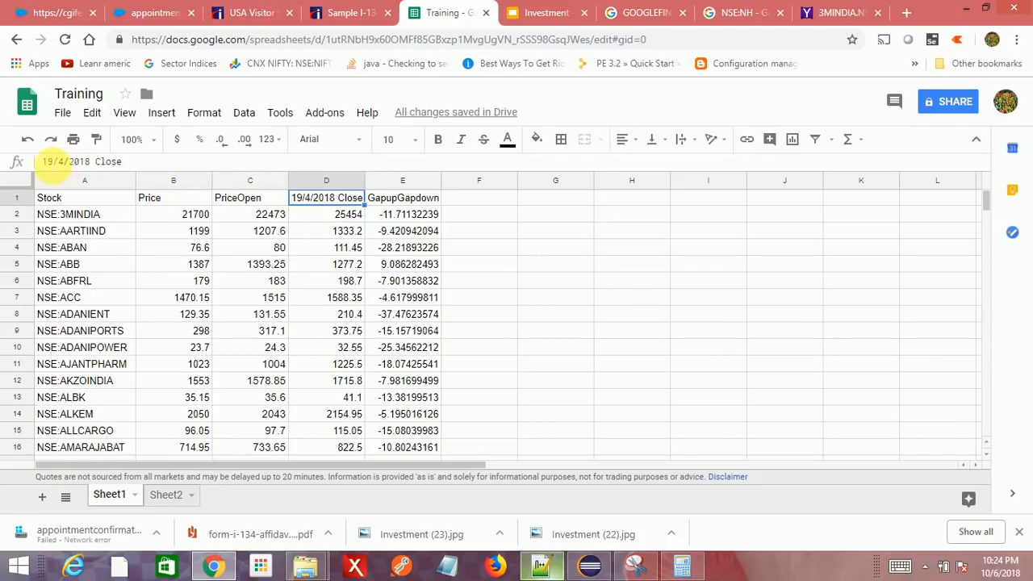
click(47, 161)
key(Return)
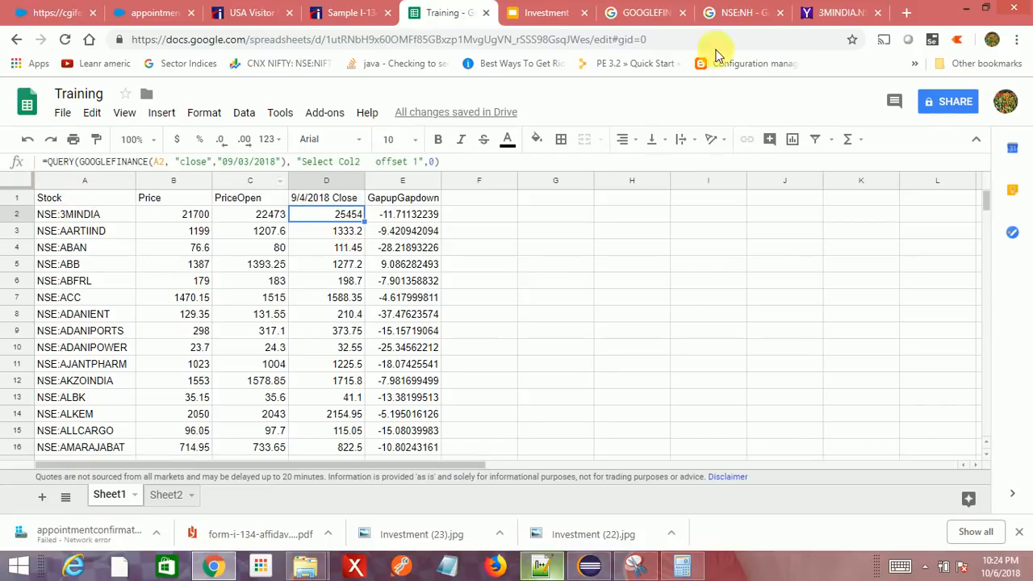
- Switch to the Yahoo Finance history page for 3MINDIA.NS and check the closing price for Sep 04, 2018
click(835, 13)
scroll(262, 343, down, 10)
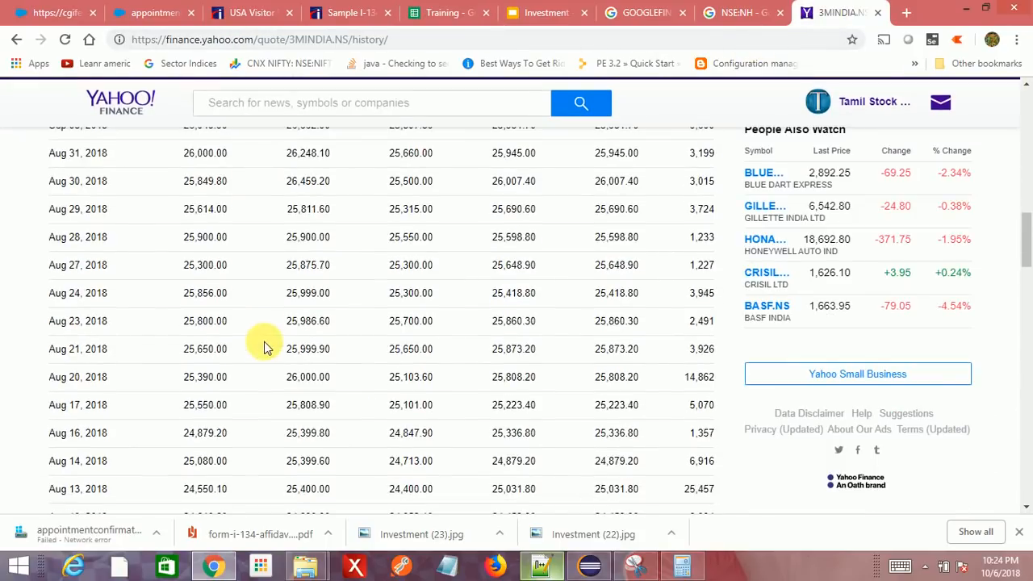
scroll(266, 347, up, 3)
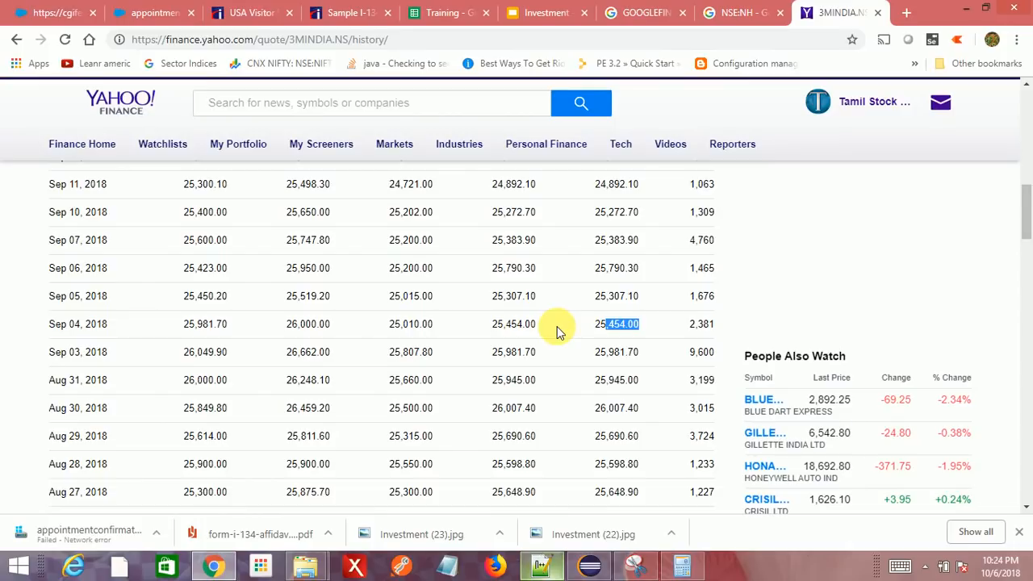
- Return to the Training spreadsheet and replace the PriceOpen formula in C2 with a copy of the QUERY formula from D2
click(464, 16)
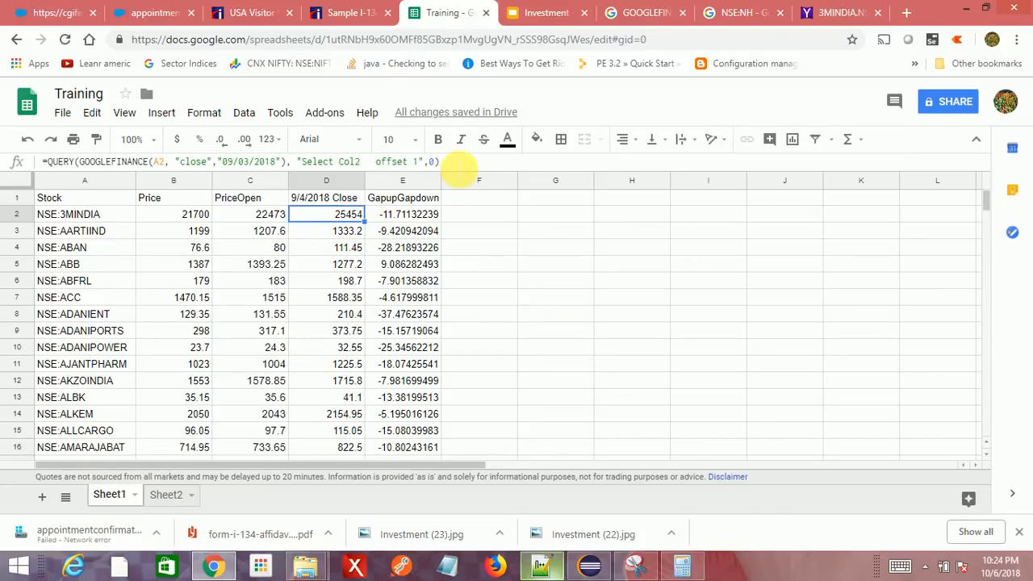
drag(461, 161, 38, 194)
key(Escape)
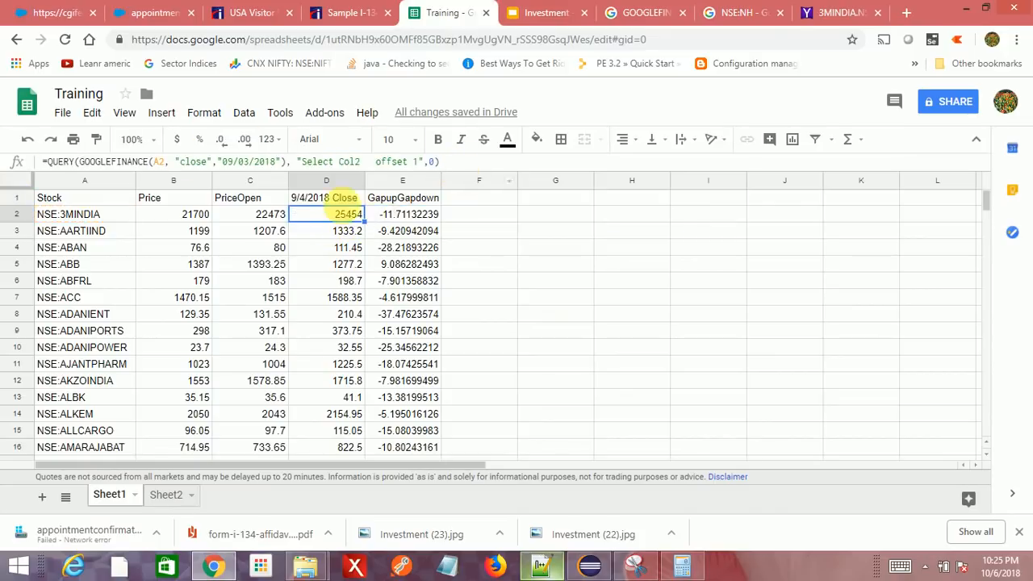
click(264, 214)
click(219, 162)
key(ctrl+a)
text(=QUERY(GOOGLEFINANCE(A2, "close","09/03/2018"), "Select Col2   offset 1",0))
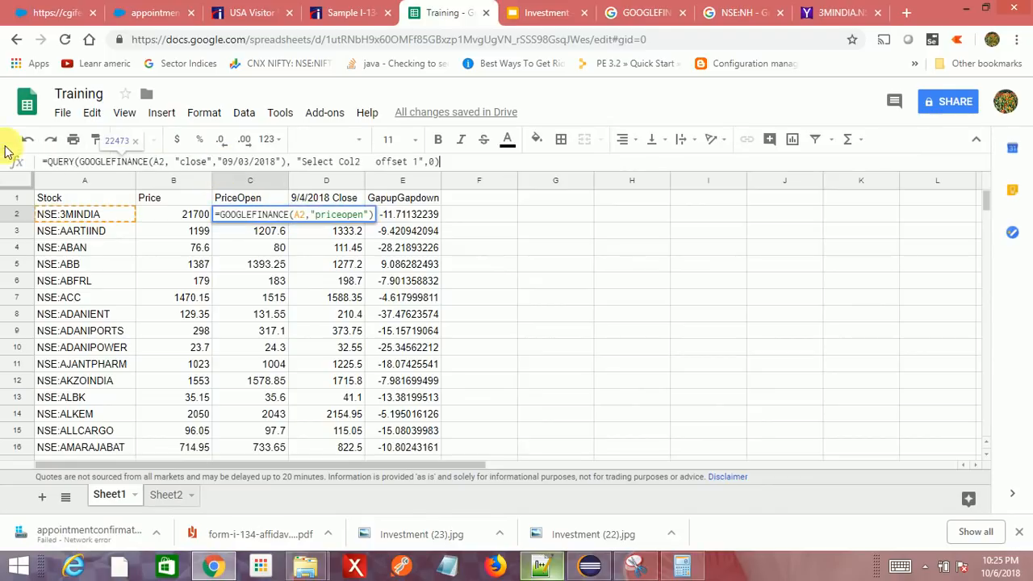
- Edit the C2 formula to use the date "09/04/2018" and the attribute "open"
click(230, 162)
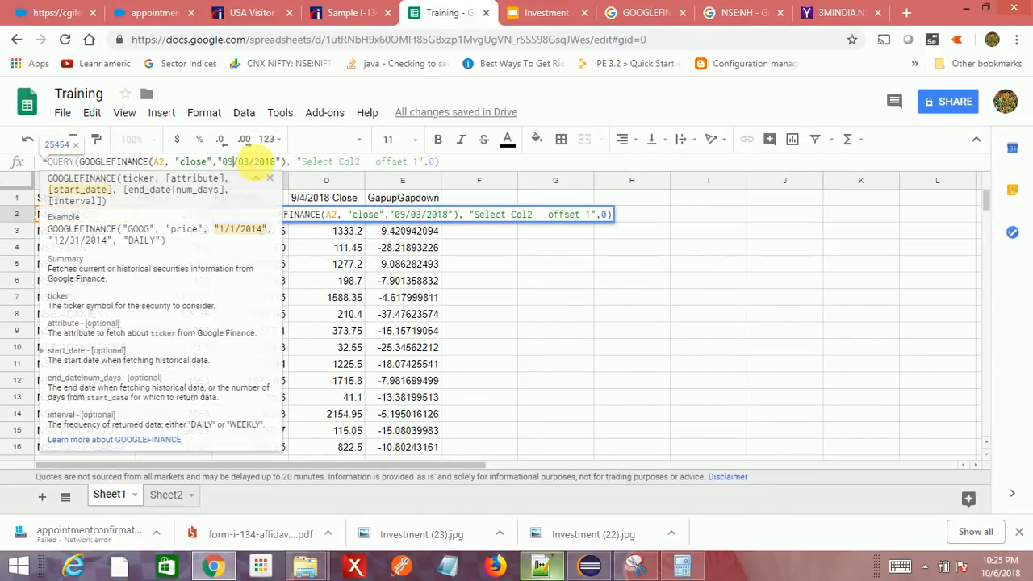
key(BackSpace)
text(4)
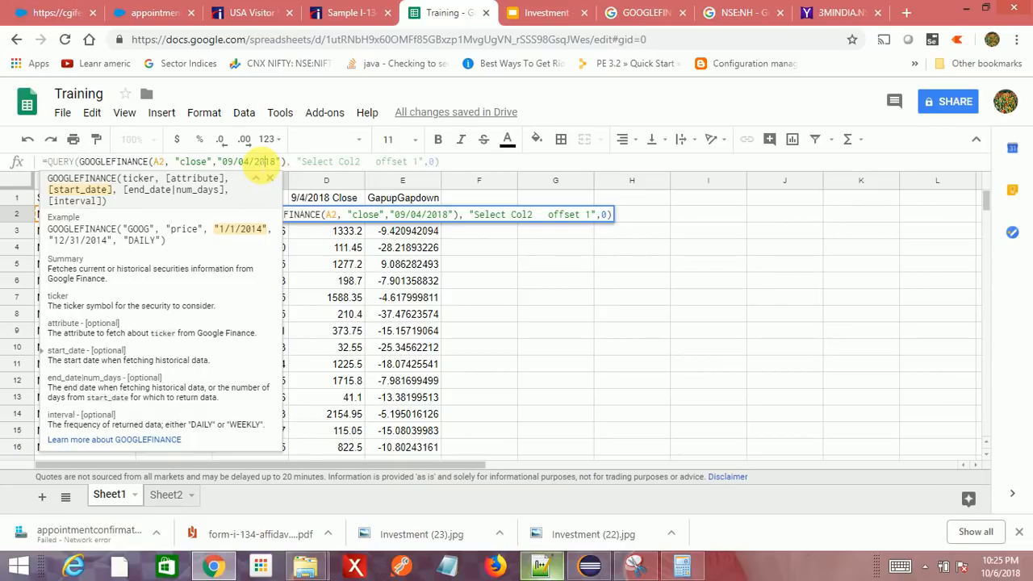
key(BackSpace)
key(BackSpace)
key(BackSpace)
key(BackSpace)
key(BackSpace)
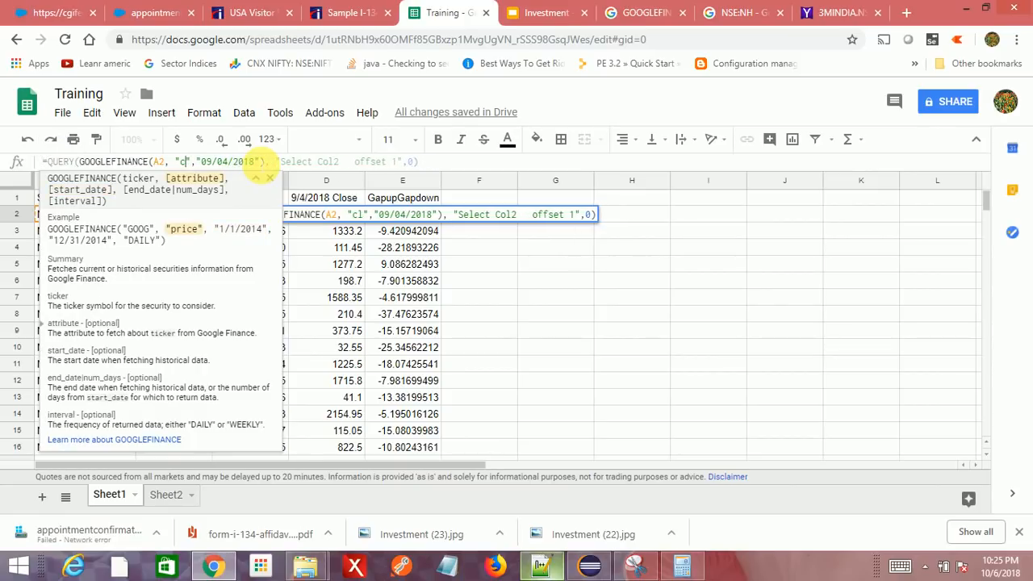
text(open)
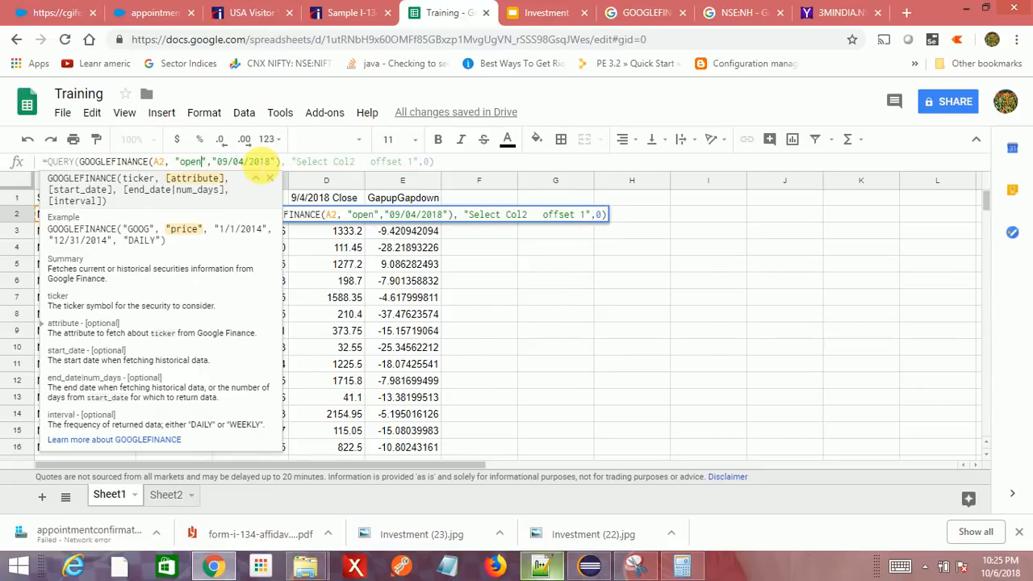
key(Return)
click(260, 218)
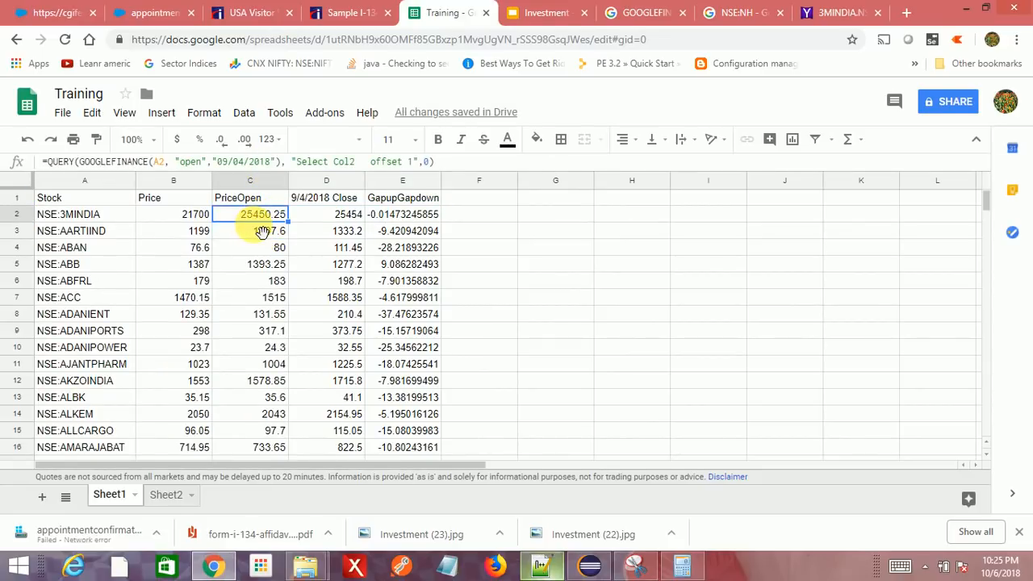
- Check the Sep 05, 2018 opening price in the Yahoo Finance history for 3MINDIA.NS, then return to the Training spreadsheet
click(847, 17)
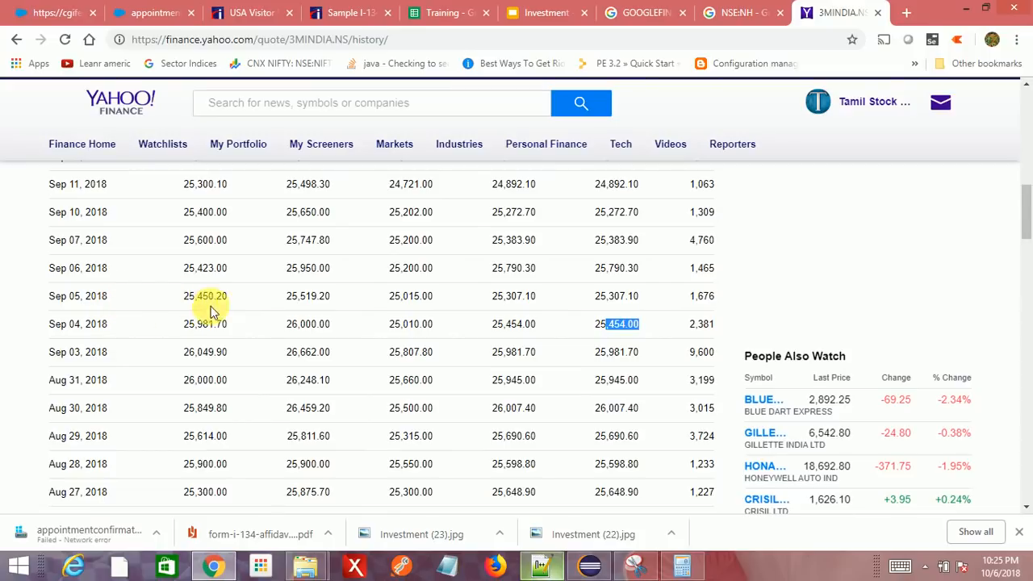
drag(184, 296, 229, 296)
click(448, 13)
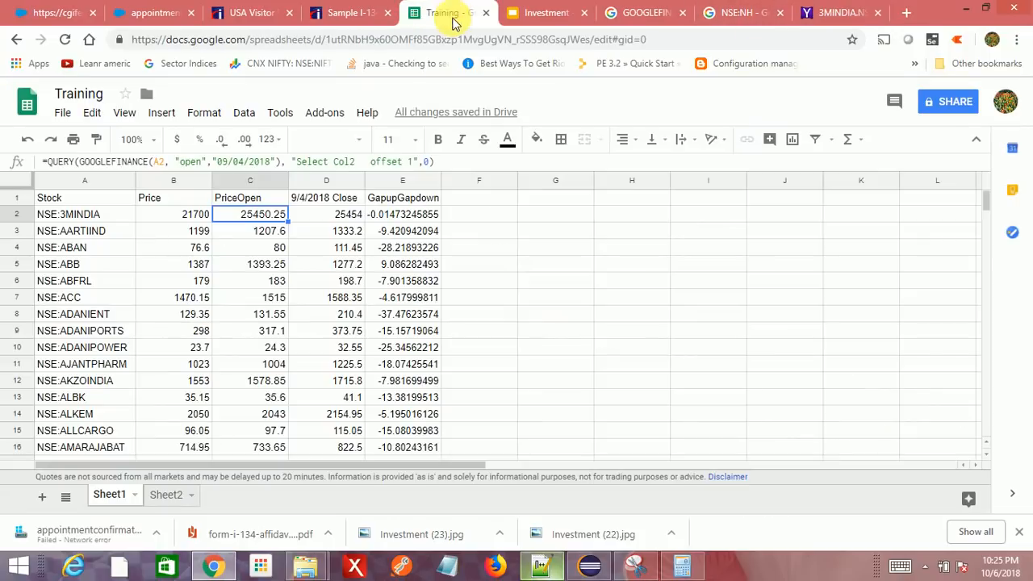
- Fill the opening price formula from C2 down through C421
drag(287, 222, 275, 252)
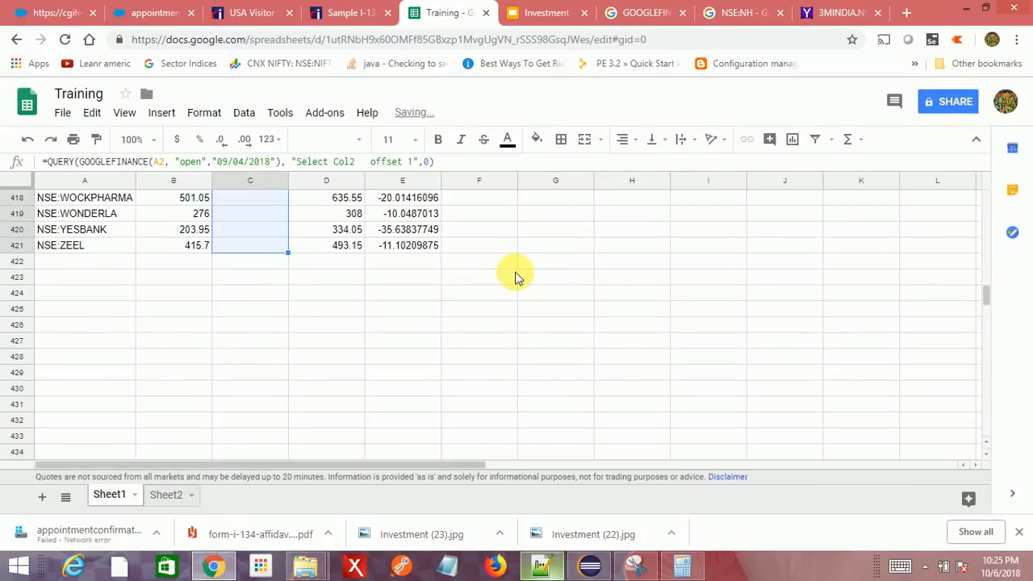
scroll(809, 350, up, 2)
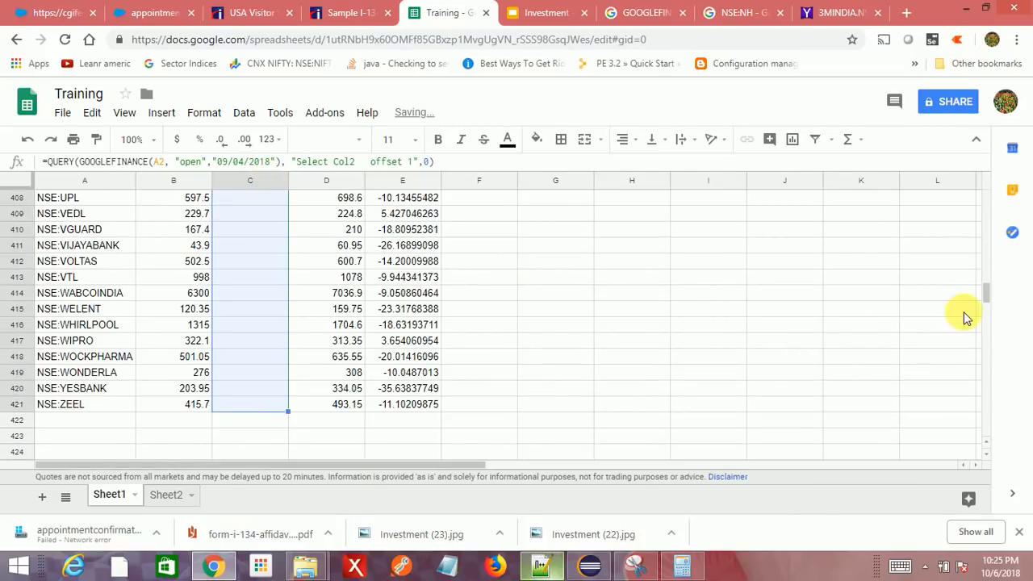
drag(984, 301, 980, 196)
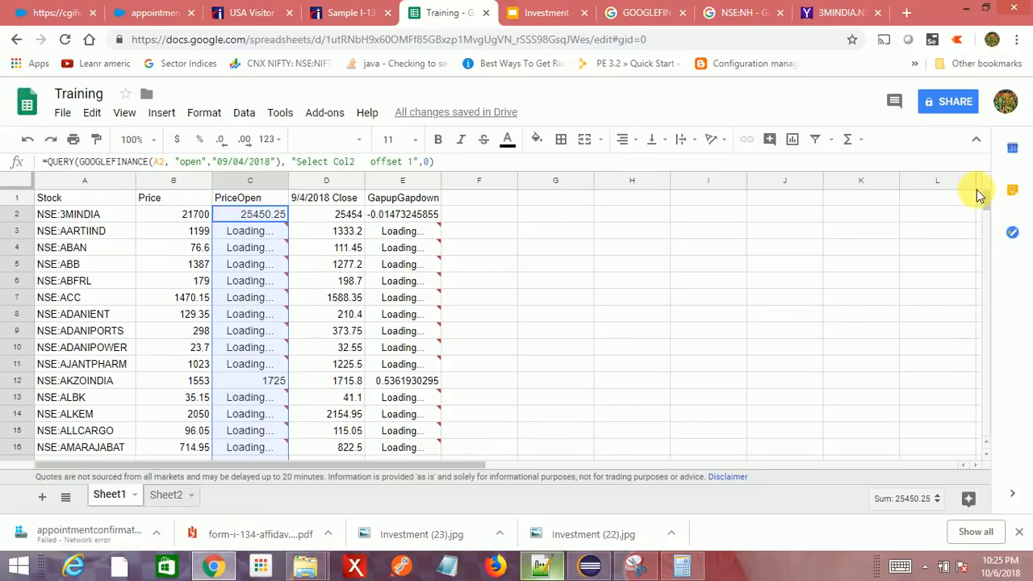
- Rename the C1 column header to "PriceOpen 09/05/2018"
click(233, 197)
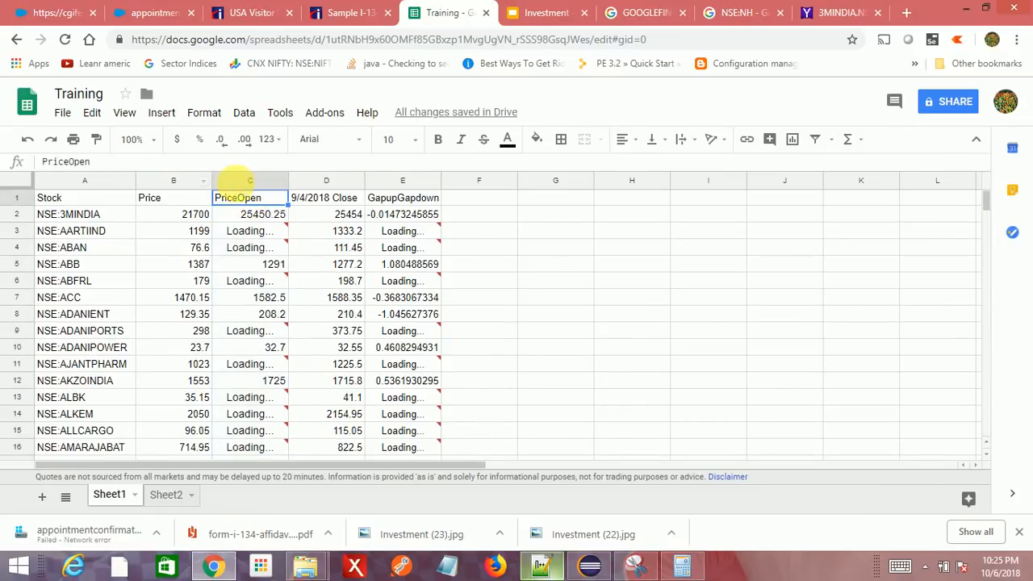
click(115, 163)
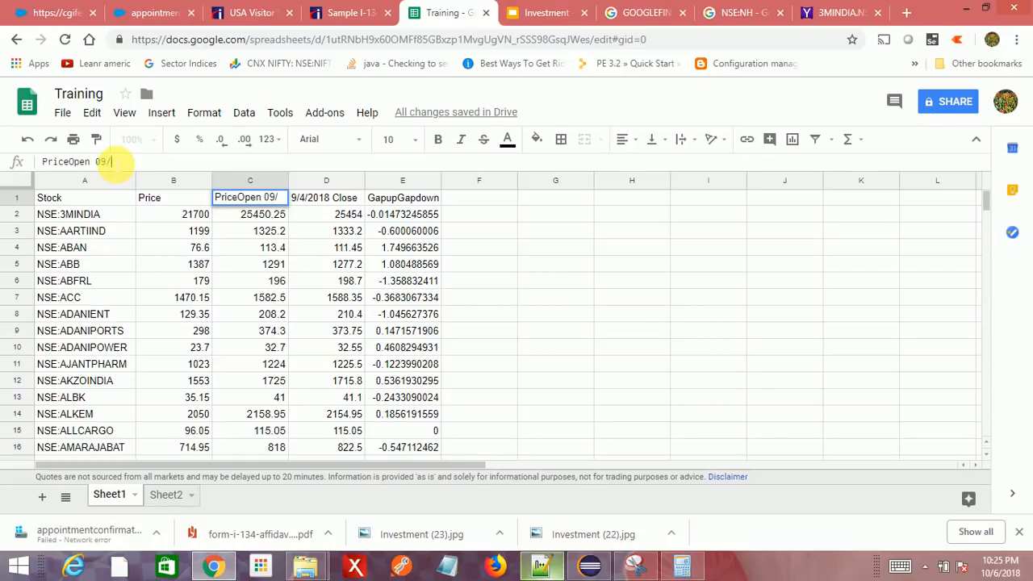
text(09/05/2)
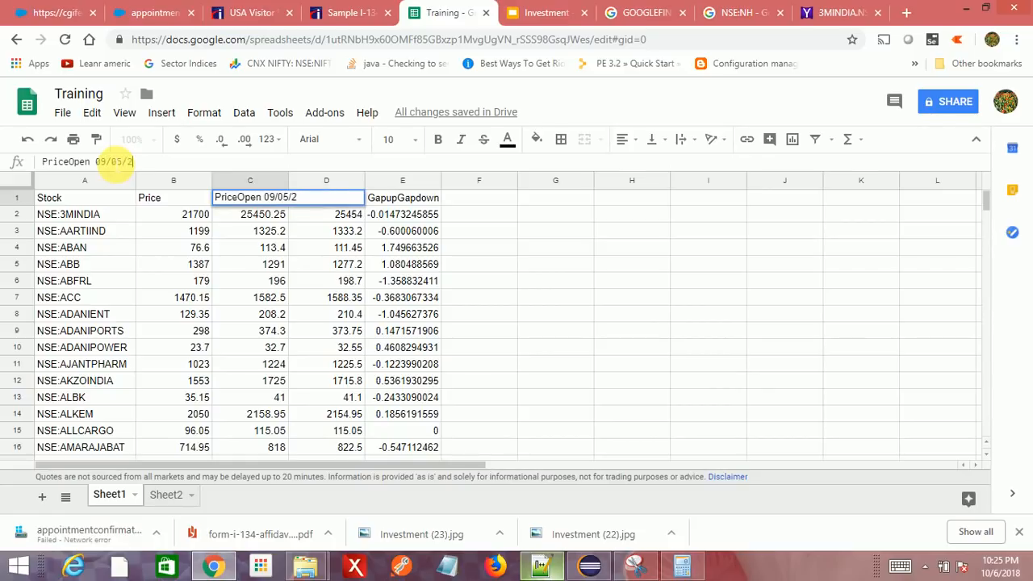
text(018)
key(Return)
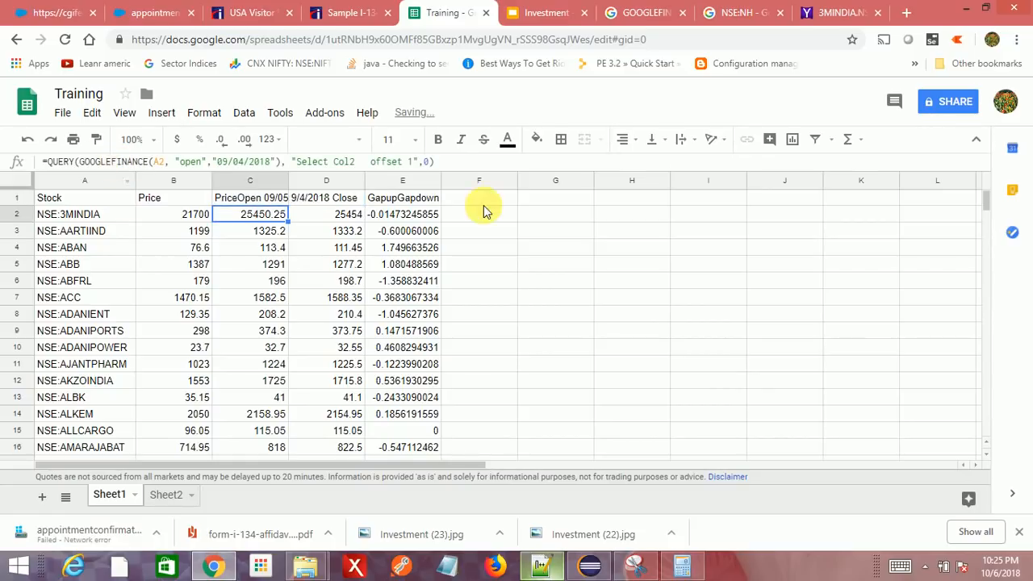
- Add a filter to the stock table and show only rows with a GapupGapdown value greater than 4
click(406, 216)
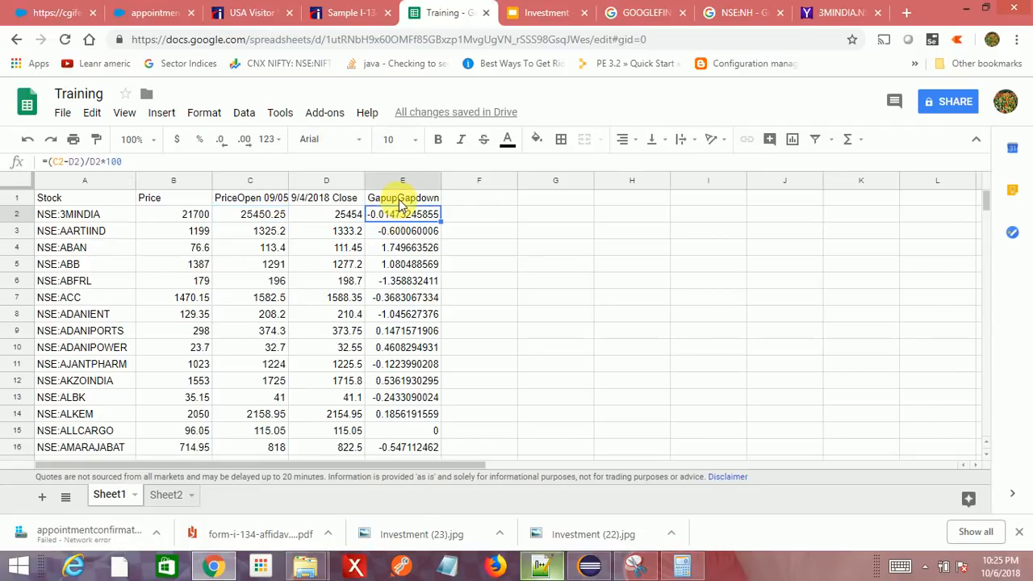
click(401, 199)
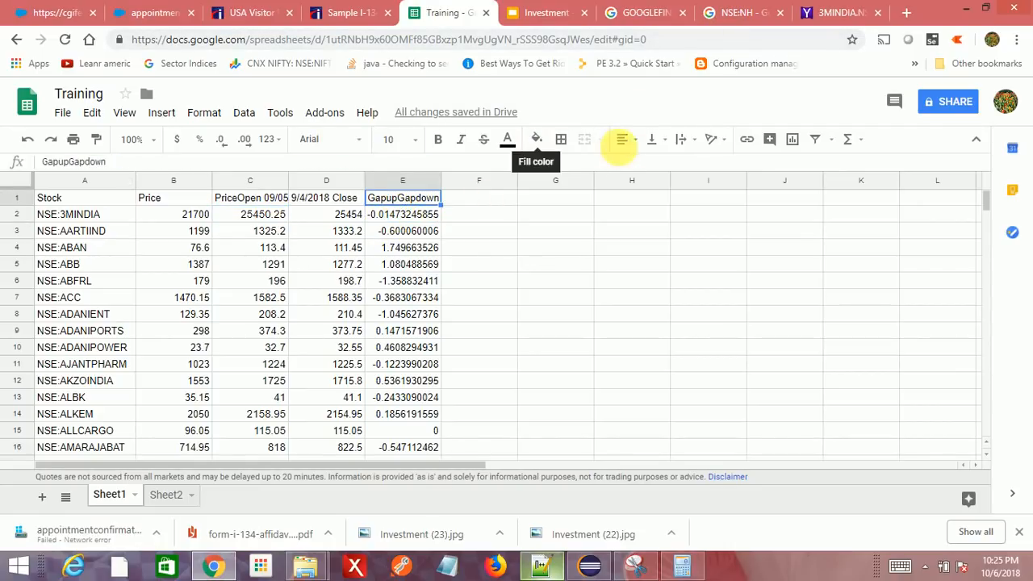
click(815, 138)
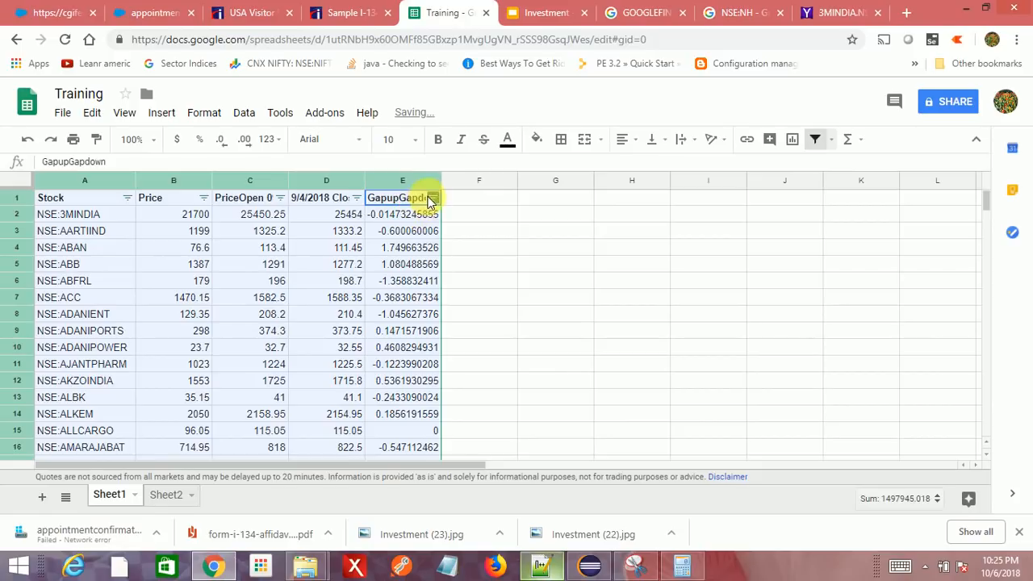
click(431, 199)
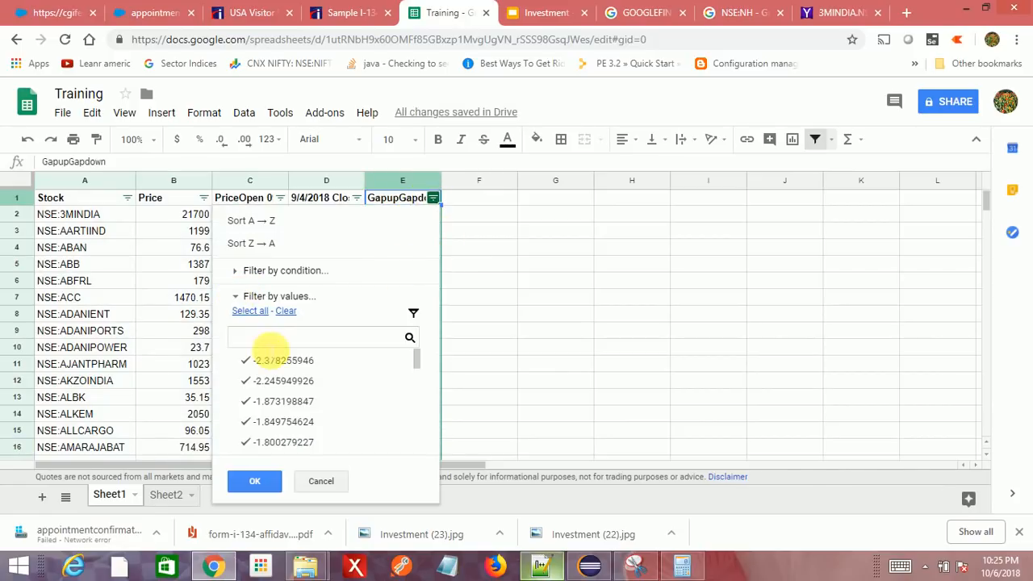
click(236, 296)
click(236, 274)
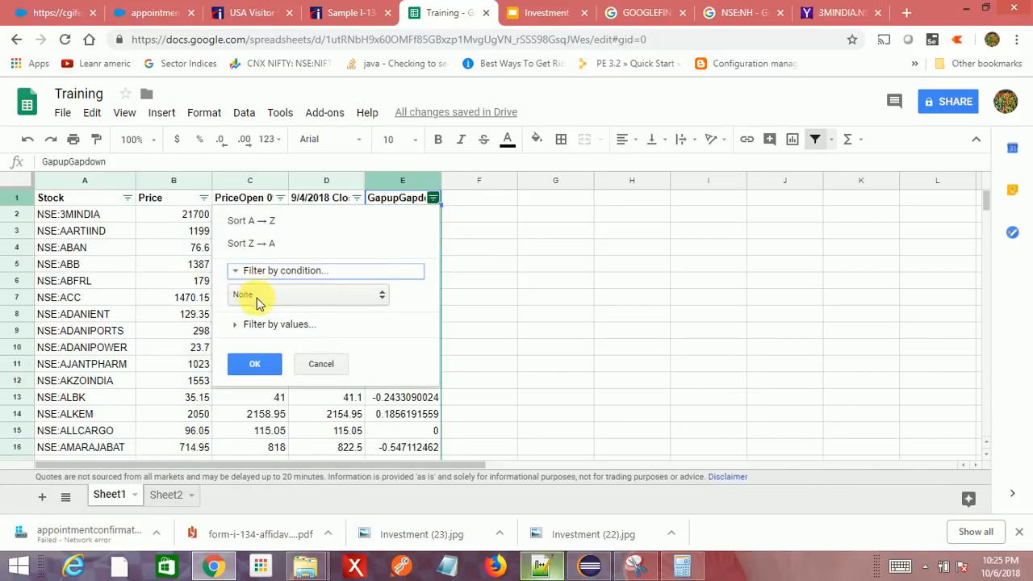
click(258, 295)
scroll(307, 379, down, 5)
click(279, 397)
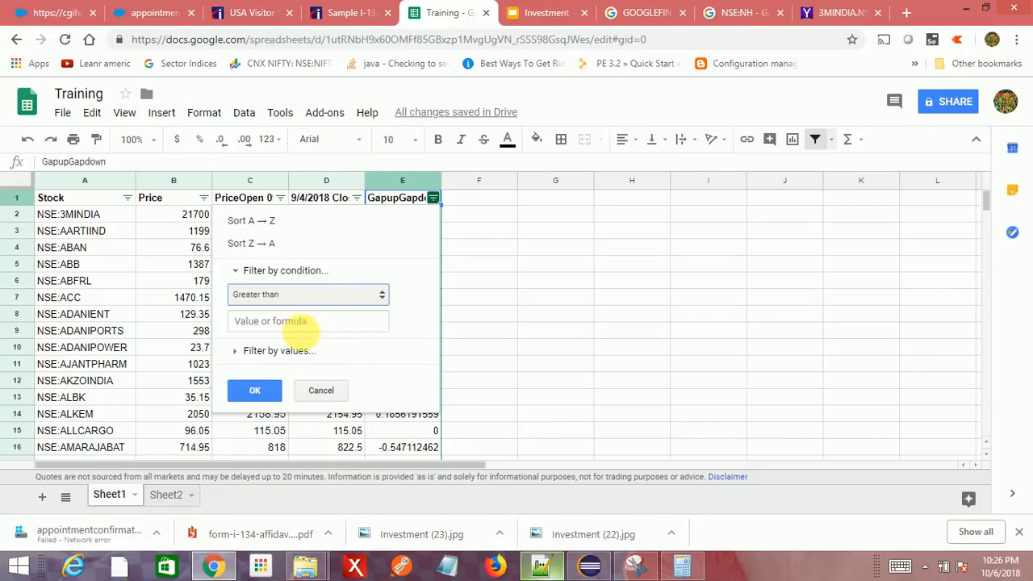
text(4)
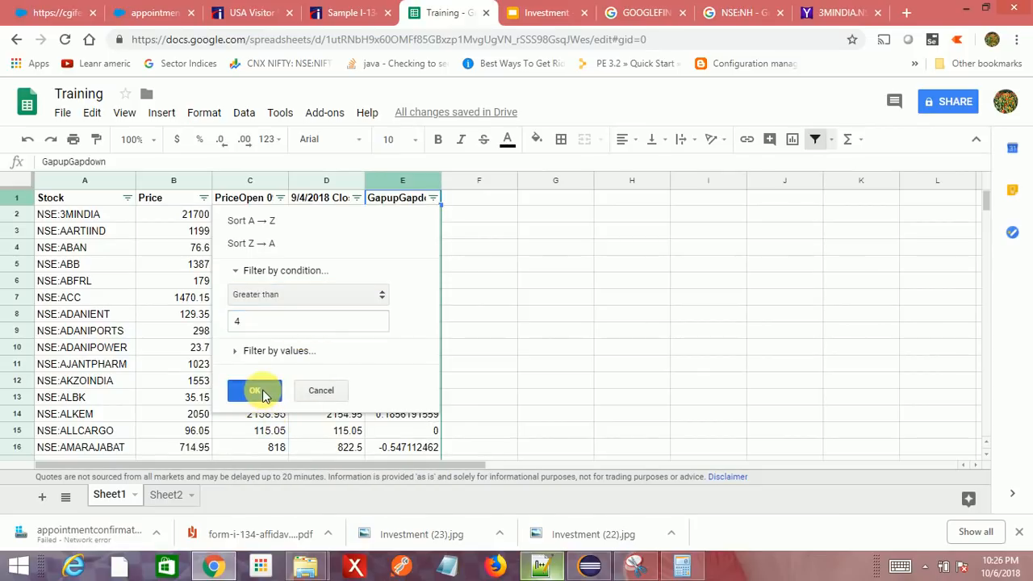
click(258, 392)
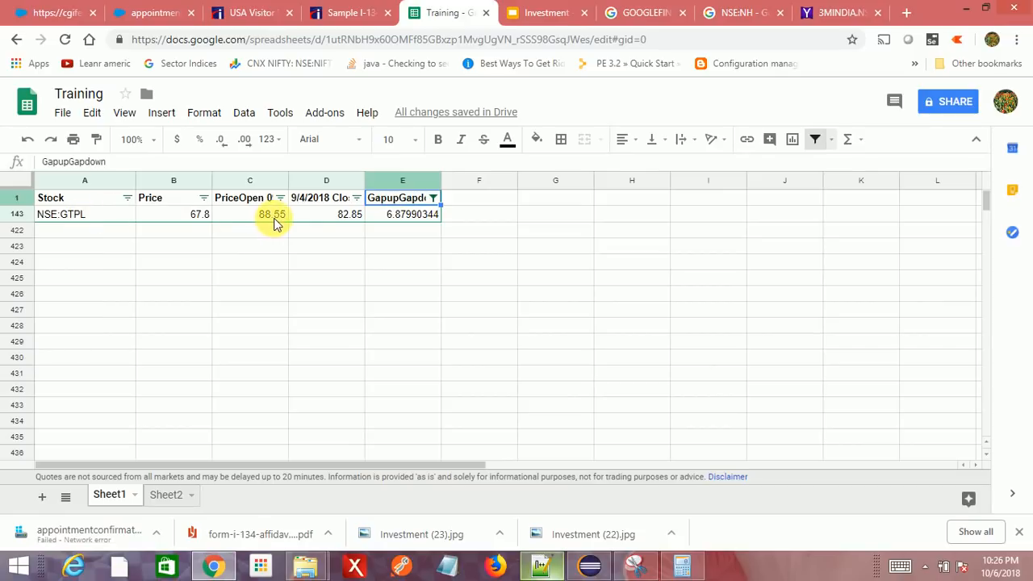
- Look up GTPL, the stock left in the filtered sheet, on Yahoo Finance and open the GTPL.NS historical data
click(840, 15)
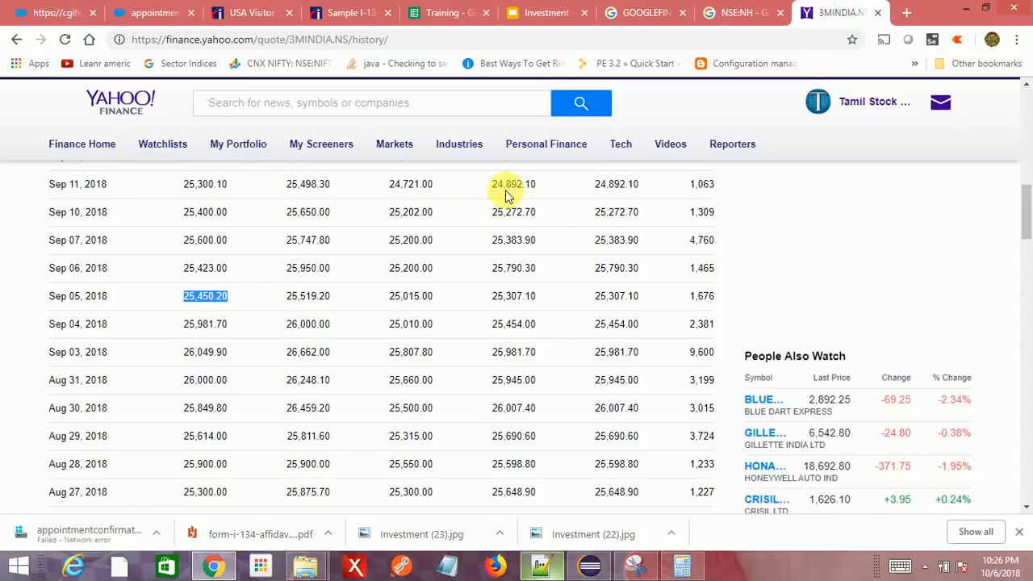
click(448, 13)
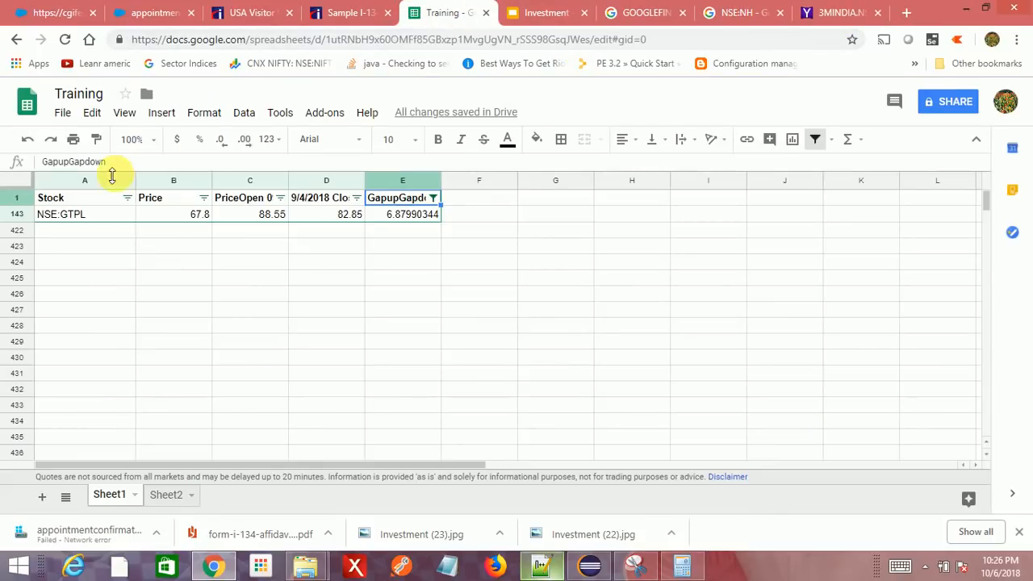
click(60, 214)
double_click(85, 161)
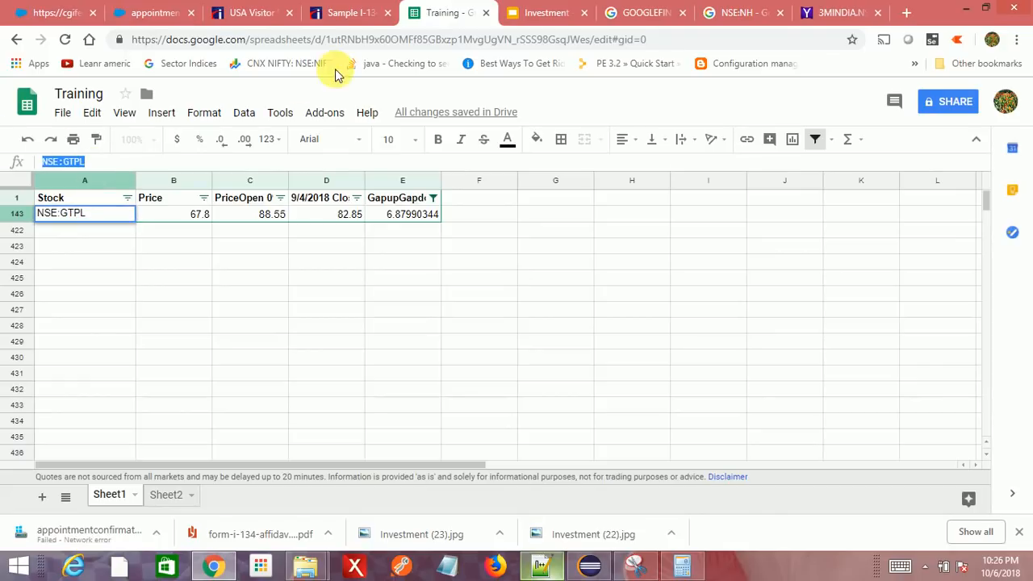
click(835, 13)
scroll(934, 138, up, 10)
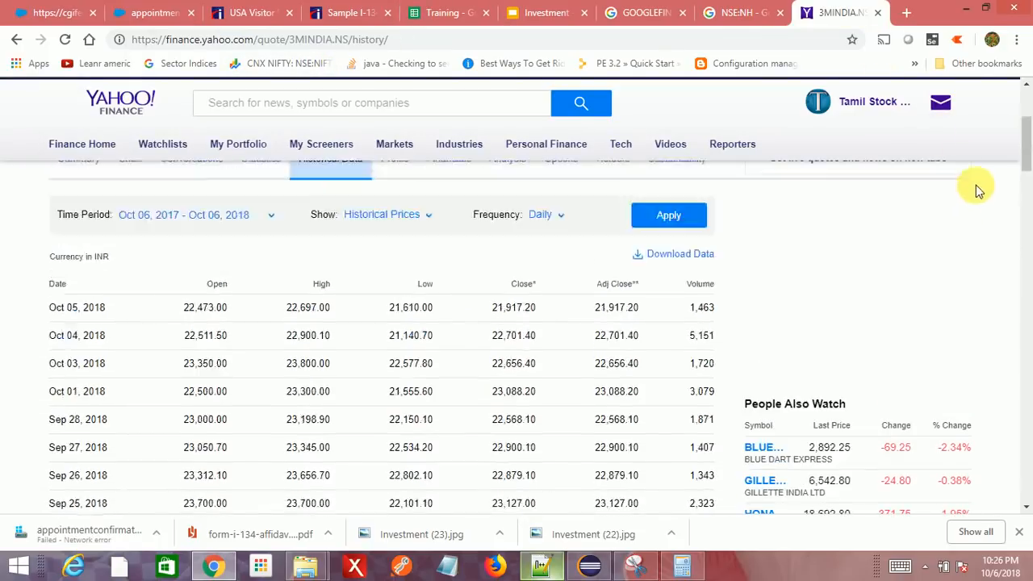
click(807, 281)
text(gtpl)
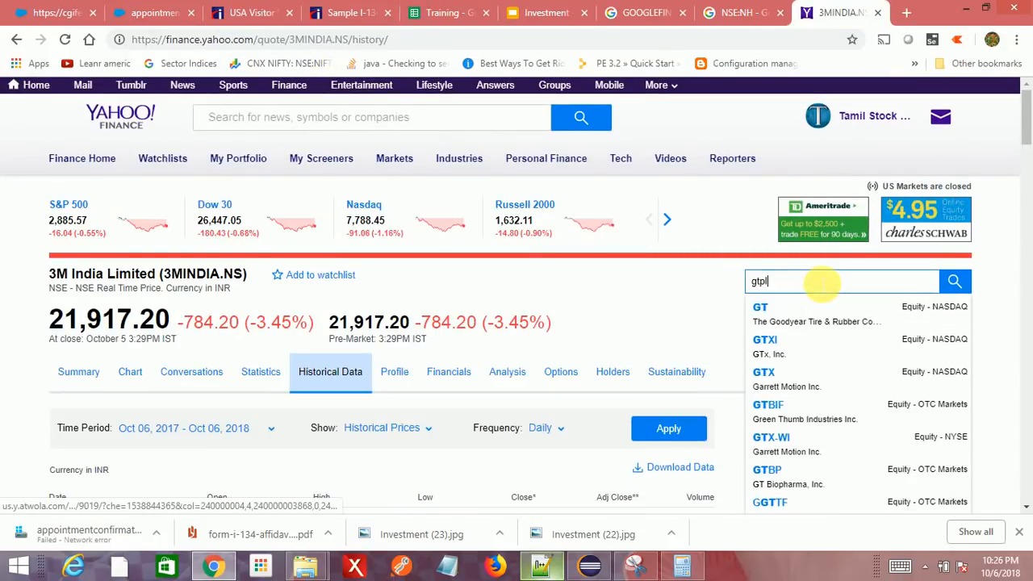
click(770, 342)
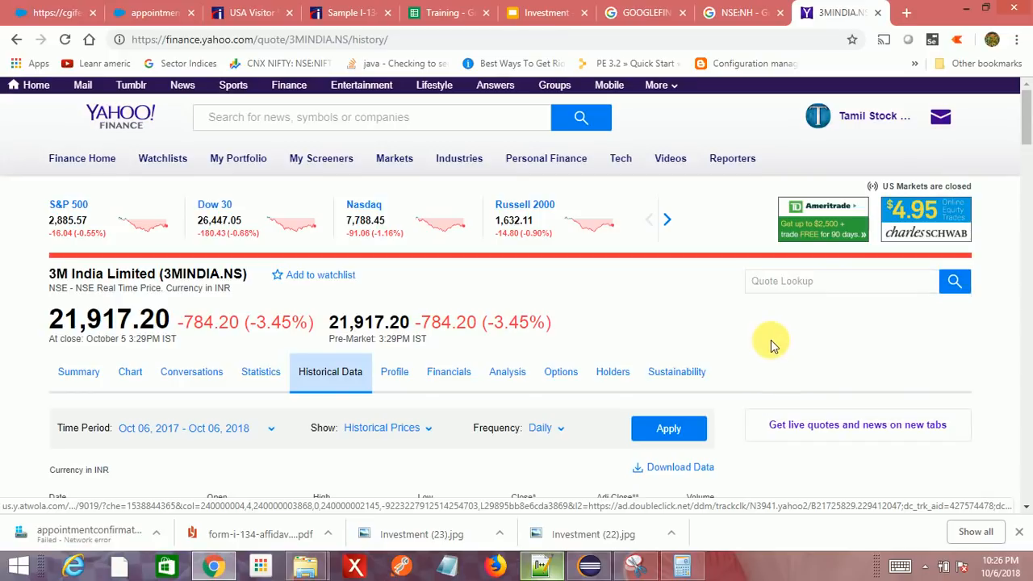
scroll(169, 455, down, 7)
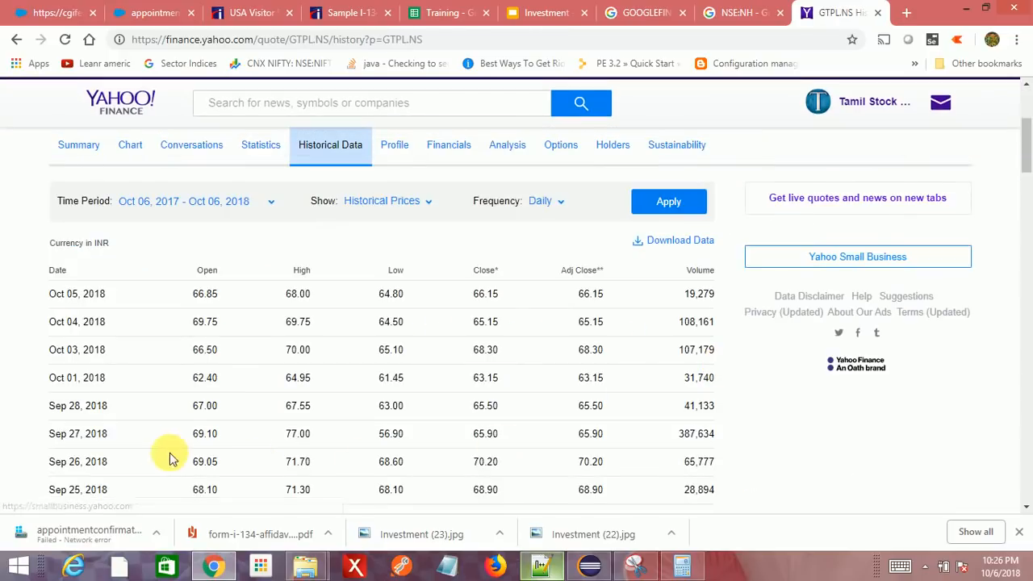
- Check the Sep 05, 2018 opening price in the GTPL.NS price history, then return to the Training spreadsheet
scroll(148, 404, down, 1)
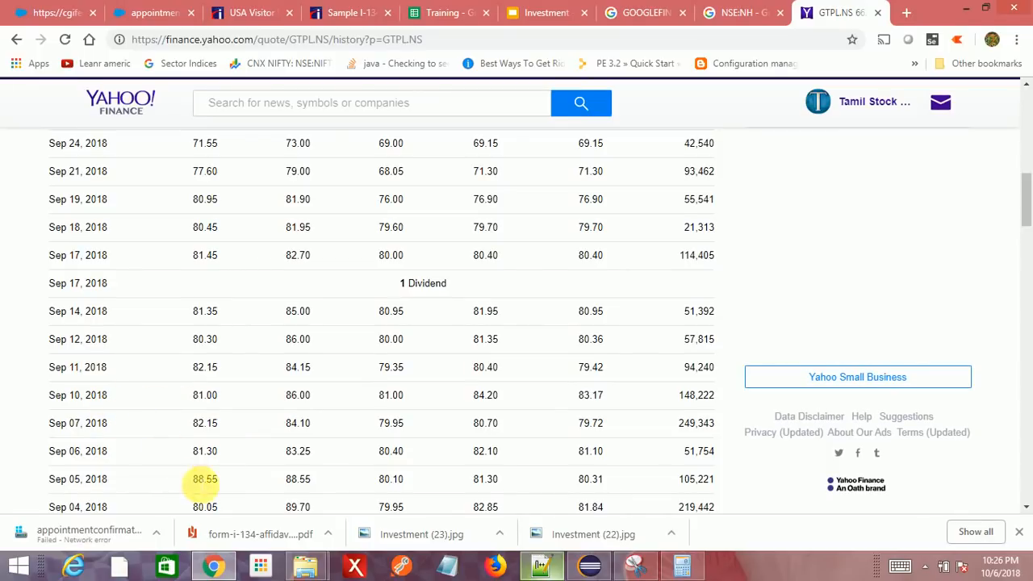
drag(193, 479, 213, 479)
click(440, 13)
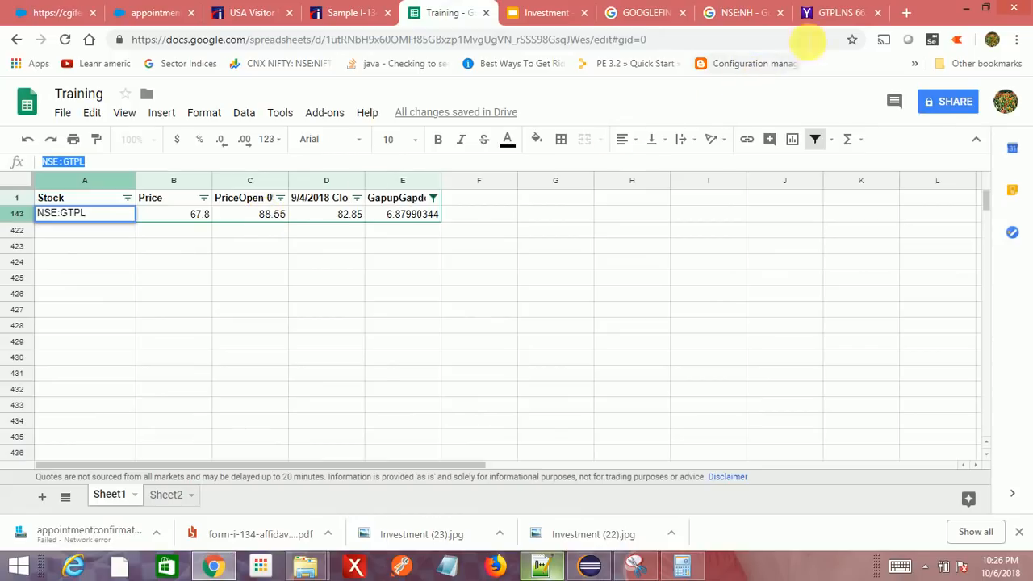
- Compare the Sep 05, 2018 opening and adjusted closing prices of GTPL.NS on Yahoo Finance, then switch back to the Training spreadsheet
click(816, 13)
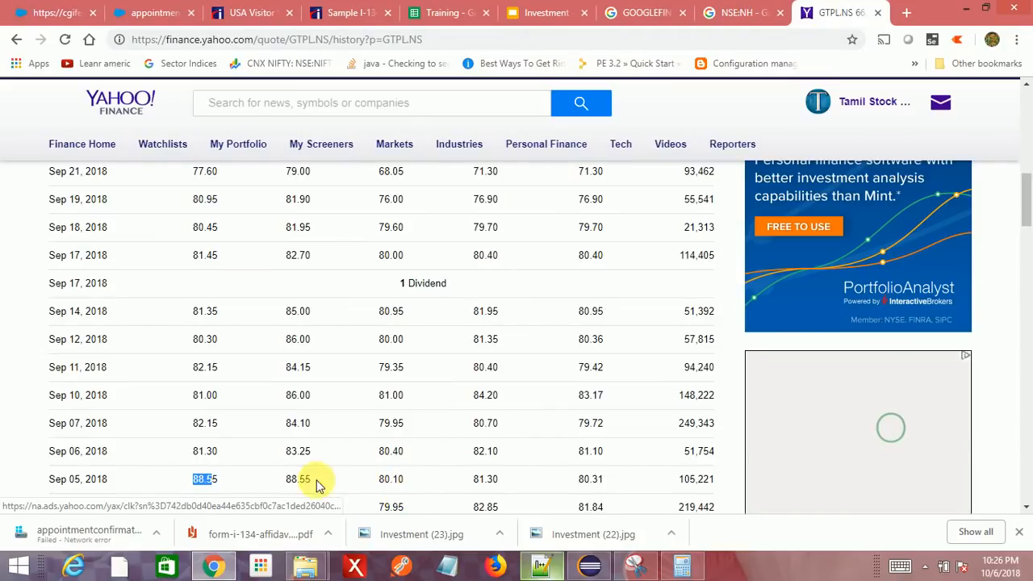
drag(584, 479, 622, 459)
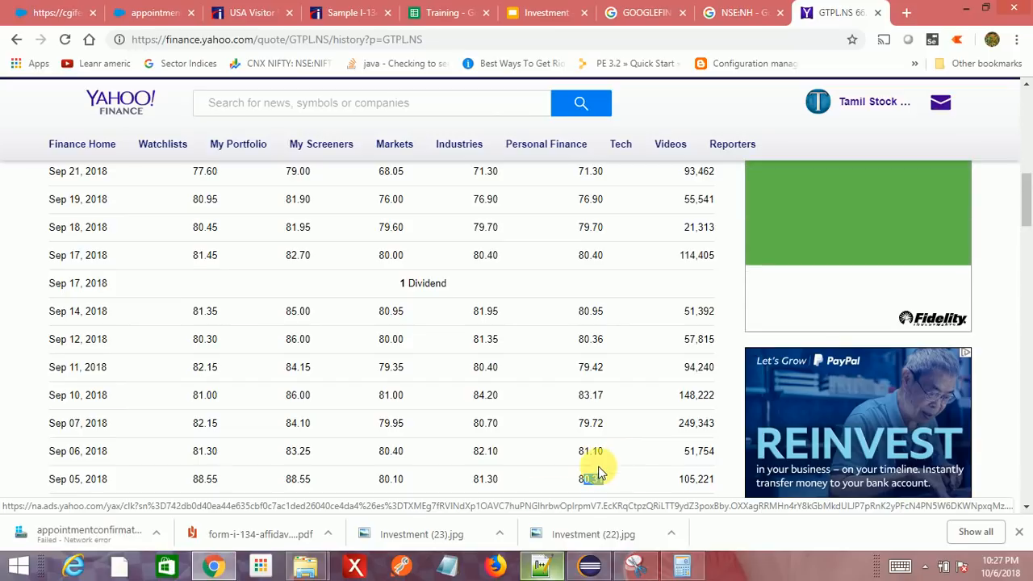
drag(211, 479, 212, 484)
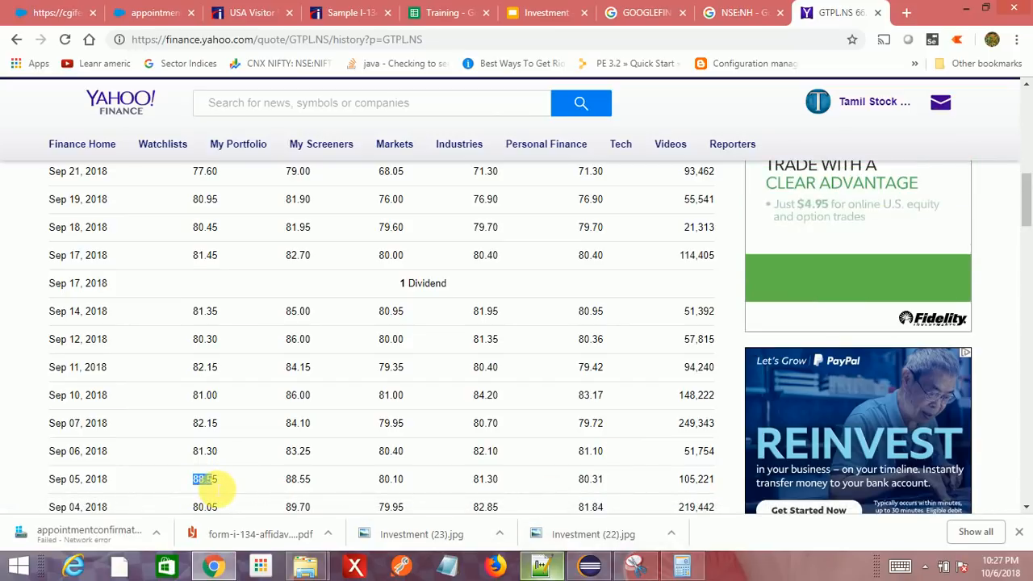
click(595, 483)
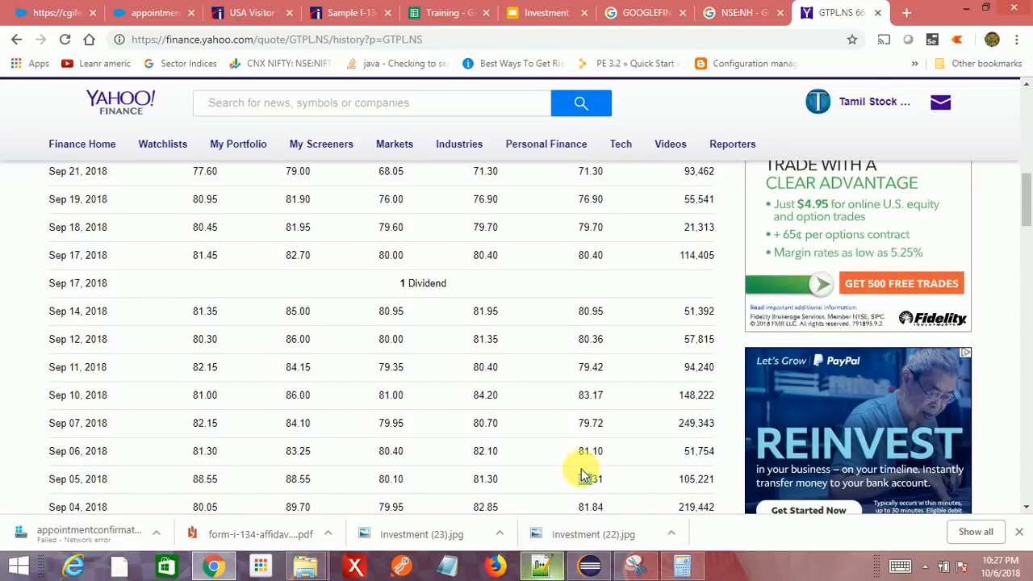
click(452, 12)
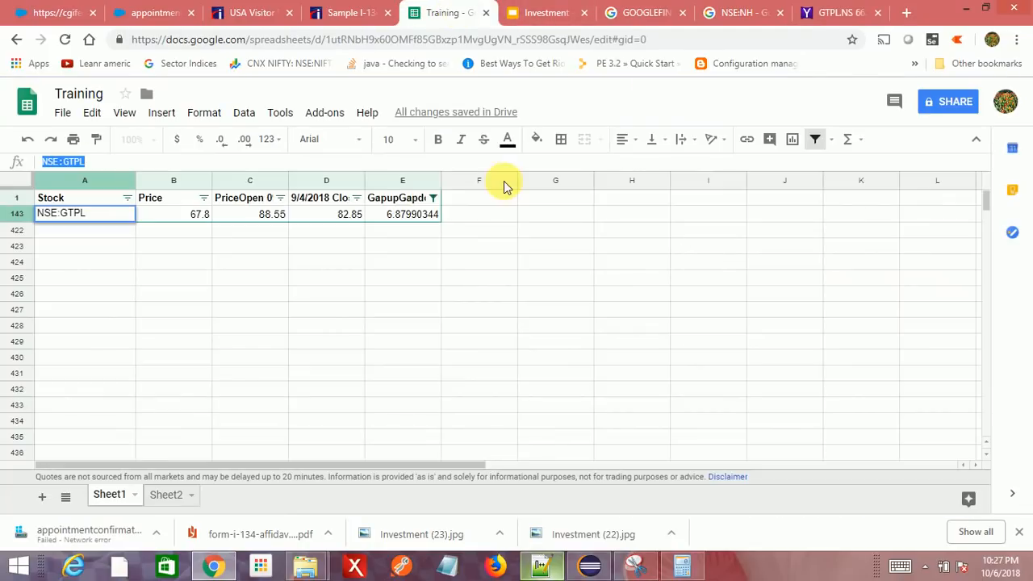
- Reset the stock table's filter and apply a GapupGapdown condition of less than 3
click(406, 203)
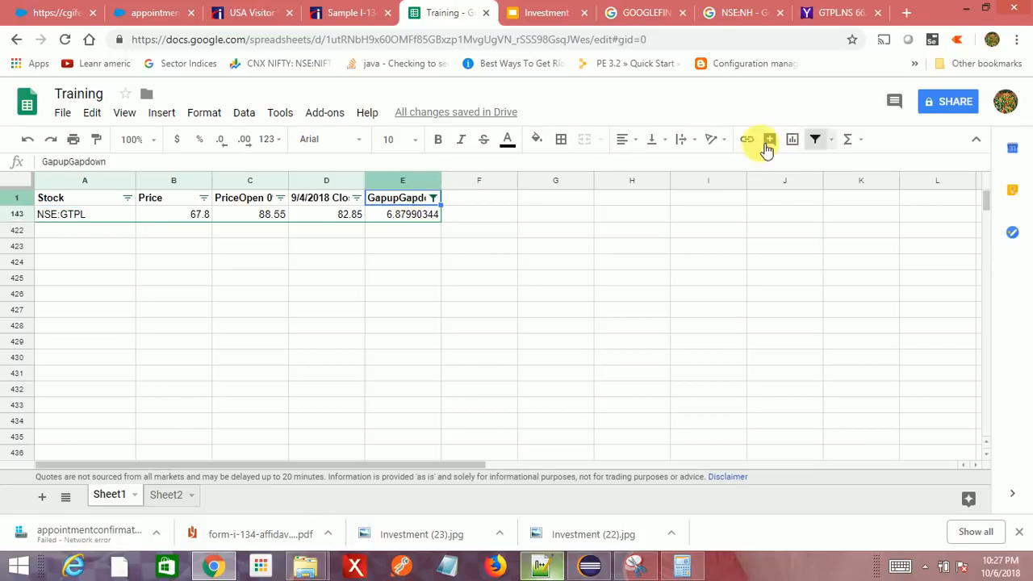
click(815, 139)
click(816, 142)
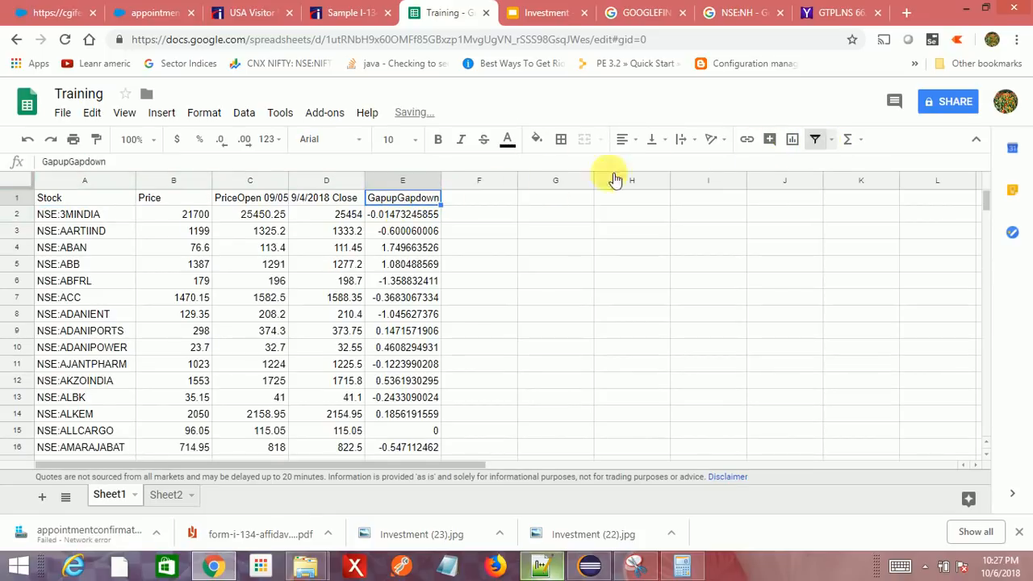
click(433, 198)
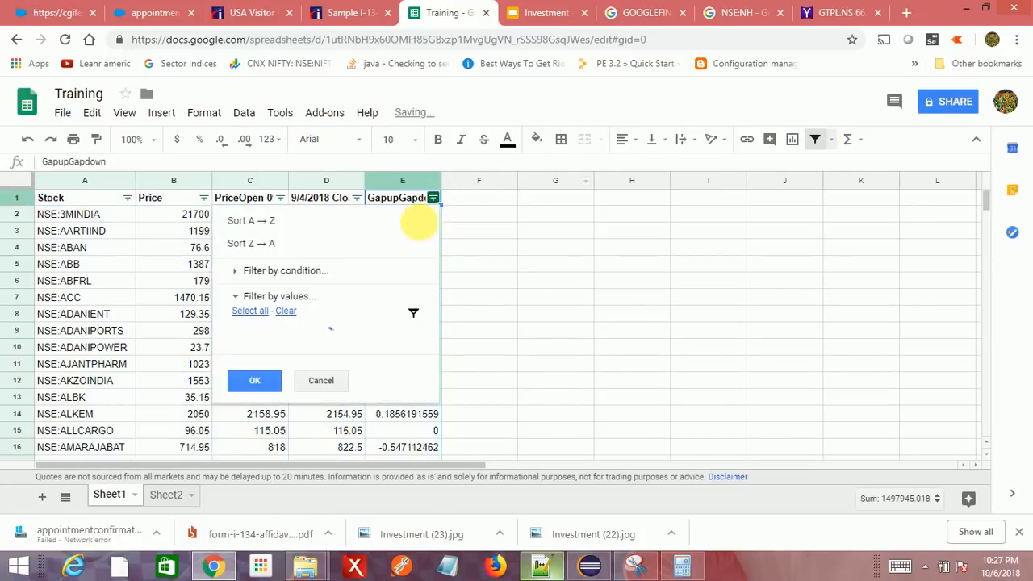
click(239, 298)
click(242, 271)
click(258, 293)
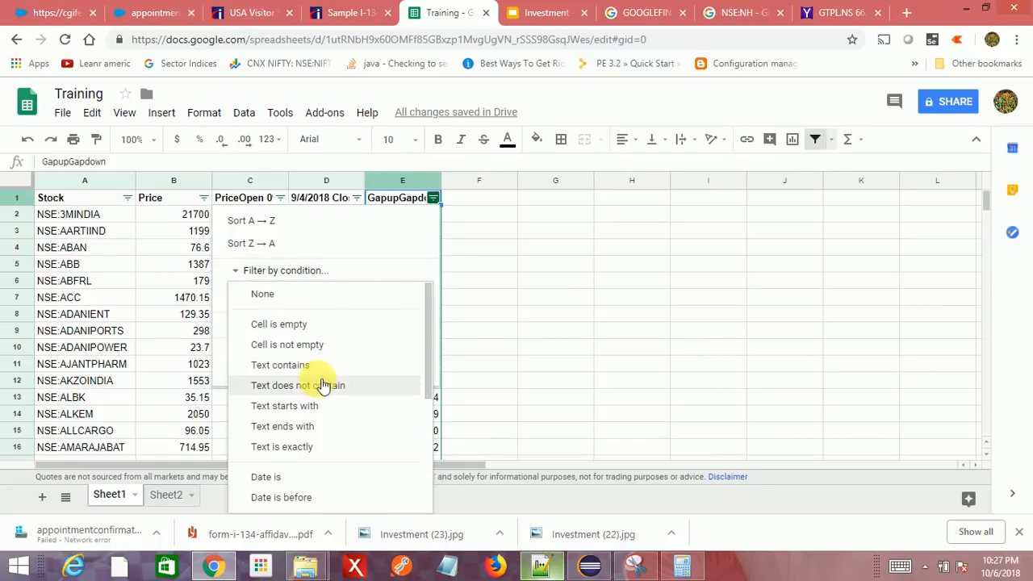
scroll(321, 403, down, 4)
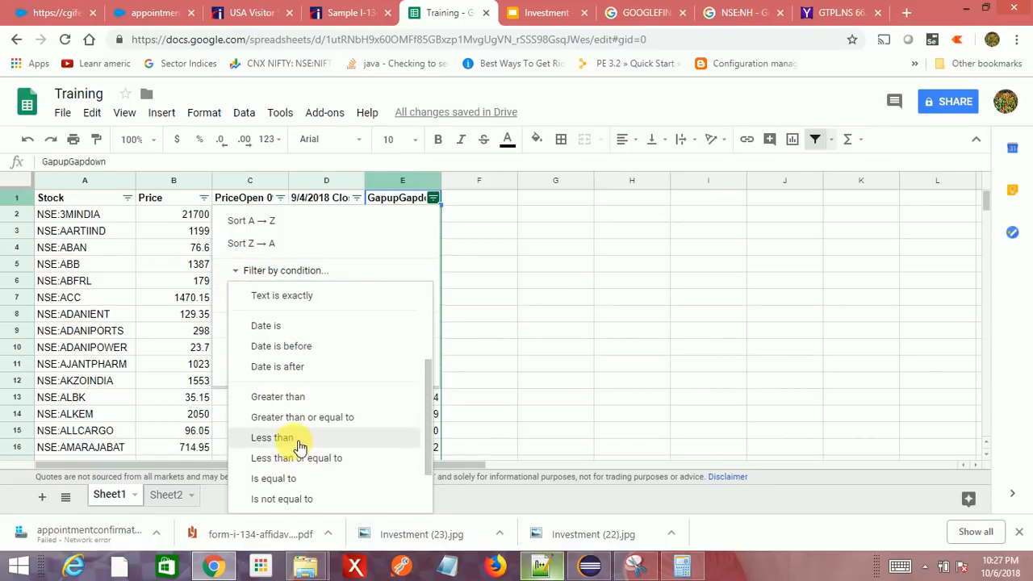
click(295, 440)
click(279, 321)
text(3)
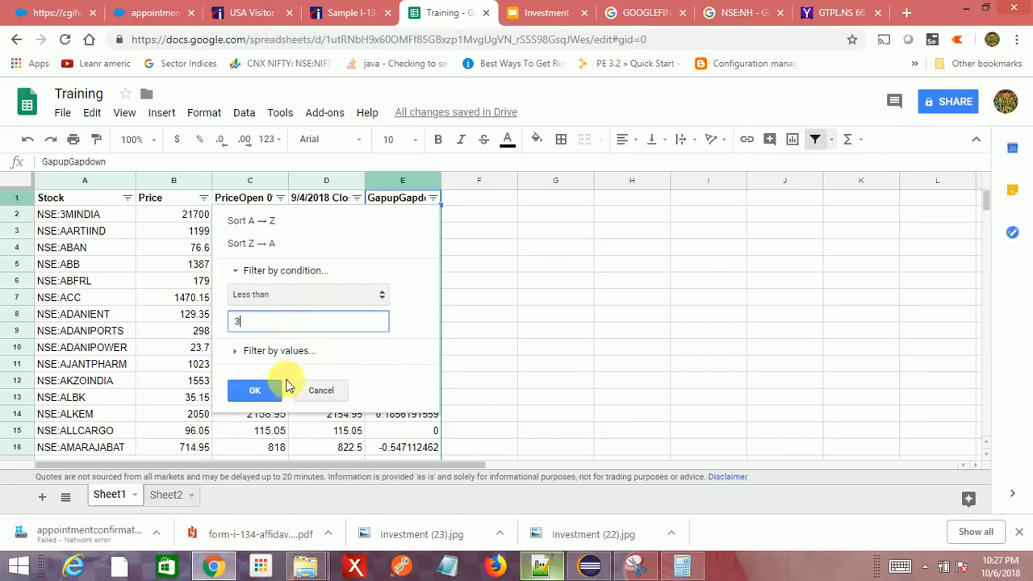
click(259, 391)
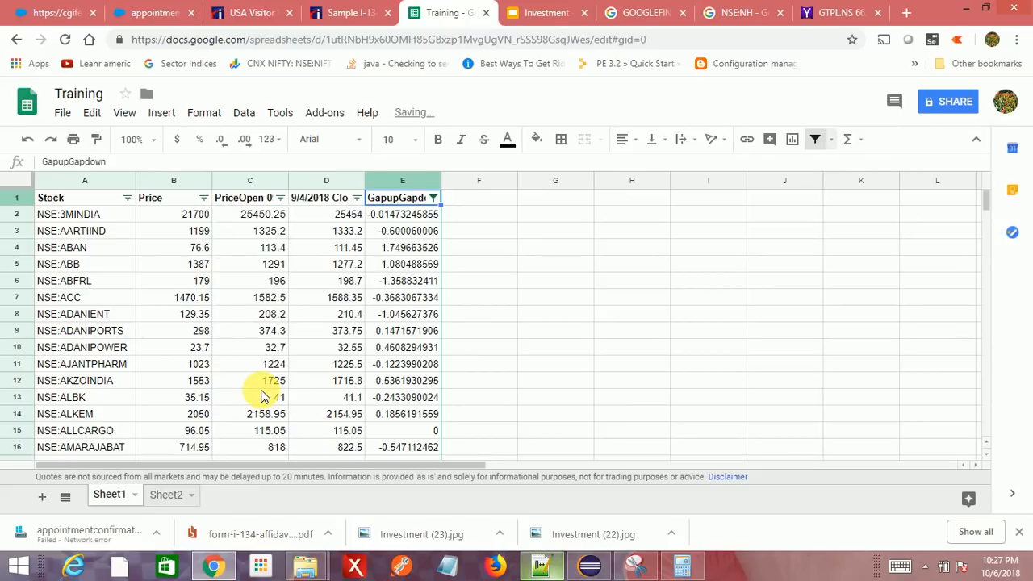
- Remove and recreate the table filter, try the less than 3 condition on GapupGapdown again, and inspect the formula in E2
click(410, 200)
click(818, 140)
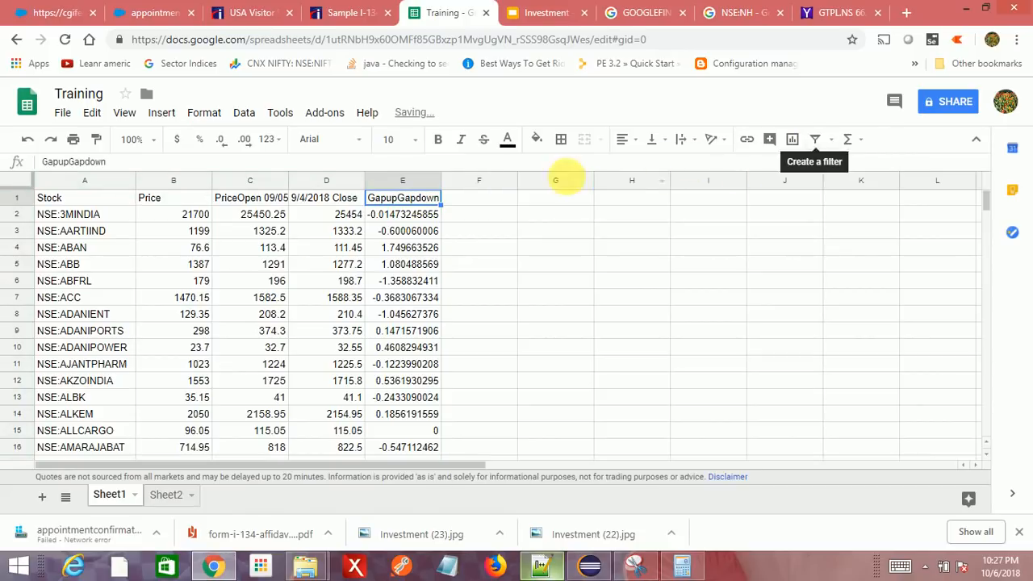
click(815, 139)
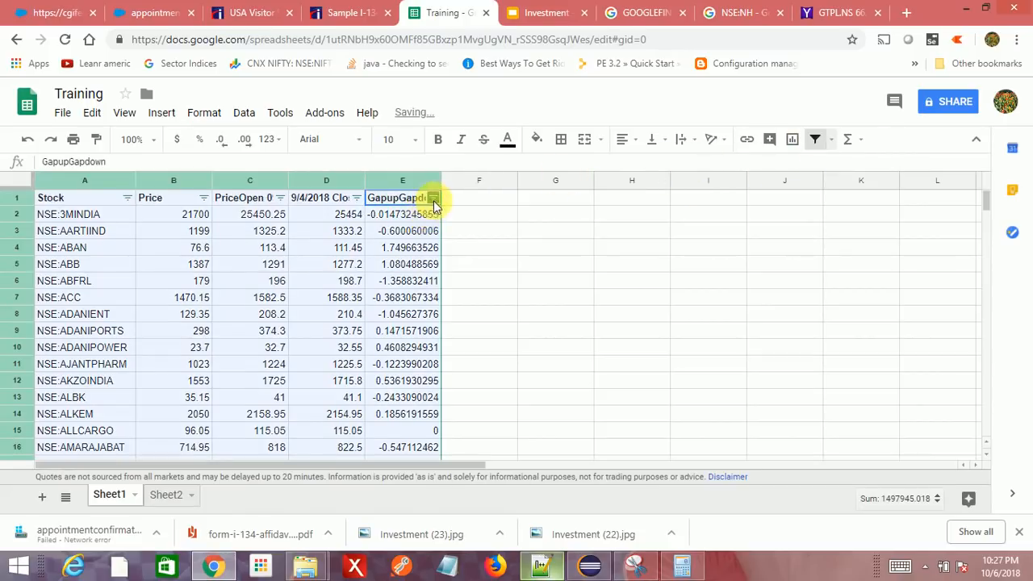
click(433, 198)
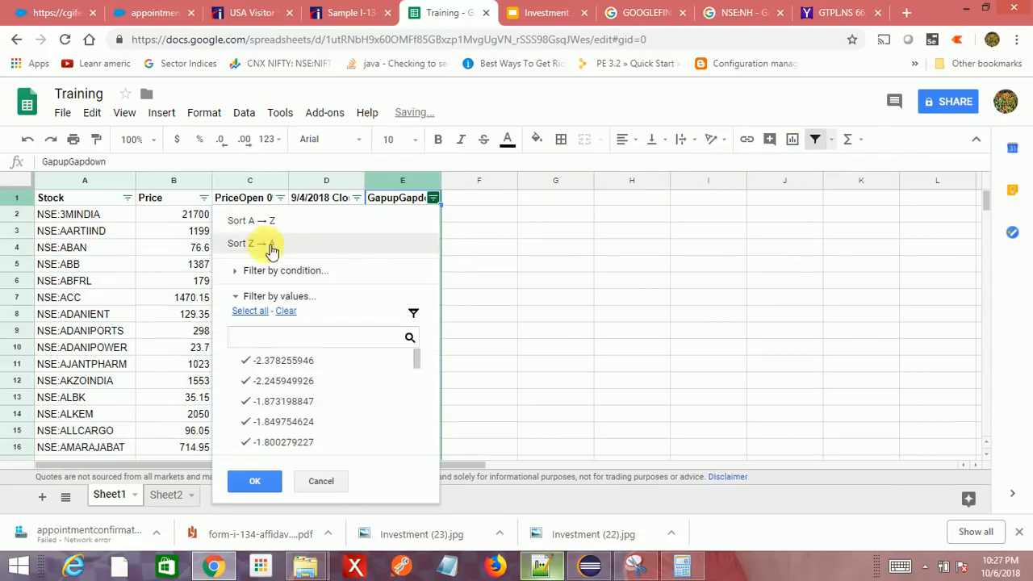
click(233, 296)
click(237, 271)
click(249, 293)
scroll(323, 433, down, 3)
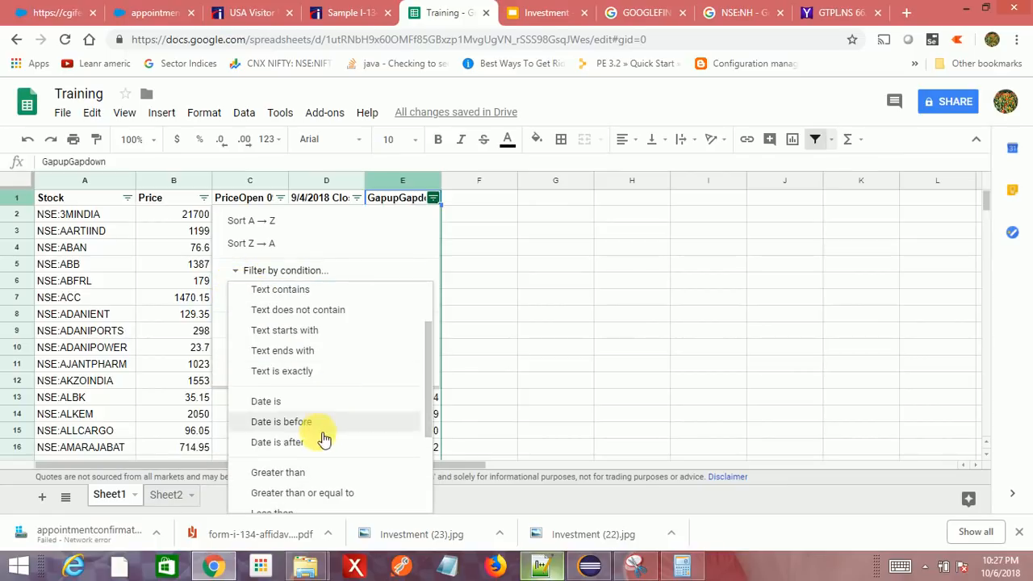
click(307, 434)
click(289, 320)
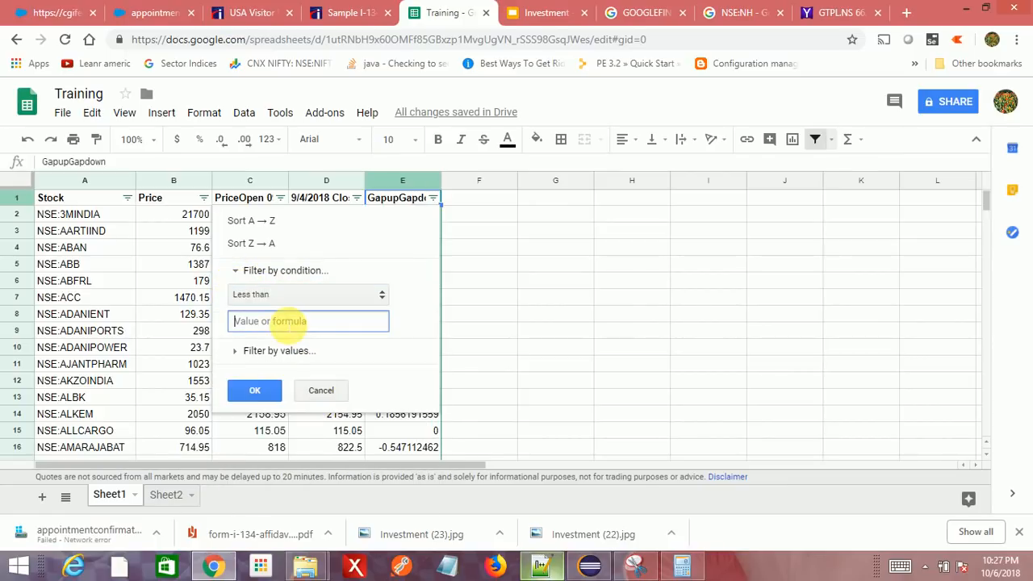
text(3)
click(268, 389)
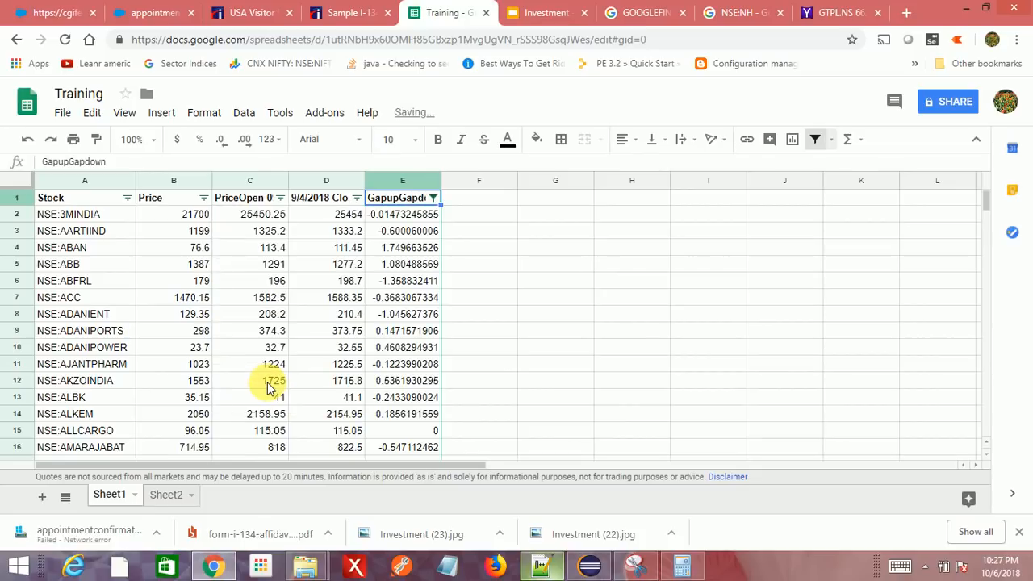
click(494, 305)
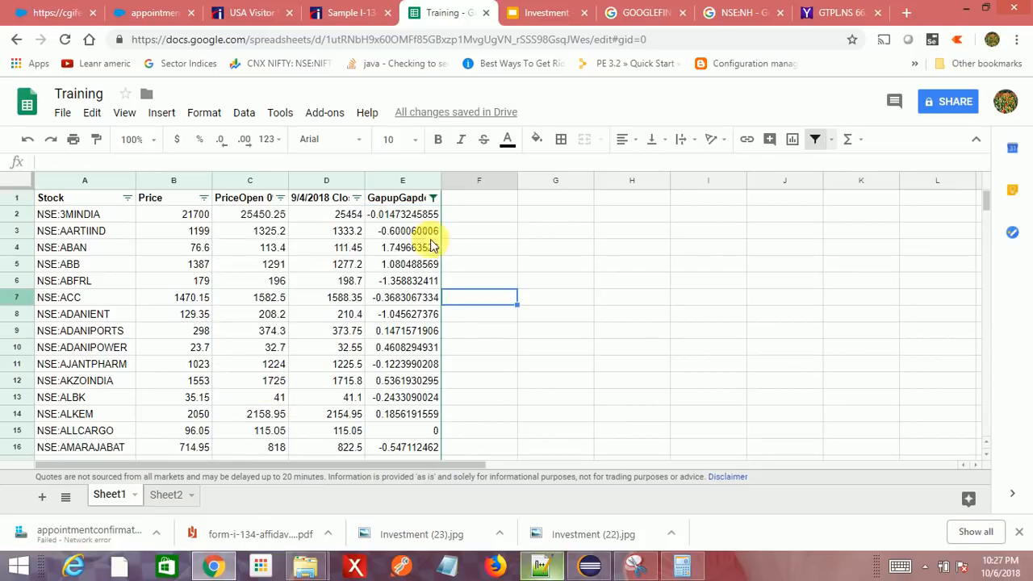
click(401, 216)
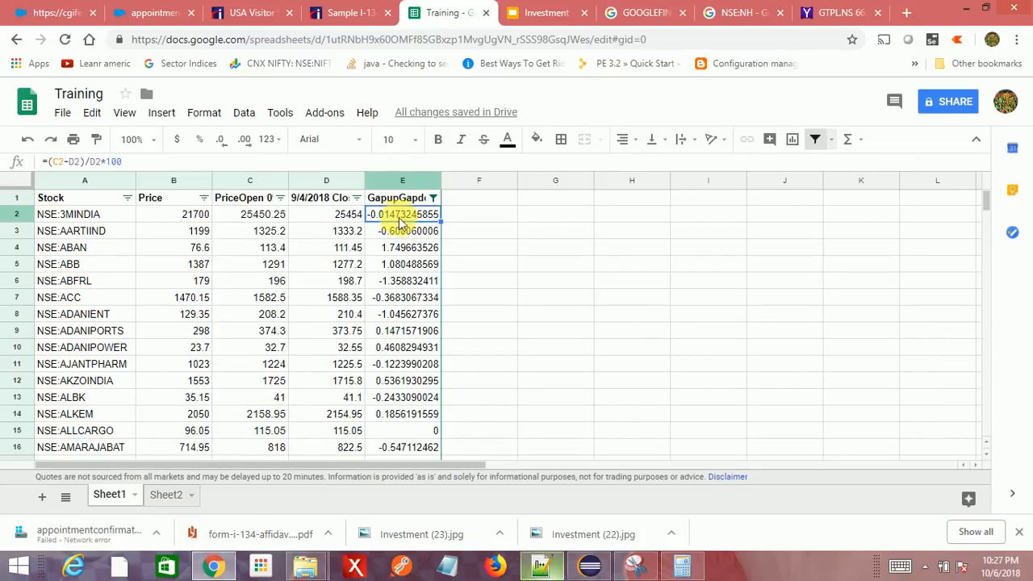
- Clear the existing filter, add a fresh one to the stock table, and filter GapupGapdown with a less than condition for gap-down stocks
click(403, 198)
click(815, 139)
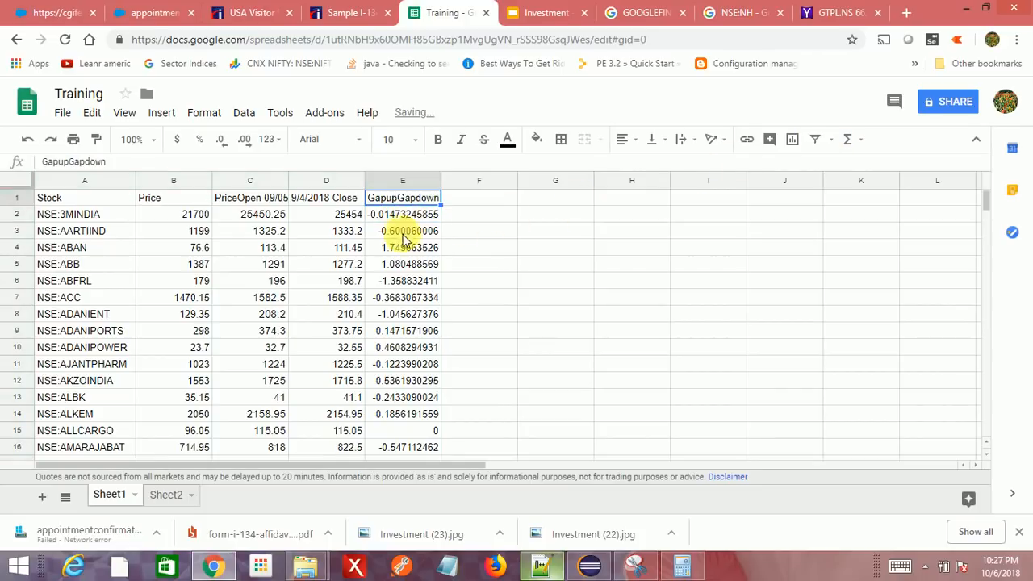
click(815, 138)
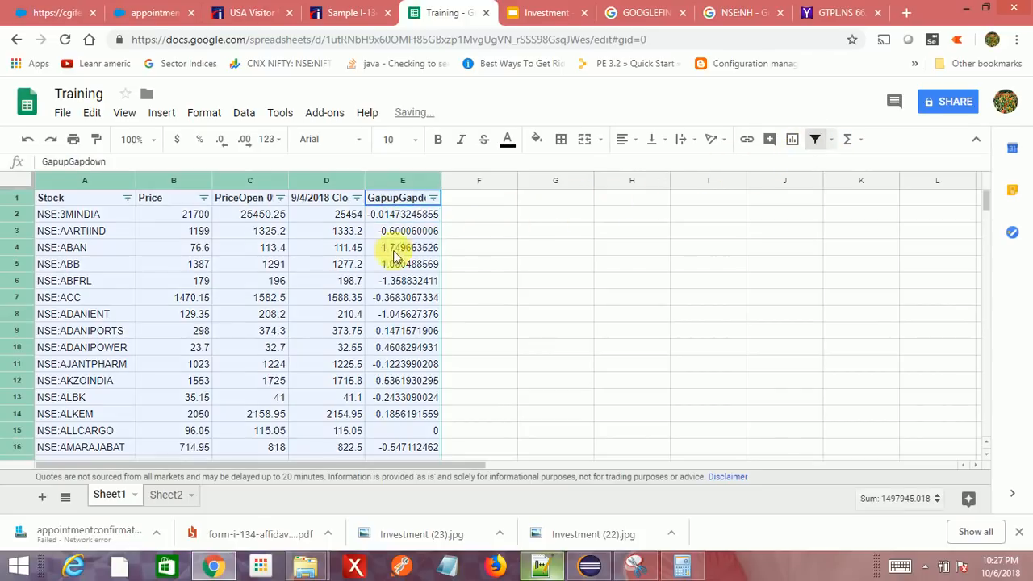
click(433, 199)
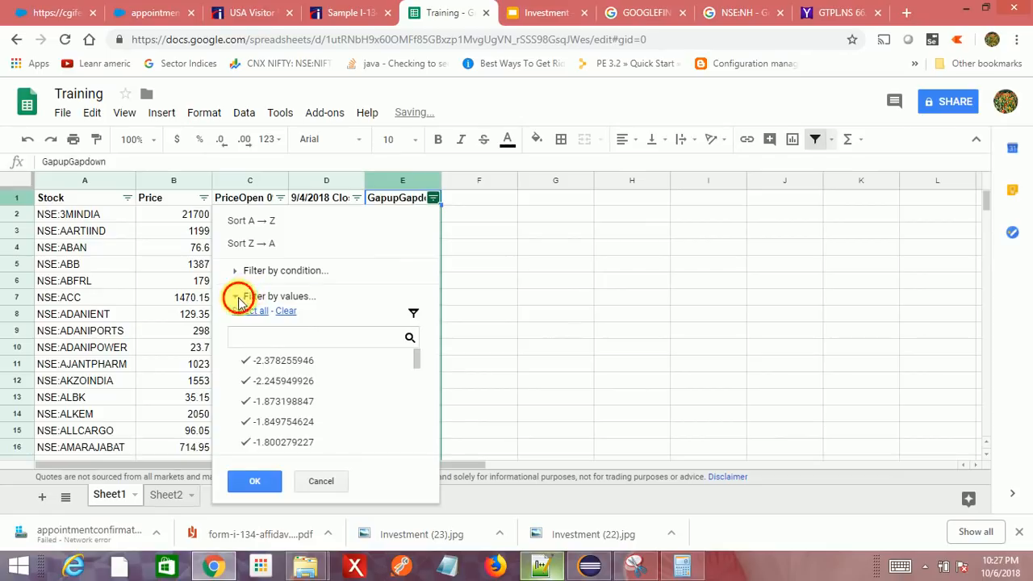
click(242, 270)
click(258, 295)
scroll(321, 387, down, 3)
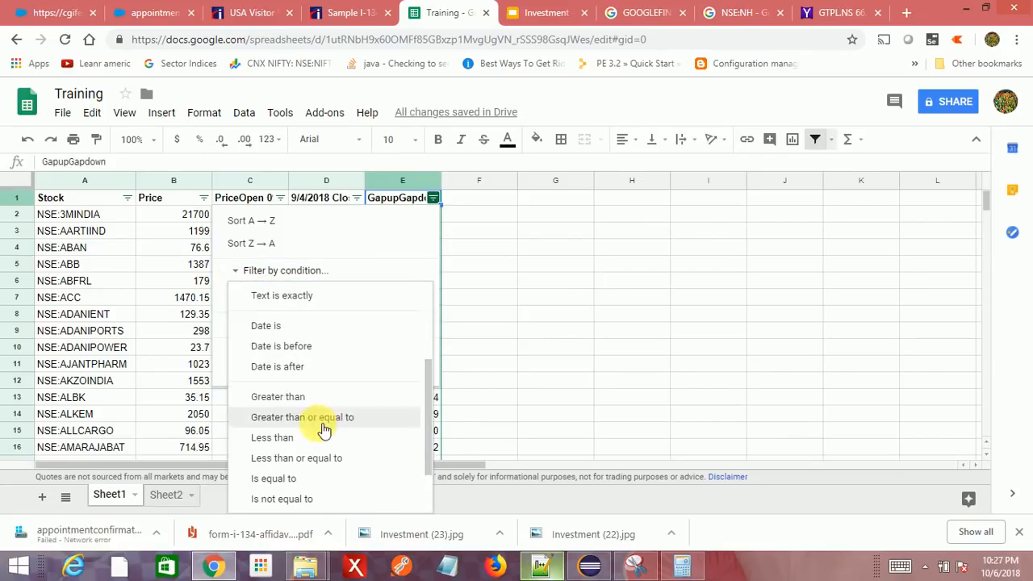
click(319, 436)
click(295, 327)
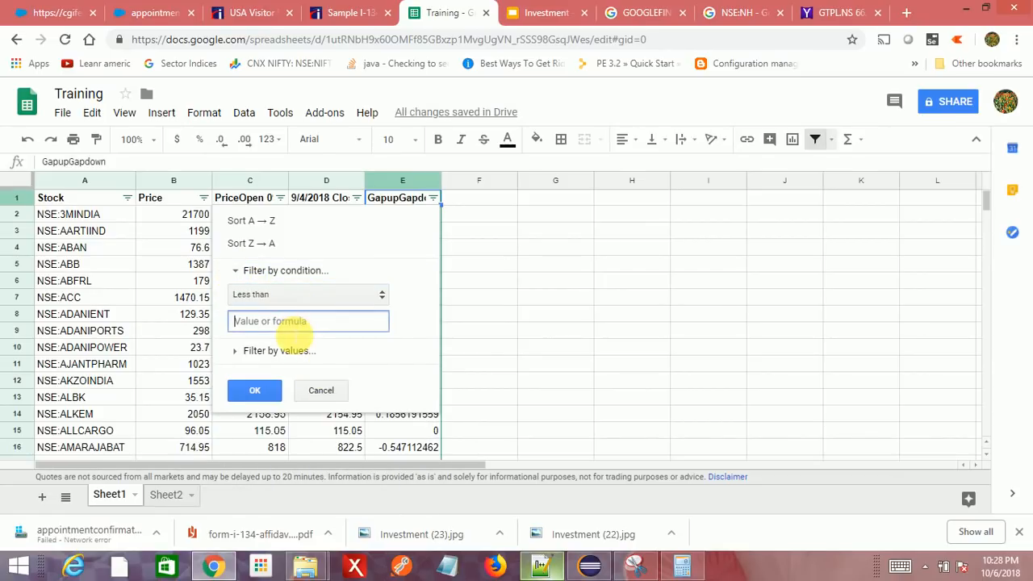
click(255, 390)
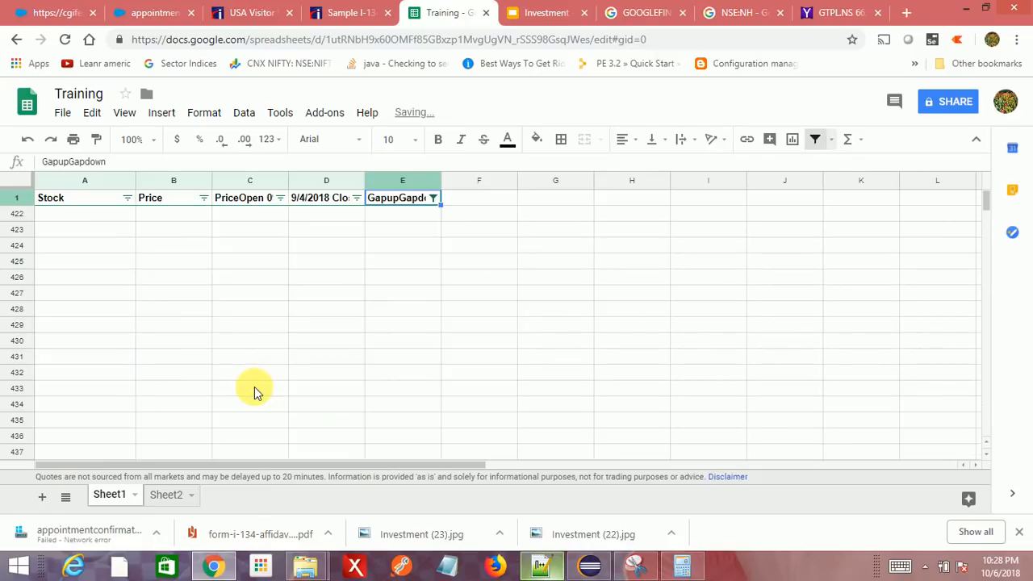
- Set the GapupGapdown column's filter condition to less than -2
click(432, 198)
click(298, 321)
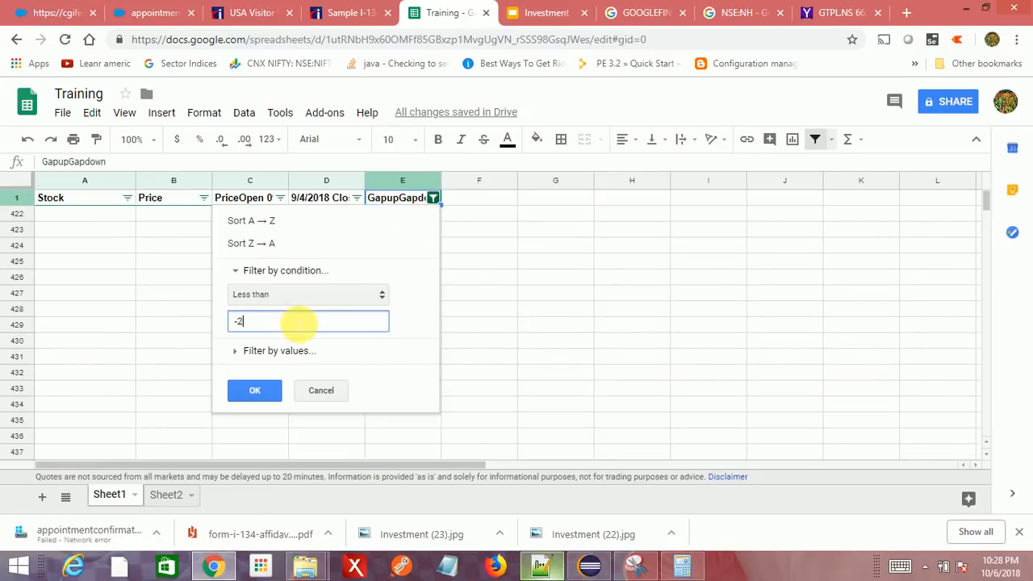
click(253, 391)
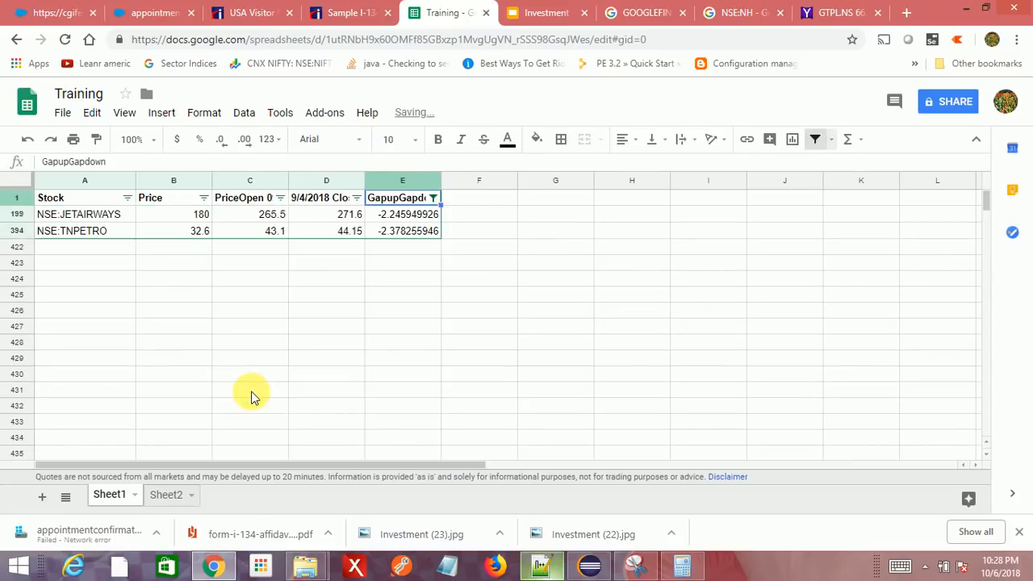
- Copy the JETAIRWAYS symbol from the filtered table and look up its NSE historical data on Yahoo Finance
click(119, 214)
drag(133, 161, 6, 184)
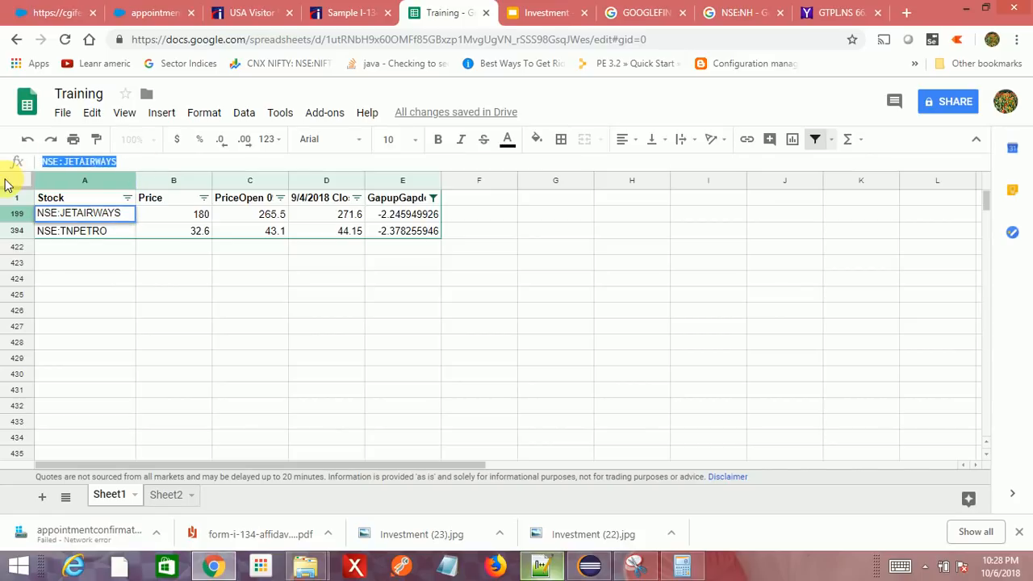
drag(145, 155, 67, 179)
key(ctrl+c)
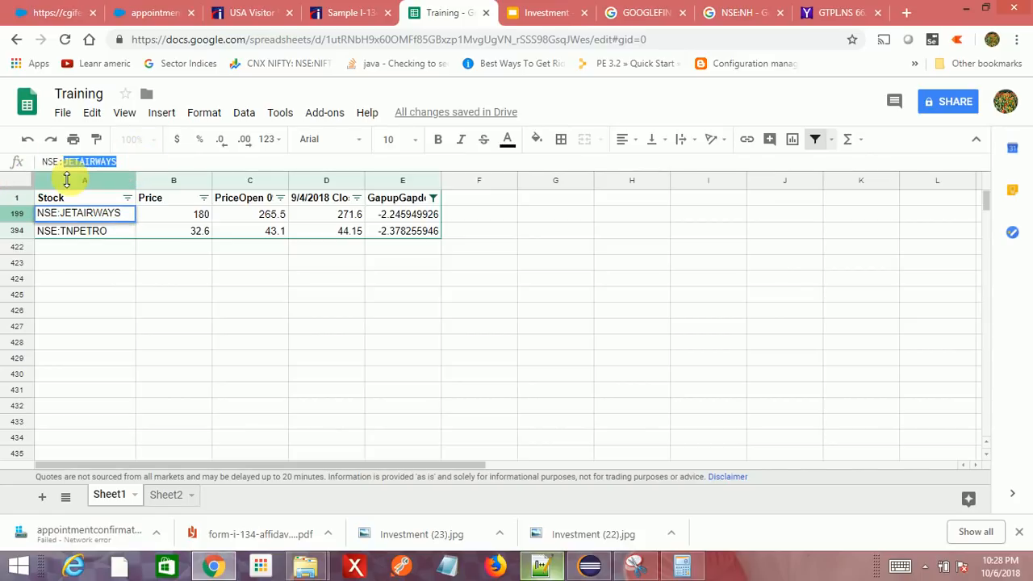
click(820, 20)
scroll(815, 287, up, 10)
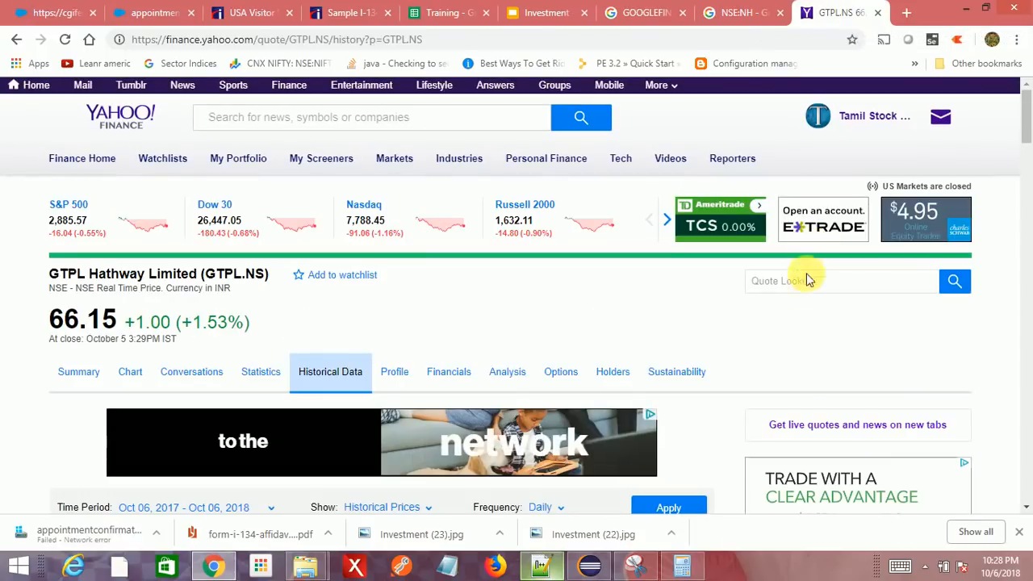
click(799, 283)
key(ctrl+v)
click(784, 311)
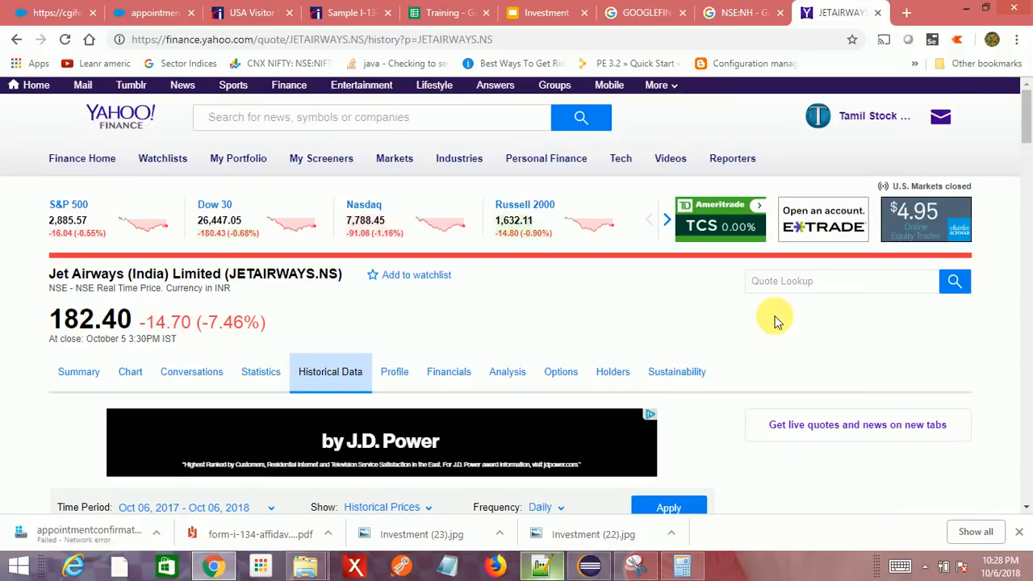
- Check the JETAIRWAYS.NS opening price for Sep 05, 2018 against the previous day's close in the historical data
scroll(776, 321, down, 3)
scroll(773, 321, down, 3)
scroll(773, 319, up, 4)
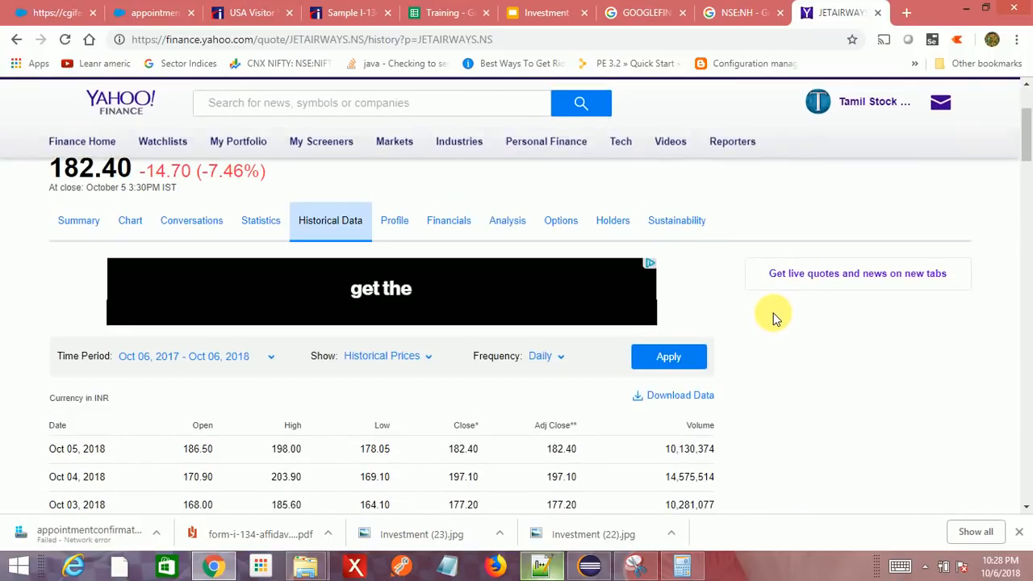
scroll(771, 319, up, 2)
scroll(768, 318, down, 8)
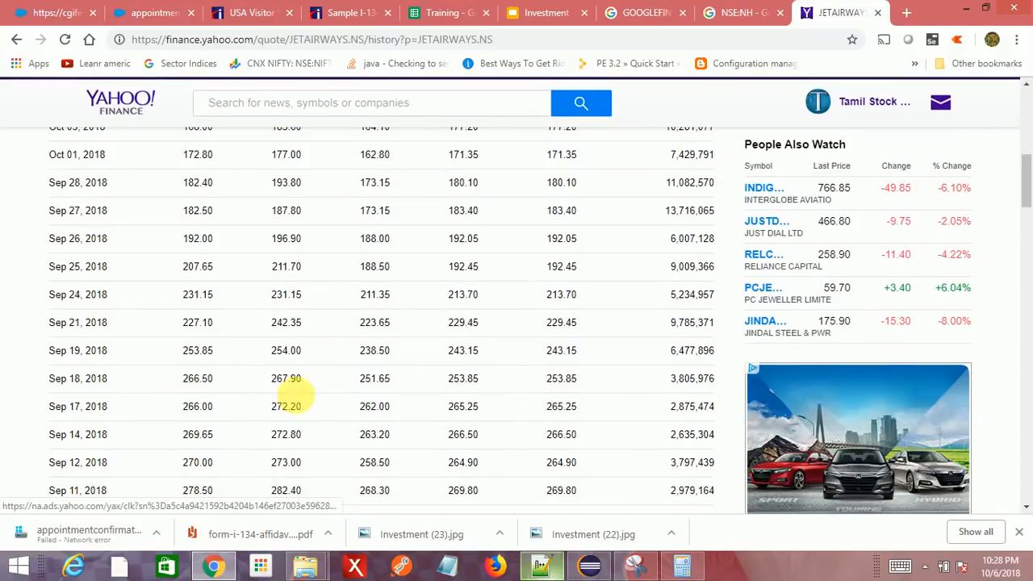
scroll(226, 379, down, 1)
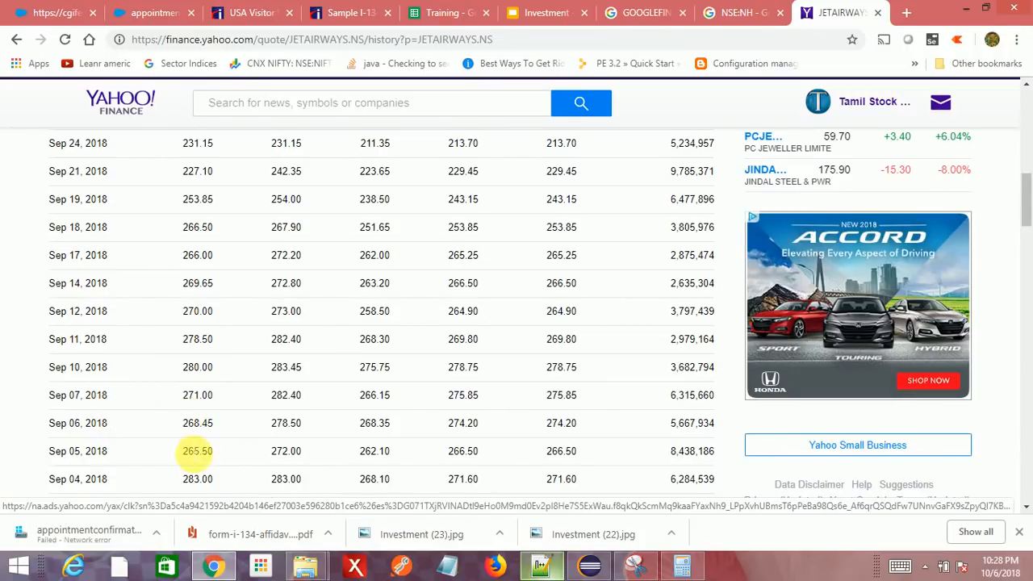
drag(188, 451, 200, 451)
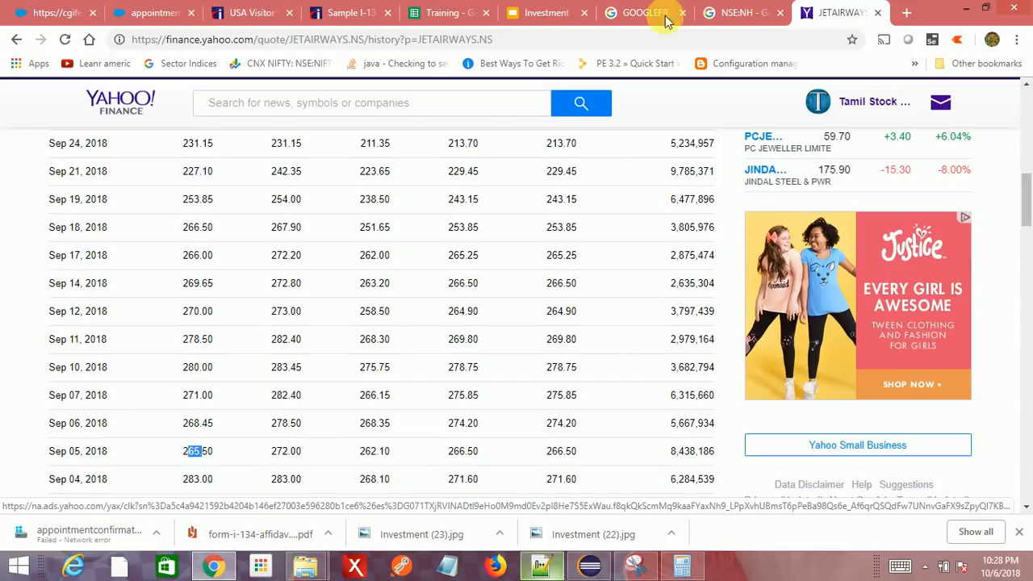
- Copy the TNPETRO symbol from the Training spreadsheet, look it up on Yahoo Finance, and check its Sep 05, 2018 opening price
click(443, 13)
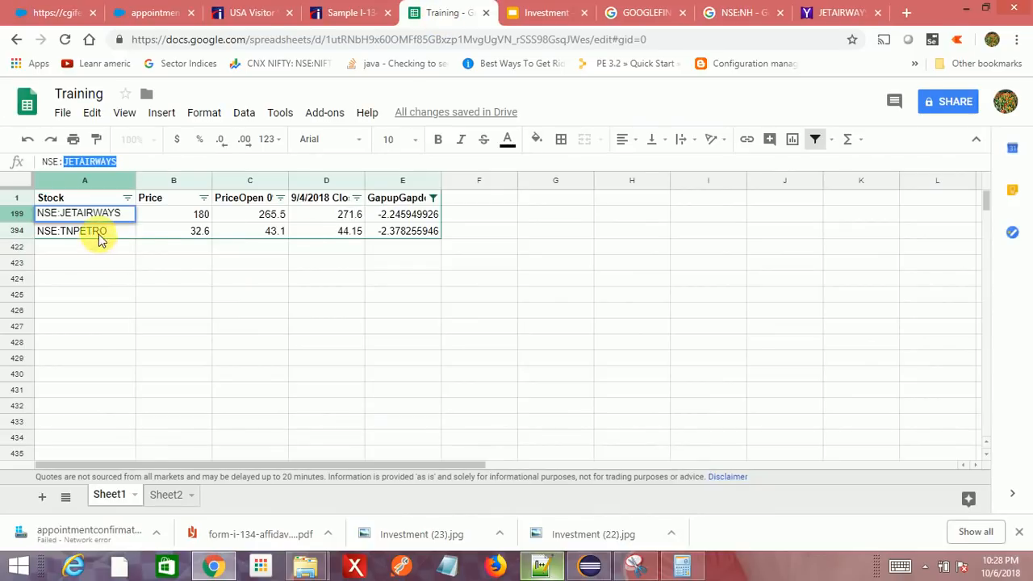
click(102, 234)
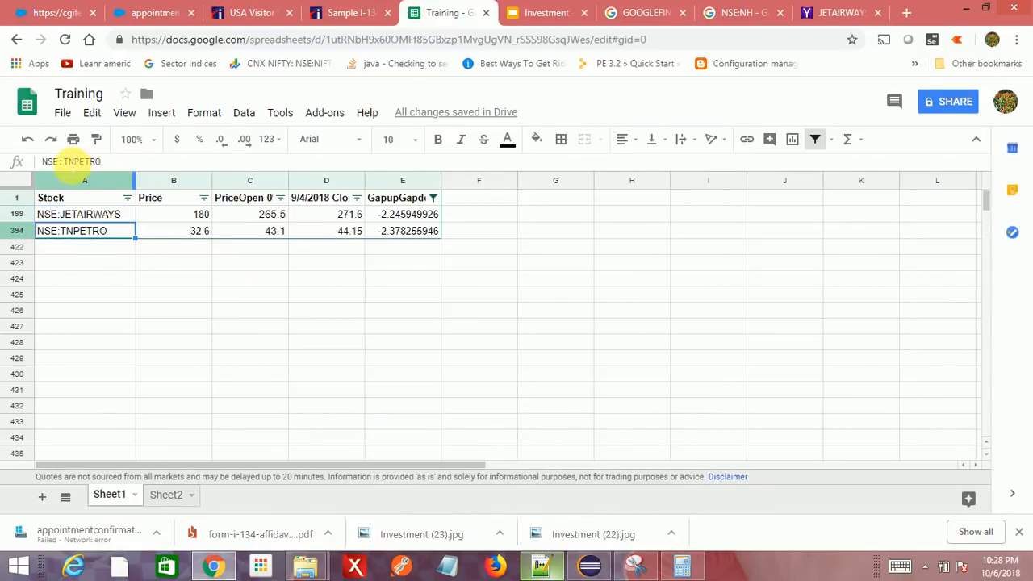
drag(65, 161, 103, 162)
key(ctrl+c)
click(839, 13)
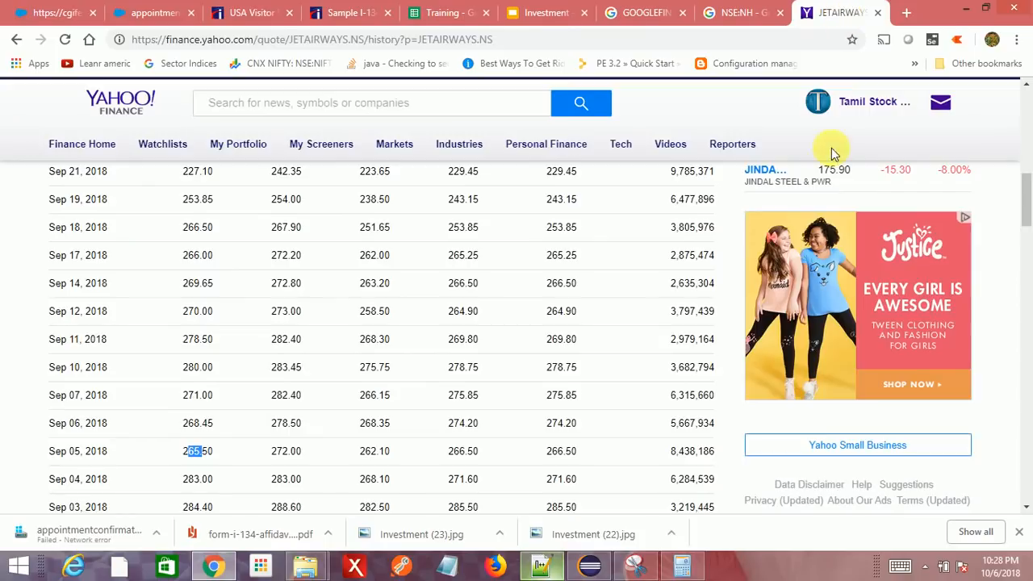
scroll(839, 243, up, 10)
click(830, 284)
key(ctrl+v)
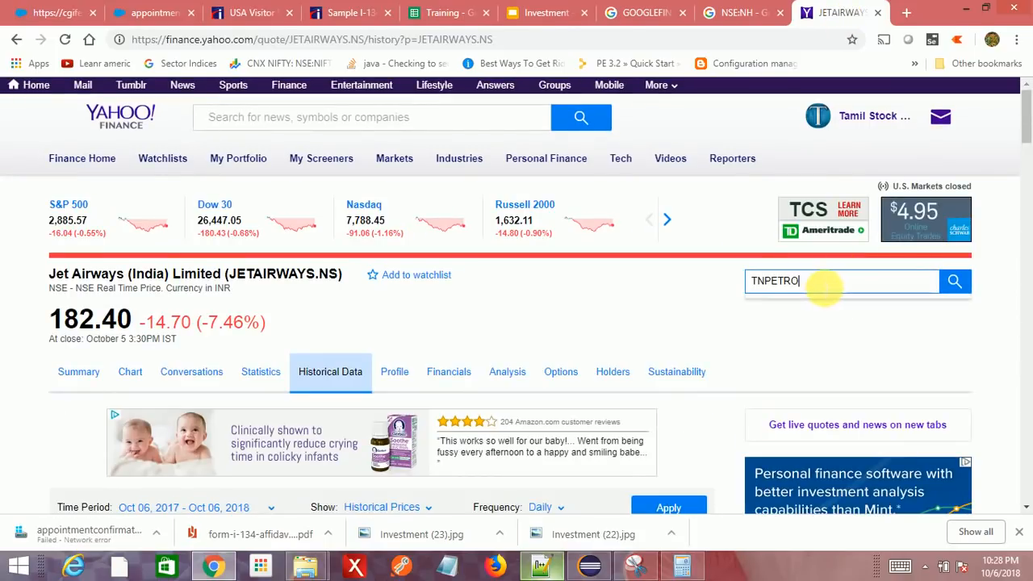
click(789, 340)
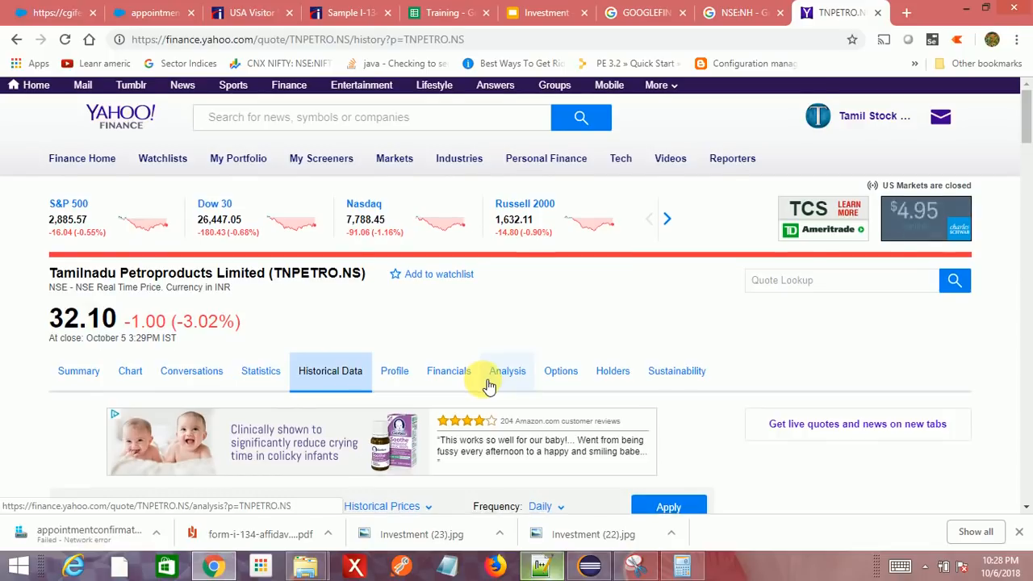
scroll(486, 383, down, 8)
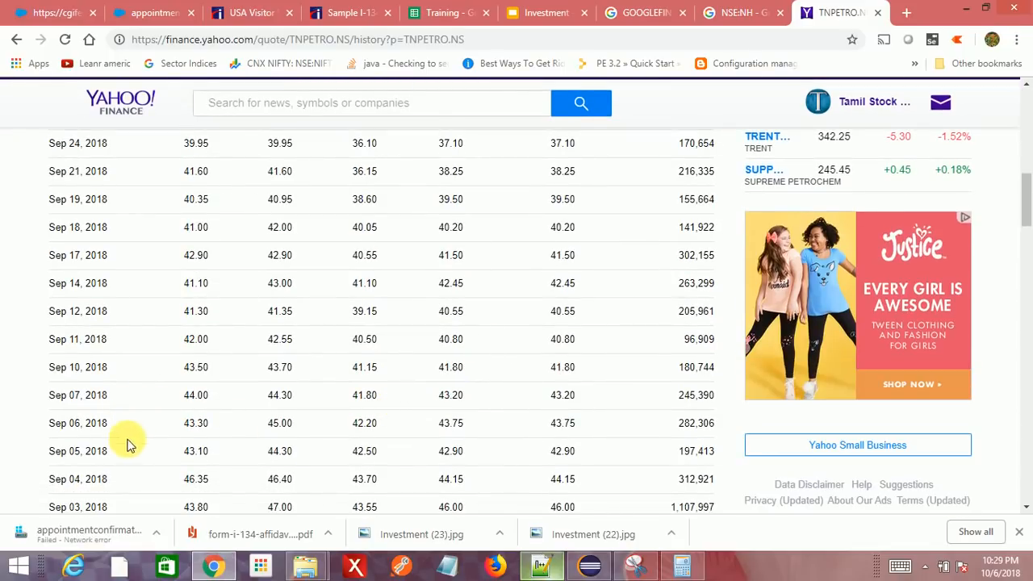
double_click(201, 452)
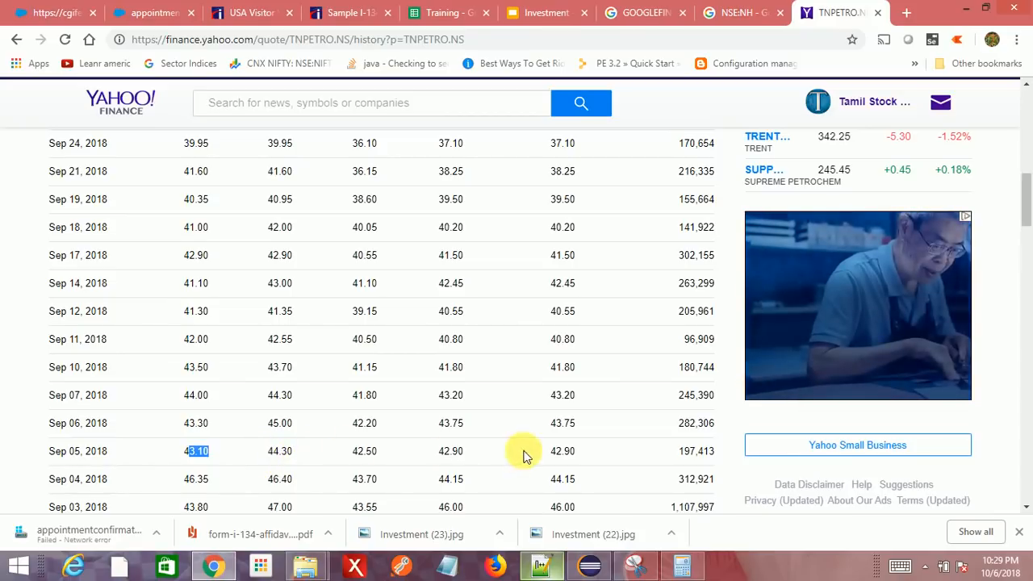
- Switch back to the Training spreadsheet and remove the stock table's filter
click(433, 14)
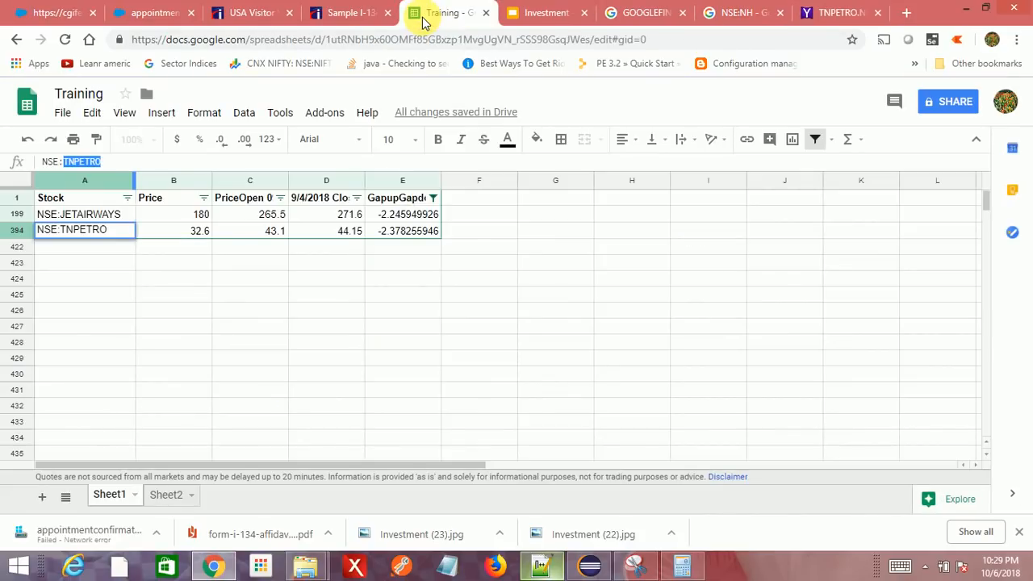
click(828, 145)
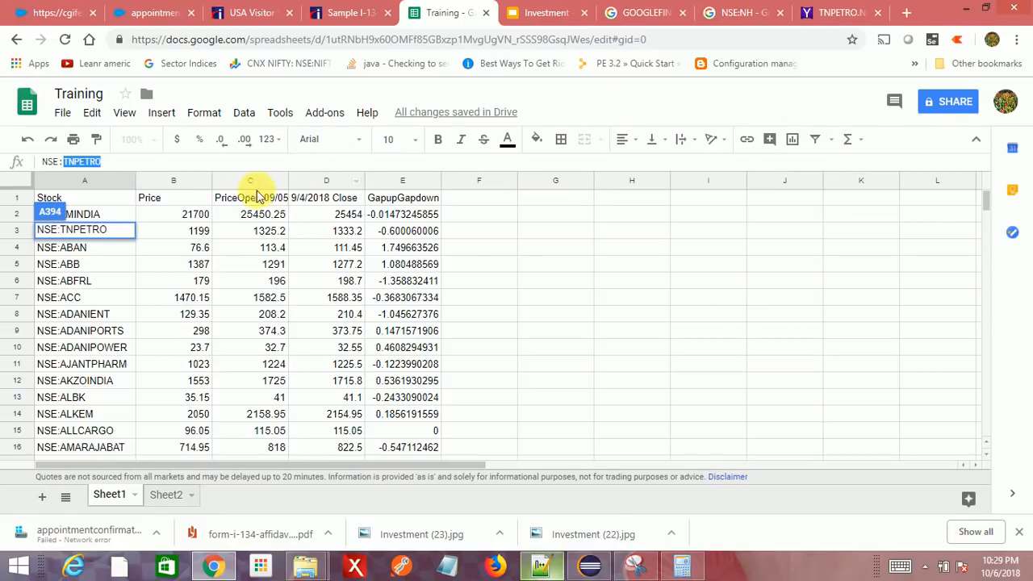
- Try to duplicate the open, close and GapupGapdown columns C to E into columns F to H, and inspect the formula in F2
drag(245, 179, 403, 194)
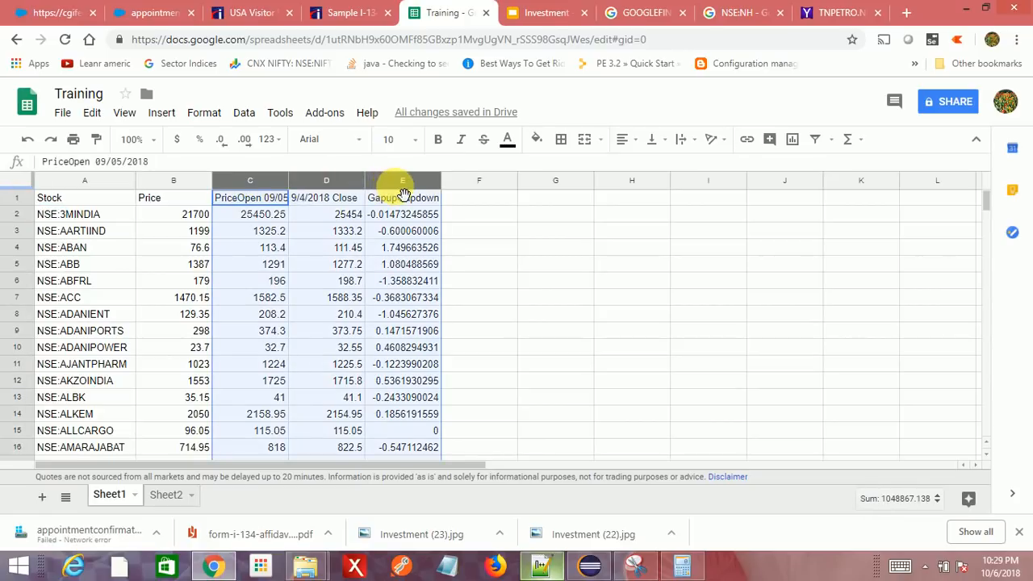
click(498, 204)
key(ctrl+v)
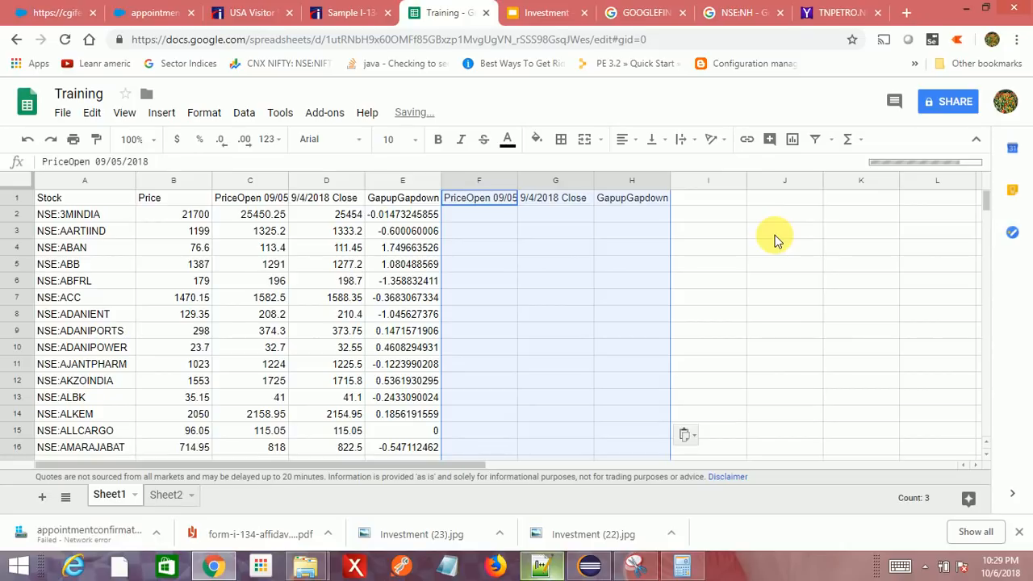
click(722, 231)
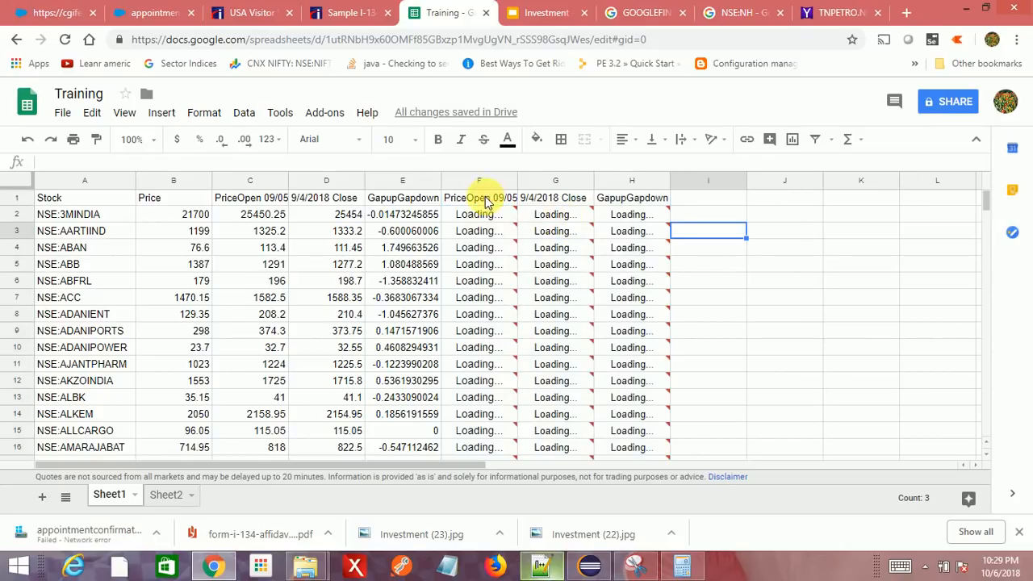
click(487, 203)
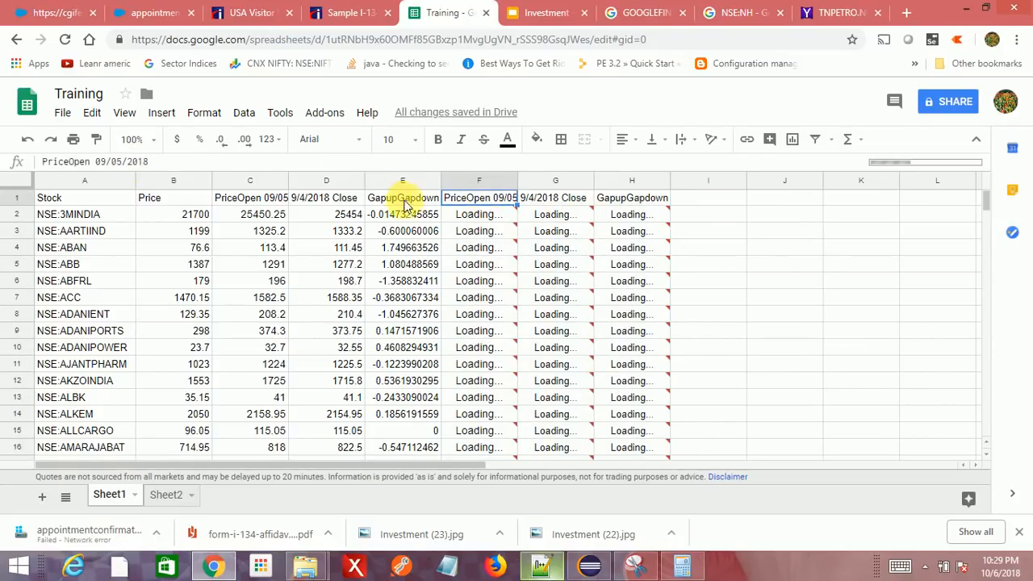
click(482, 217)
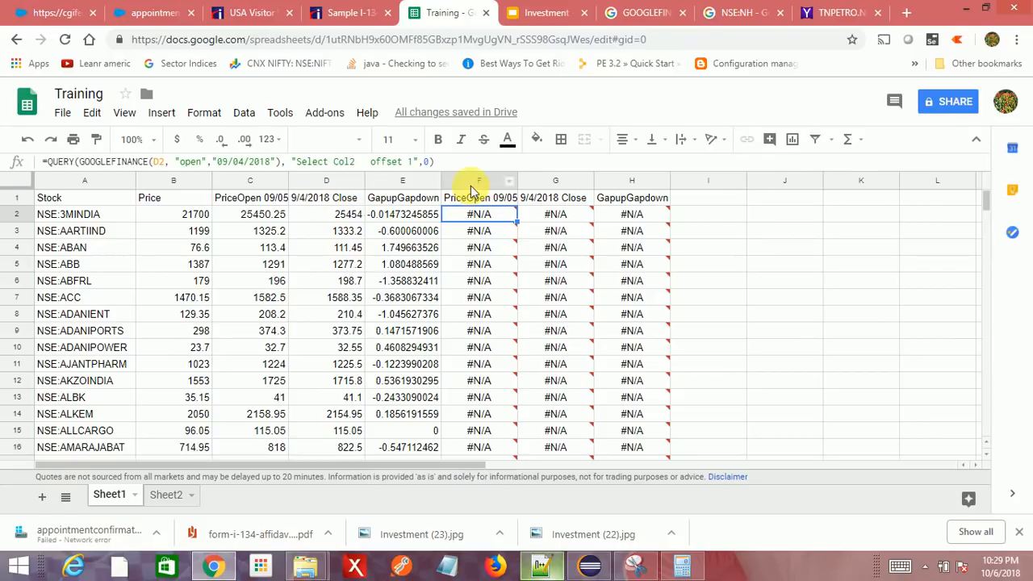
- Delete columns F to I, including the duplicated price and GapupGapdown columns
drag(472, 180, 710, 180)
right_click(542, 193)
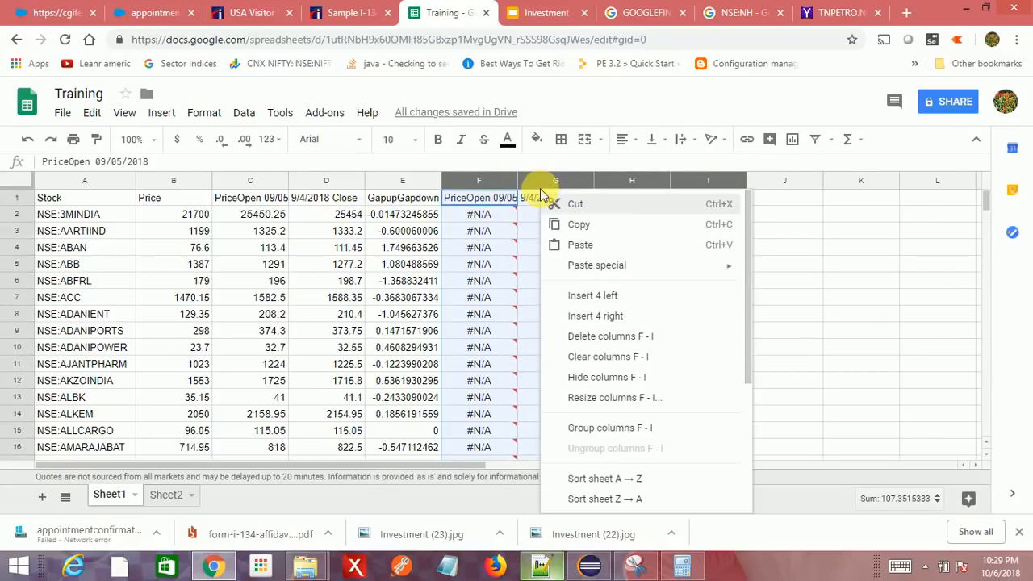
click(622, 337)
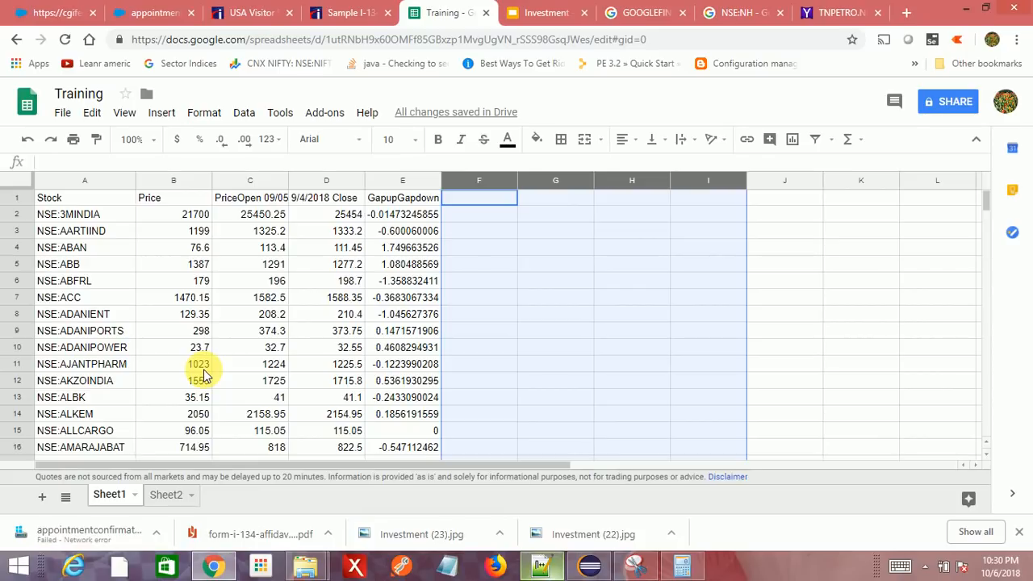
- Add a new sheet, move it ahead of Sheet1, and rename it "Realtime Gapup/down"
click(43, 496)
drag(213, 495, 103, 496)
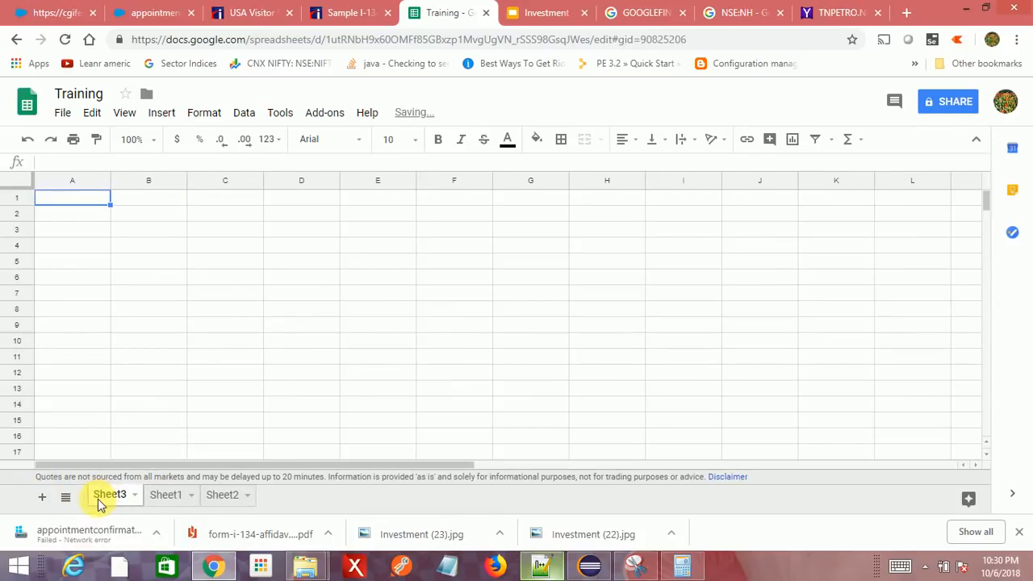
text(Re)
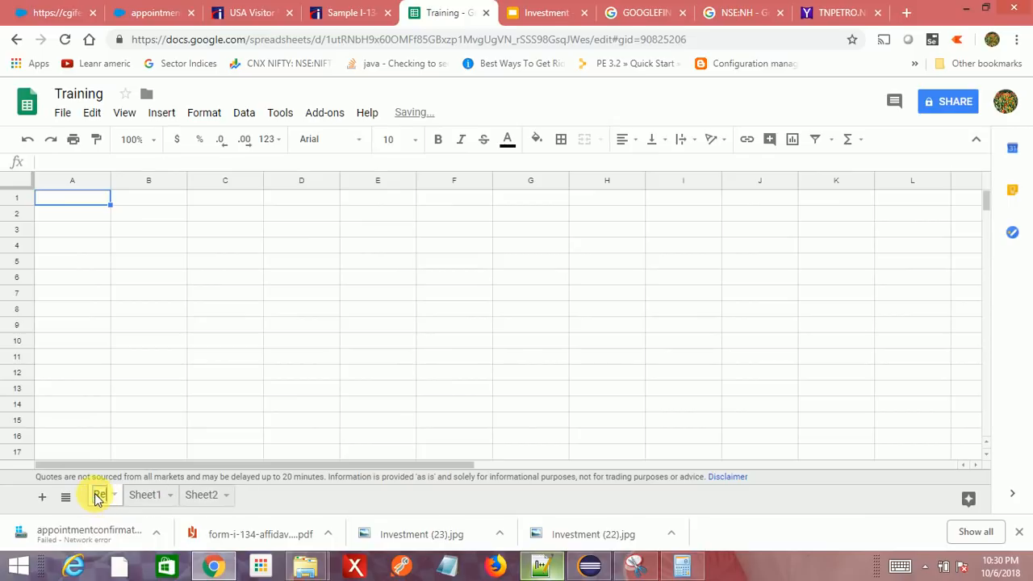
text(altime G)
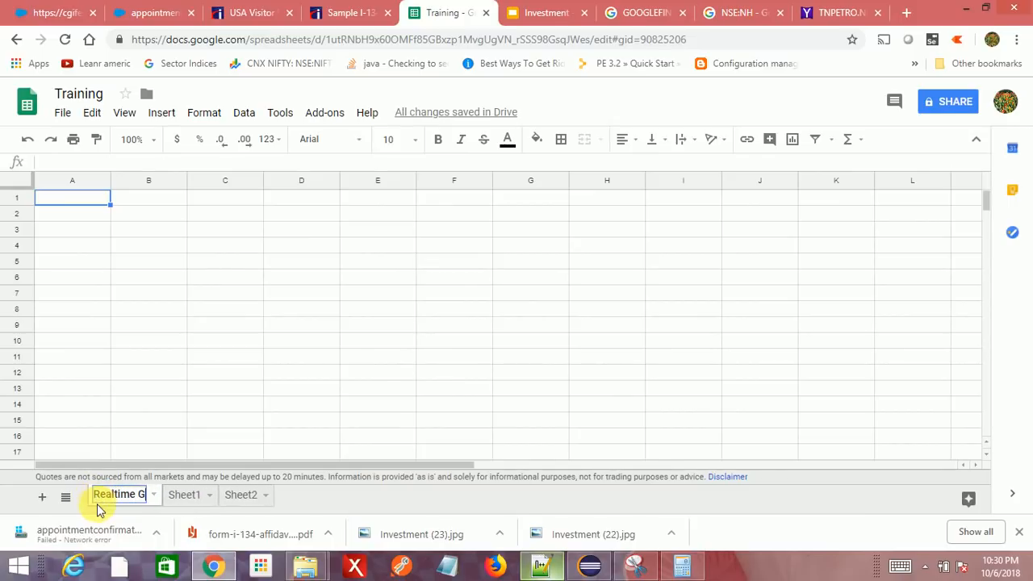
text(apup/dl)
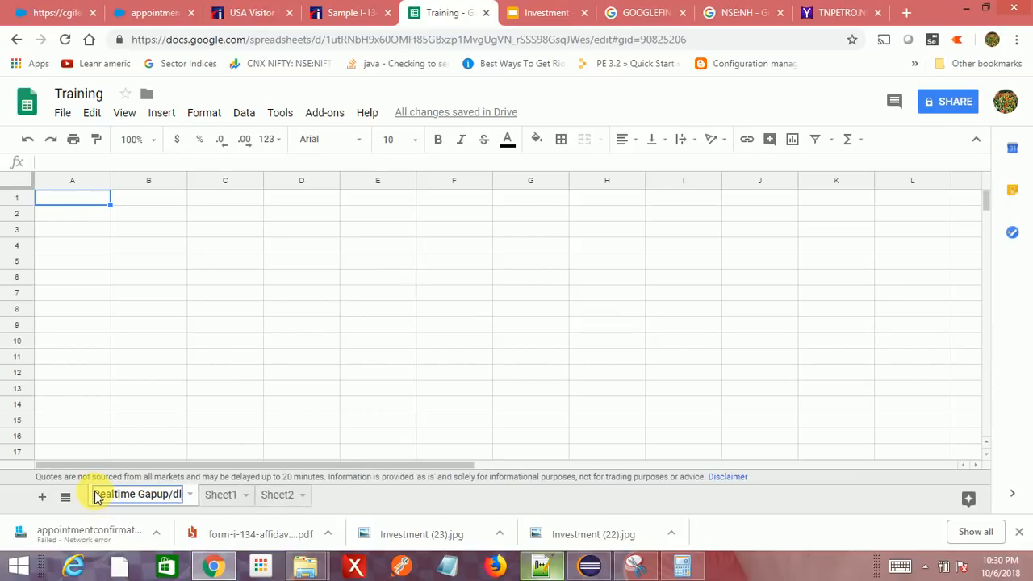
key(BackSpace)
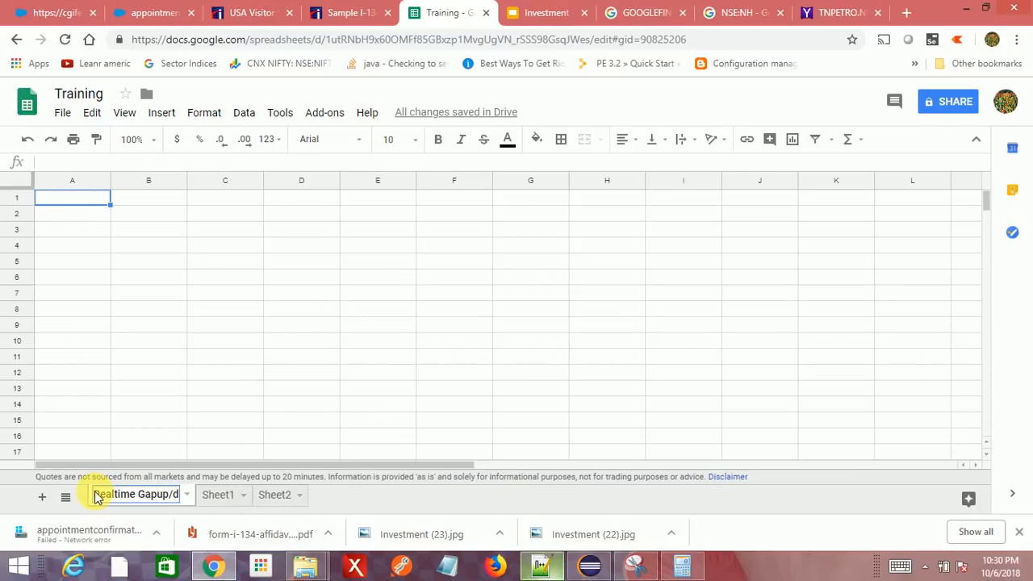
text(own)
key(Return)
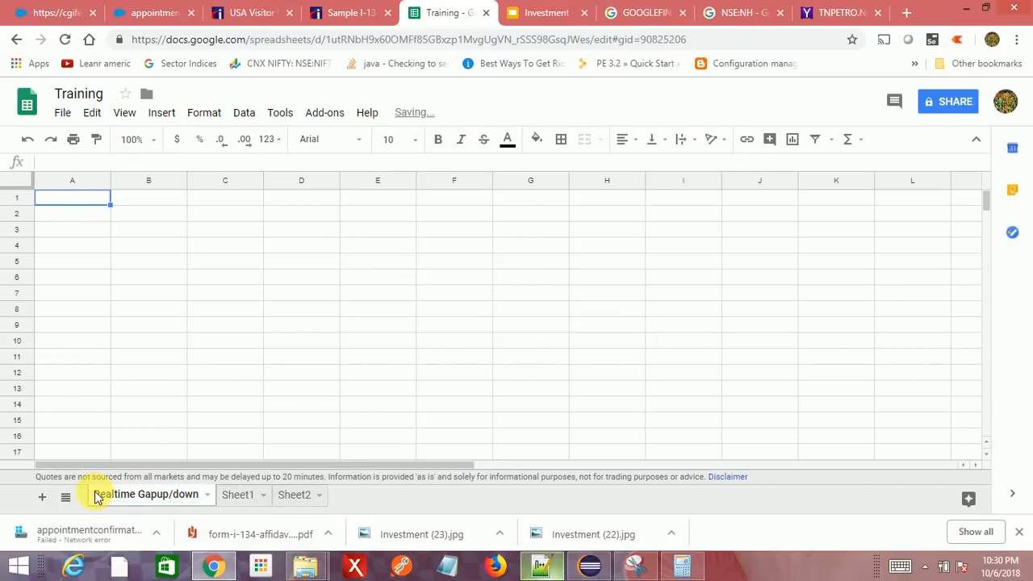
- Copy the Stock column from Sheet1 into column A of the Realtime Gapup/down sheet
click(236, 495)
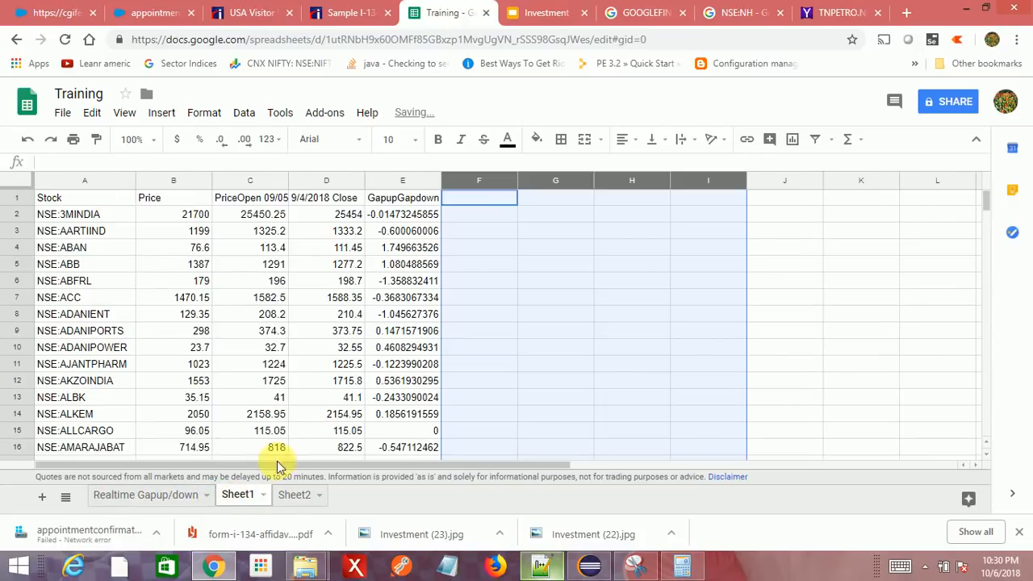
click(184, 215)
click(189, 230)
click(77, 181)
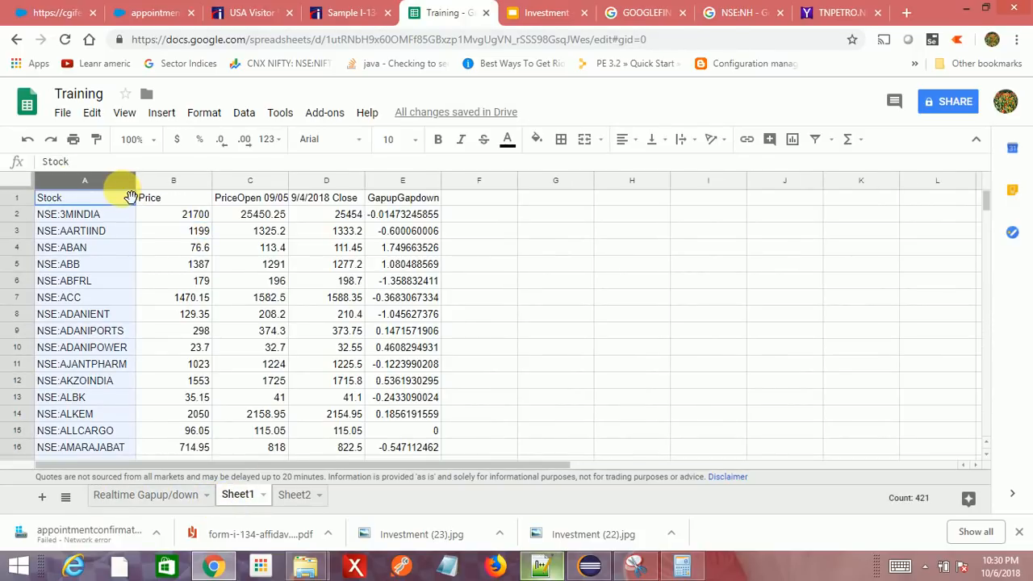
shift+click(178, 185)
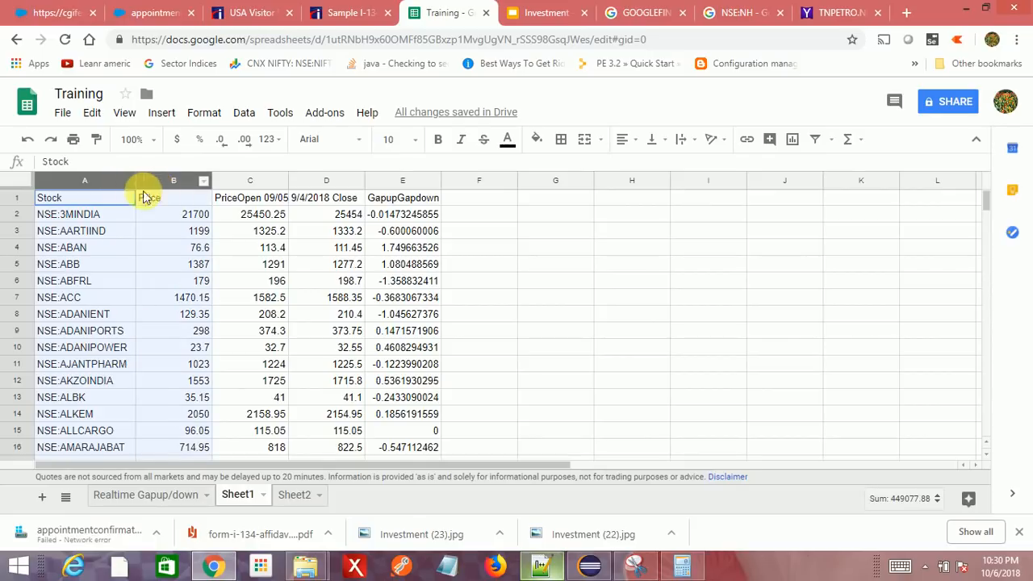
click(101, 182)
key(ctrl+c)
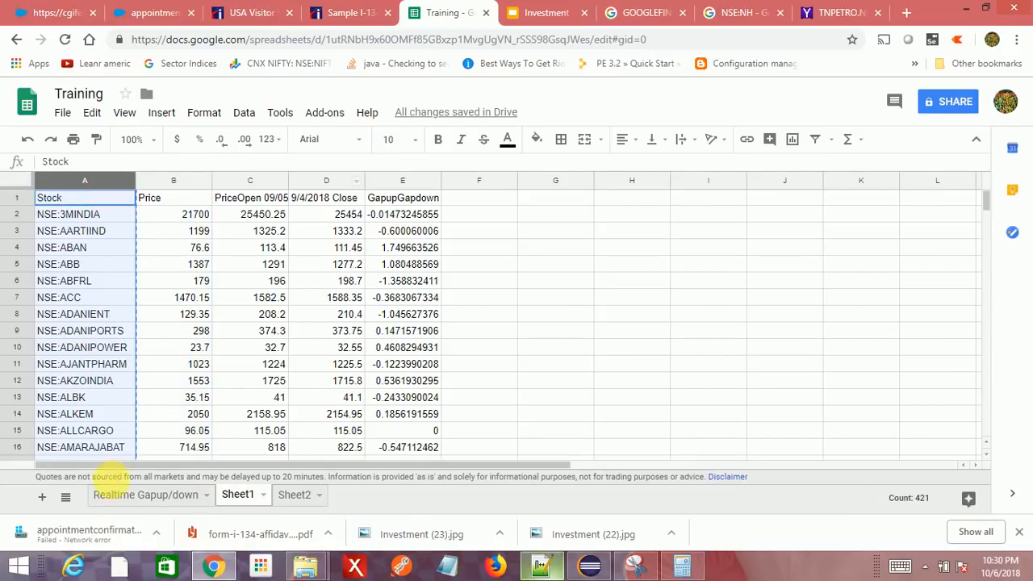
click(126, 502)
key(ctrl+v)
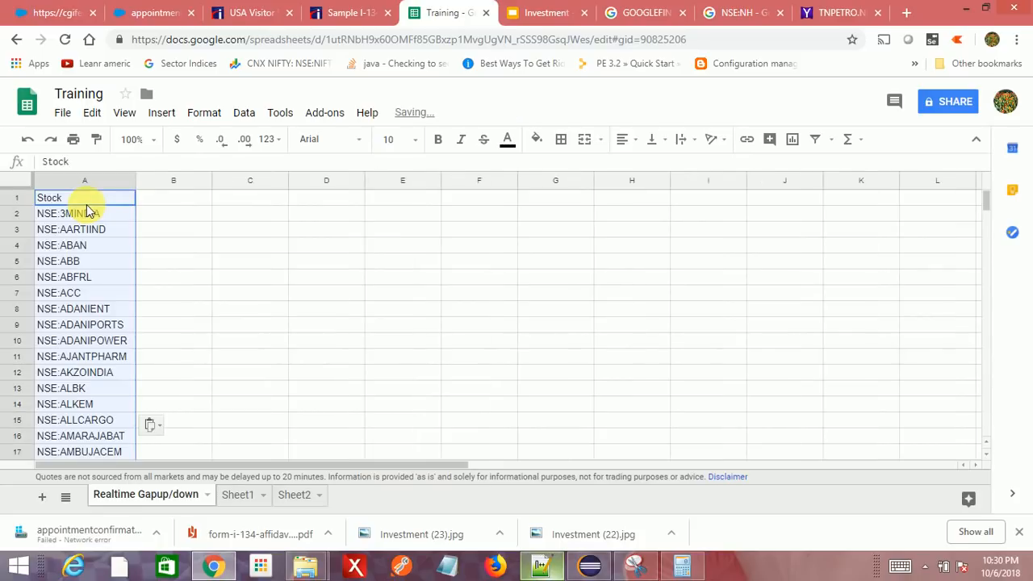
- Switch to Notepad++, copy the QUERY formula for the NSE:3MINDIA close on line 10, and return to the spreadsheet
click(174, 201)
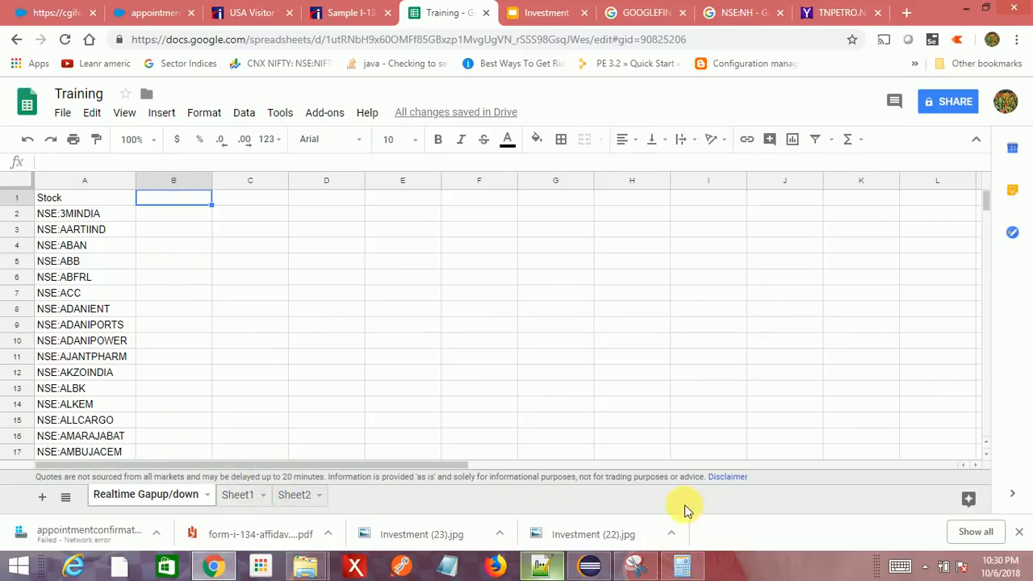
click(541, 565)
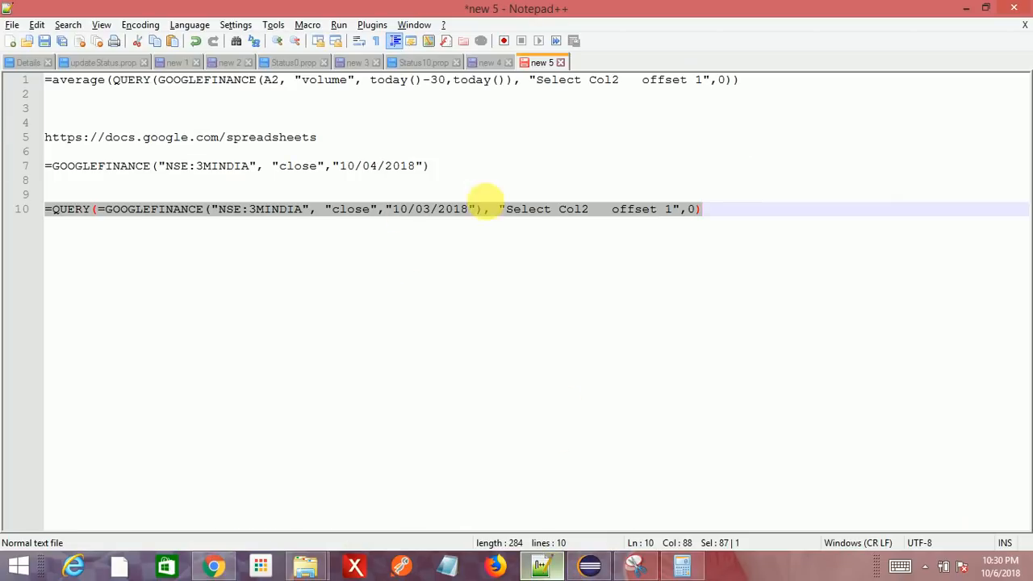
triple_click(467, 212)
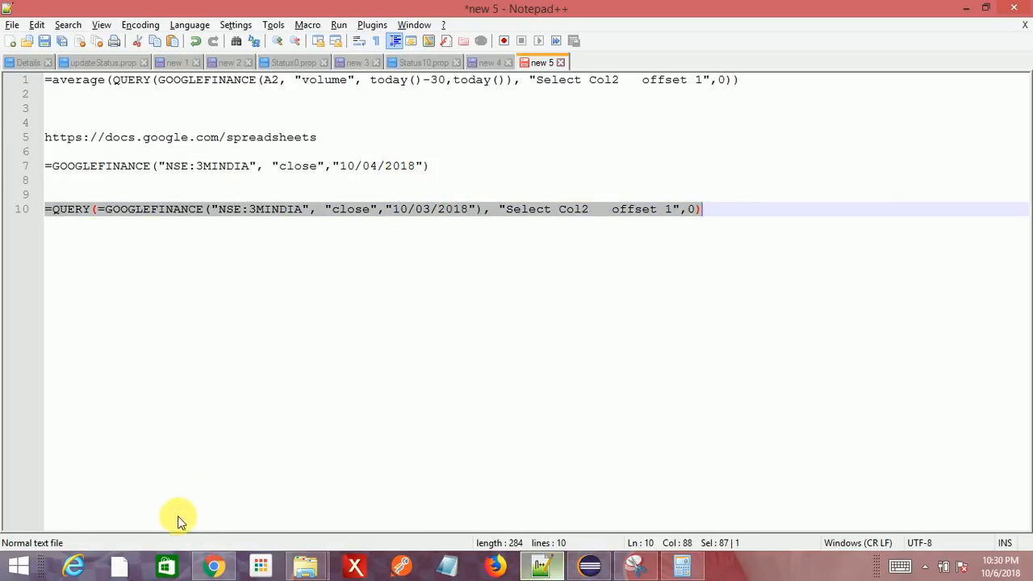
key(alt+Tab)
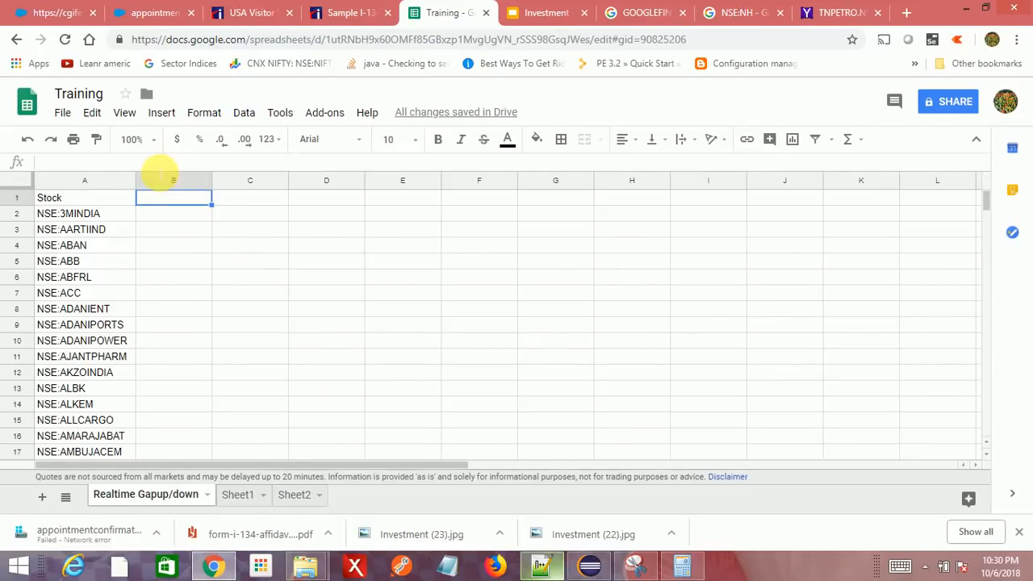
click(159, 161)
key(ctrl+v)
key(Return)
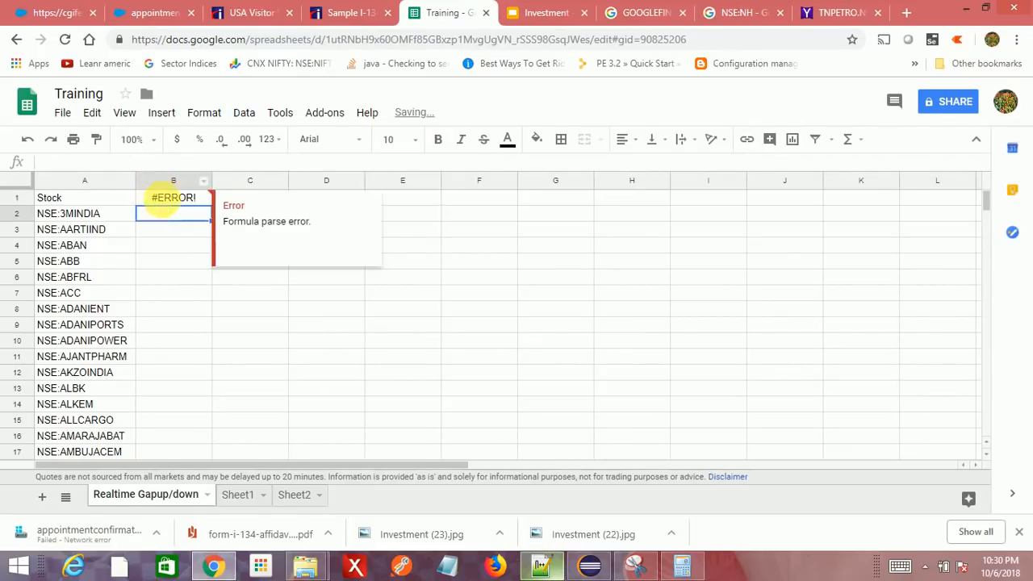
- Enter the column header PreviousClose in B1
click(169, 198)
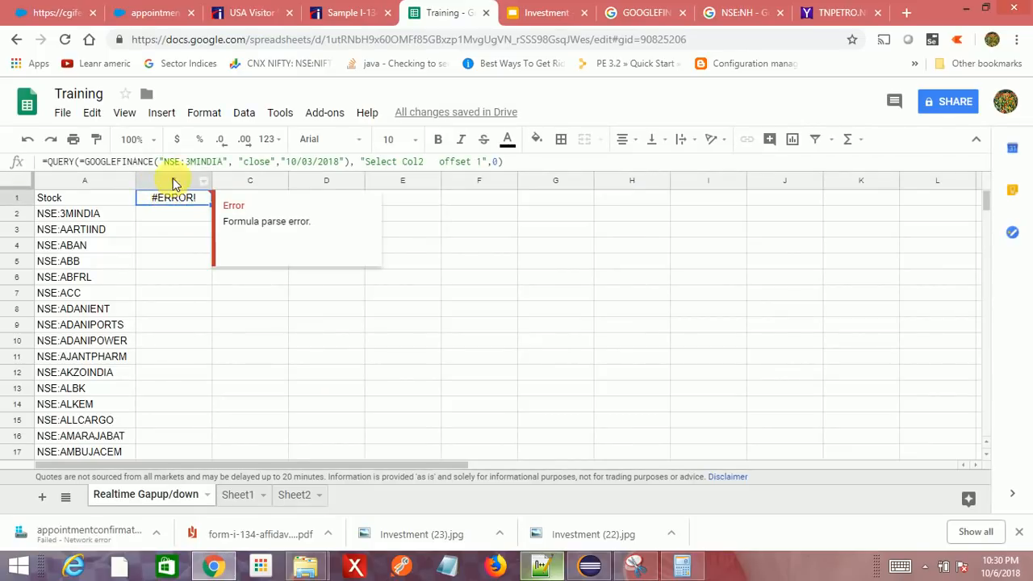
text(JP)
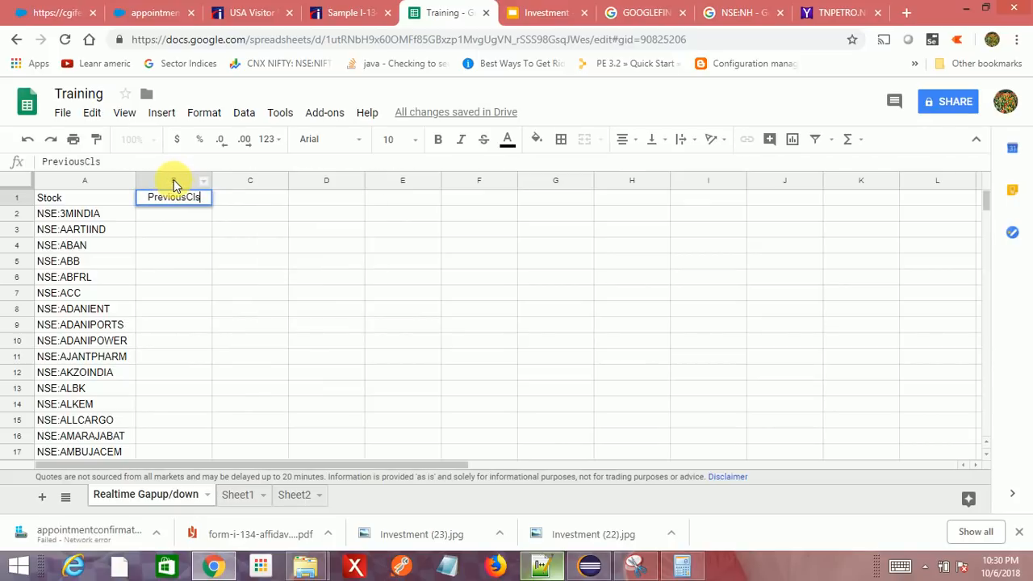
key(Return)
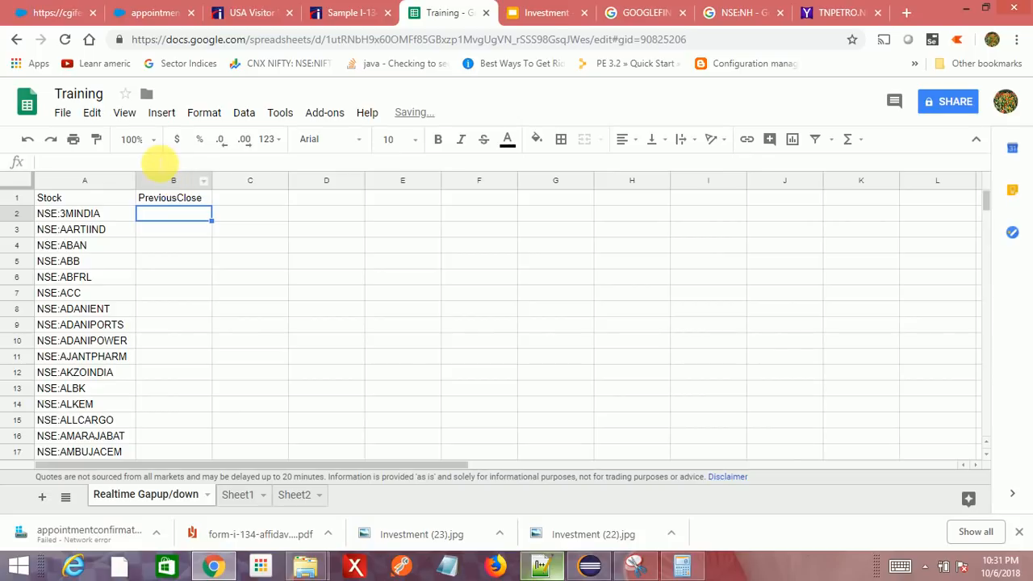
- Paste the copied QUERY formula into B2 and set its date to 10/04/2018
click(159, 162)
key(ctrl+v)
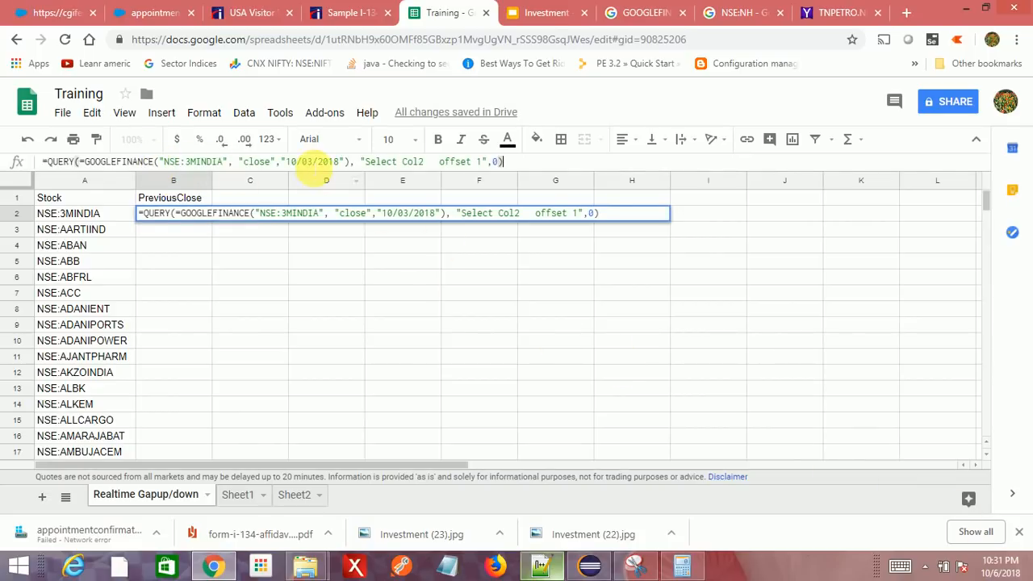
click(307, 161)
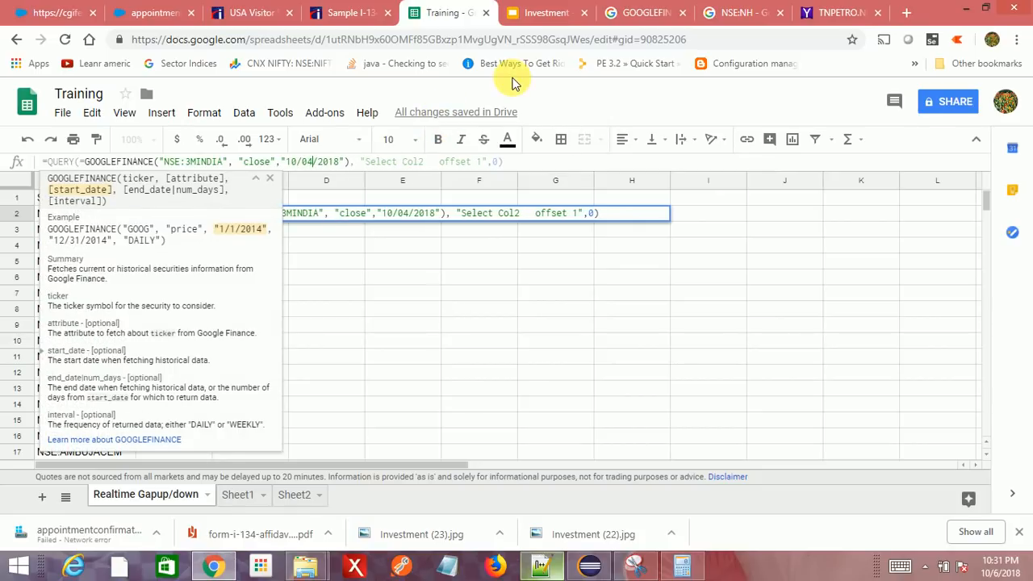
key(Return)
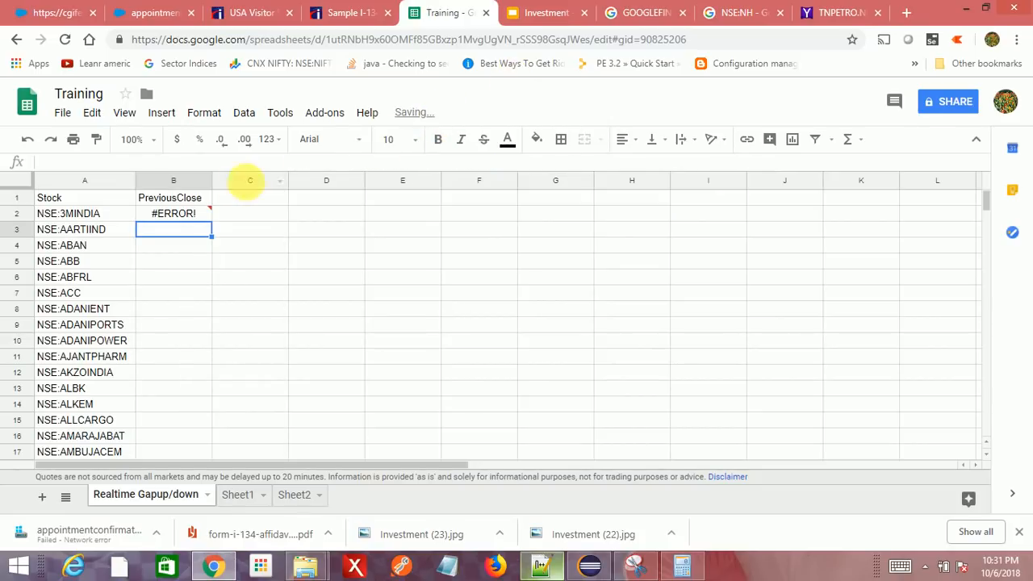
- Correct the formula in B2 by removing the extra equals sign before GOOGLEFINANCE
click(191, 212)
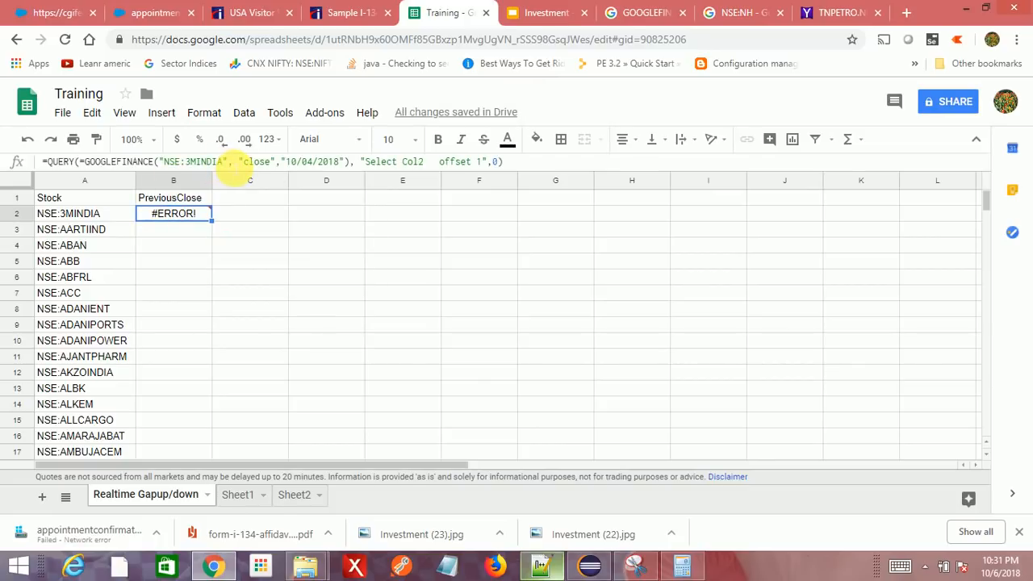
click(253, 262)
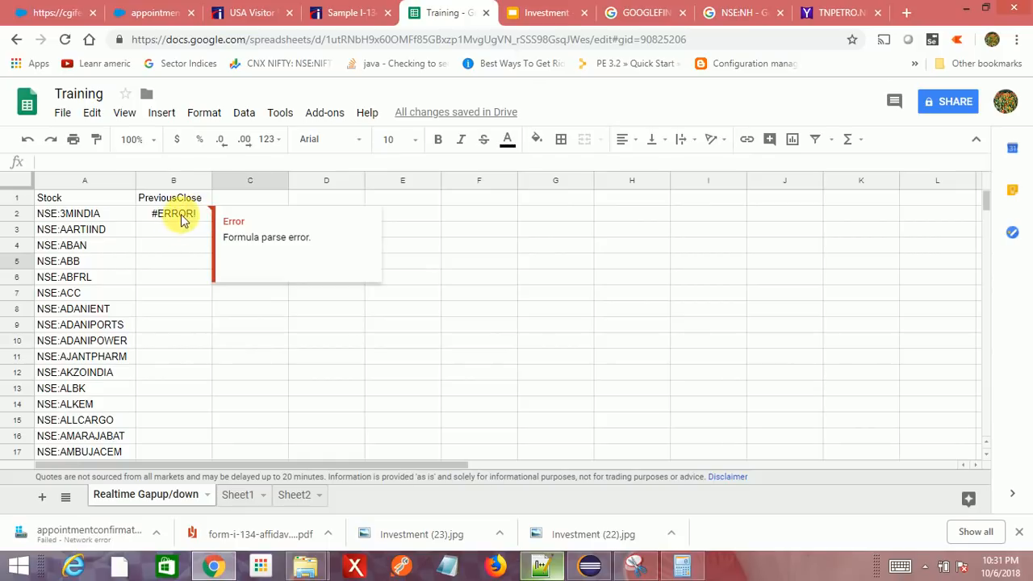
click(198, 216)
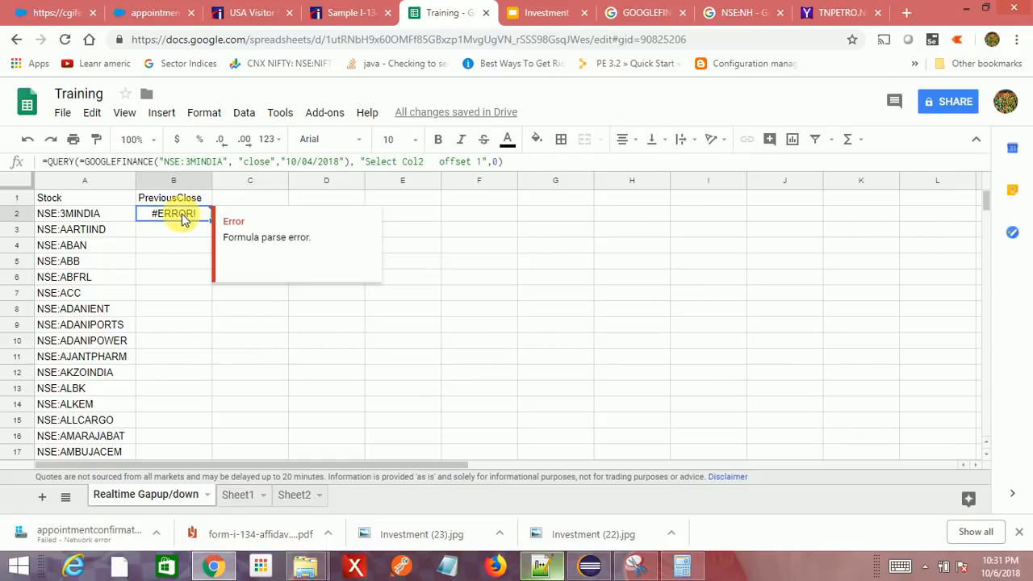
click(86, 162)
key(Return)
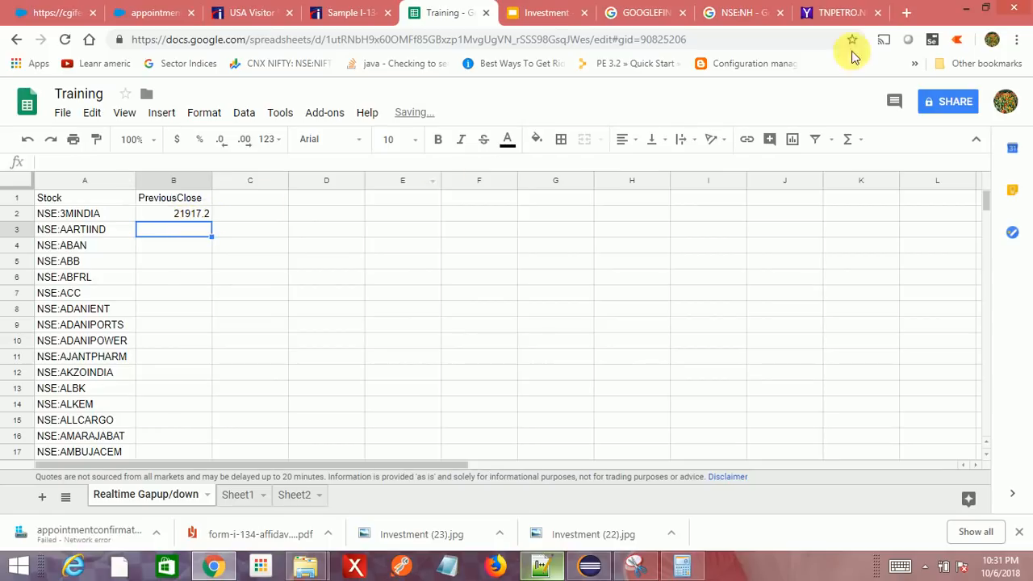
- Look up 3MINDIA in Yahoo Finance's historical data and check its closing price for Oct 05, 2018
click(69, 211)
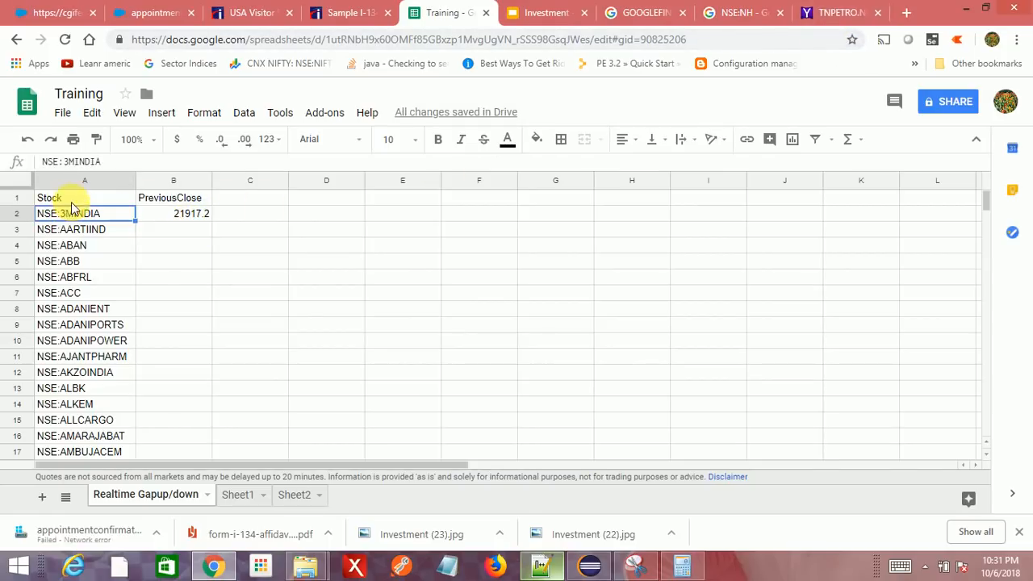
drag(105, 163, 81, 162)
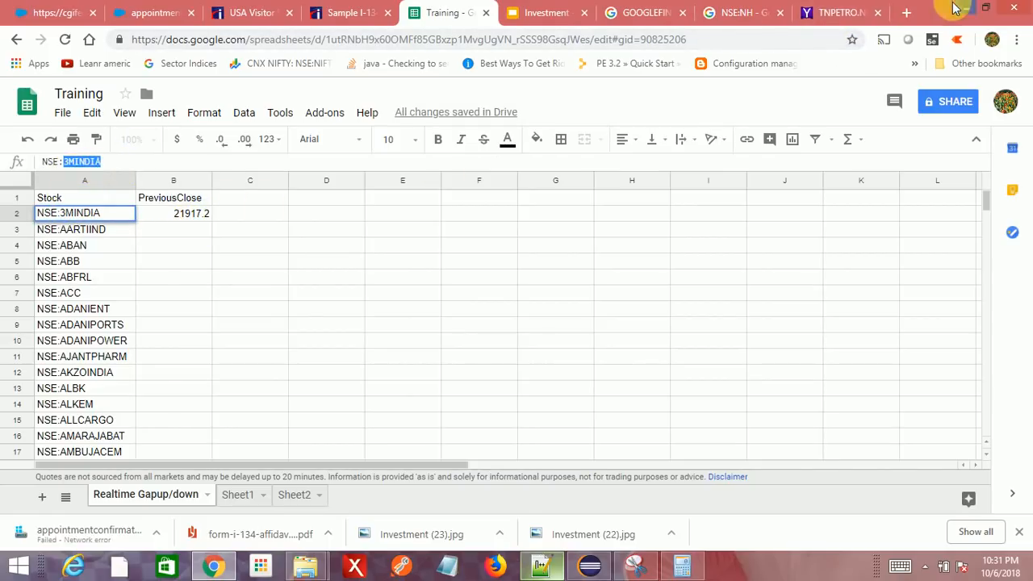
click(839, 12)
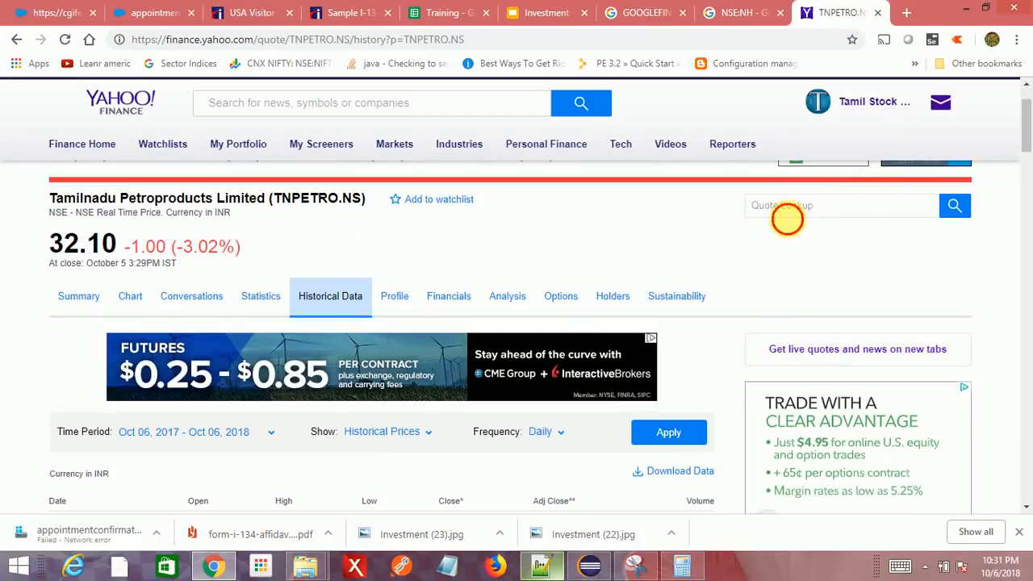
click(784, 211)
text(3MINDIA)
click(787, 233)
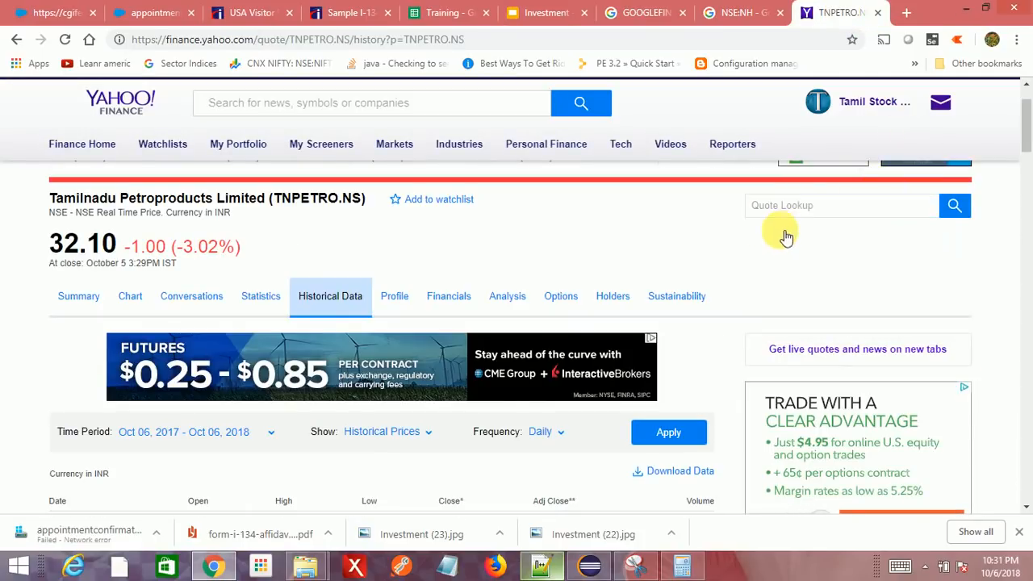
scroll(615, 307, down, 2)
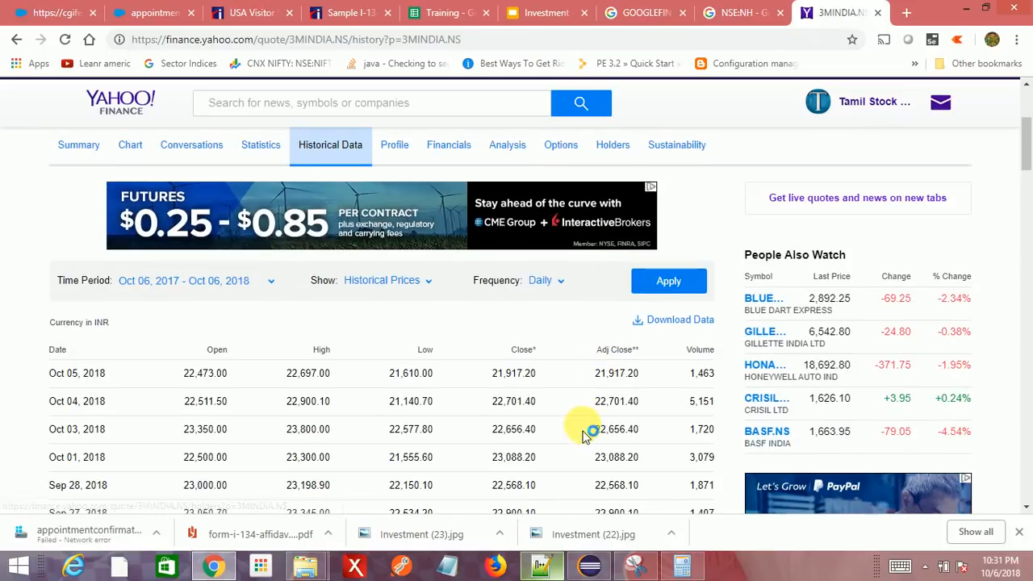
double_click(616, 373)
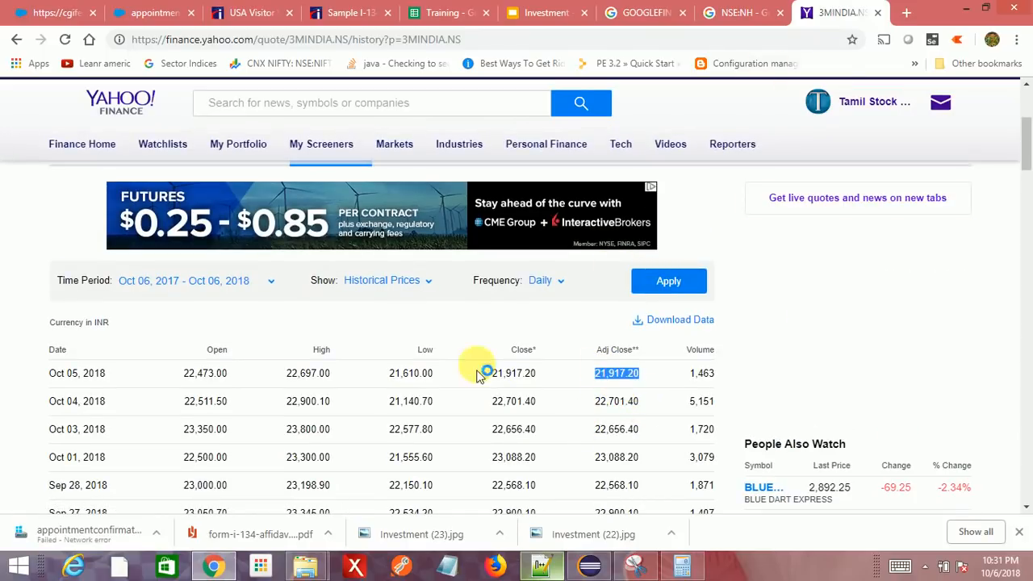
- Return to the Training spreadsheet and try filling the B2 formula down the PreviousClose column for all stocks
click(444, 12)
click(186, 214)
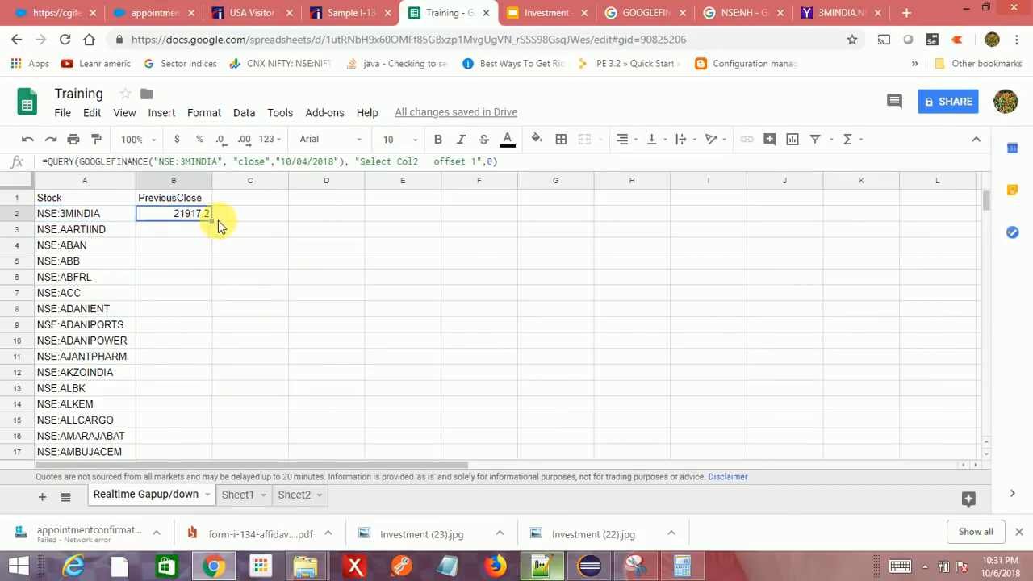
drag(211, 220, 162, 371)
scroll(342, 339, up, 5)
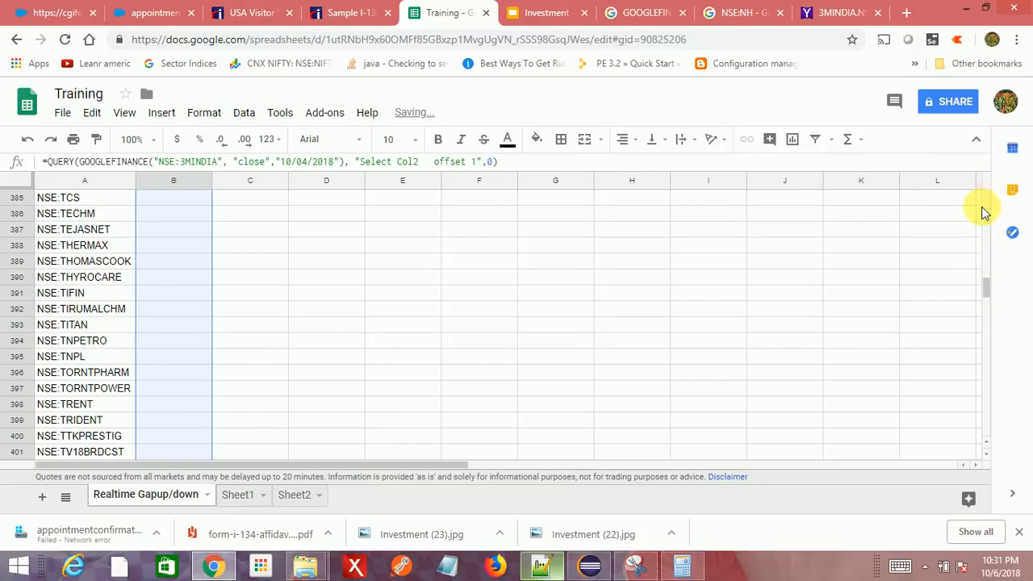
scroll(985, 212, up, 20)
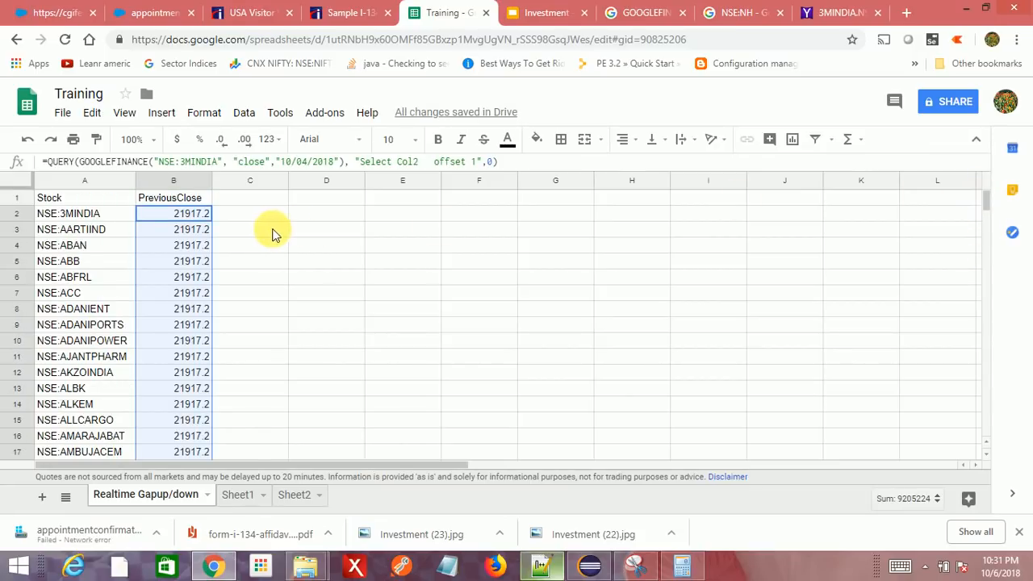
click(247, 227)
- Replace the fixed NSE:3MINDIA ticker in B2's formula with a reference to A2 and fill the formula down to B421
click(184, 212)
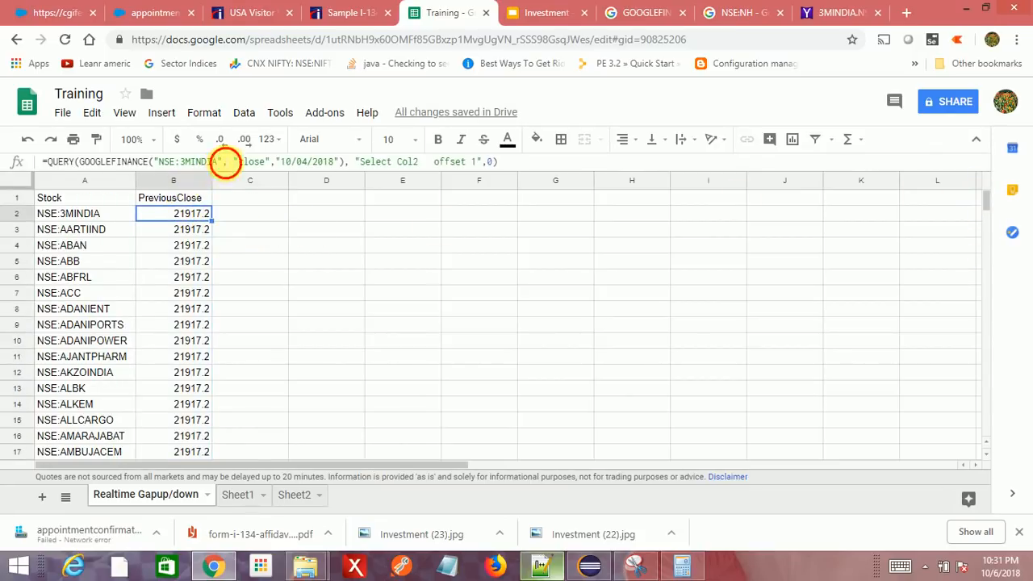
click(220, 161)
key(BackSpace)
key(BackSpace)
key(BackSpace)
key(BackSpace)
key(BackSpace)
key(BackSpace)
key(BackSpace)
key(BackSpace)
key(BackSpace)
key(BackSpace)
key(BackSpace)
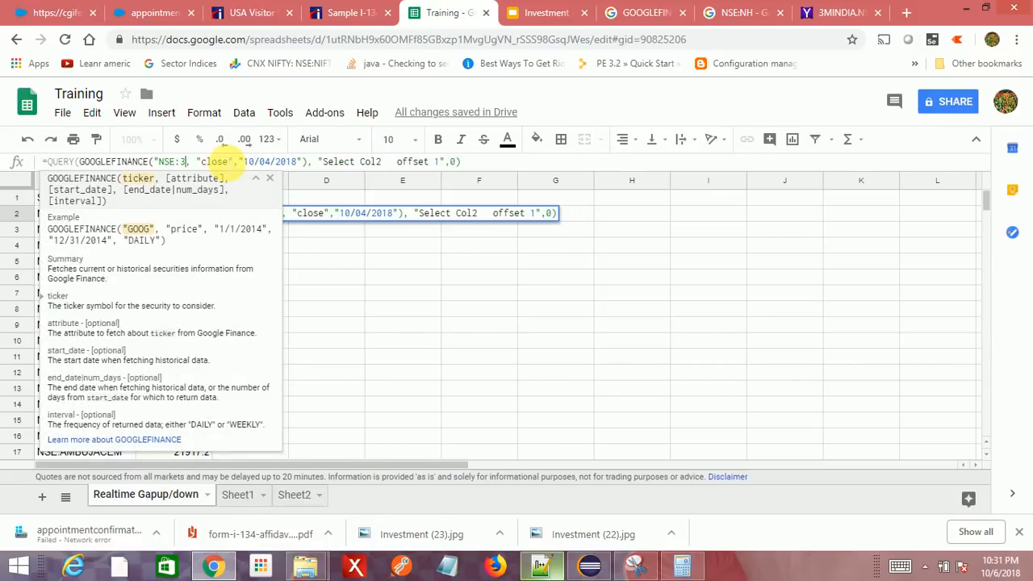
key(BackSpace)
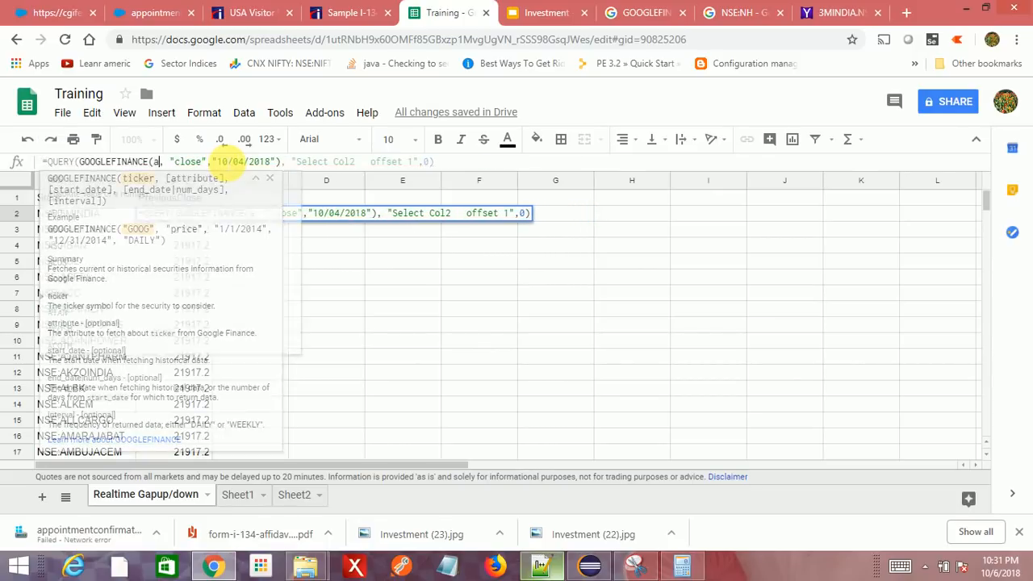
text(a2)
key(Return)
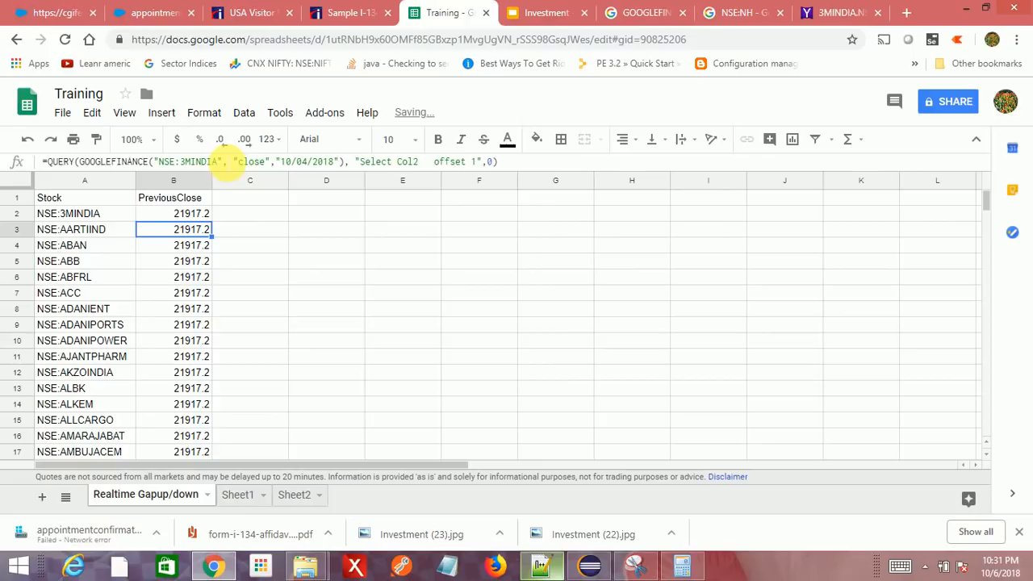
click(202, 216)
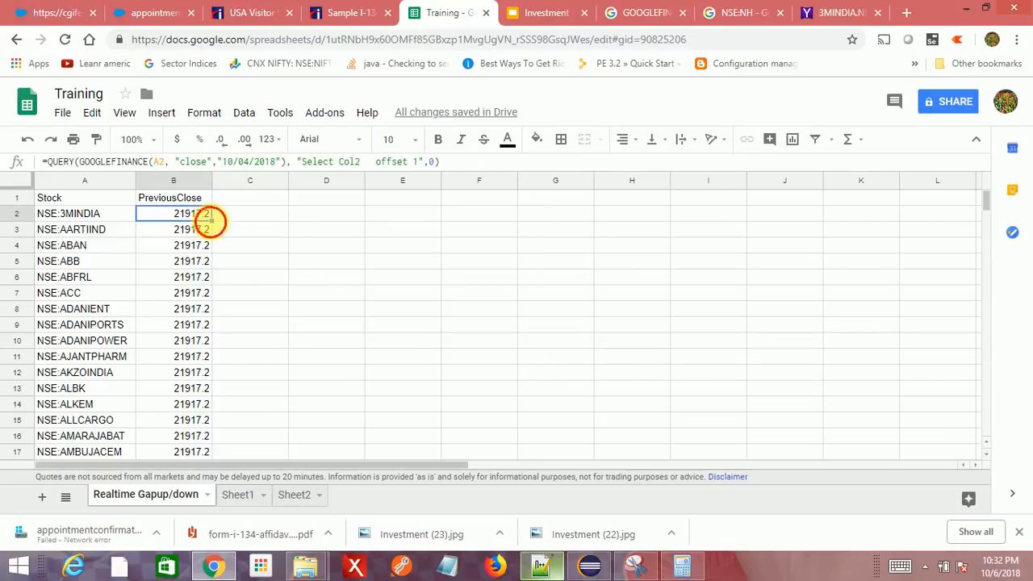
drag(208, 218, 202, 297)
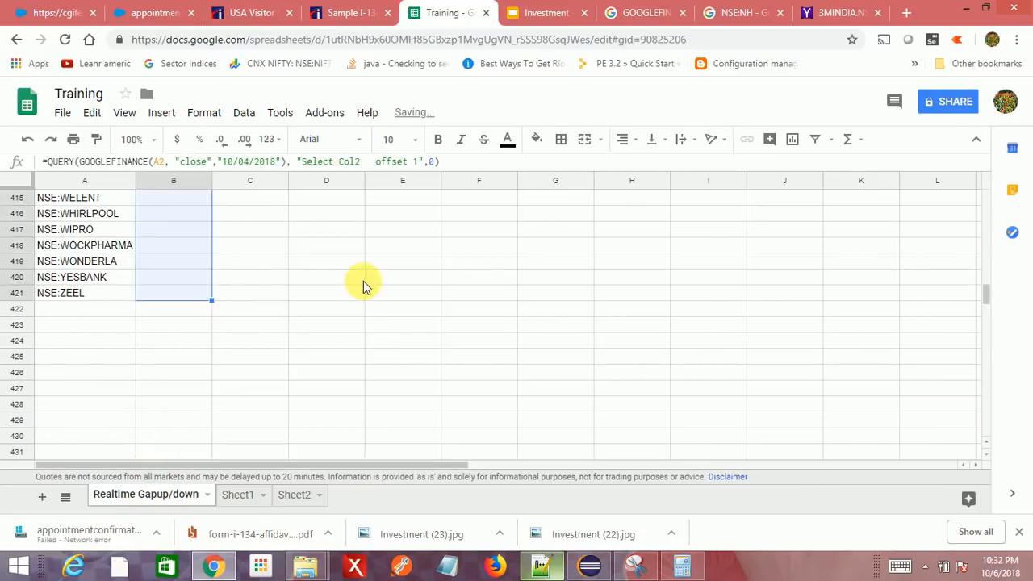
- Add the header TodayOpen in C1 next to PreviousClose
scroll(365, 281, up, 9)
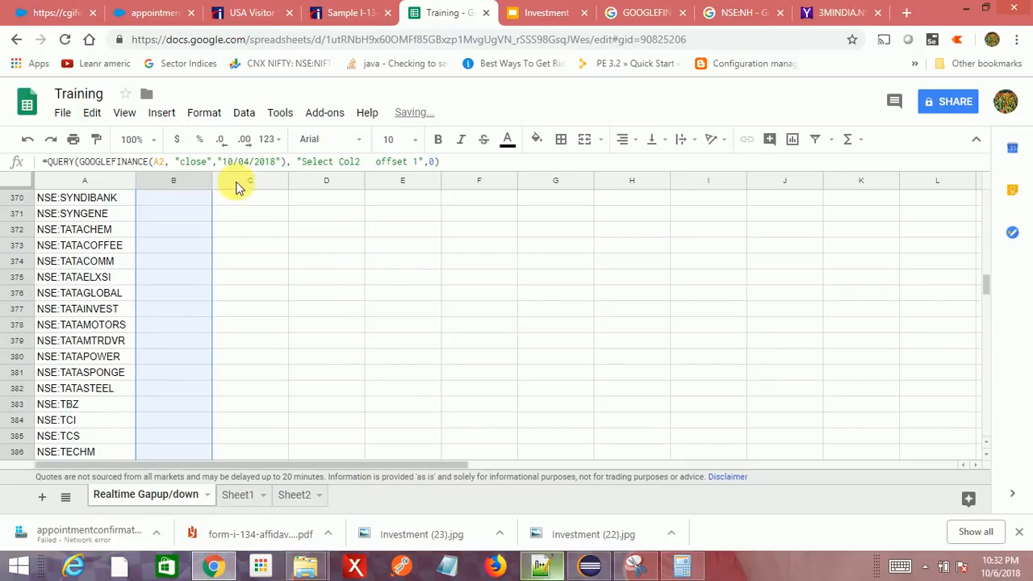
scroll(941, 280, up, 20)
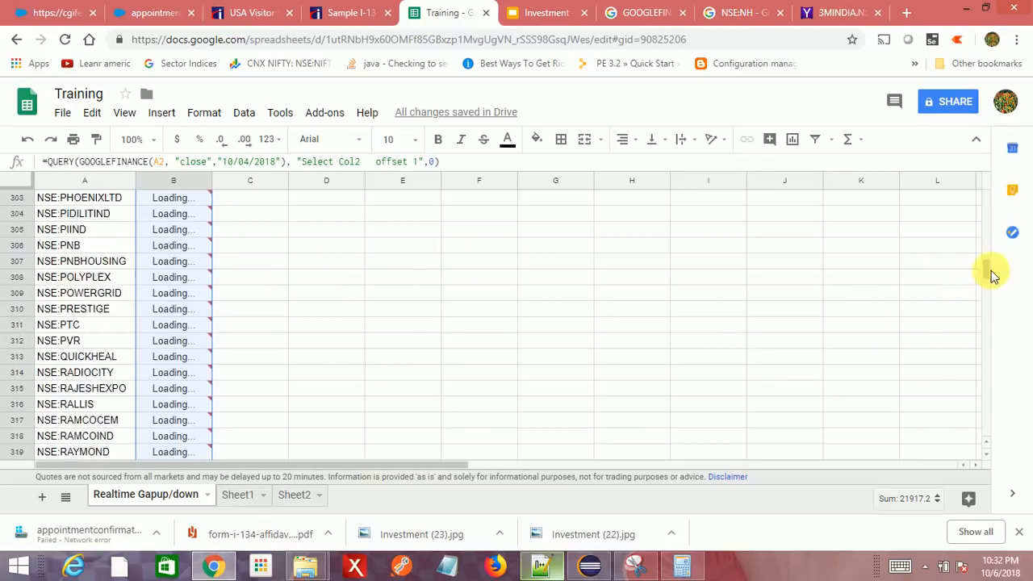
drag(987, 264, 993, 199)
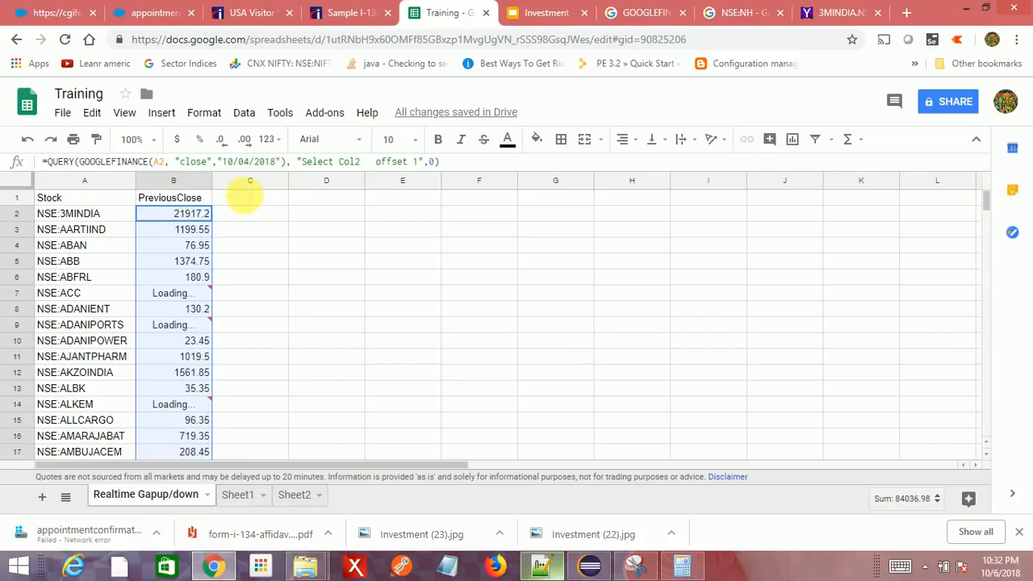
click(248, 201)
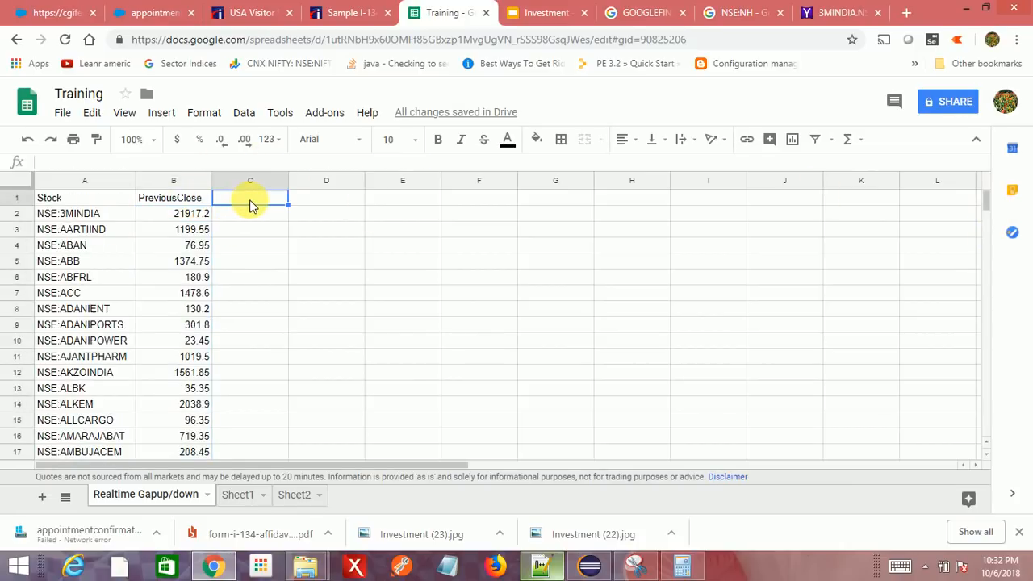
text(TodayOpen)
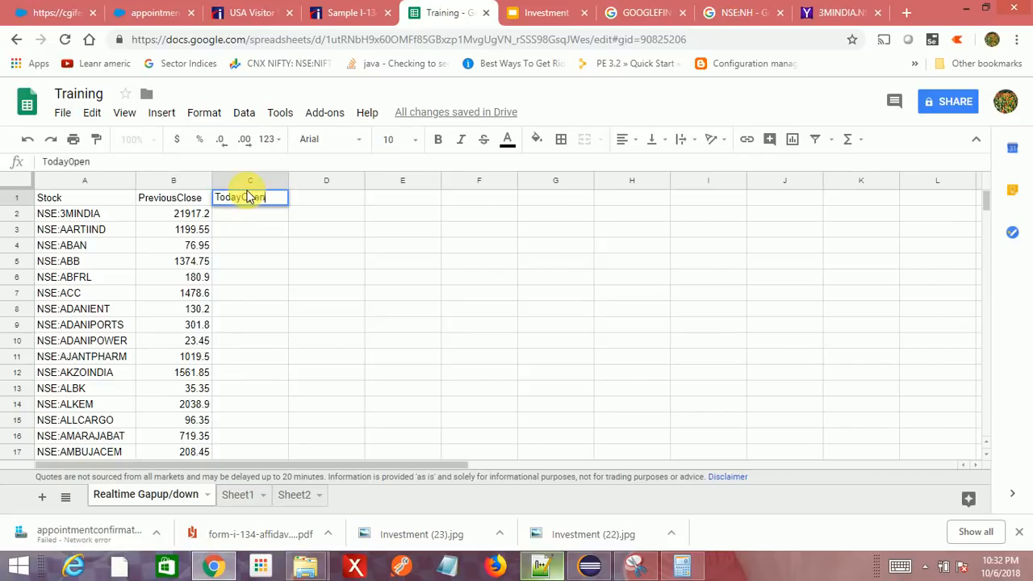
key(Return)
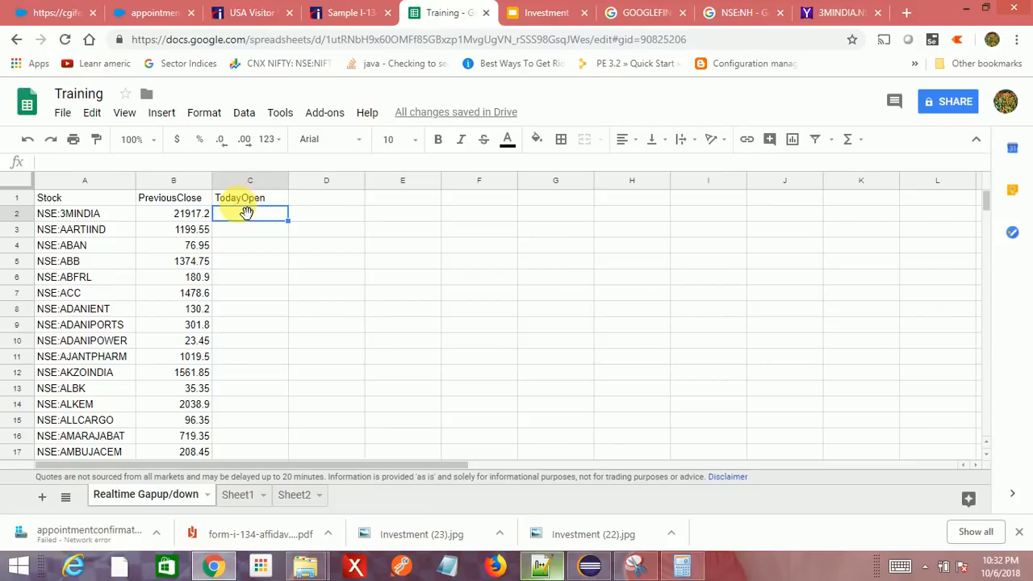
- Copy the formula =GOOGLEFINANCE("NSE:3MINDIA", "close","10/04/2018") from the Notepad++ notes and paste it into C2 of the Training spreadsheet
click(541, 568)
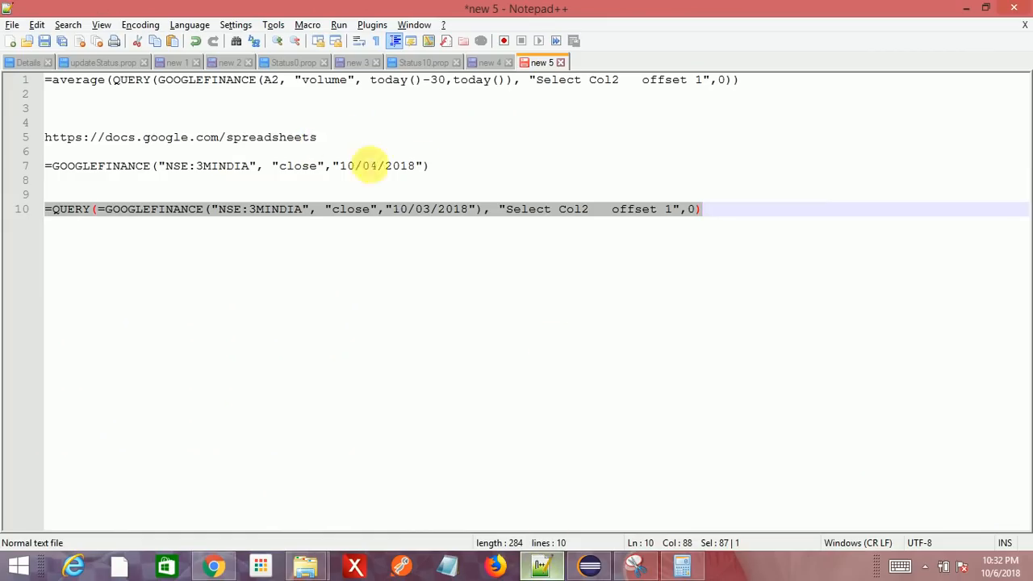
drag(452, 169, 47, 166)
key(ctrl+c)
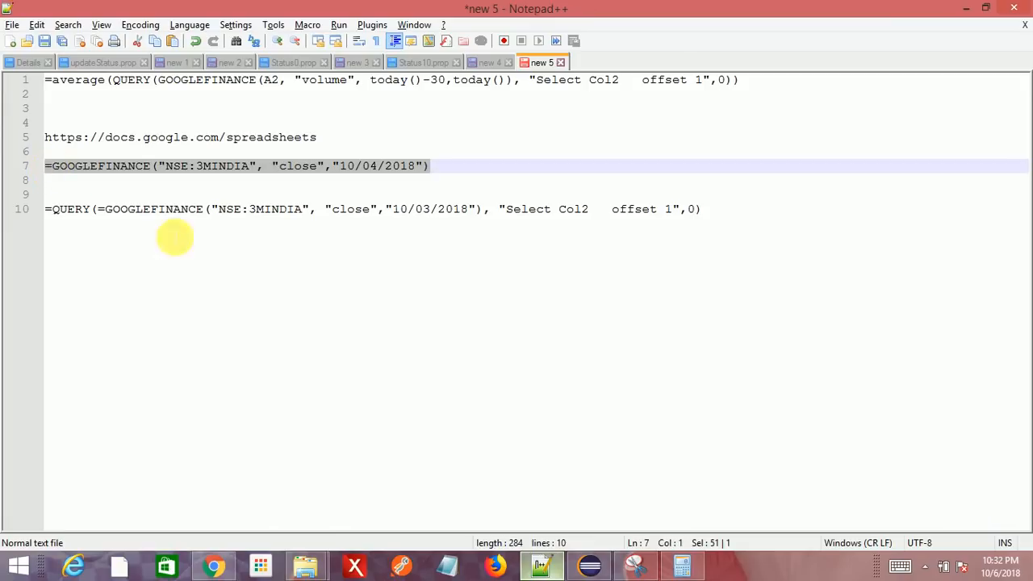
right_click(214, 567)
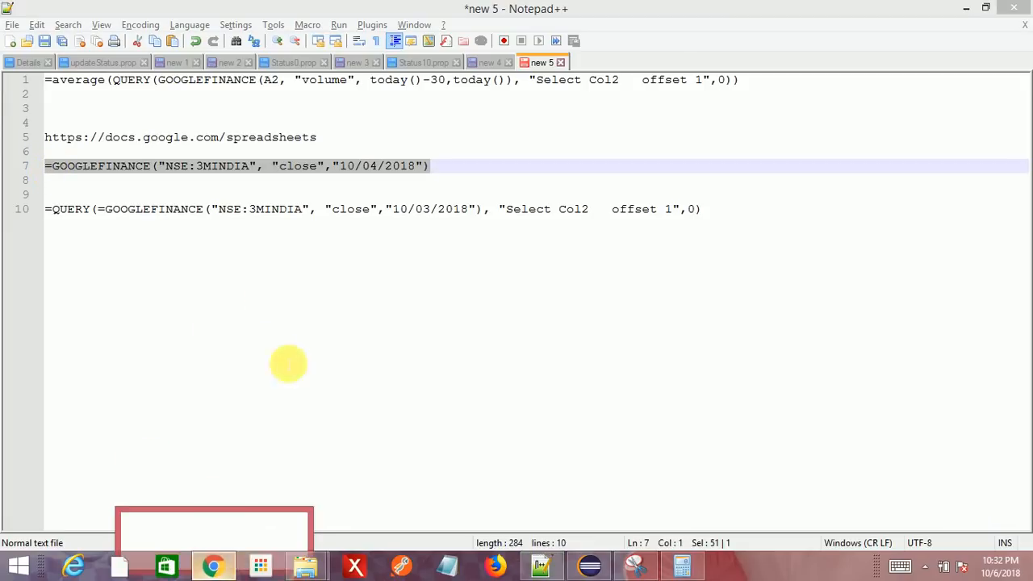
click(218, 565)
click(216, 565)
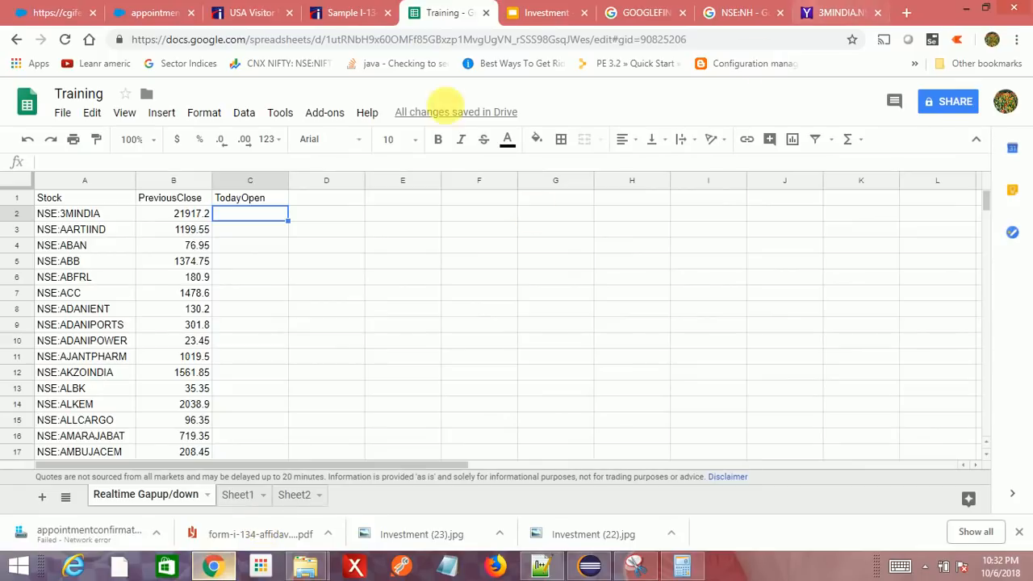
key(ctrl+v)
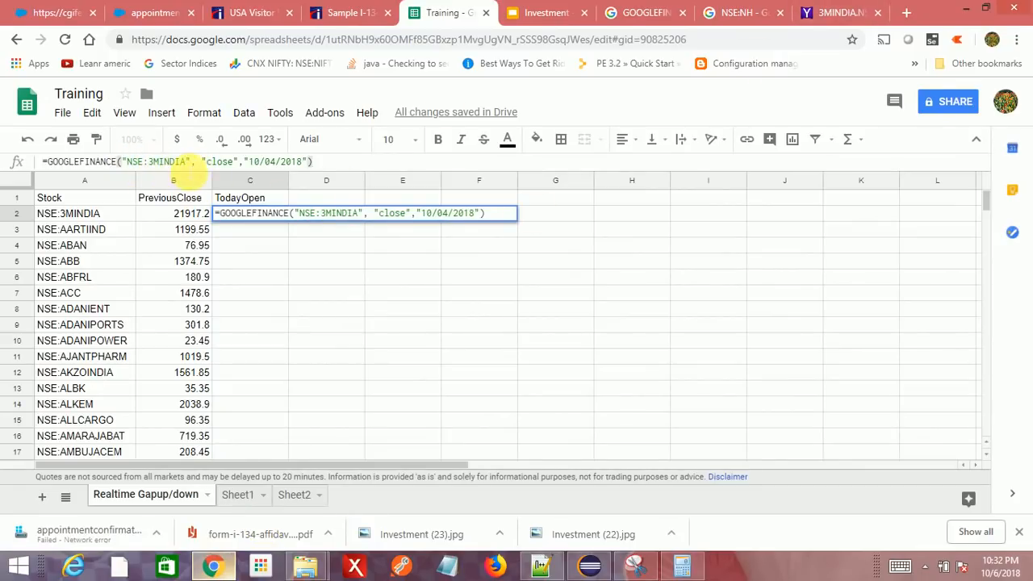
- Replace the fixed "NSE:3MINDIA" ticker in C2's formula with a reference to A2
key(BackSpace)
key(BackSpace)
key(BackSpace)
key(BackSpace)
key(BackSpace)
key(BackSpace)
key(BackSpace)
key(BackSpace)
key(BackSpace)
key(BackSpace)
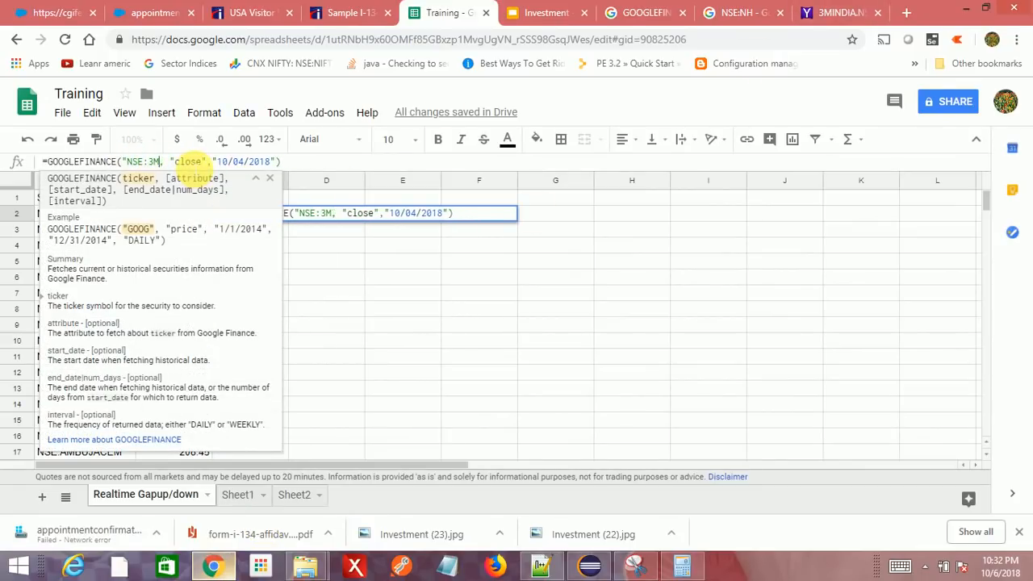
key(BackSpace)
key(BackSpace)
key(BackSpace)
text(a)
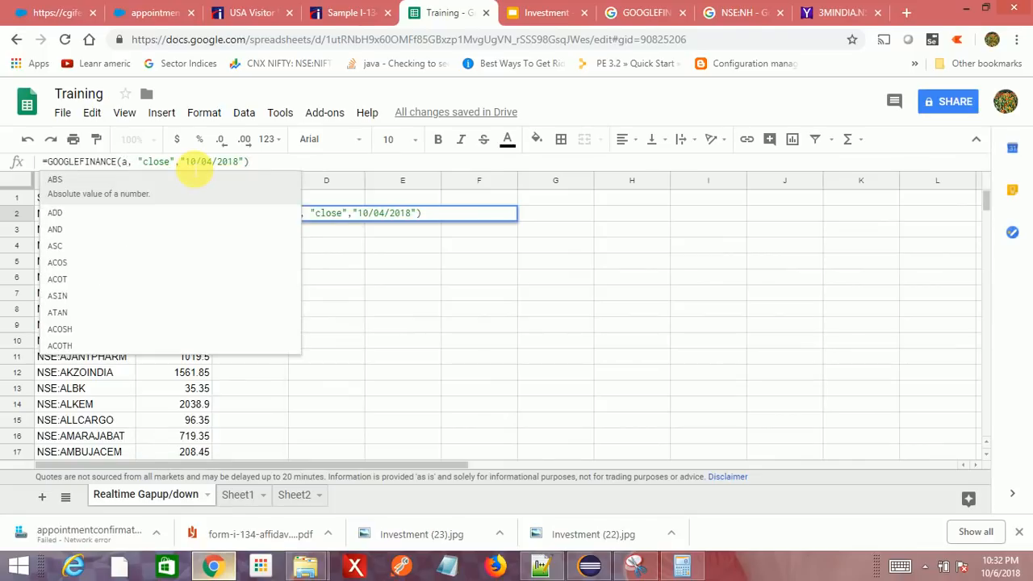
text(2)
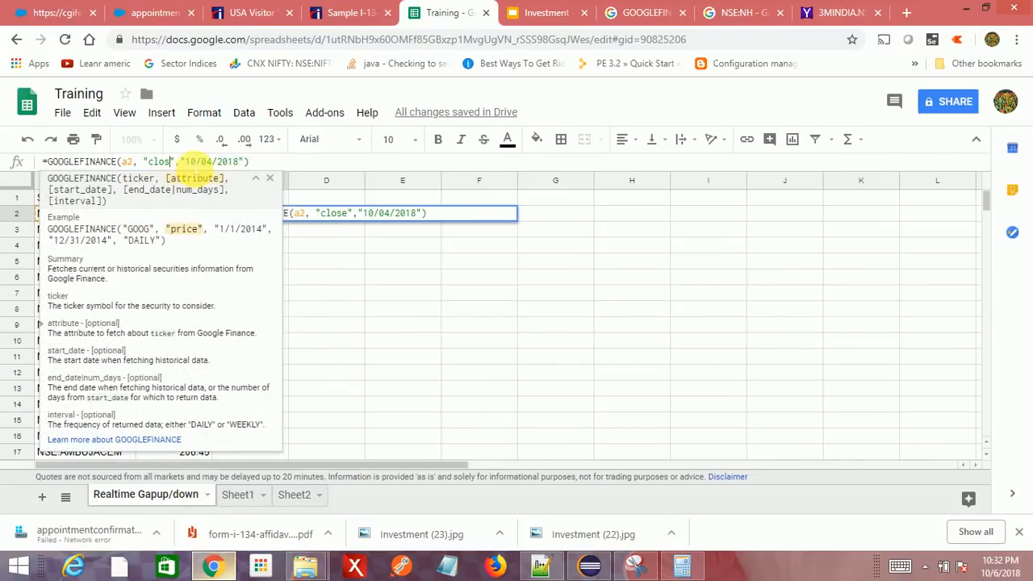
- Change the attribute in C2's formula to "priceopen" and remove the date argument, giving =GOOGLEFINANCE(A2, "priceopen")
key(BackSpace)
key(BackSpace)
key(BackSpace)
key(BackSpace)
text(open)
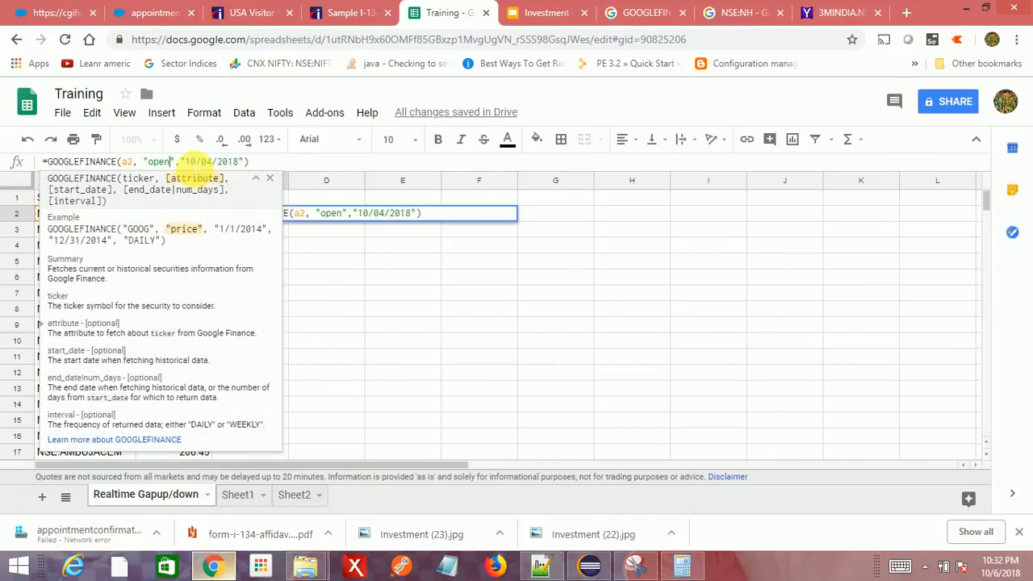
click(186, 161)
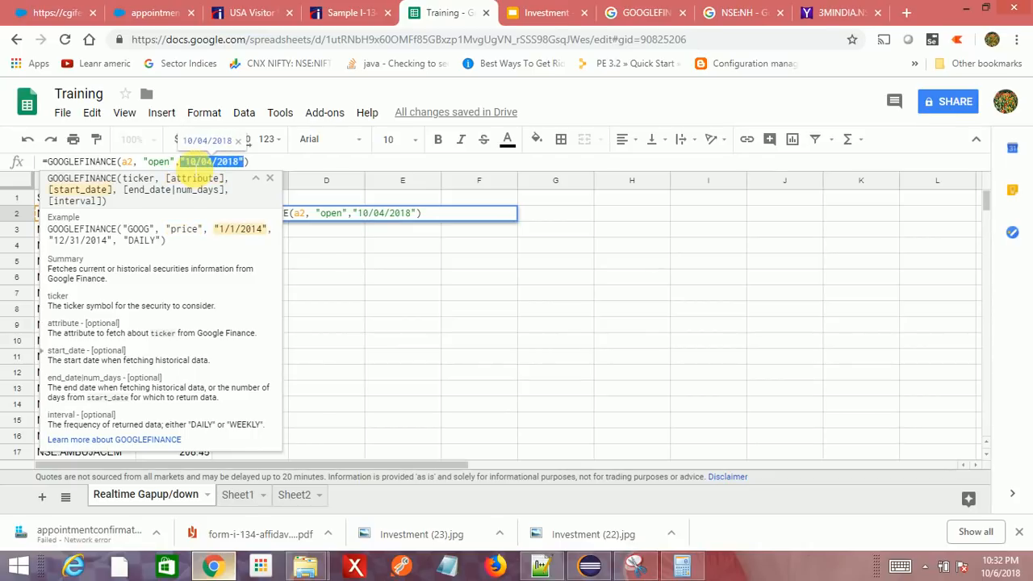
key(BackSpace)
key(BackSpace)
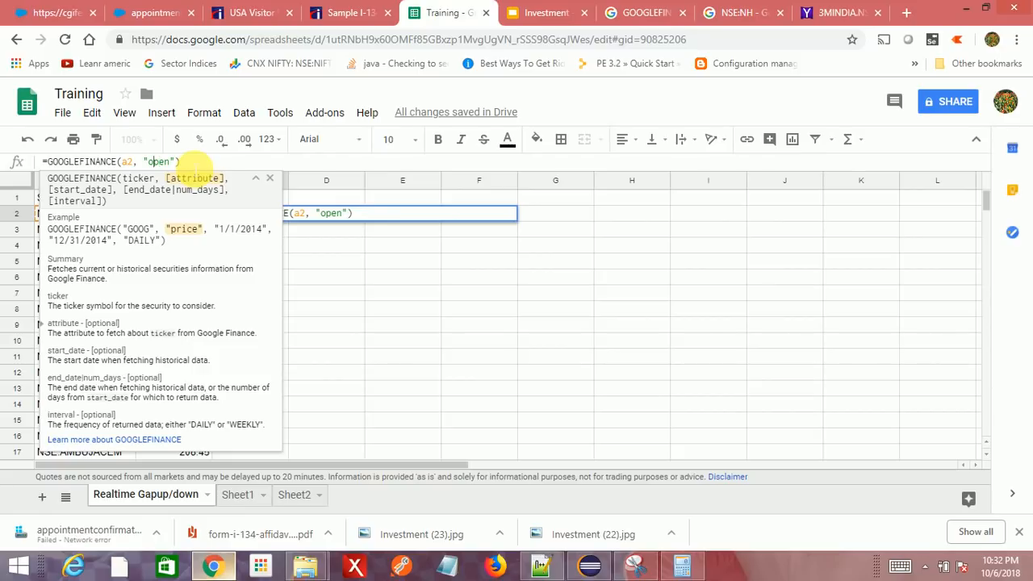
key(Return)
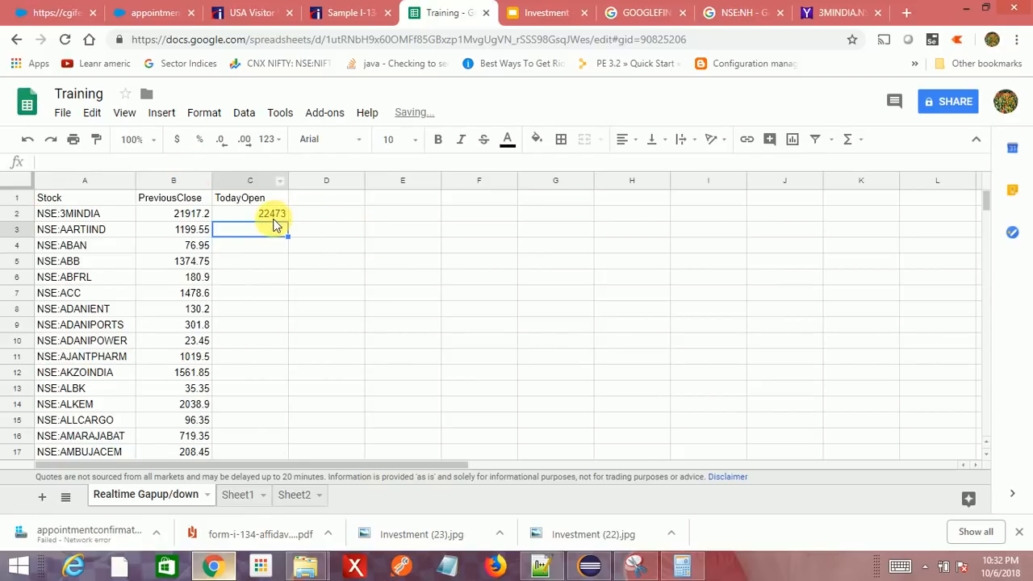
- Compare 3MINDIA's Oct 05, 2018 opening price in Yahoo Finance with cell C2 in the Training spreadsheet
click(839, 12)
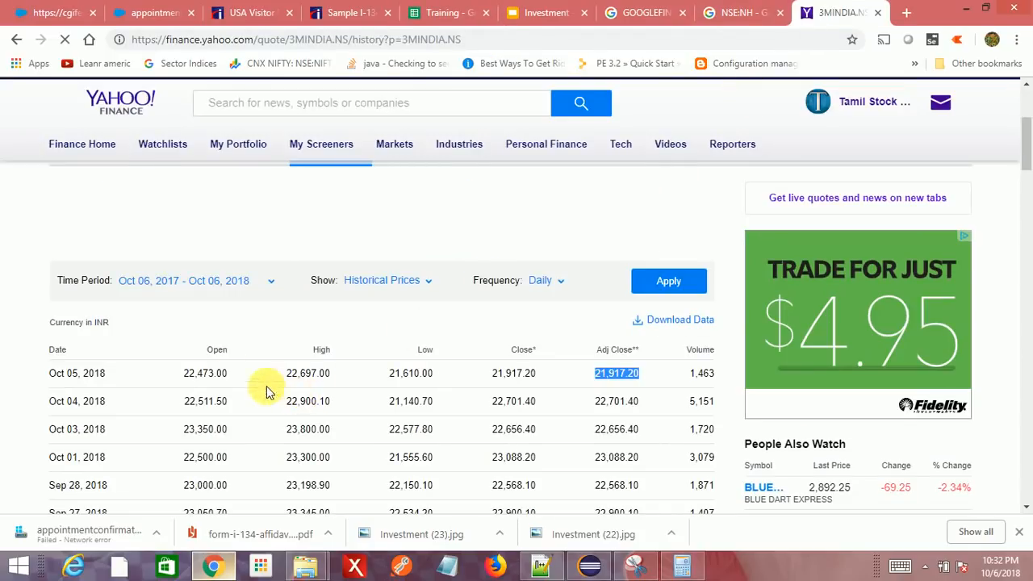
click(420, 12)
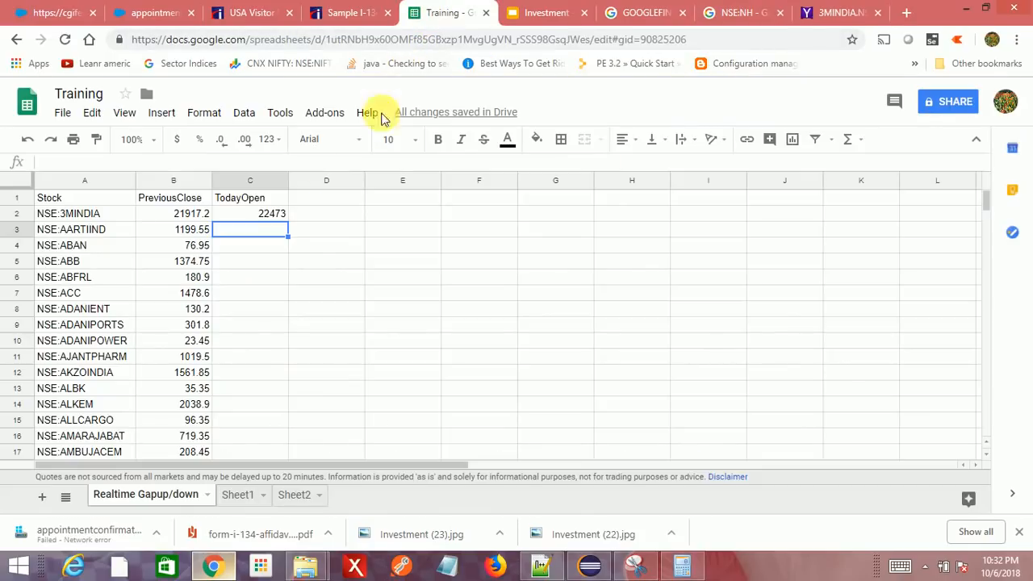
click(274, 213)
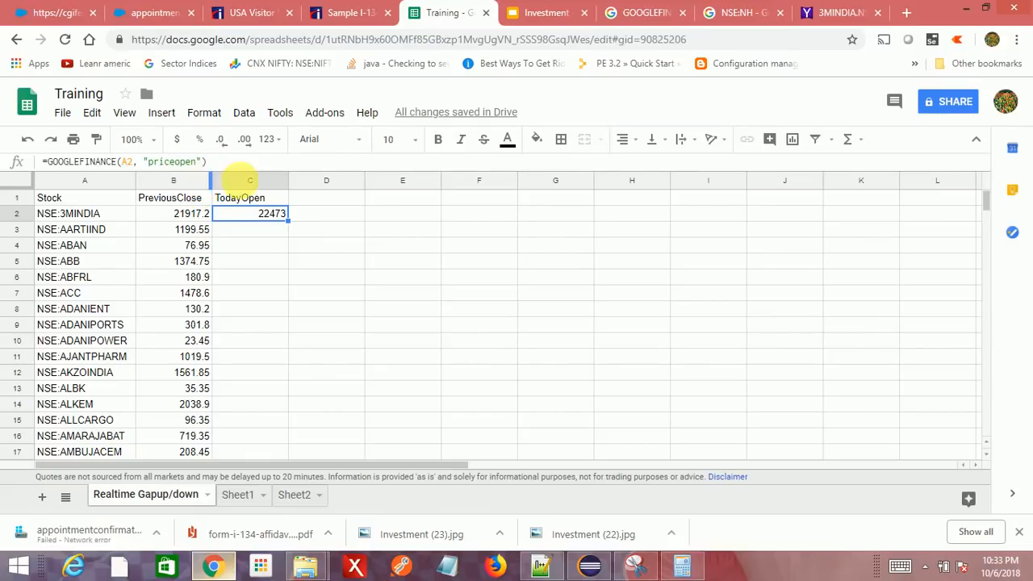
- Fill the C2 opening price formula down the TodayOpen column for all stocks
drag(287, 218, 270, 428)
scroll(473, 266, up, 11)
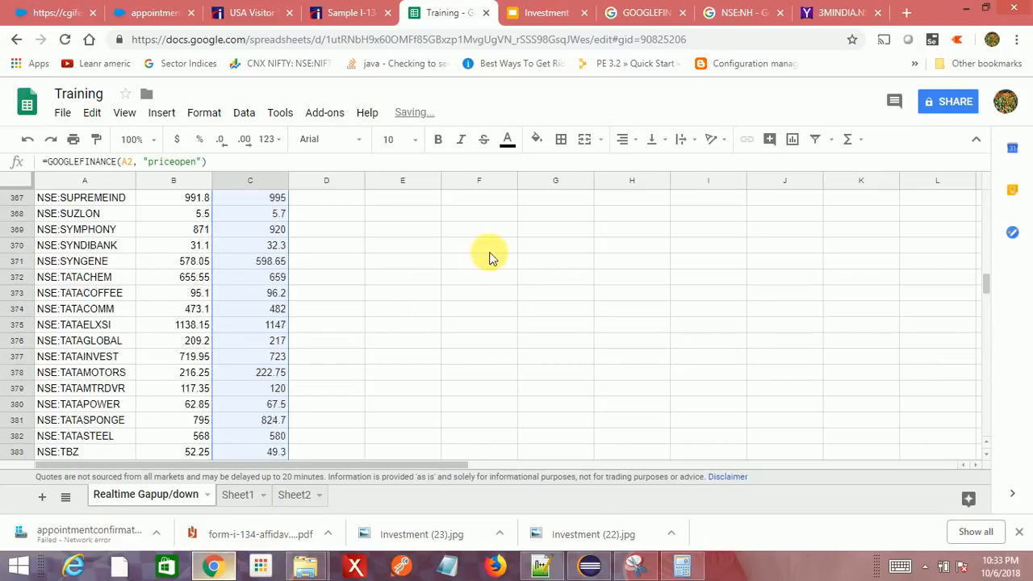
drag(991, 286, 1001, 187)
- Add the header GapUpdown in D1 and enter the percentage gap formula =(C2-B2)/B2*100 in D2
click(324, 202)
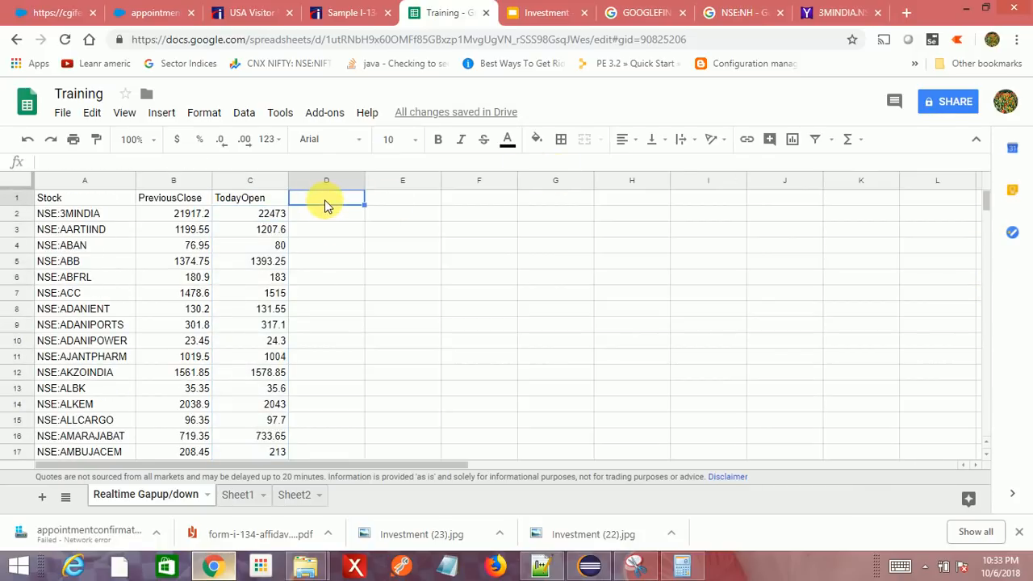
text(GapUpdown)
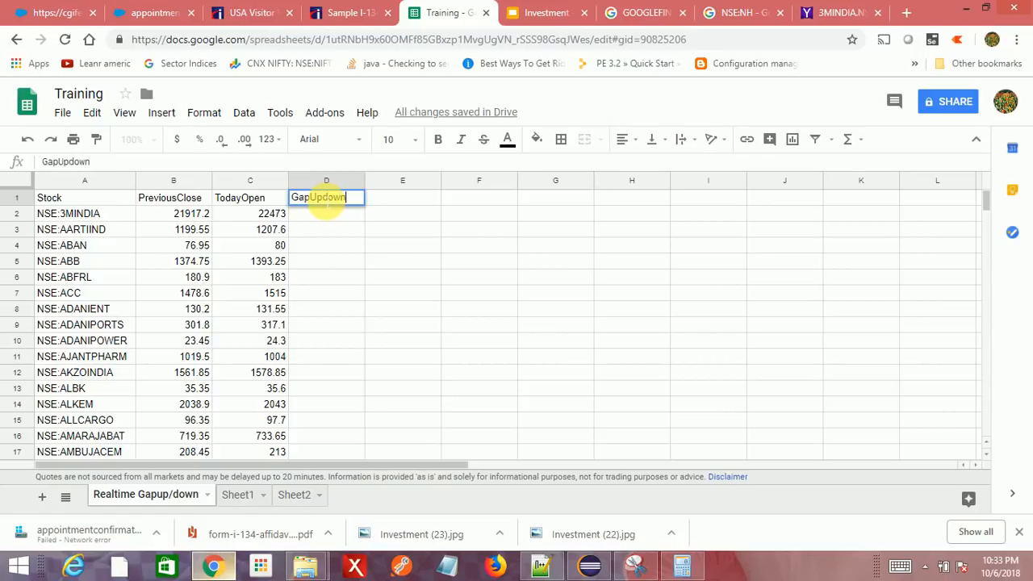
key(Return)
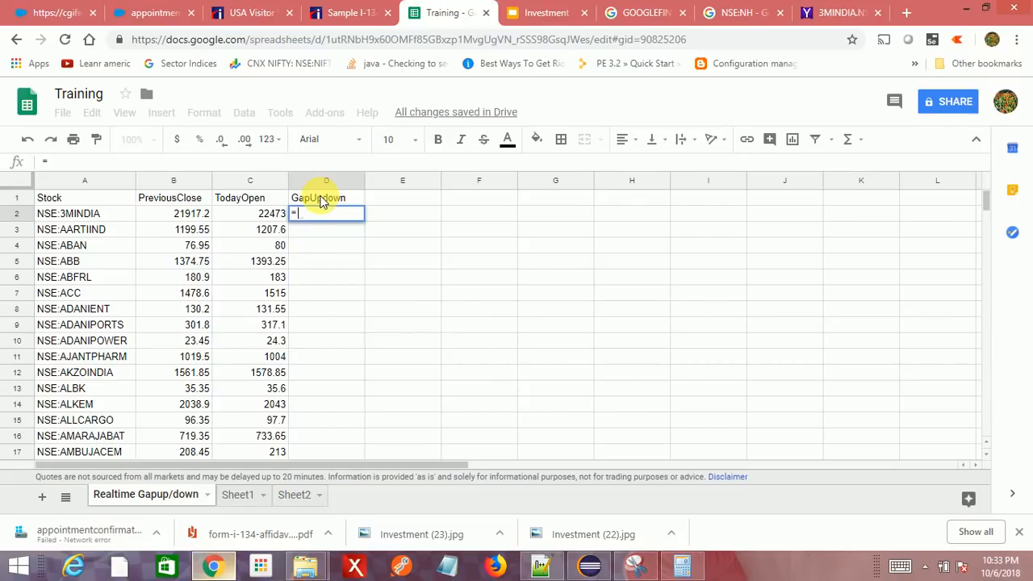
text(=(C2)
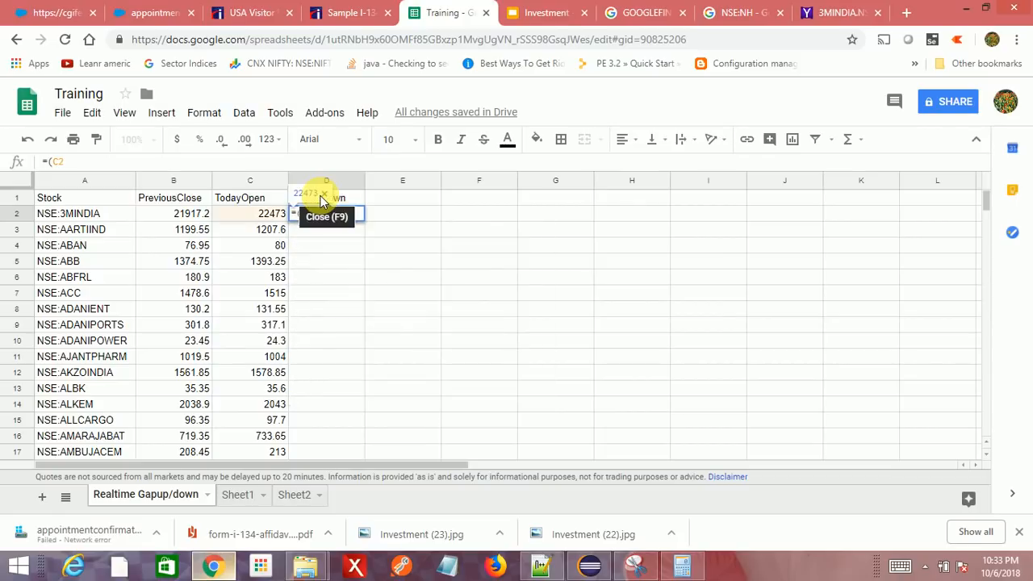
text(-B2)/)
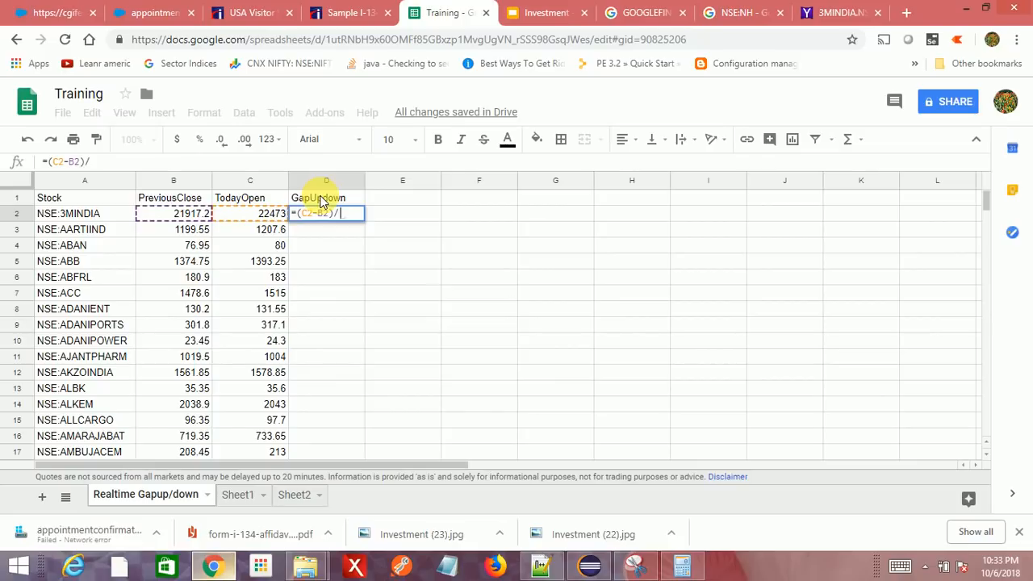
text(B2)
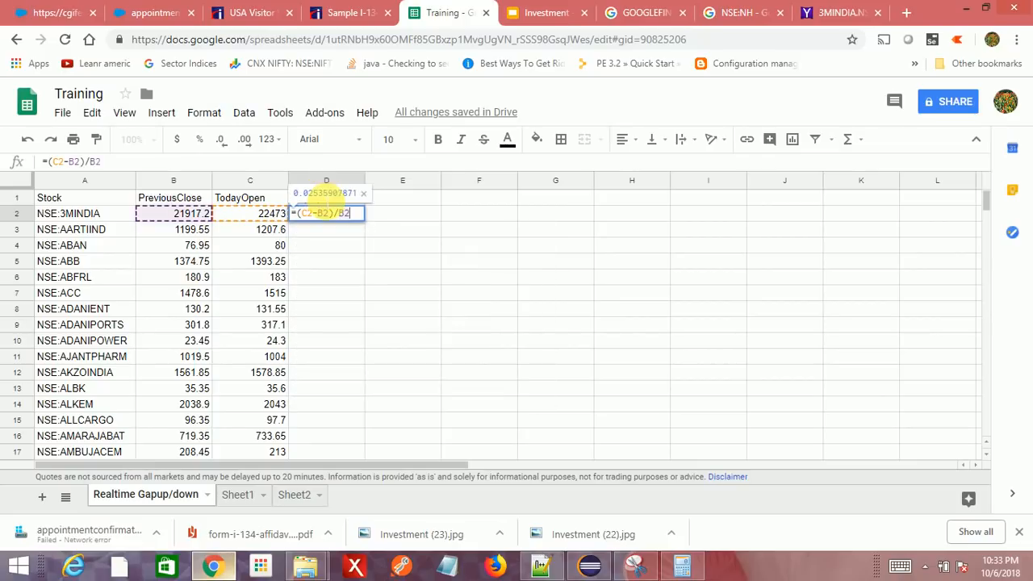
text(*100)
key(Return)
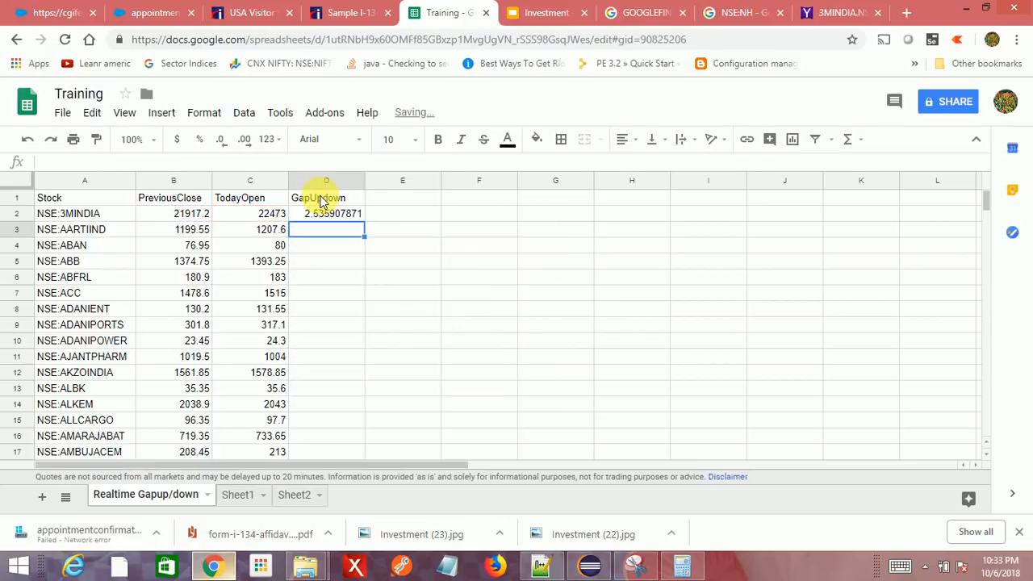
- Fill the D2 gap formula down the GapUpdown column for all stocks and inspect the formula copied to D7
click(339, 216)
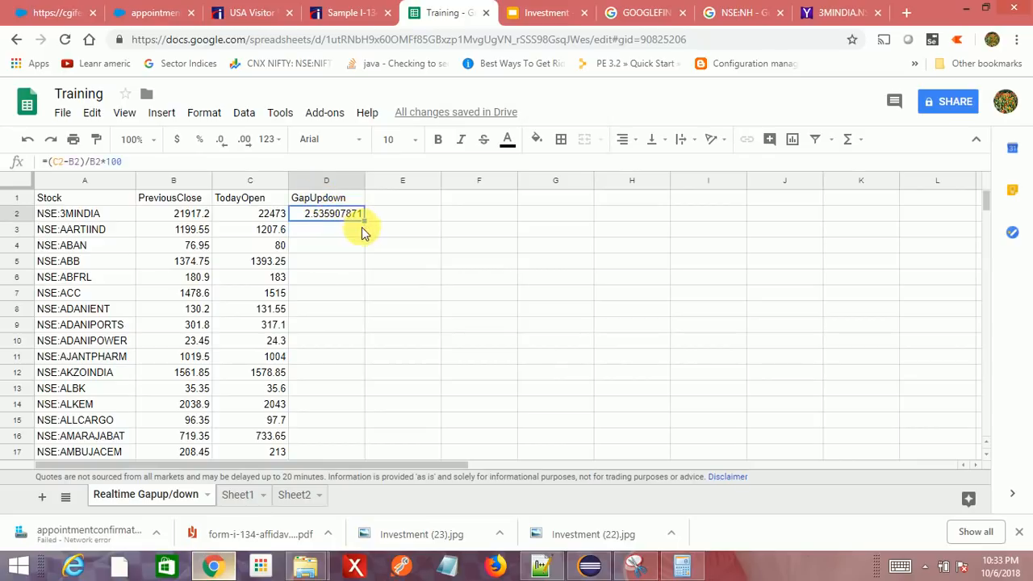
drag(364, 222, 367, 257)
scroll(512, 288, up, 20)
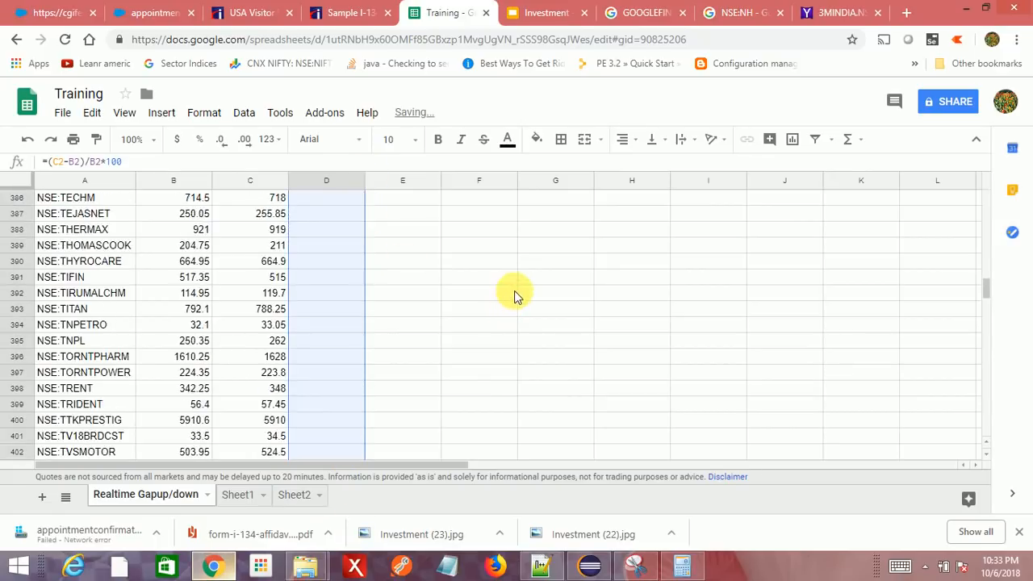
scroll(536, 269, up, 20)
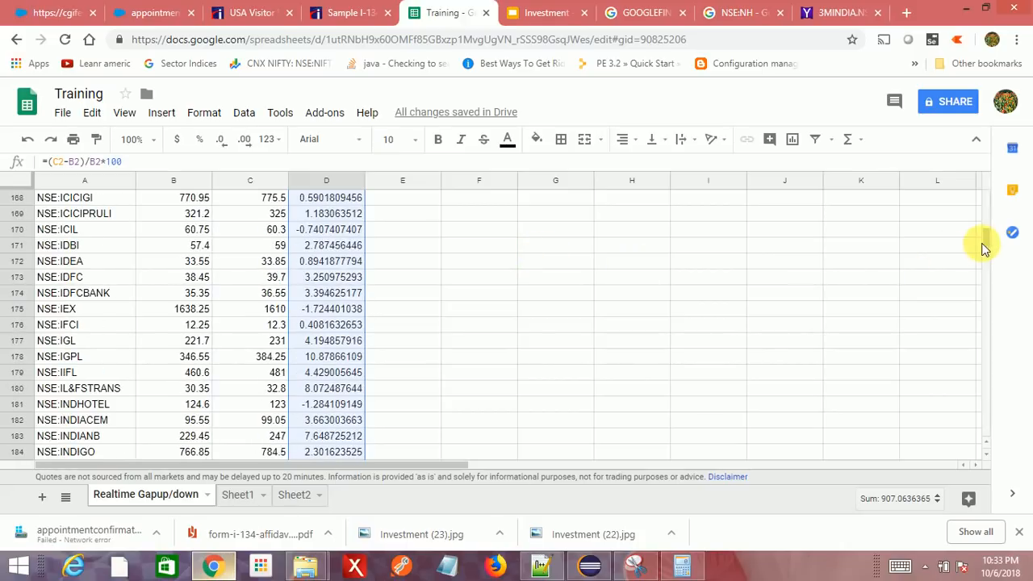
drag(985, 239, 980, 200)
click(333, 294)
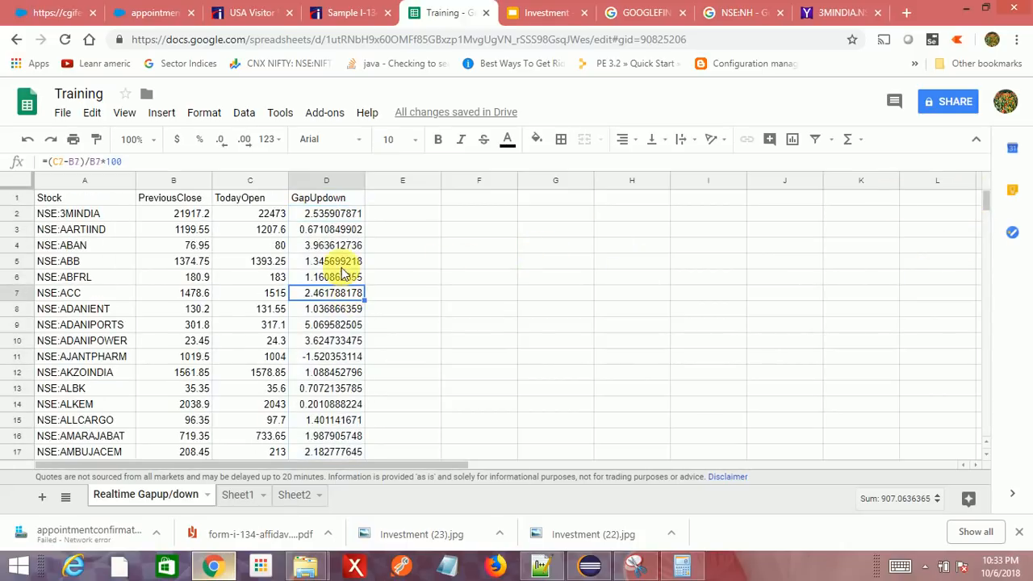
- Create a filter on the stock table covering the Stock, PreviousClose, TodayOpen and GapUpdown columns
click(335, 201)
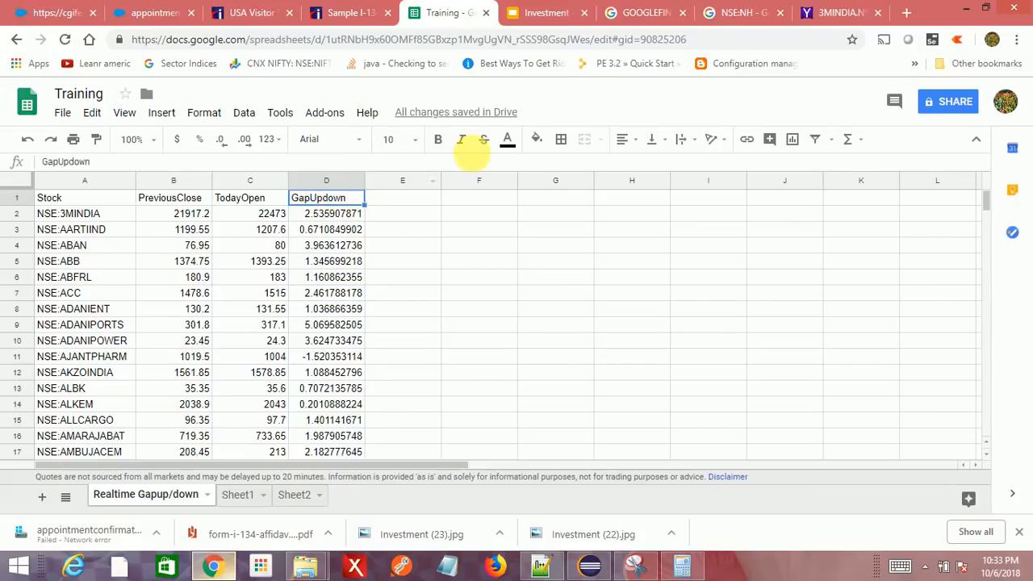
click(816, 141)
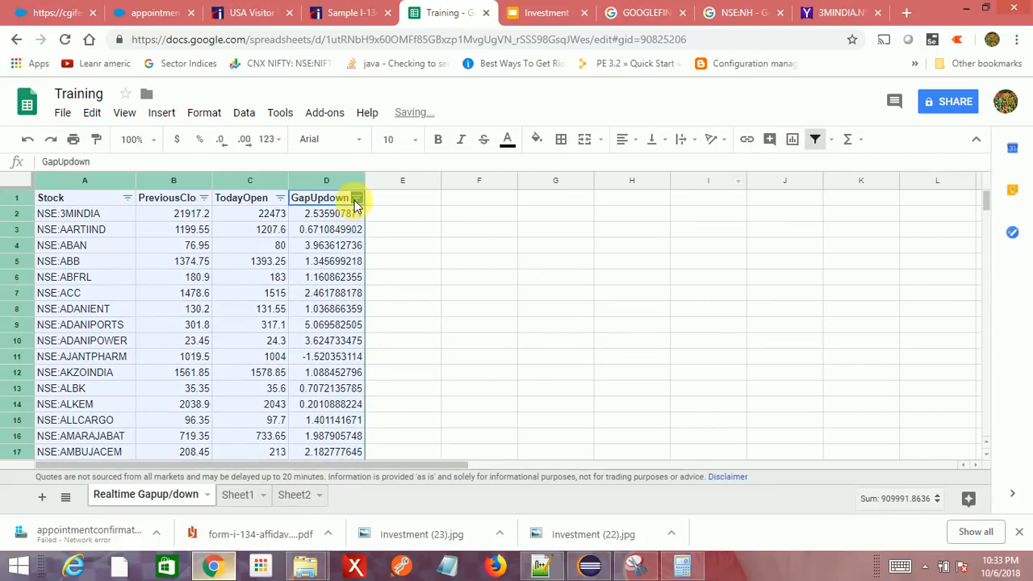
- Review Sheet1, the Sheet2 query formula and the GOOGLEFINANCE help page, and return to the Realtime Gapup/down sheet
click(431, 234)
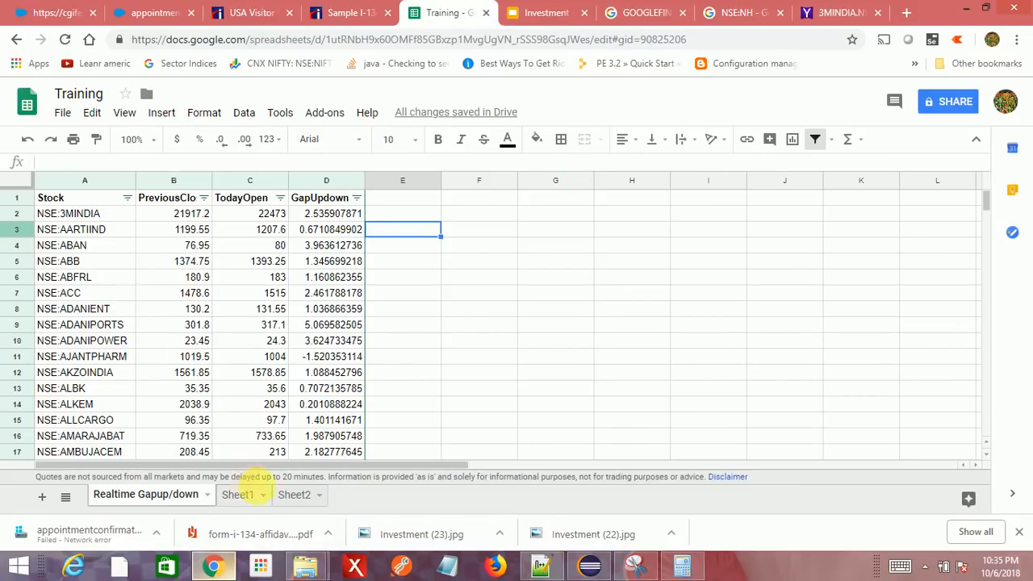
click(242, 495)
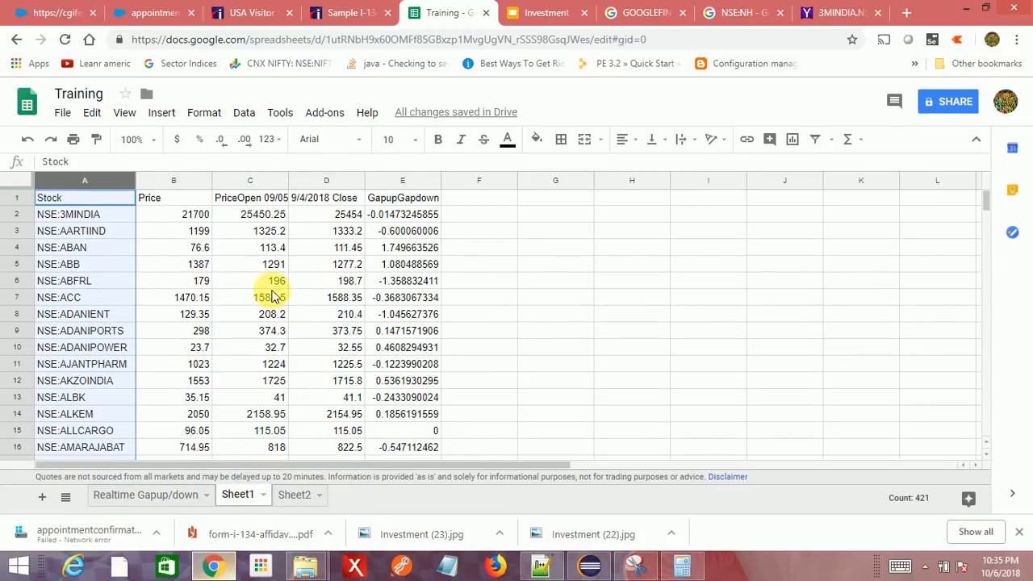
click(294, 494)
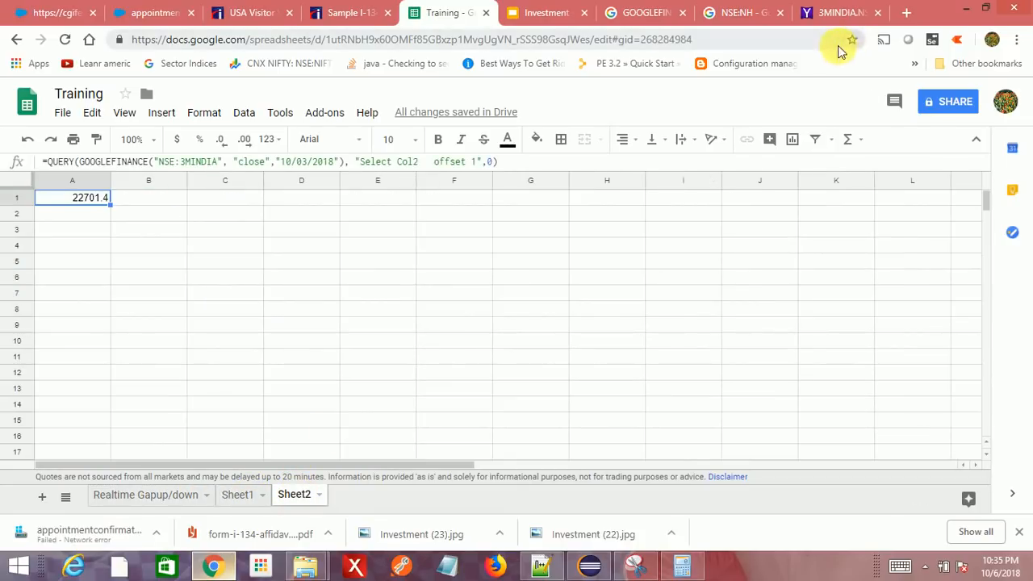
click(650, 12)
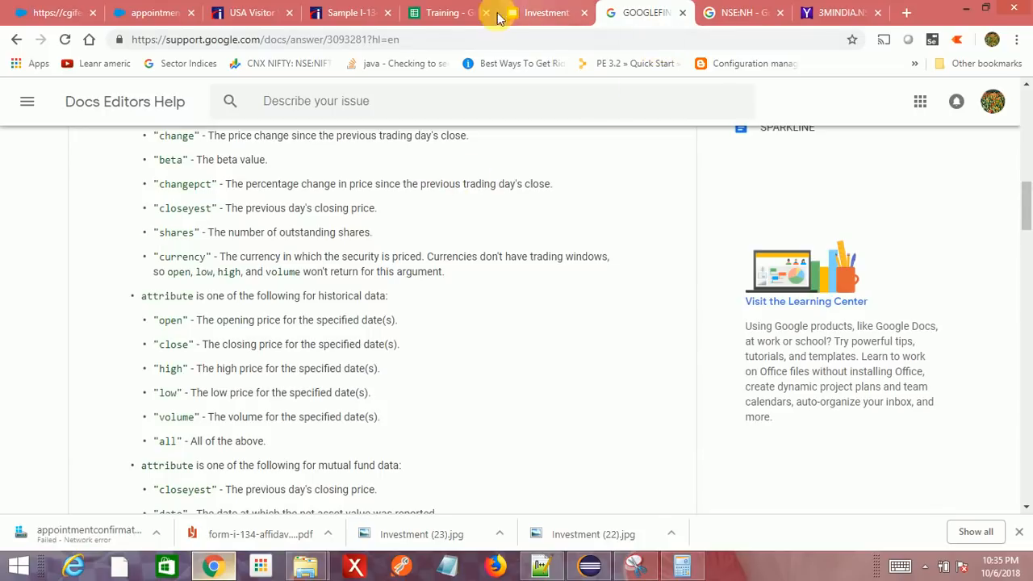
click(441, 11)
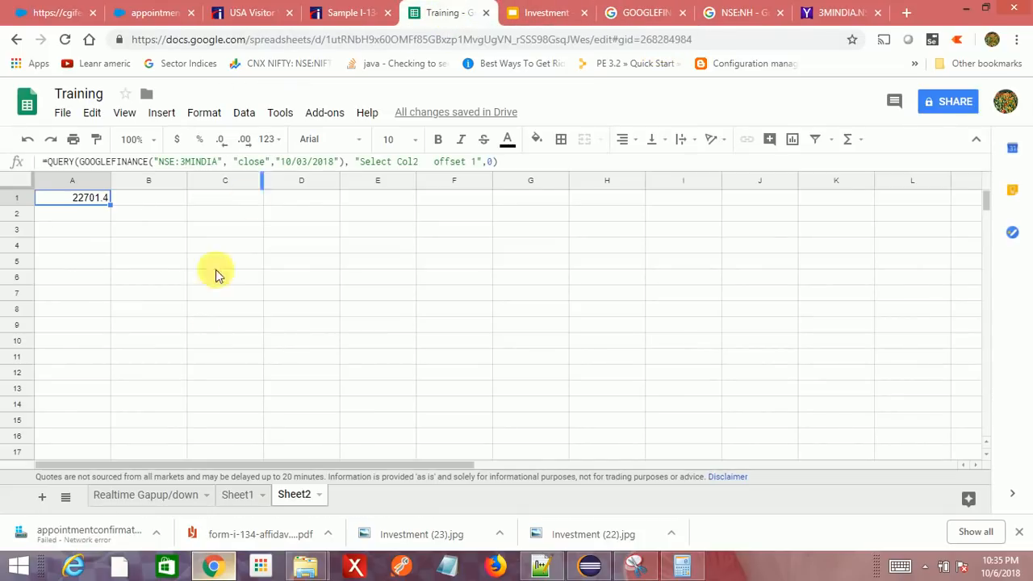
click(113, 494)
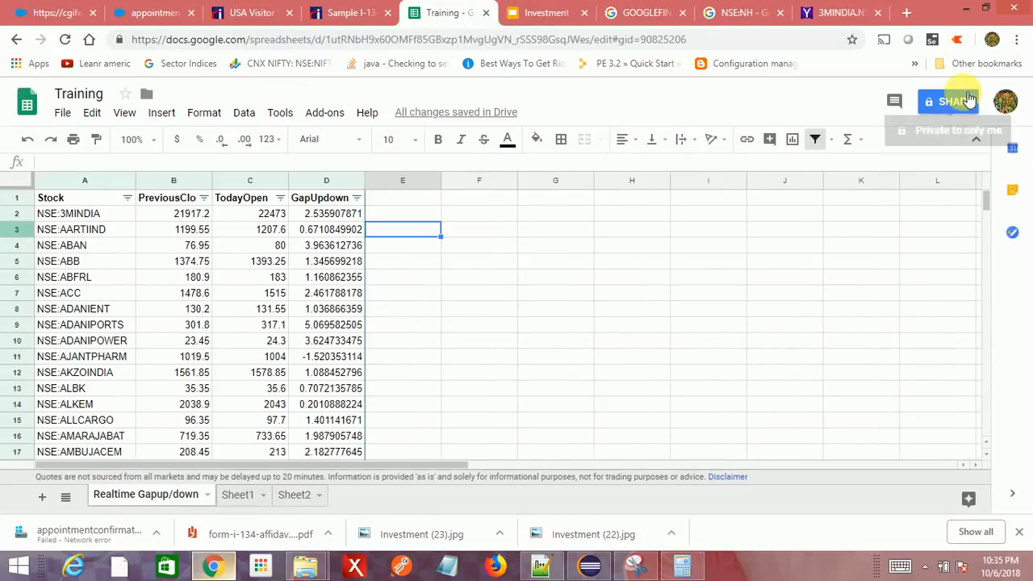